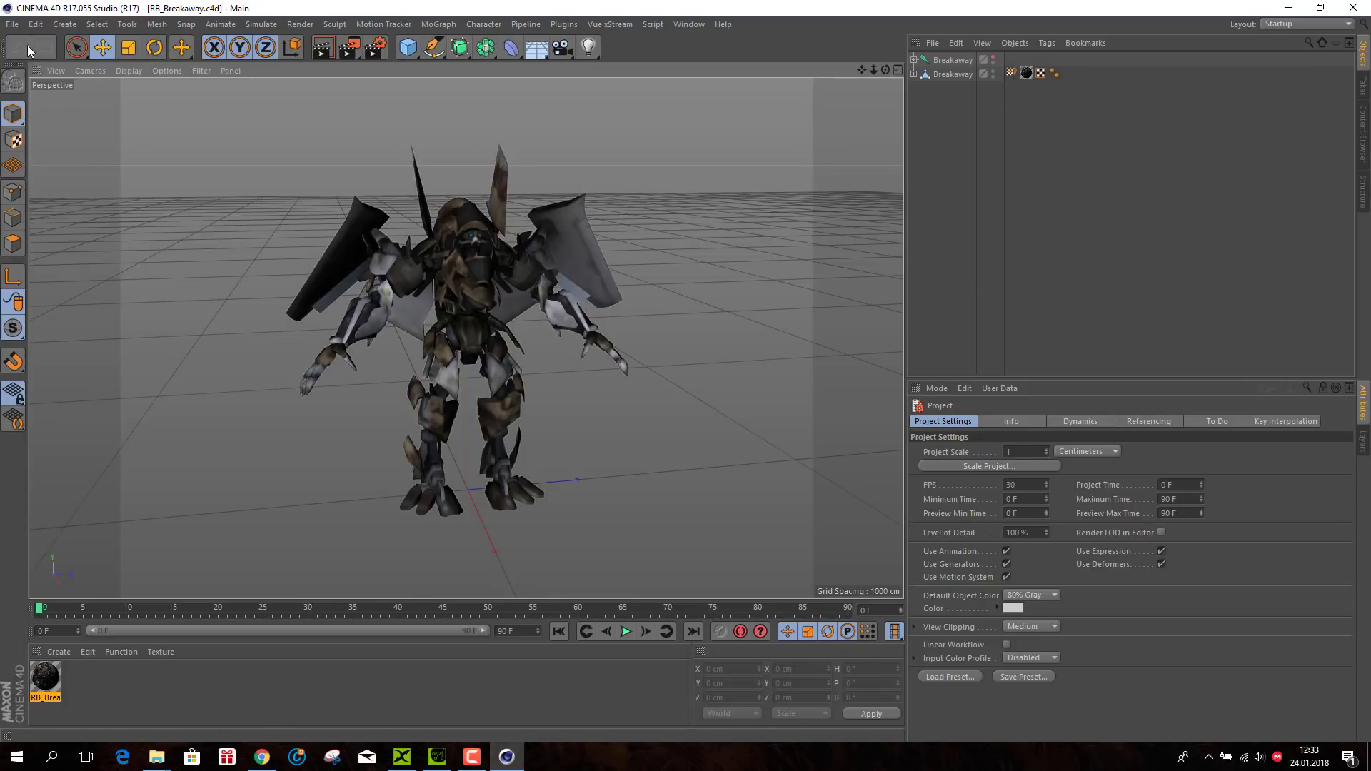
# - Export the RB_Breakaway robot project as an FBX file named RB_Breakaway in the Breakaway folder, using FBX version 6.1 (2010)
pyautogui.click(13, 28)
pyautogui.moveTo(75, 282)
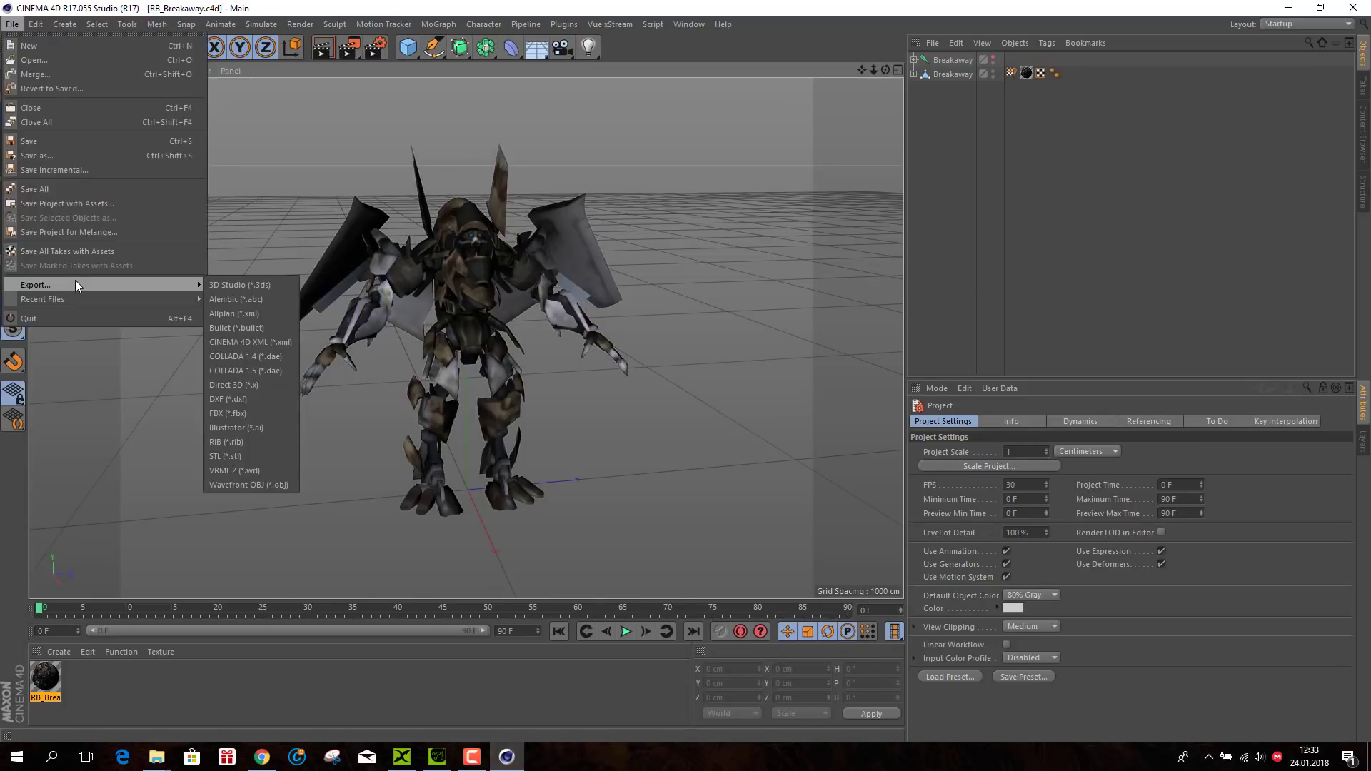
pyautogui.click(236, 415)
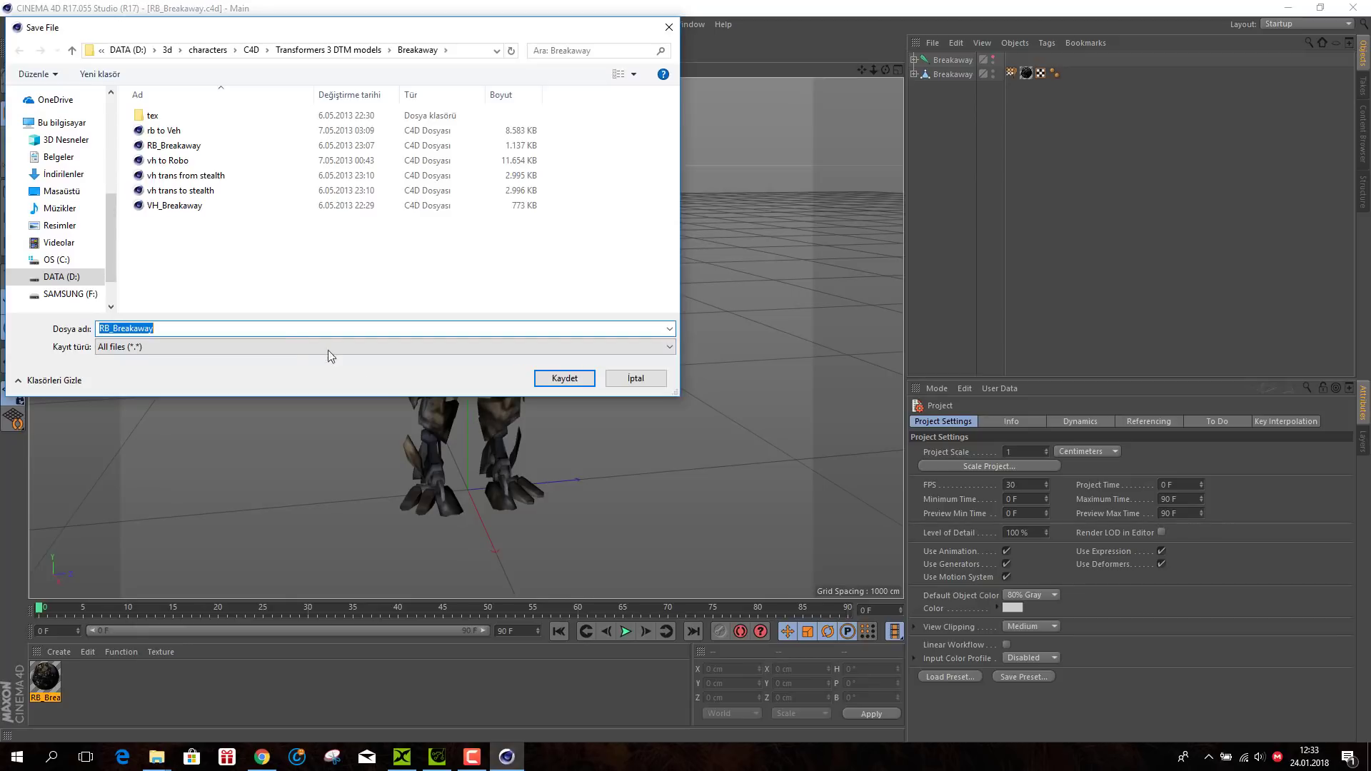
pyautogui.click(541, 382)
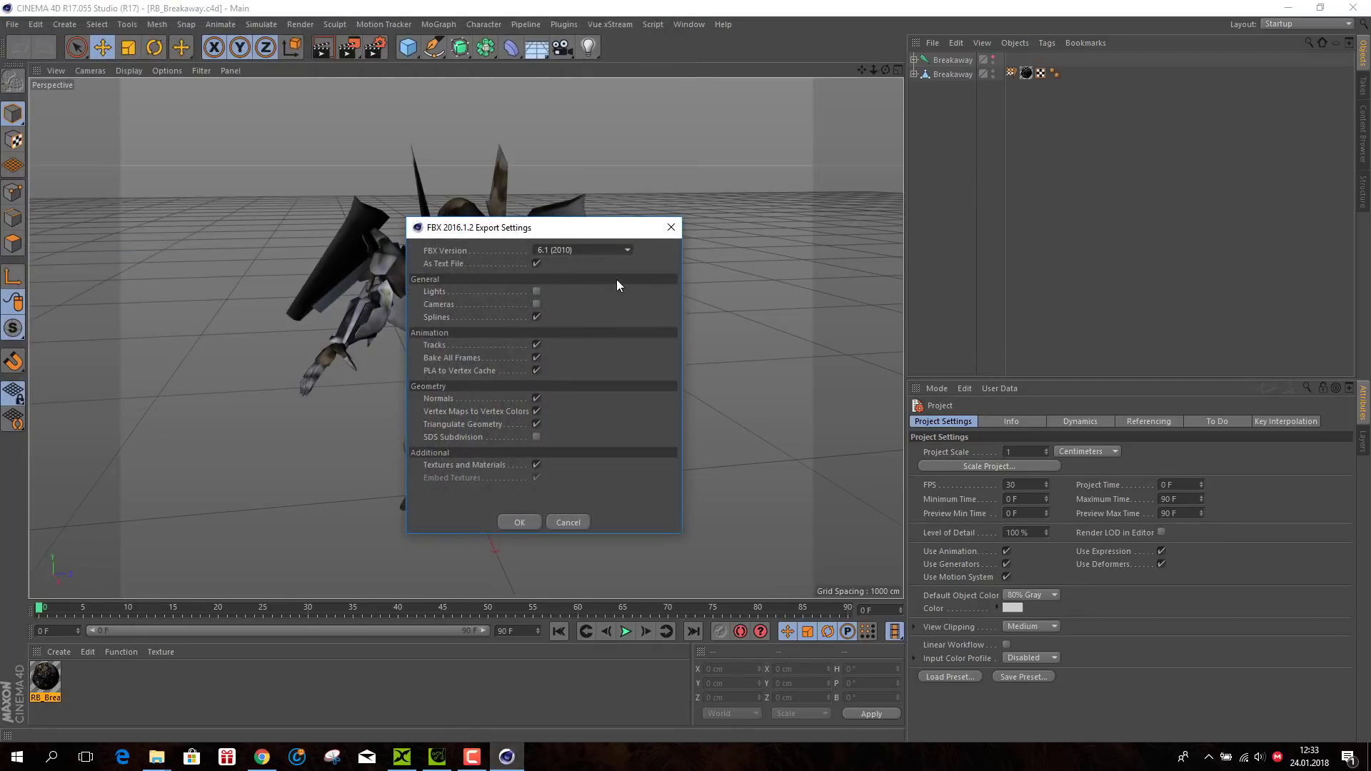
pyautogui.click(520, 522)
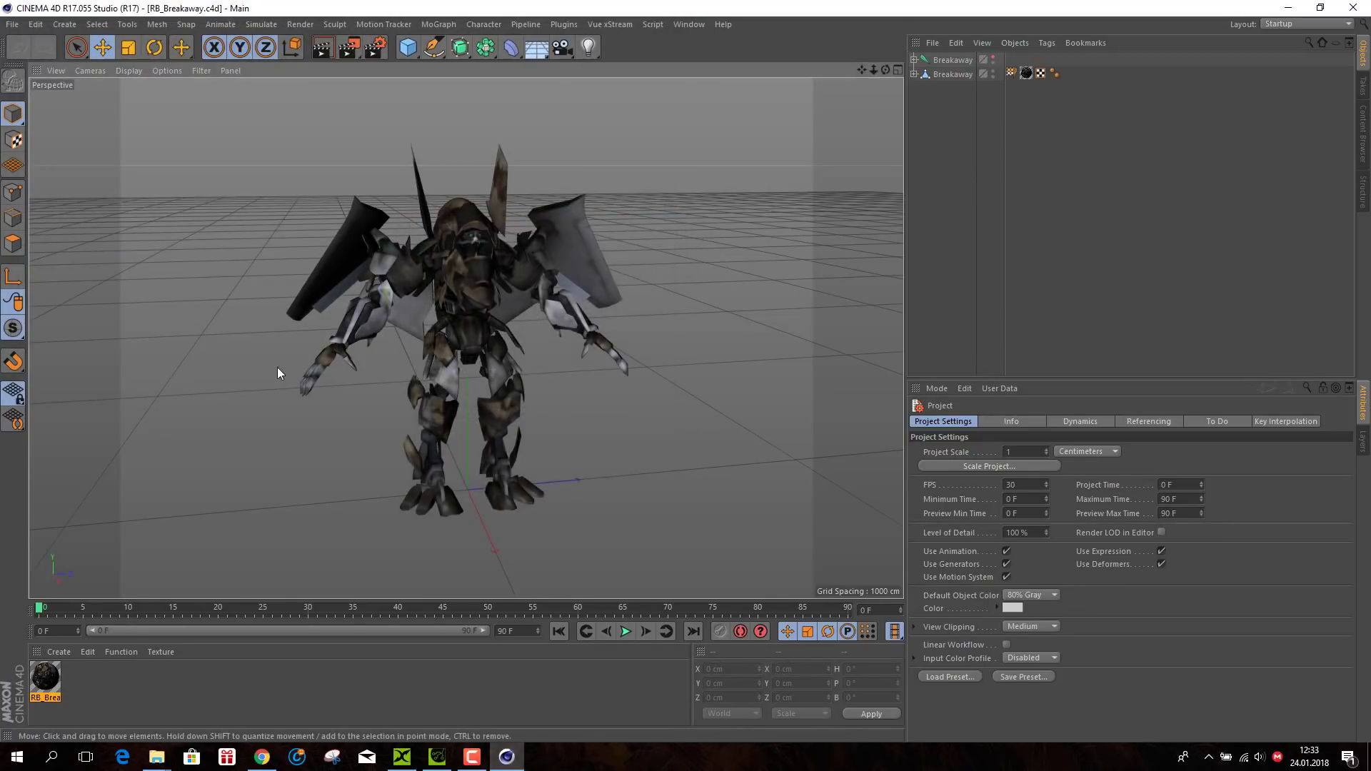
# - Open the rb to Veh project from the Breakaway folder, preview its transformation animation and return to the first frame
pyautogui.click(13, 24)
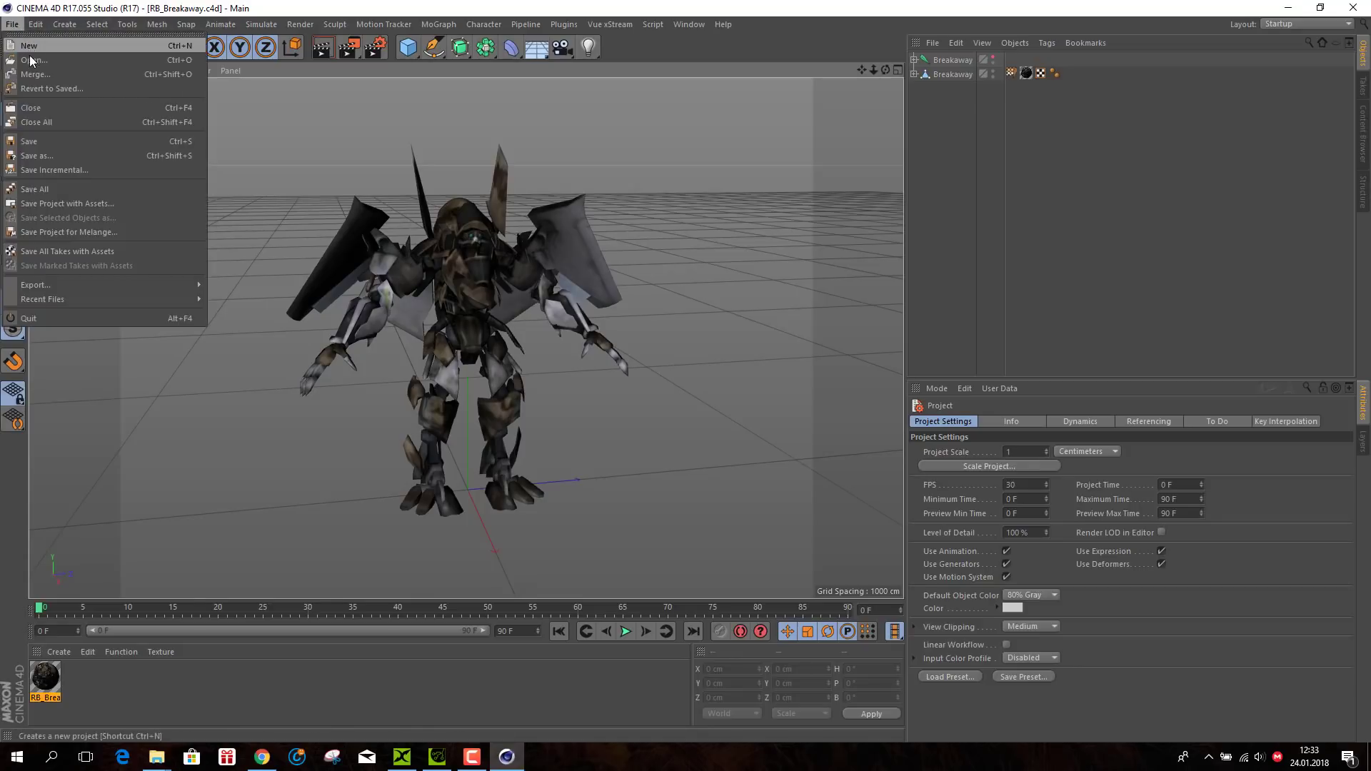
pyautogui.click(30, 63)
pyautogui.doubleClick(169, 131)
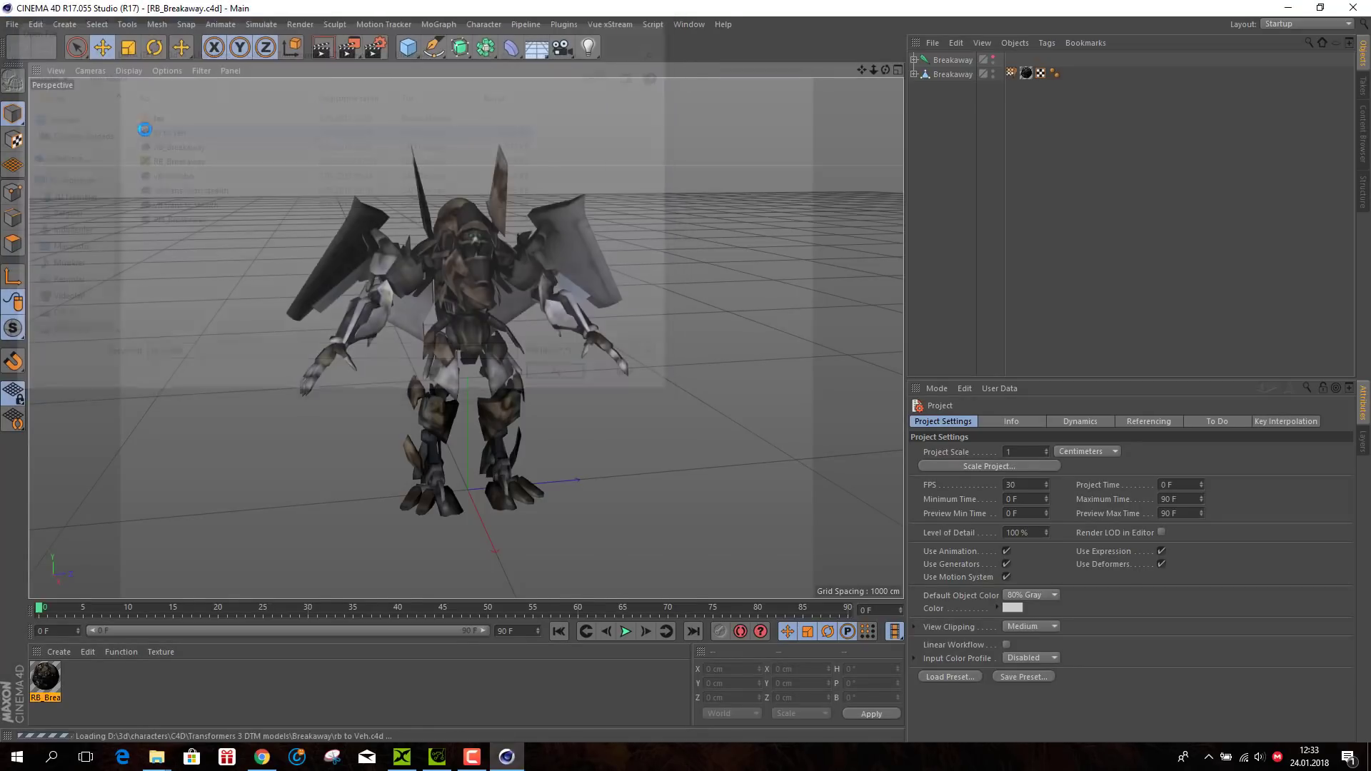
pyautogui.click(624, 631)
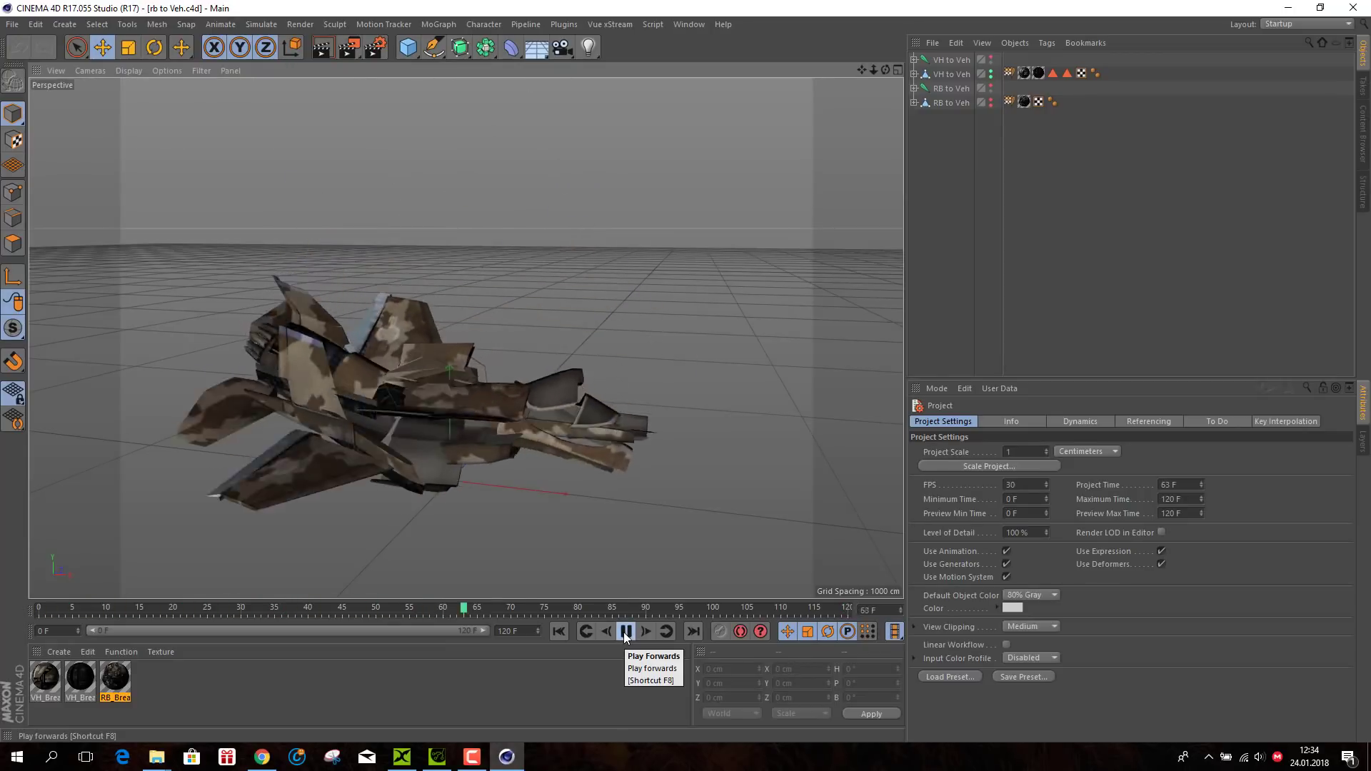
pyautogui.click(625, 631)
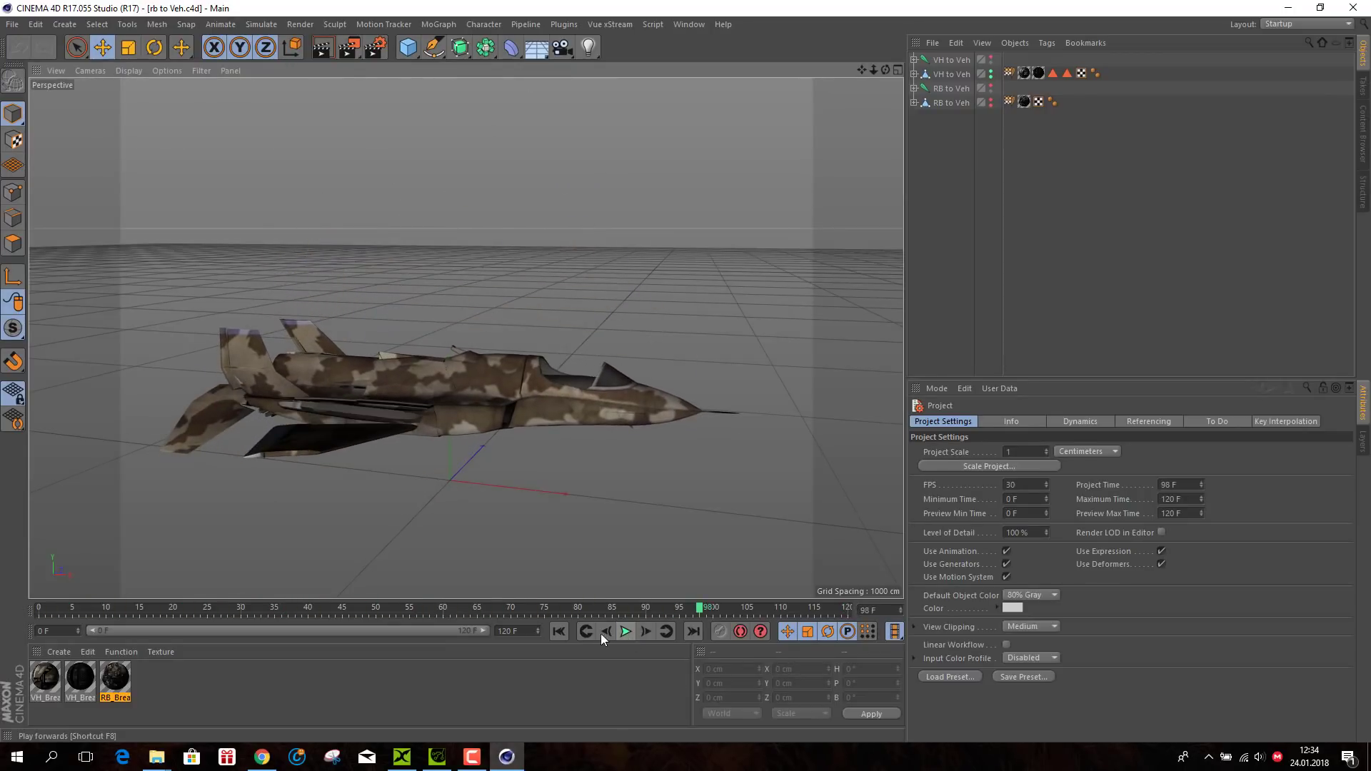
pyautogui.click(562, 636)
# - Export the rb to Veh project to the Breakaway folder as an FBX 6.1 (2010) file, keeping its name and the current export options
pyautogui.click(12, 24)
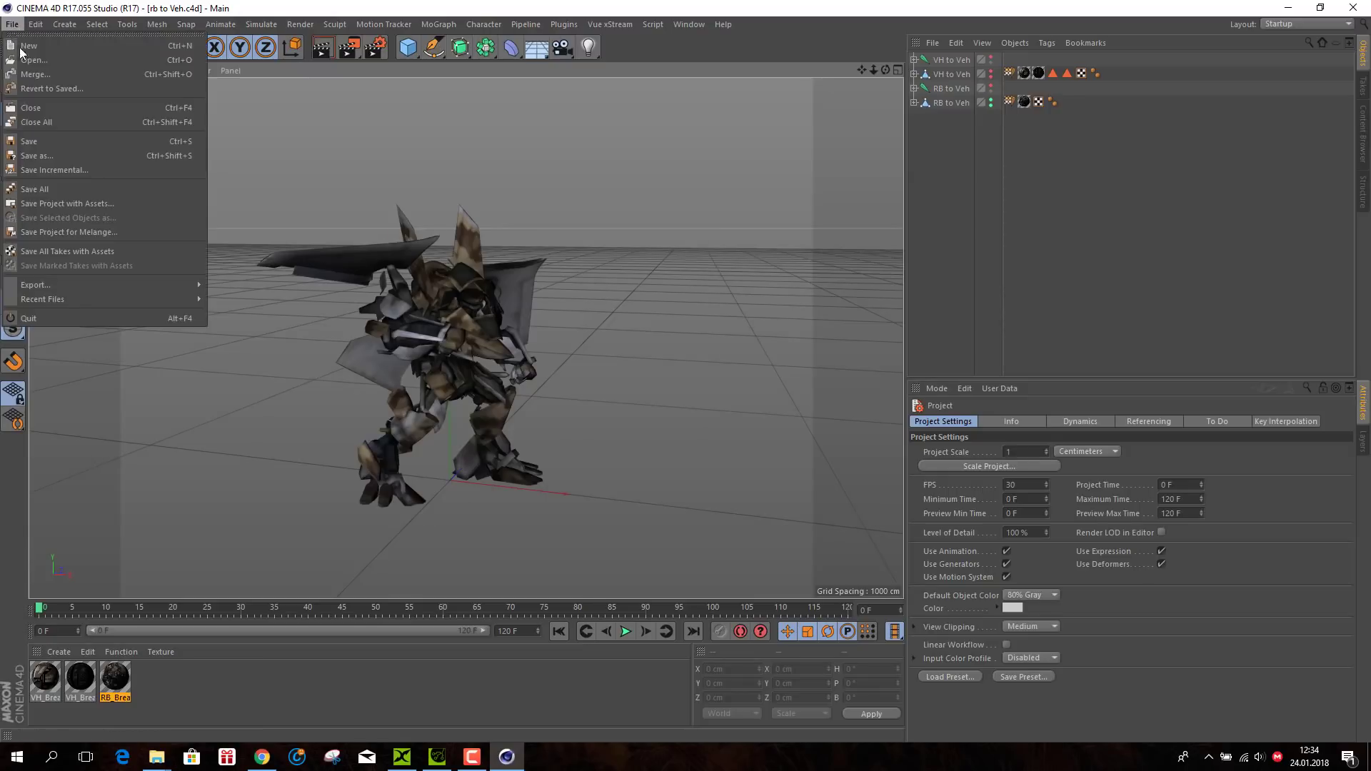
pyautogui.moveTo(134, 284)
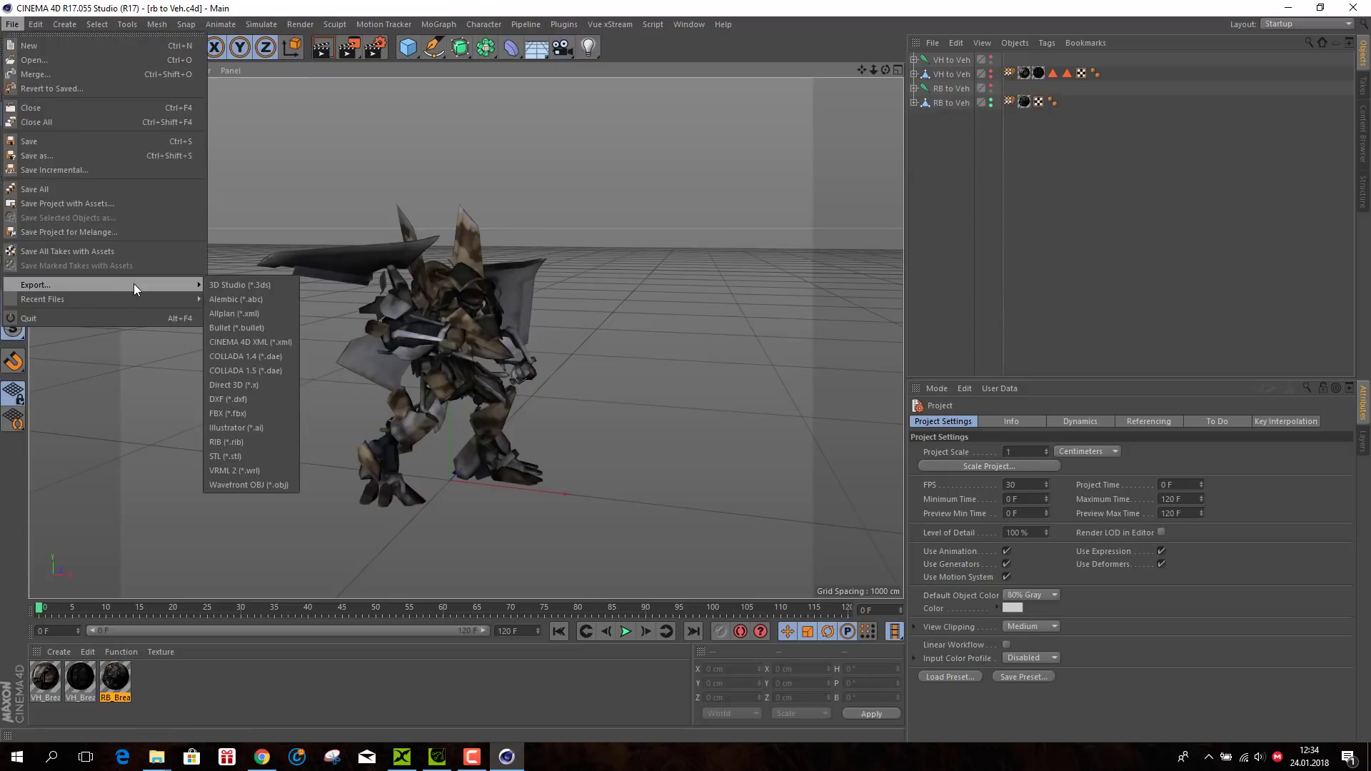
pyautogui.click(247, 412)
pyautogui.click(554, 379)
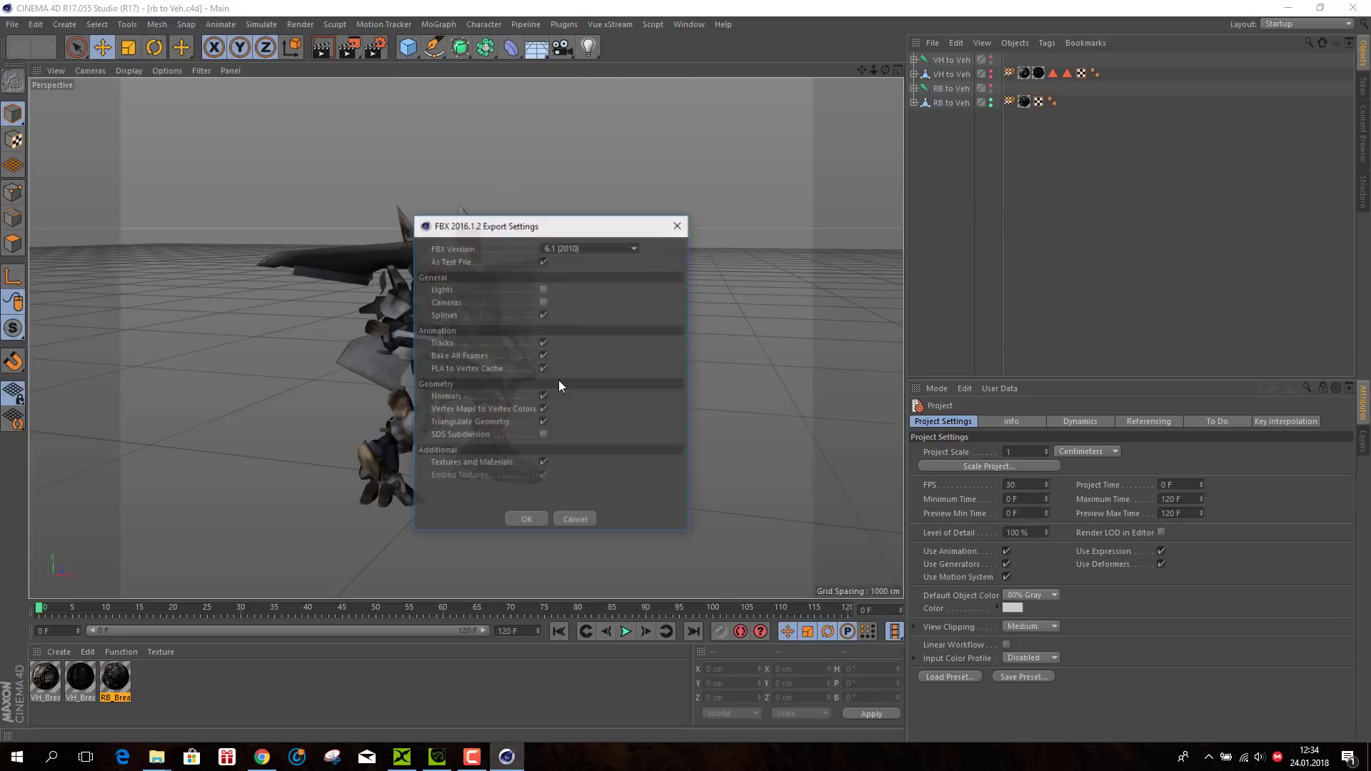
pyautogui.click(522, 517)
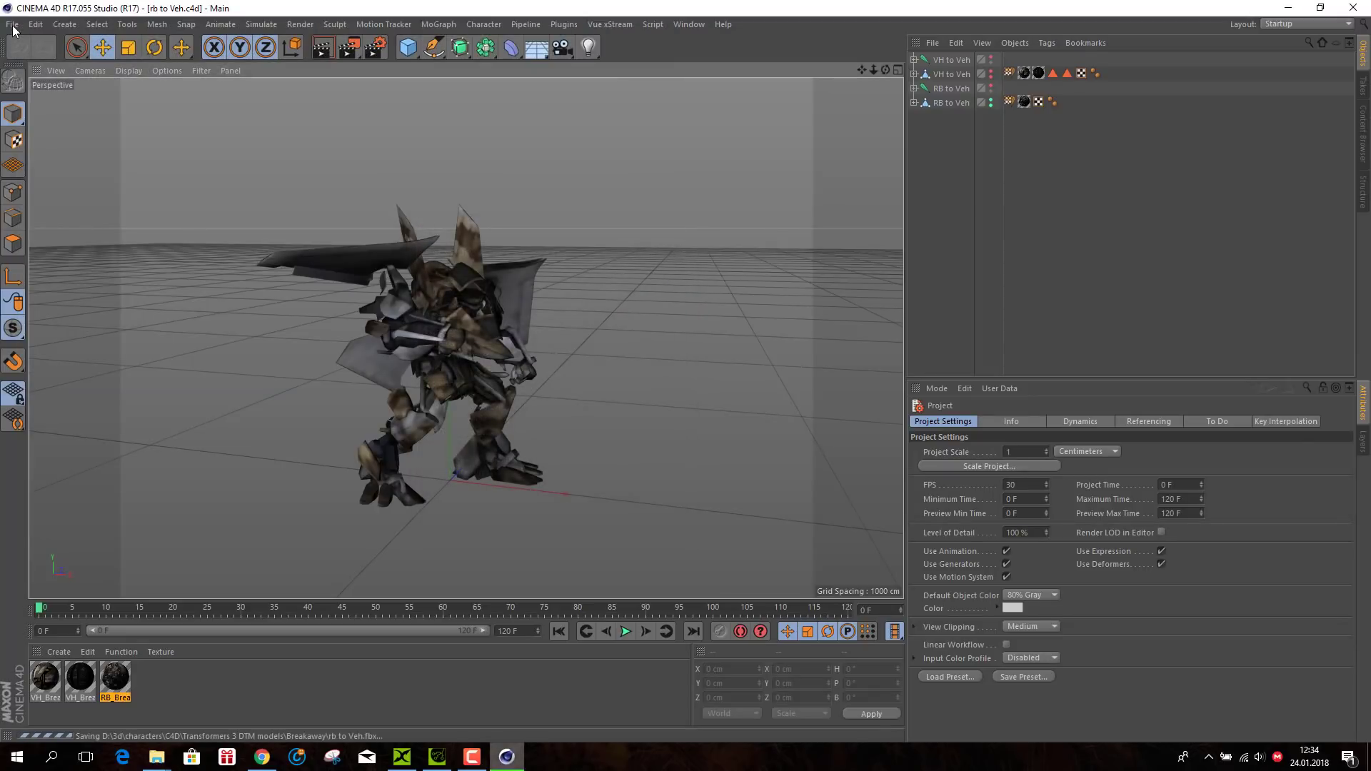
# - Open the vh to Robo project from the Breakaway folder, play its animation and rewind to frame 0
pyautogui.click(13, 29)
pyautogui.click(32, 62)
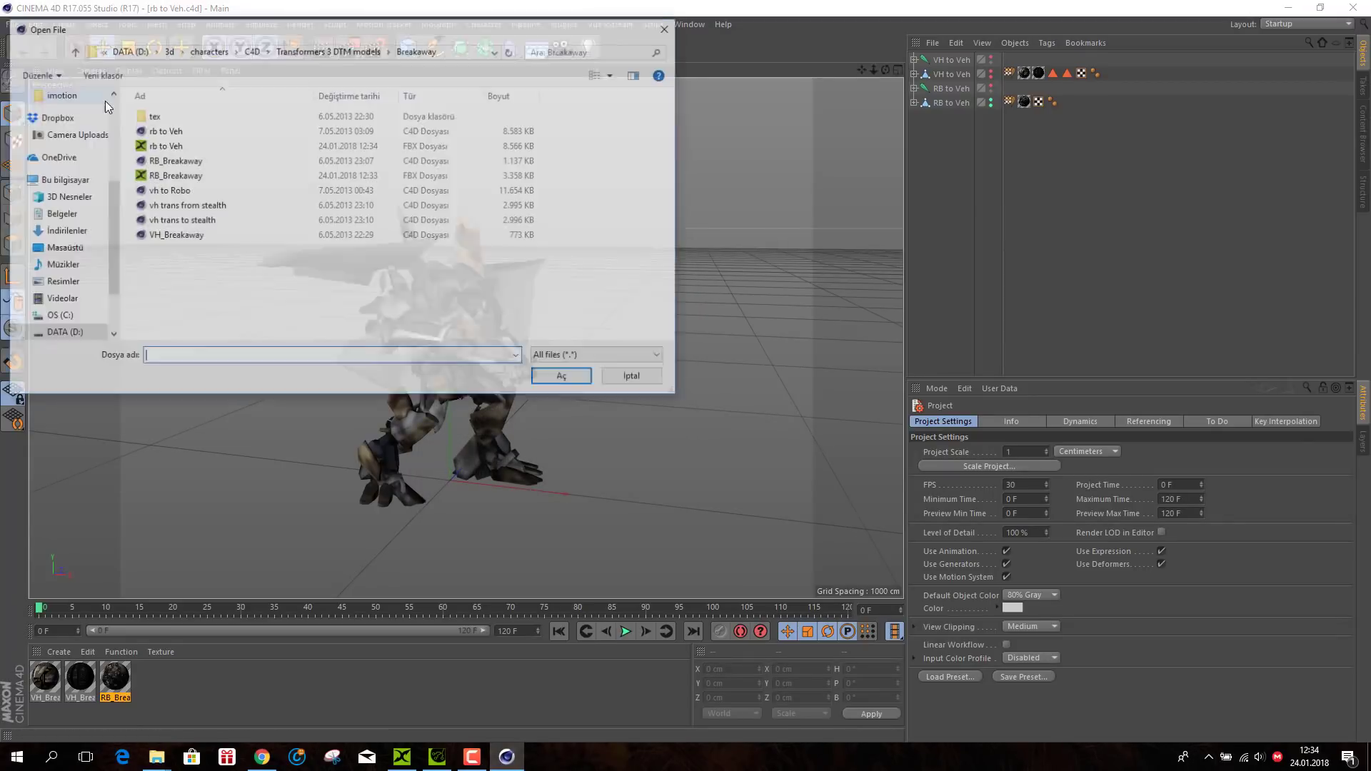
pyautogui.doubleClick(164, 190)
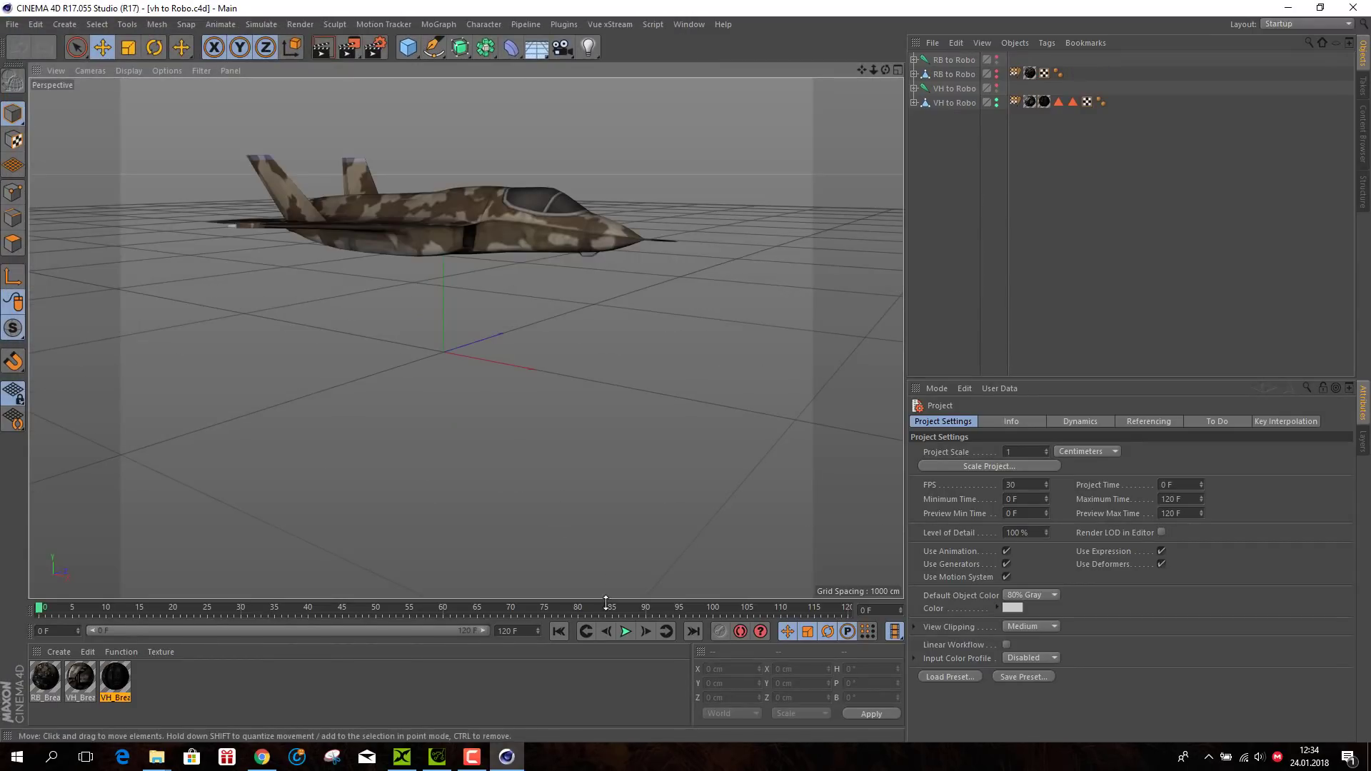
pyautogui.click(624, 631)
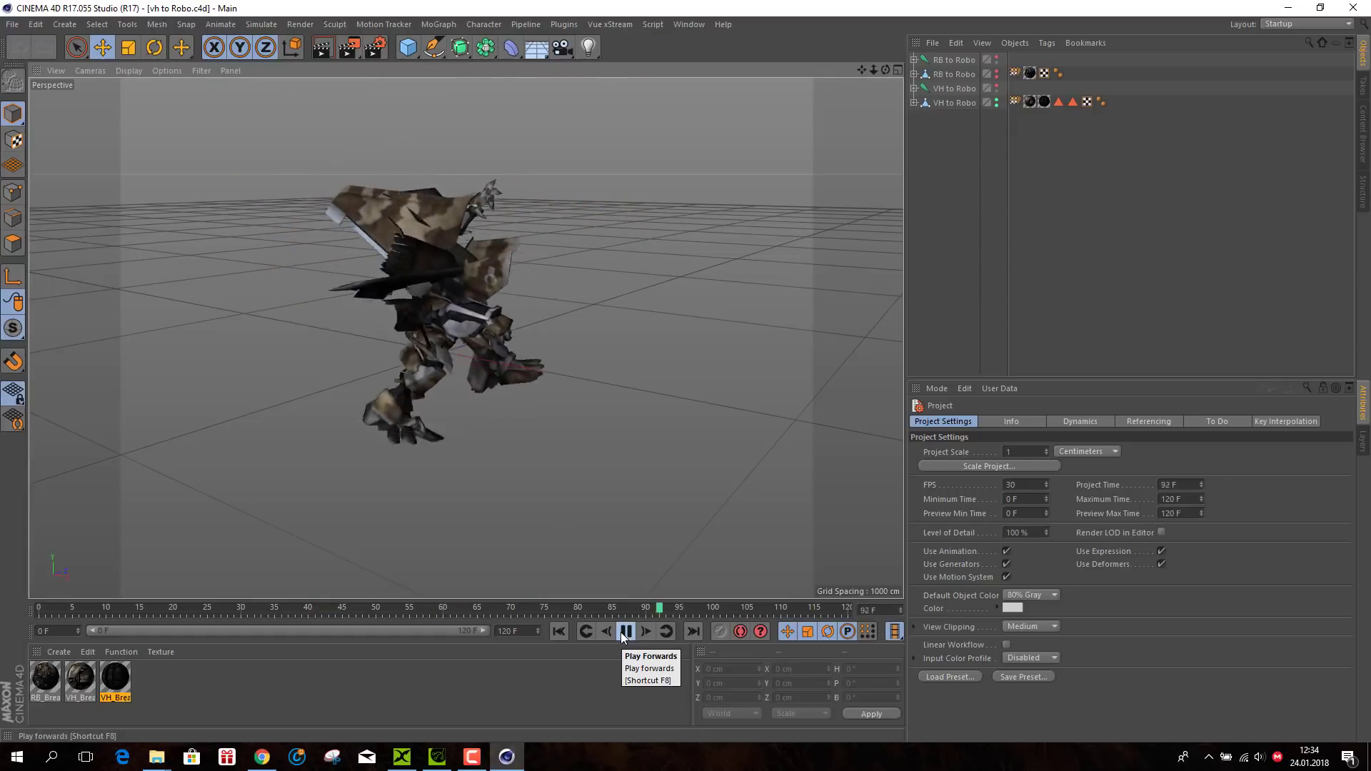
pyautogui.click(620, 634)
pyautogui.click(560, 634)
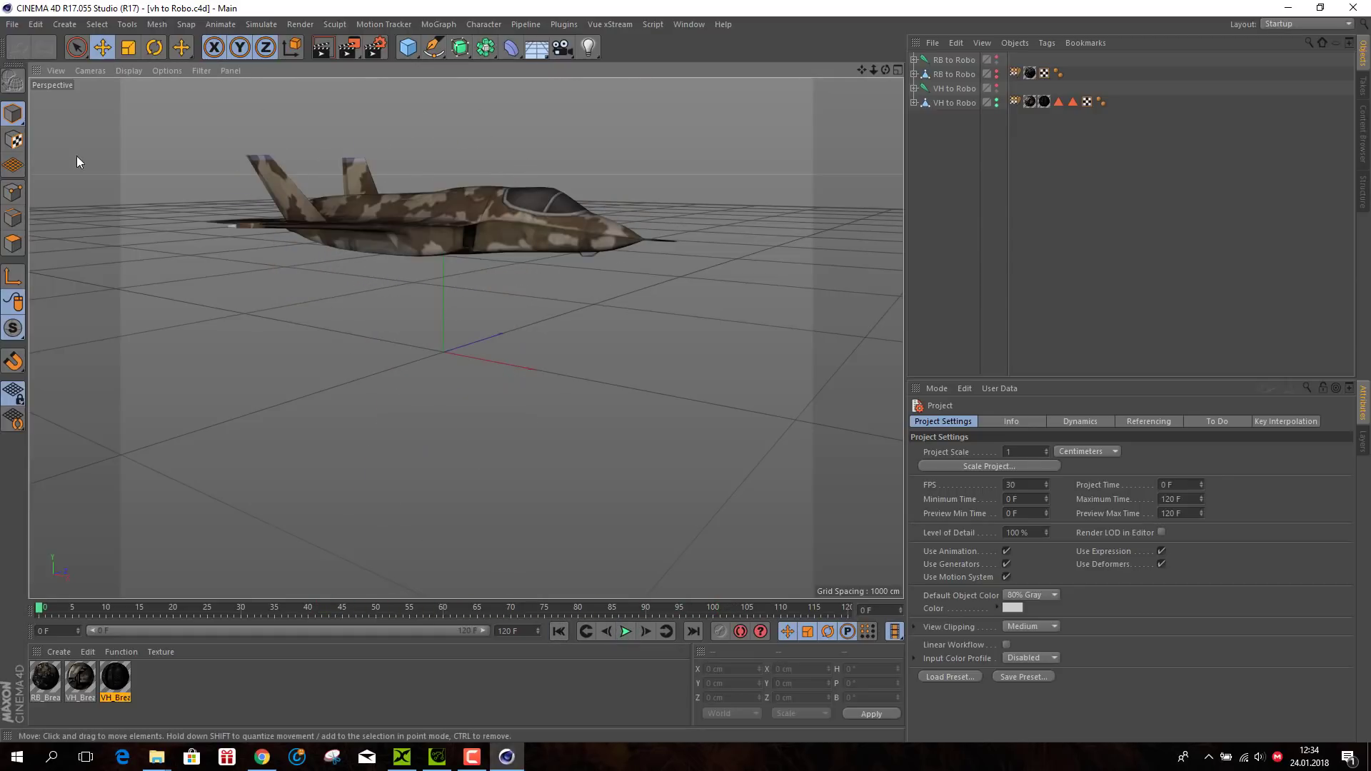
# - Export the vh to Robo project as an FBX 6.1 (2010) file under the same name, keeping the current export options
pyautogui.click(12, 26)
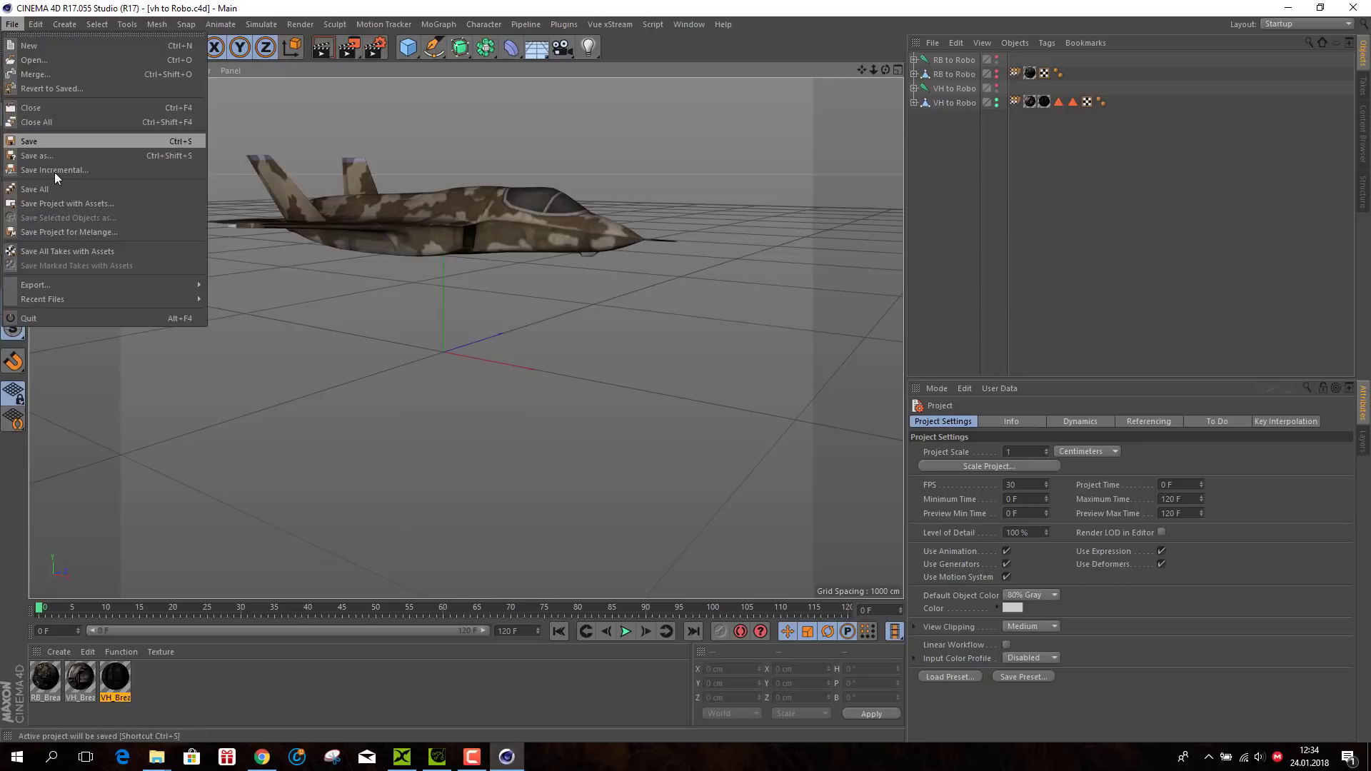
pyautogui.moveTo(108, 288)
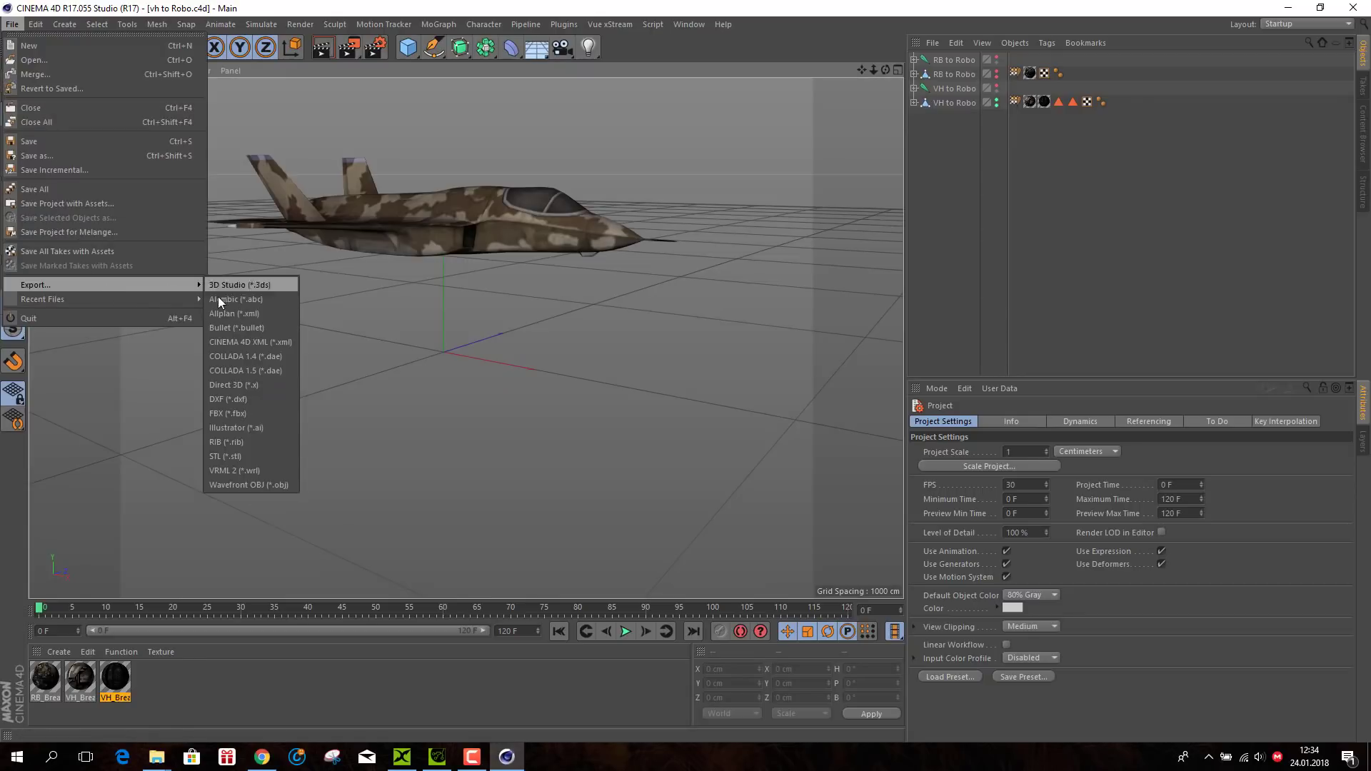
pyautogui.click(238, 413)
pyautogui.click(563, 380)
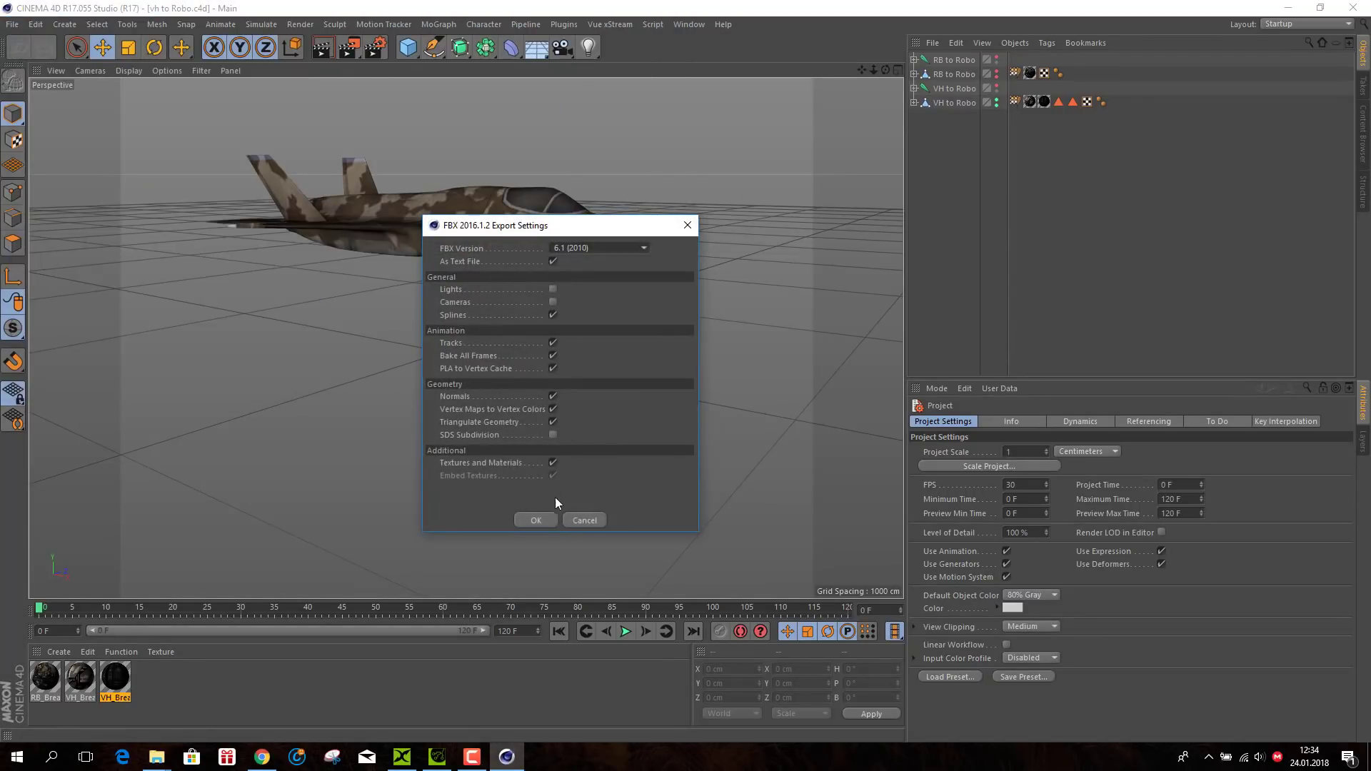
pyautogui.click(542, 516)
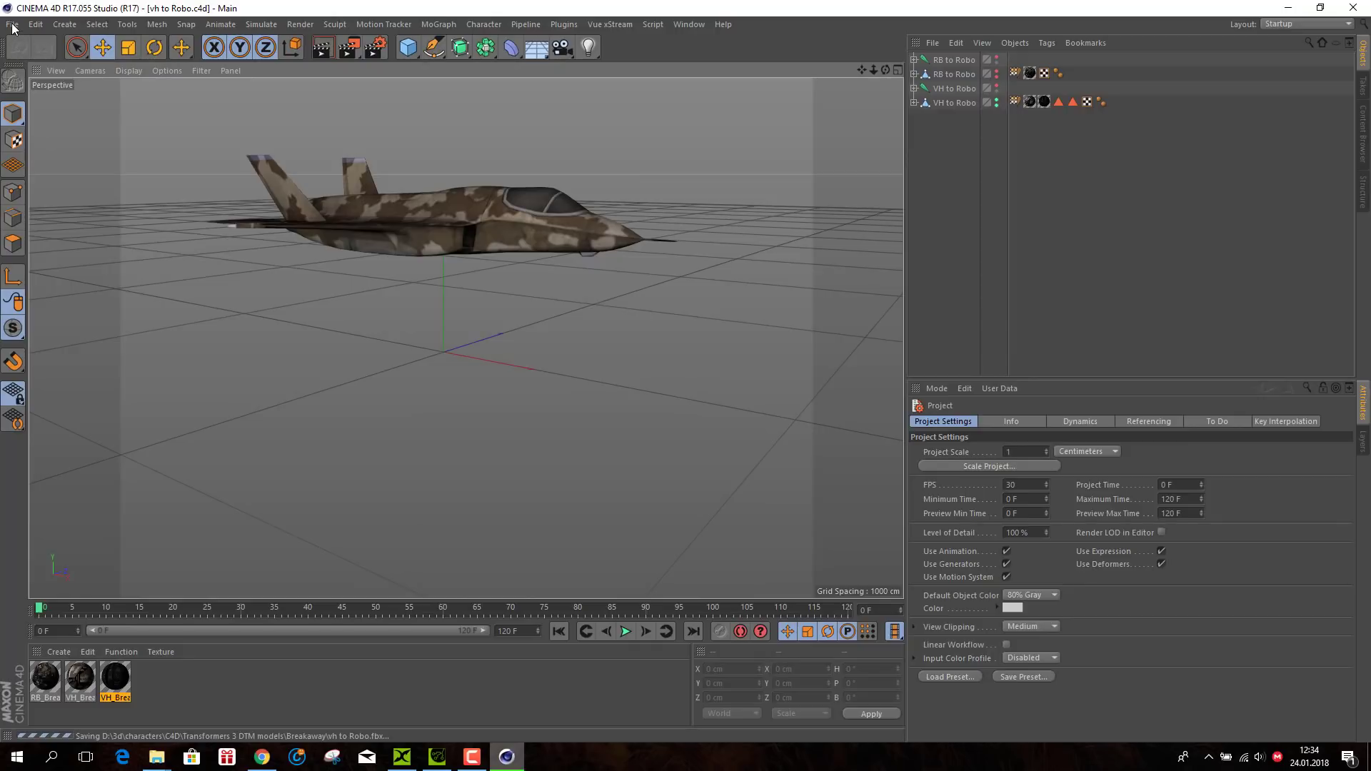
# - Open the vh trans from stealth project, preview the jet's animation and return to the start frame
pyautogui.click(12, 24)
pyautogui.click(48, 68)
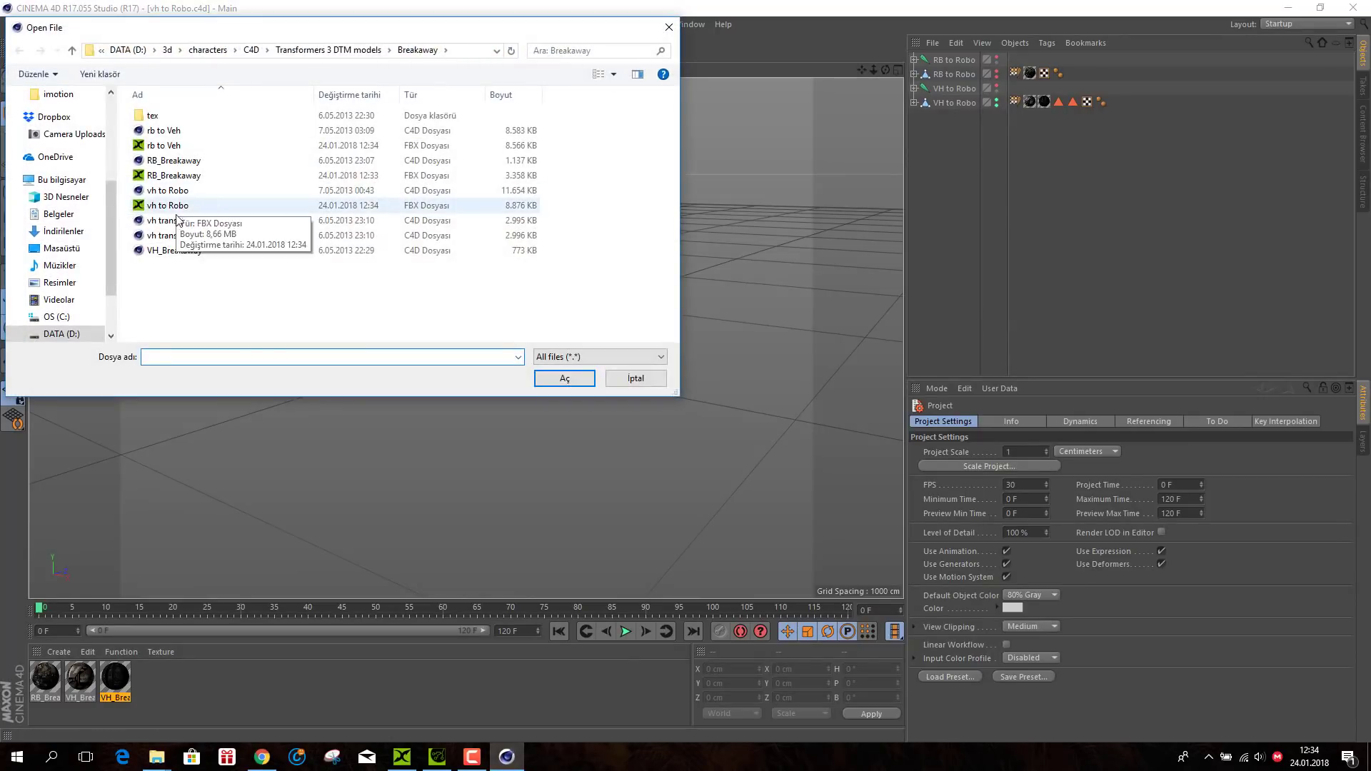
pyautogui.doubleClick(177, 220)
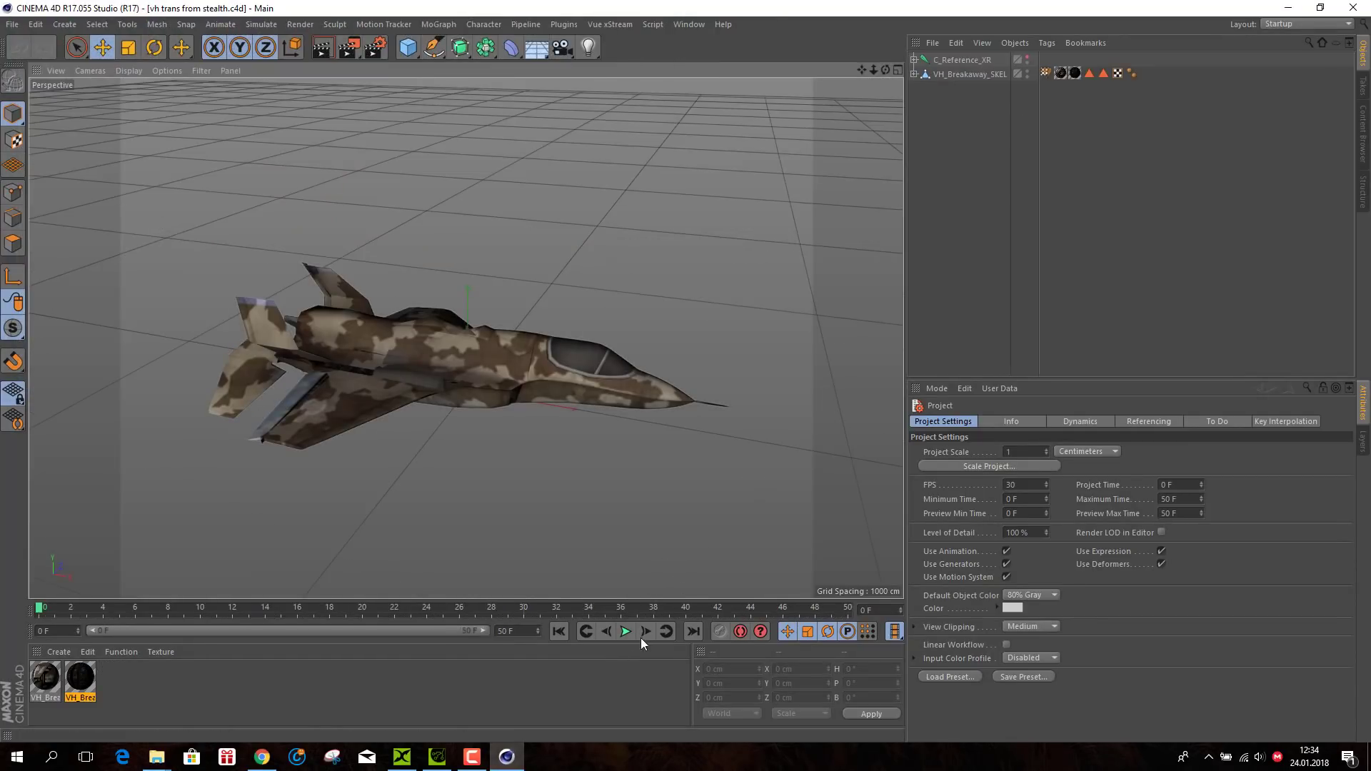
pyautogui.click(625, 635)
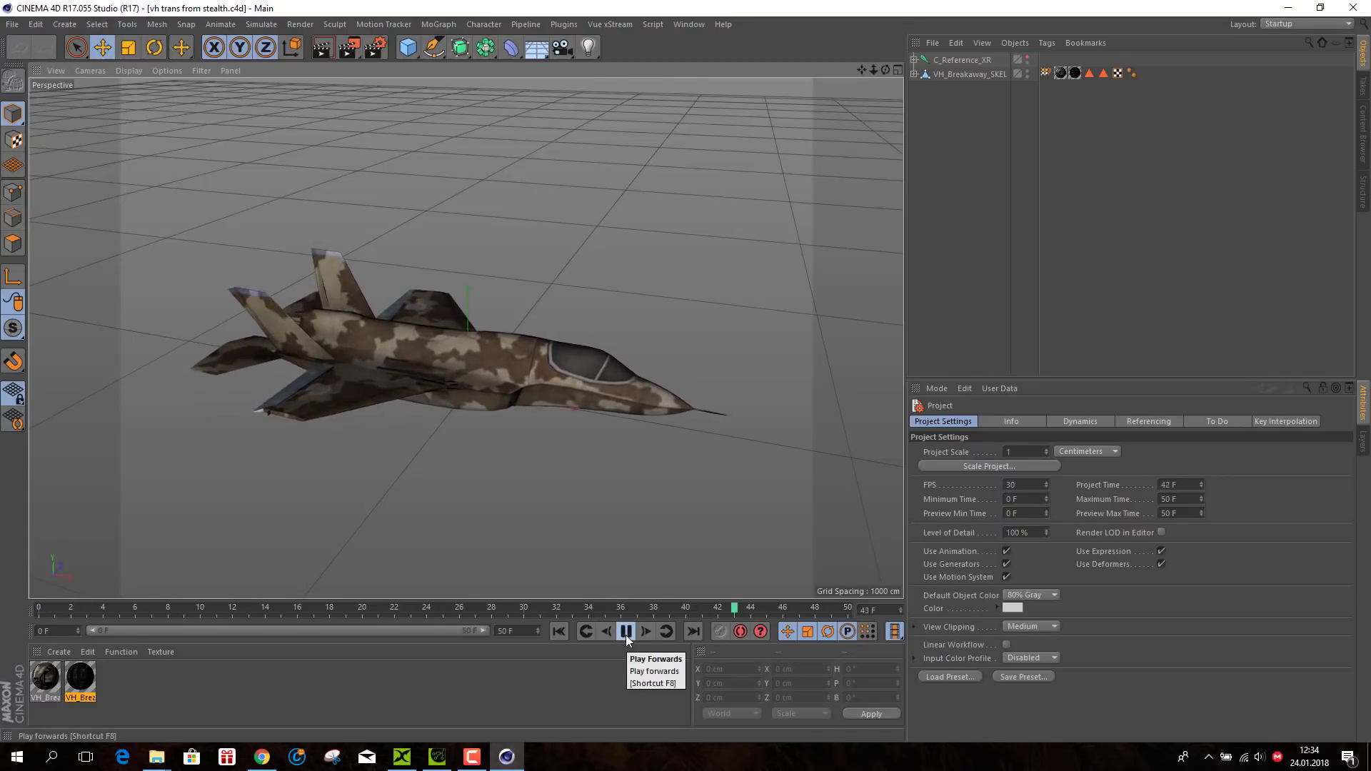
pyautogui.click(627, 635)
pyautogui.click(563, 631)
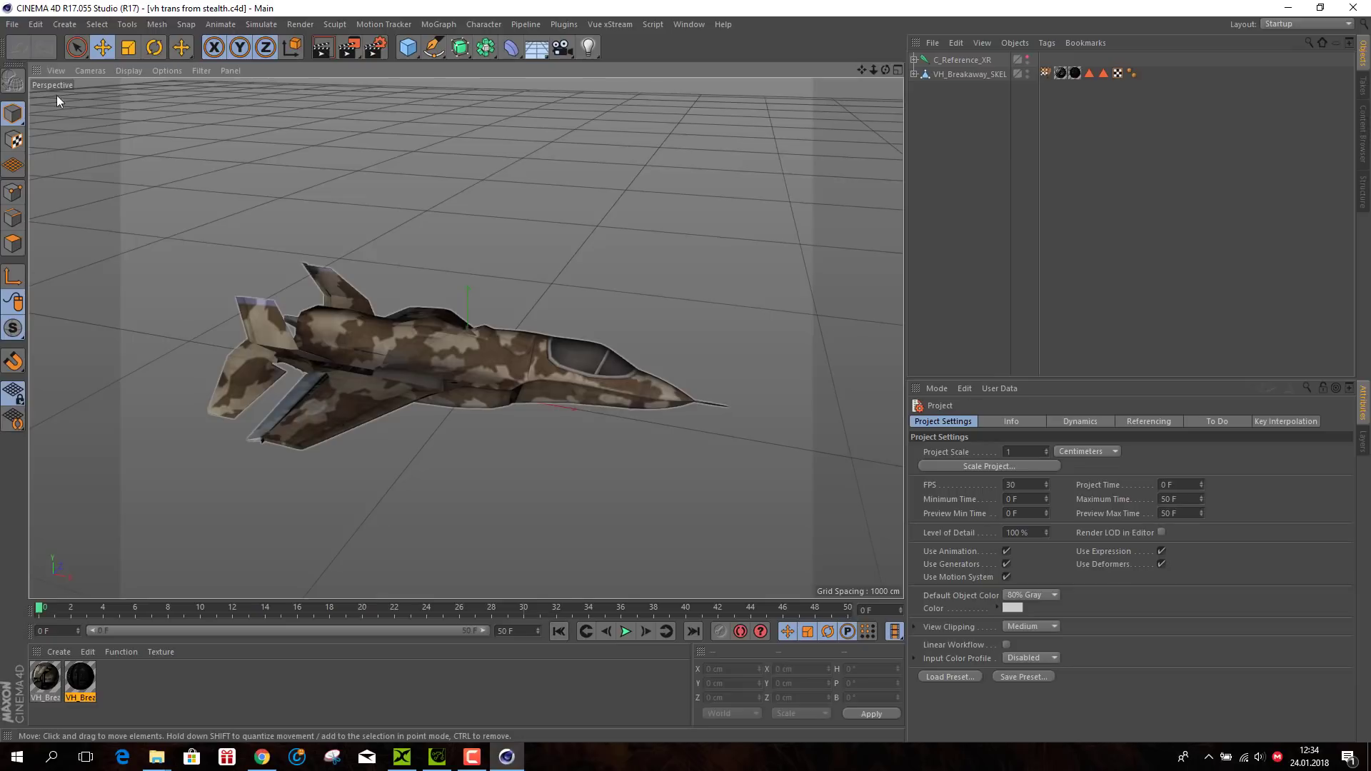
# - Export the jet animation as an FBX 6.1 (2010) file named vh trans from stealth in the Breakaway folder
pyautogui.click(13, 27)
pyautogui.moveTo(127, 286)
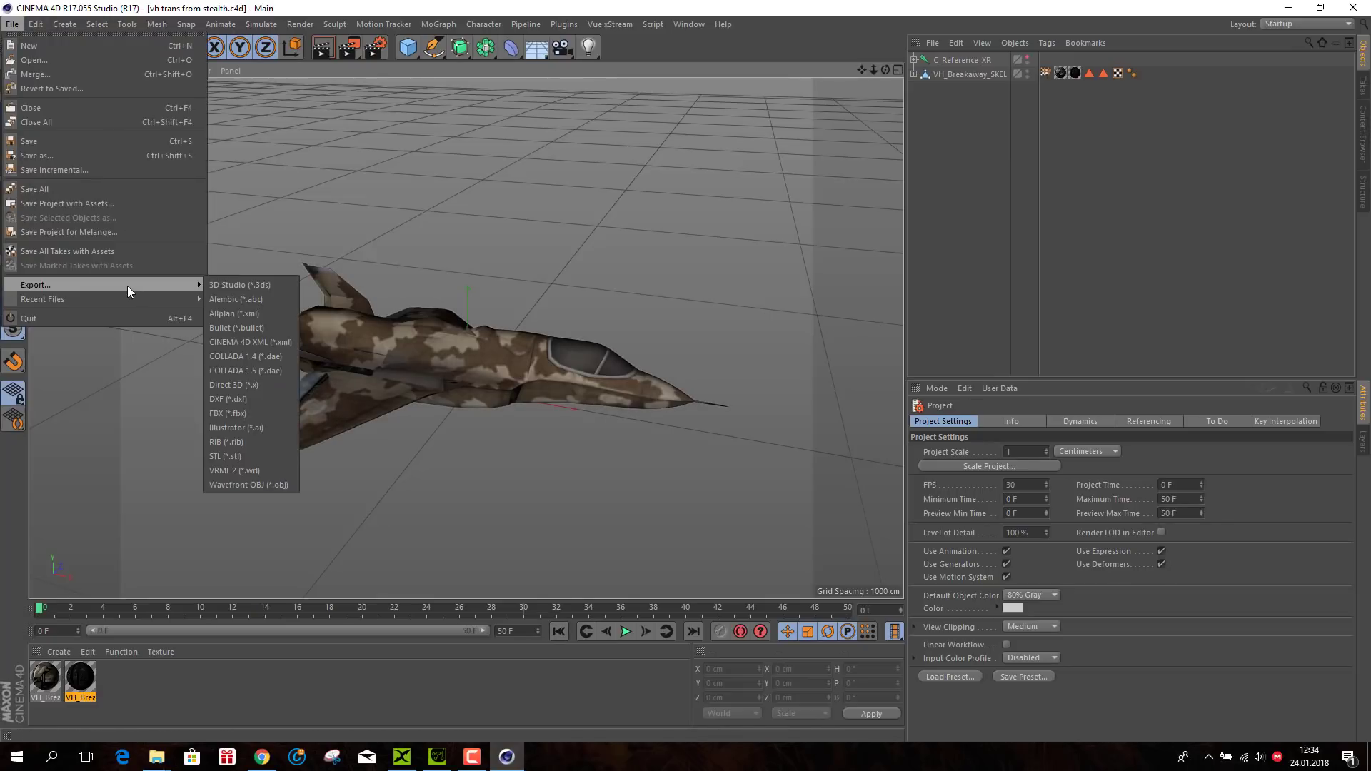
pyautogui.click(243, 413)
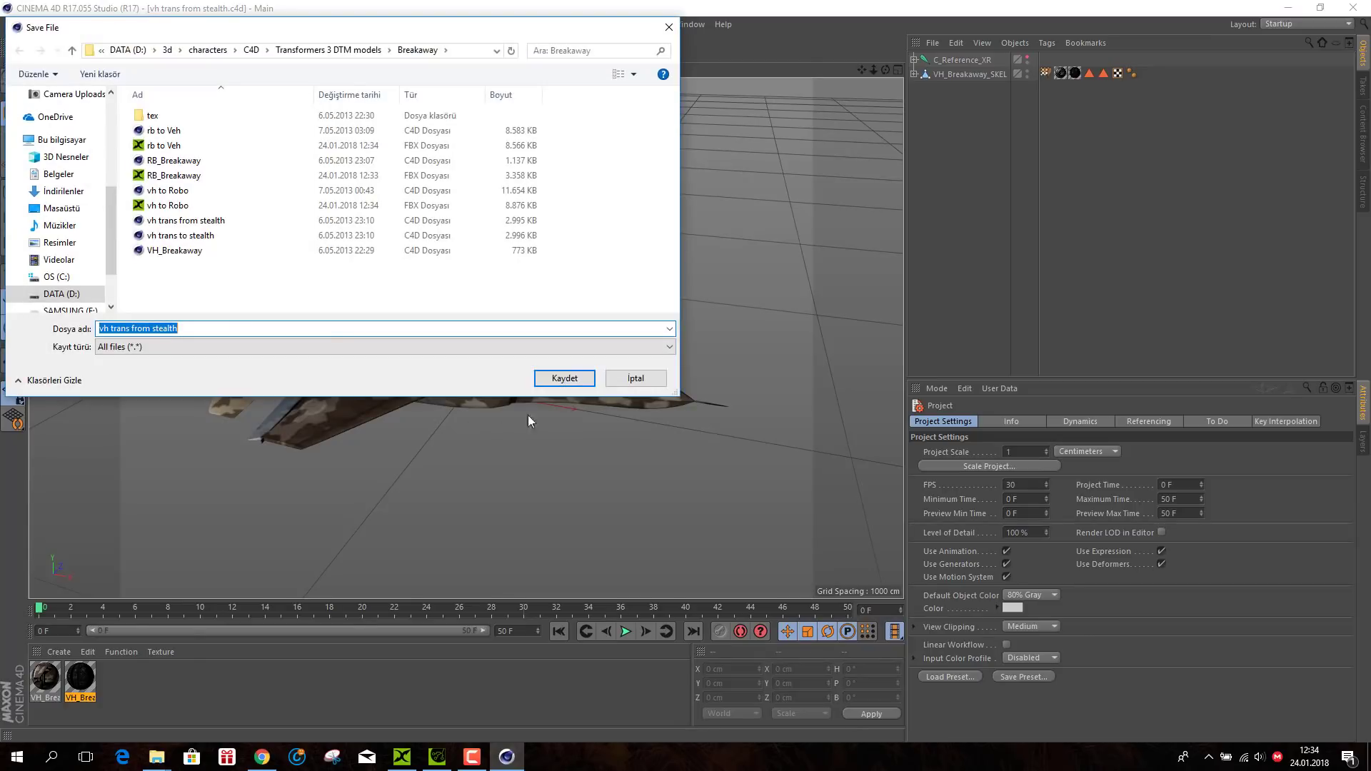
pyautogui.click(564, 378)
pyautogui.click(535, 513)
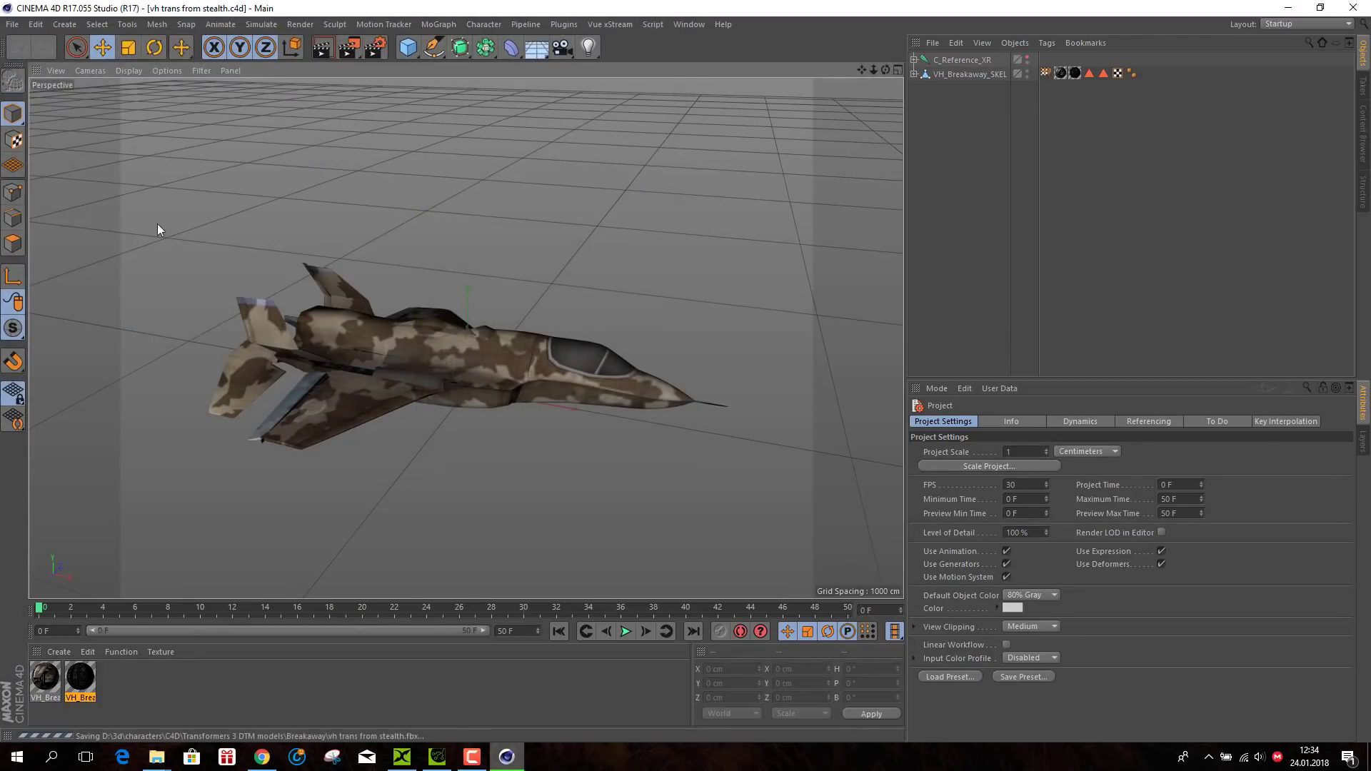
# - Open the vh trans to stealth project, play the jet's animation and rewind it to frame 0
pyautogui.click(13, 25)
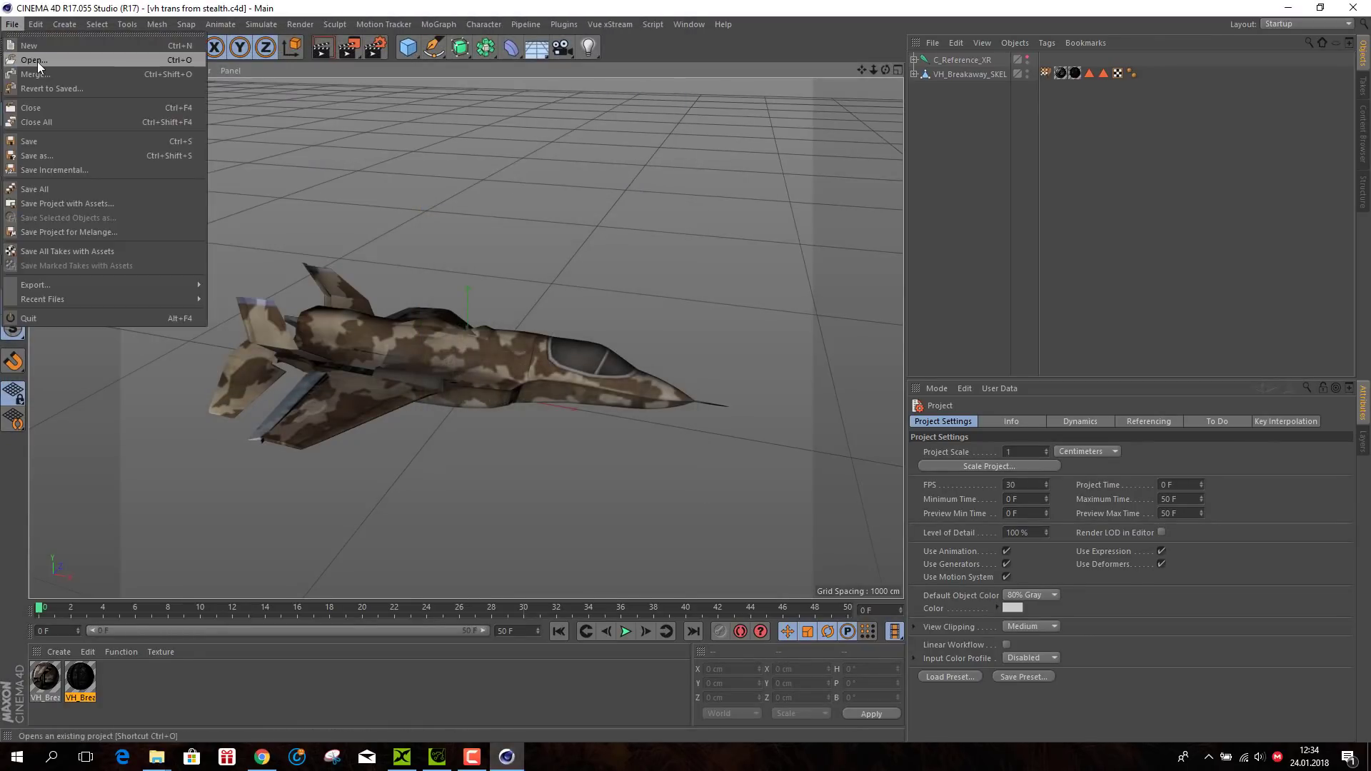
pyautogui.click(37, 61)
pyautogui.doubleClick(164, 249)
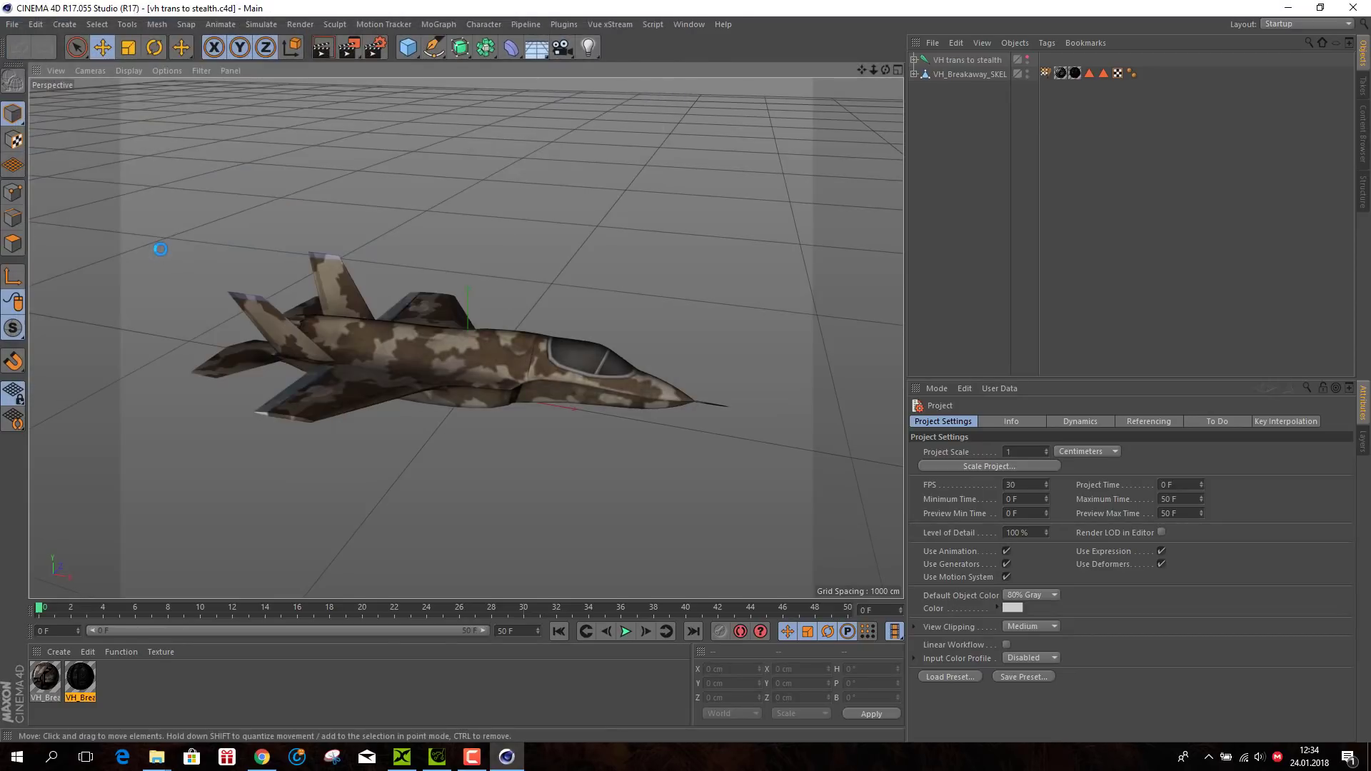
pyautogui.click(630, 633)
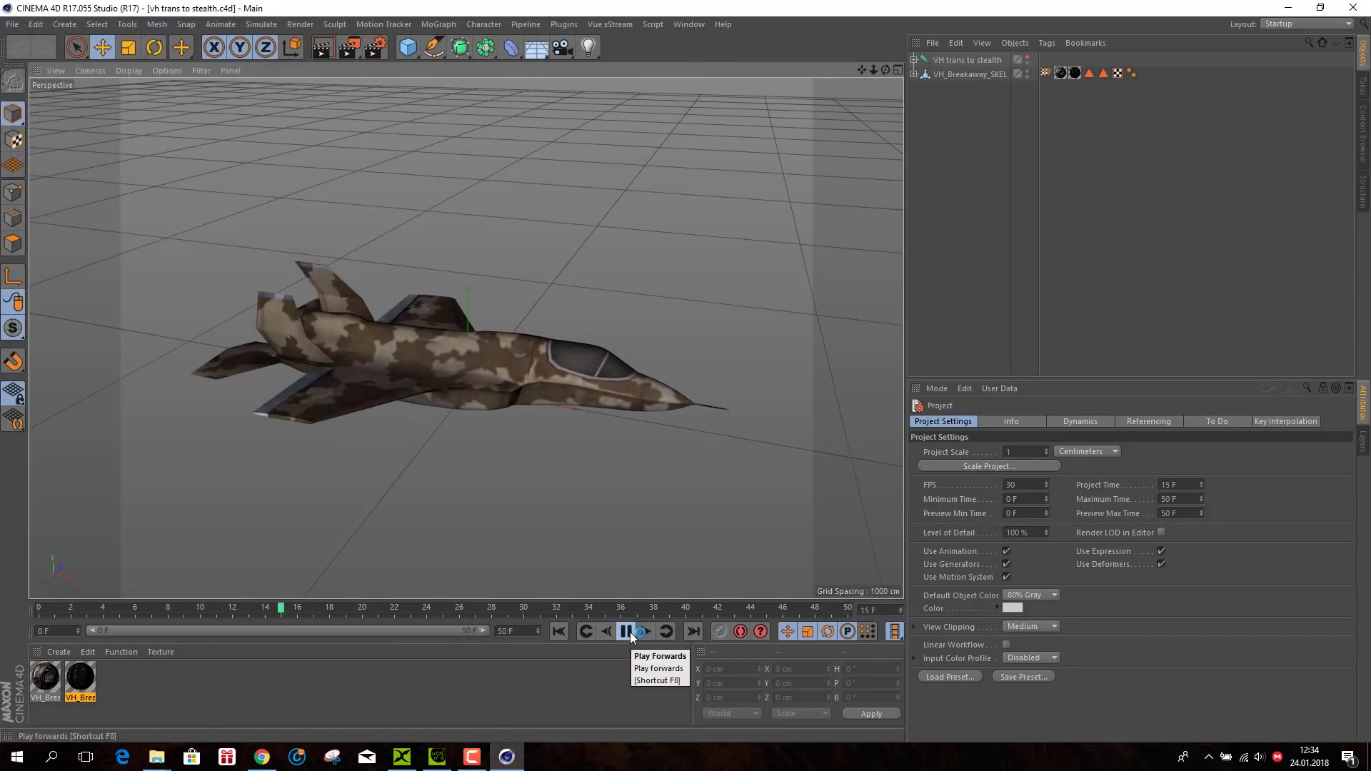
pyautogui.click(627, 633)
pyautogui.click(559, 632)
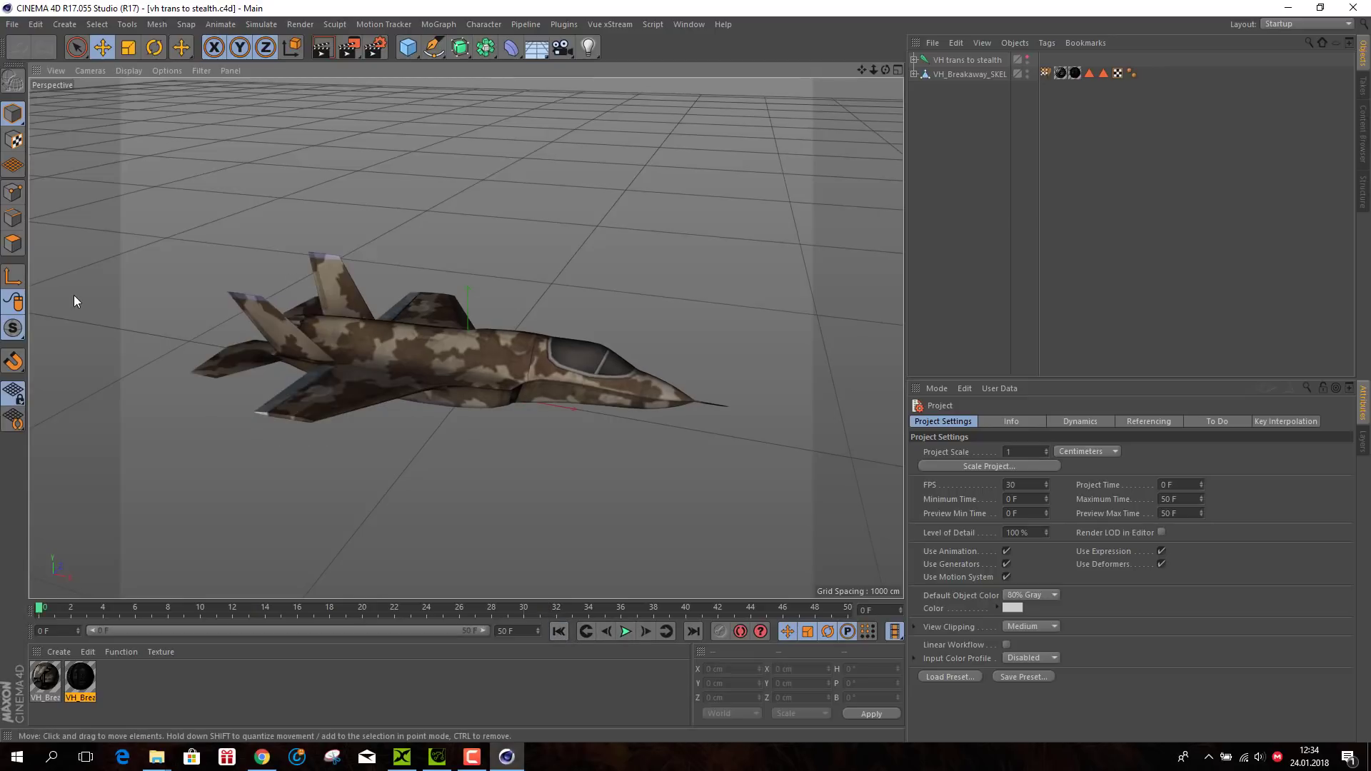
# - Export the vh trans to stealth project as an FBX 6.1 (2010) file, keeping its name and the current export options
pyautogui.click(12, 25)
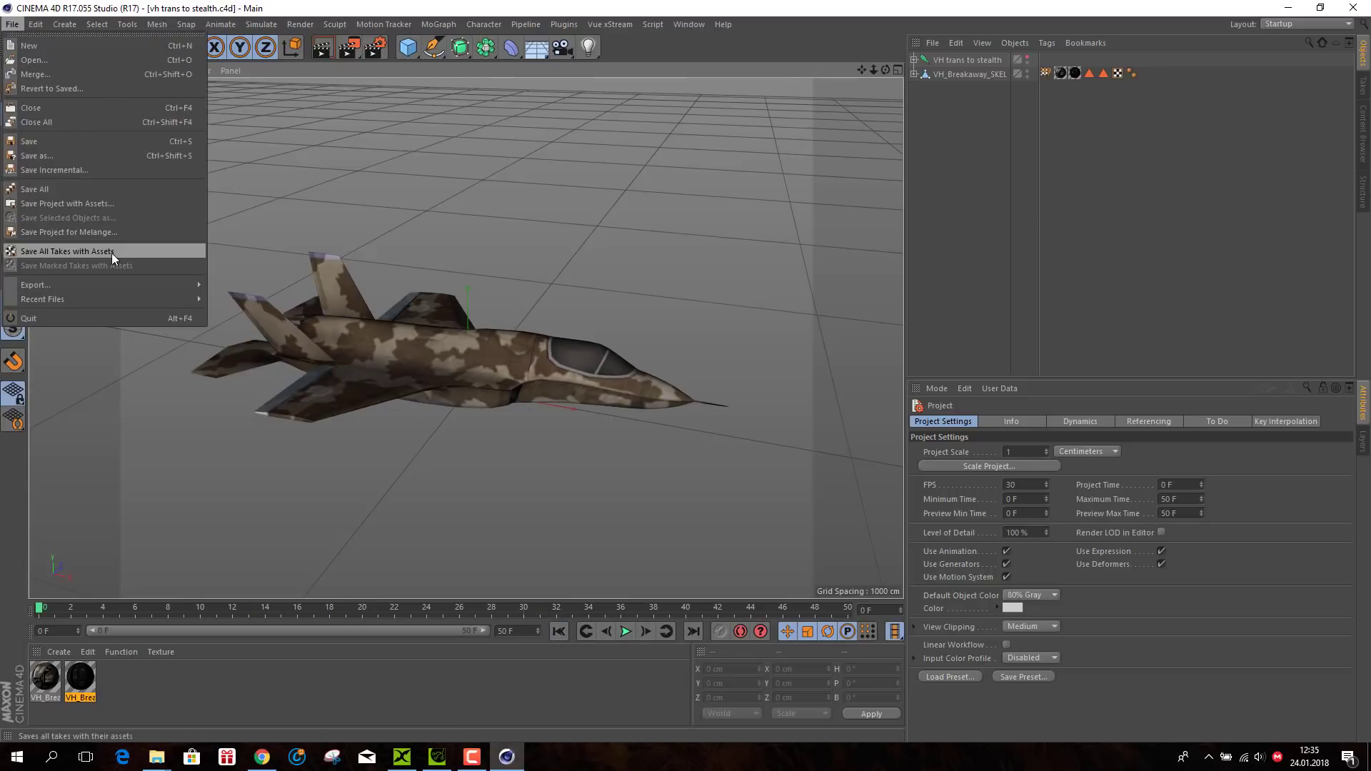
pyautogui.moveTo(130, 284)
pyautogui.click(248, 414)
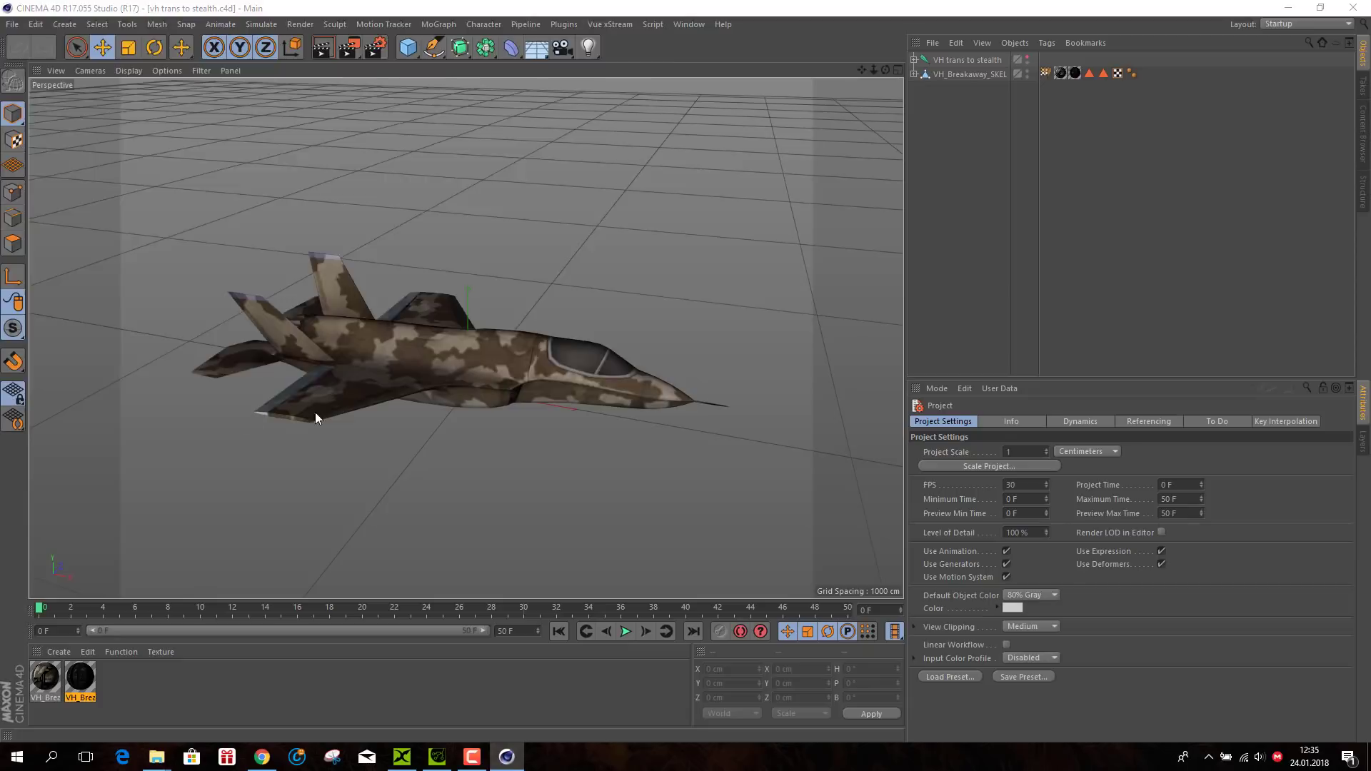
pyautogui.click(551, 380)
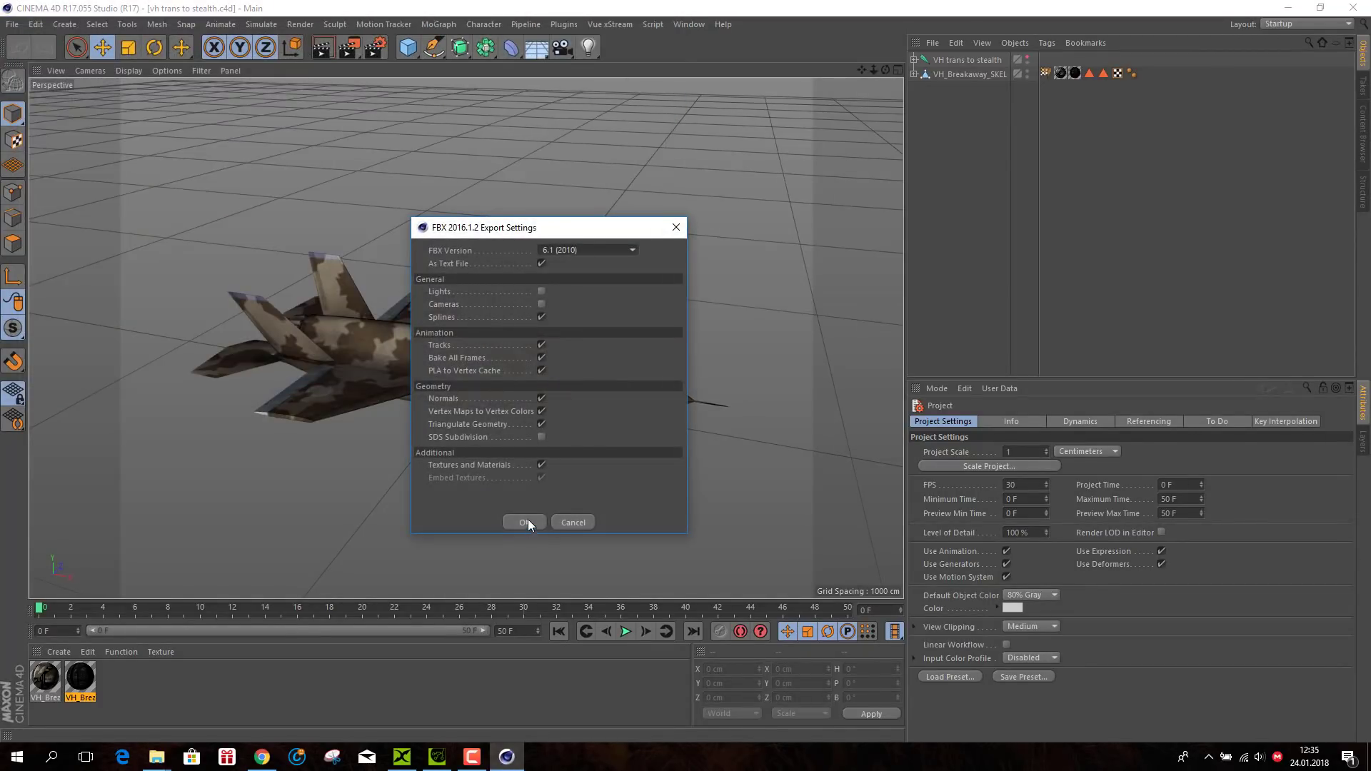
pyautogui.click(526, 523)
# - Open the VH_Breakaway project, play the jet's animation and rewind it to frame 0
pyautogui.click(12, 24)
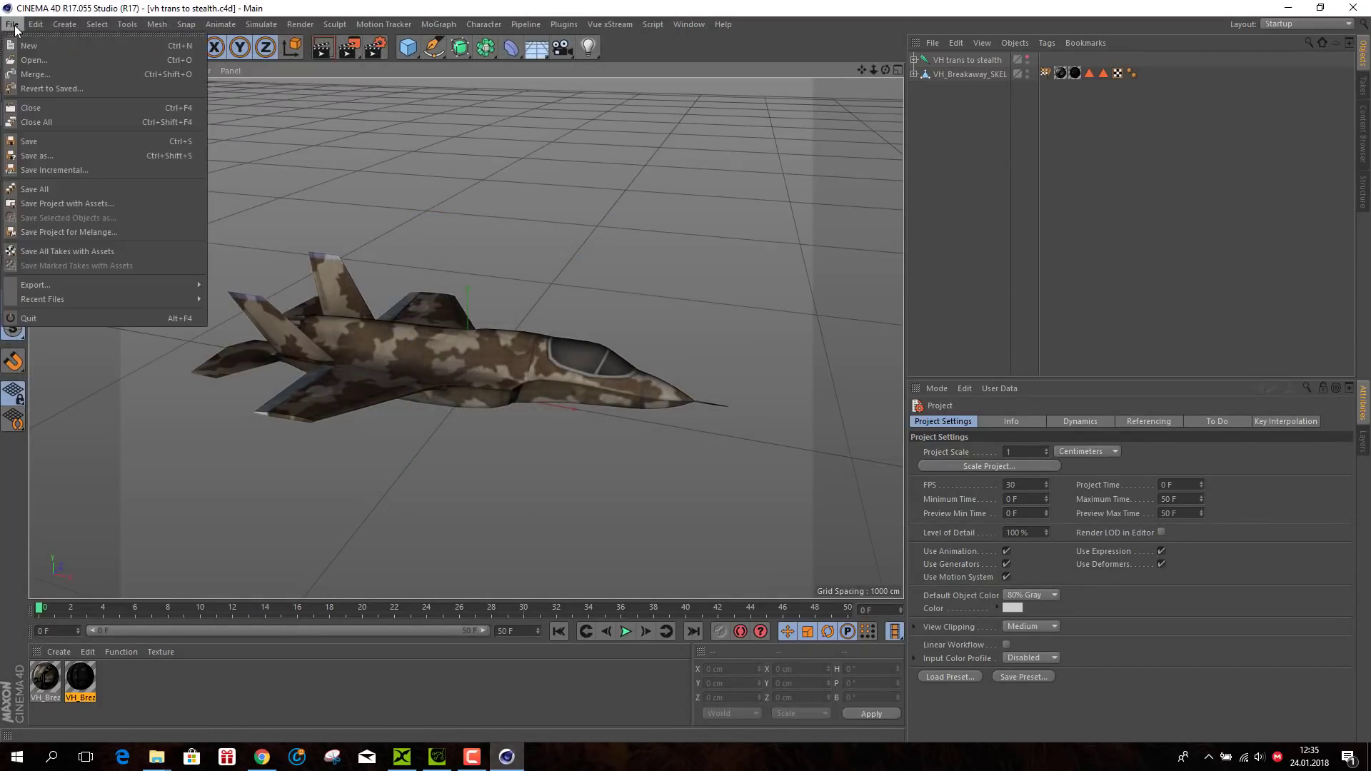
pyautogui.click(42, 60)
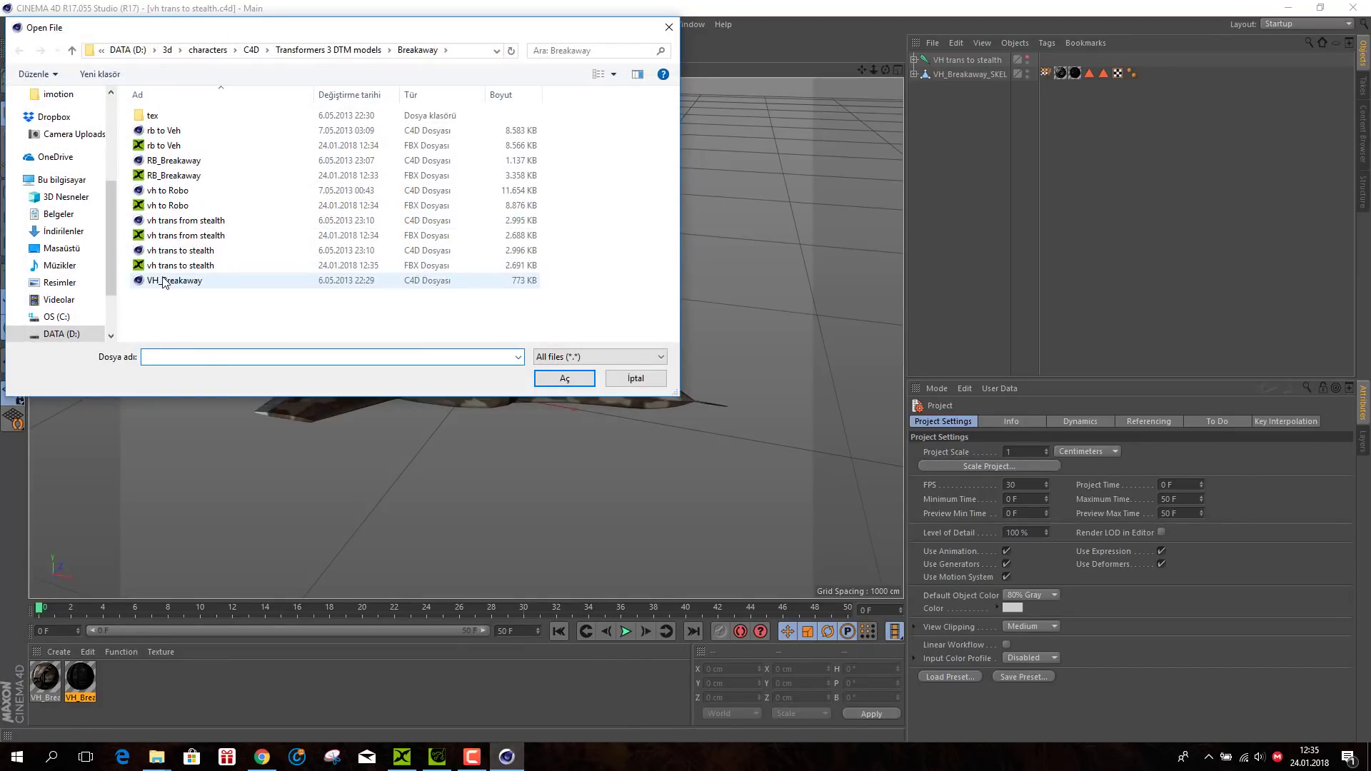
pyautogui.doubleClick(164, 280)
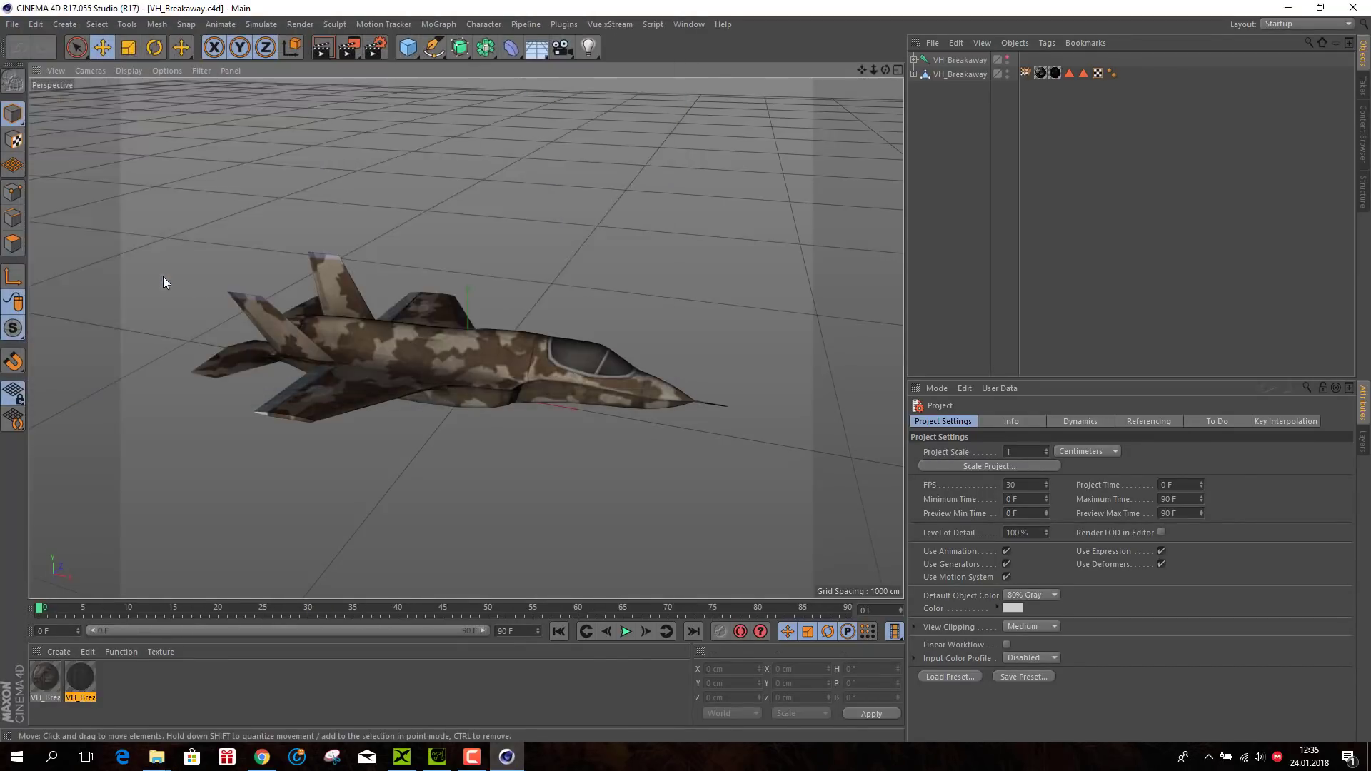
pyautogui.click(627, 632)
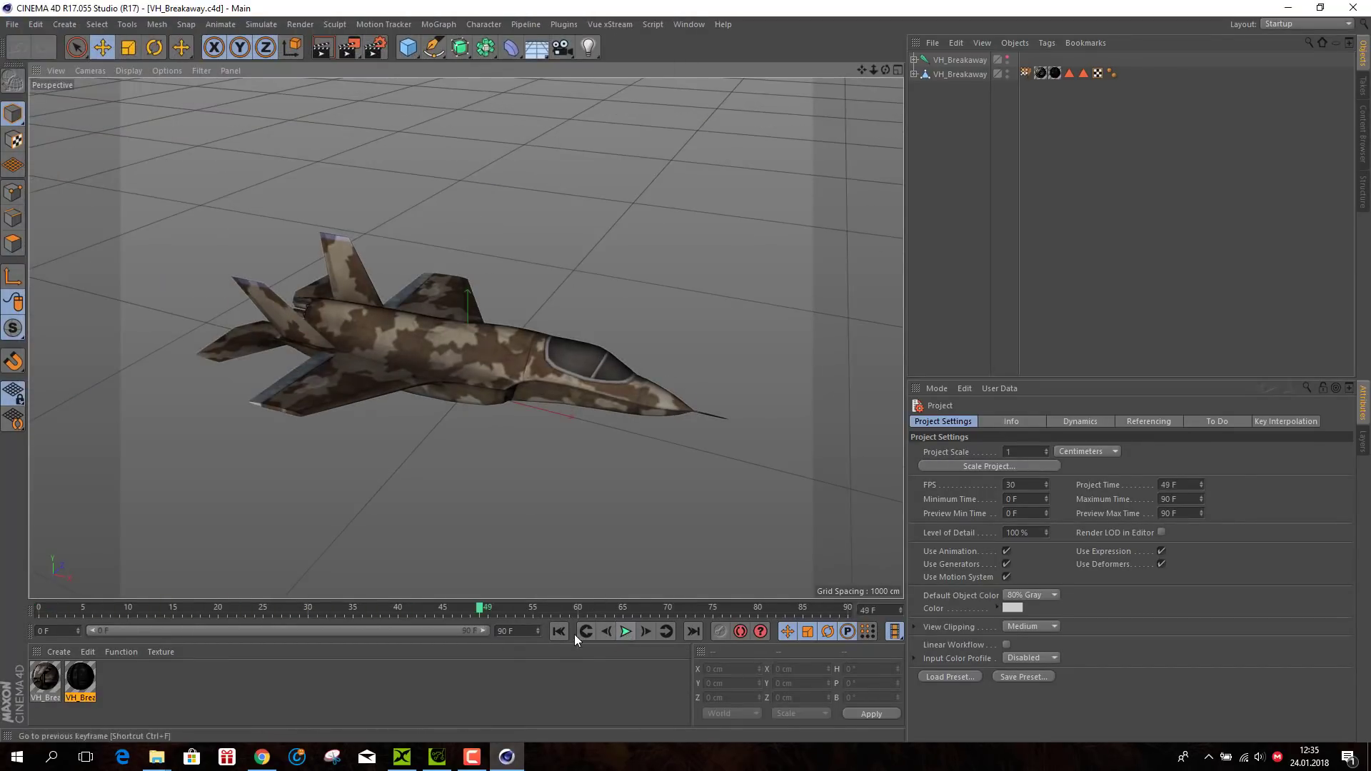
pyautogui.click(559, 631)
# - Export the project as an FBX file named VH_Breakaway in the Breakaway folder and close Cinema 4D
pyautogui.click(12, 24)
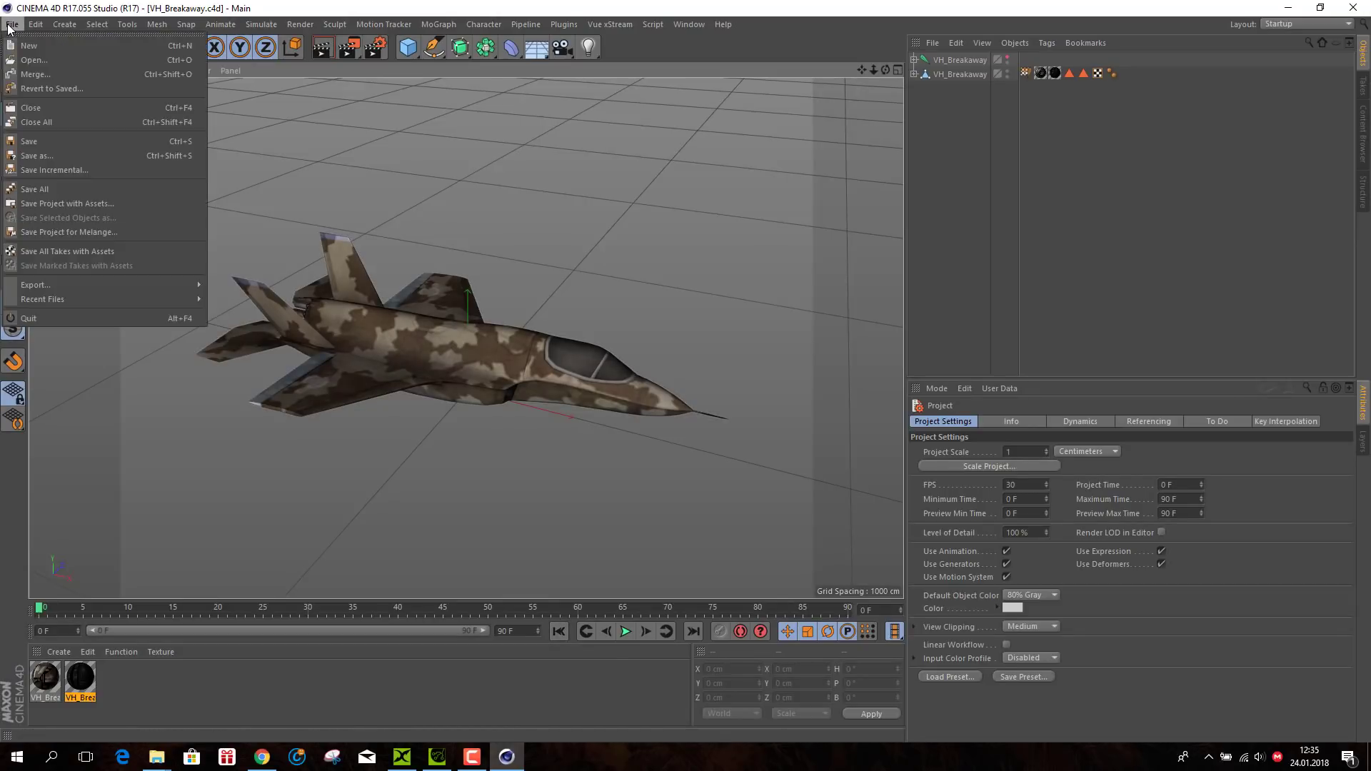
pyautogui.moveTo(102, 282)
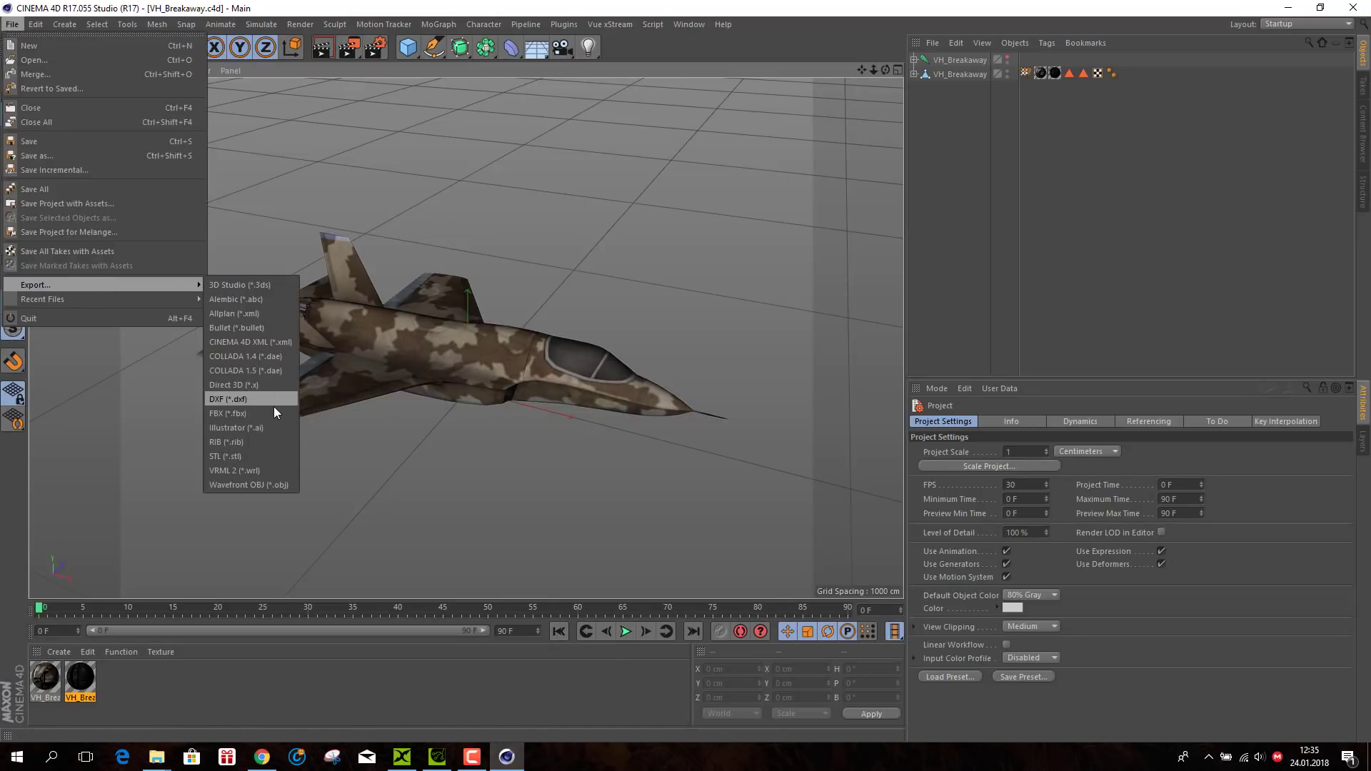
pyautogui.click(252, 414)
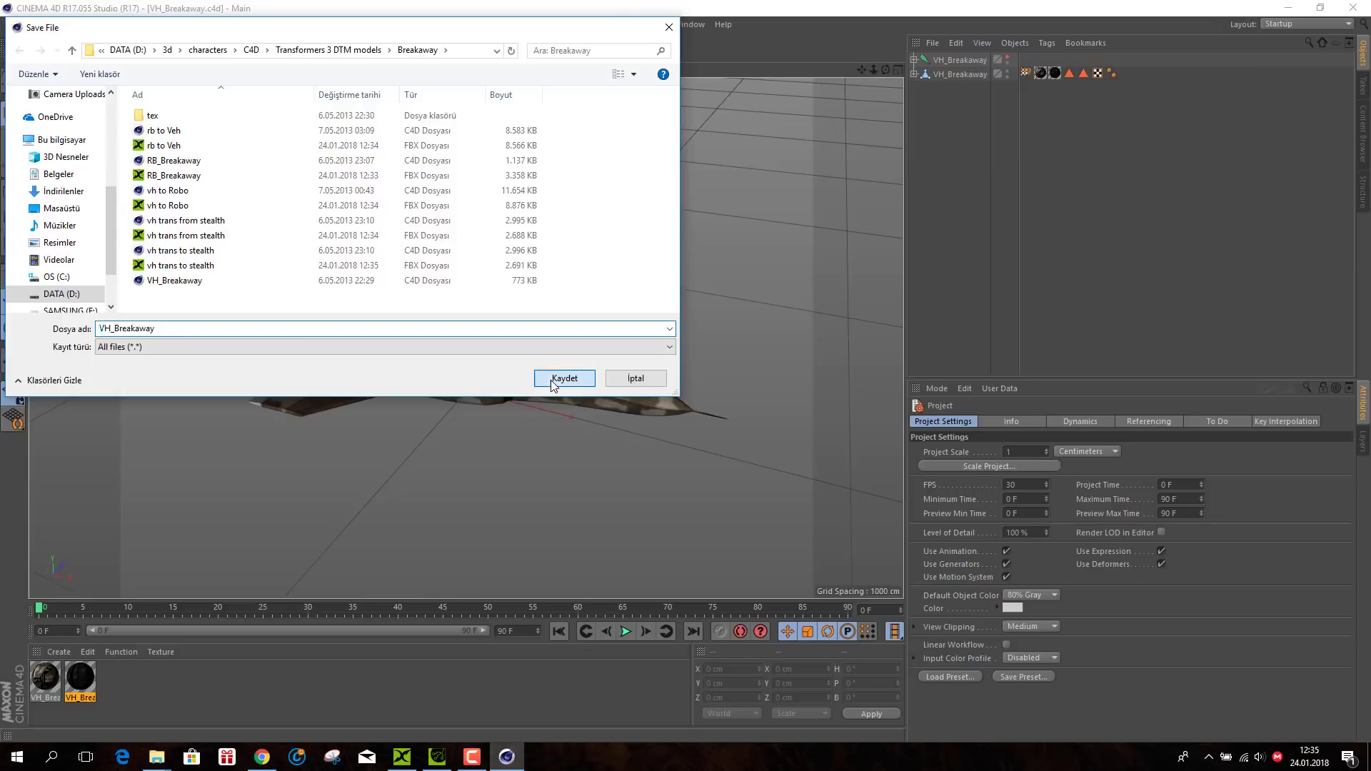
pyautogui.click(562, 375)
pyautogui.click(527, 525)
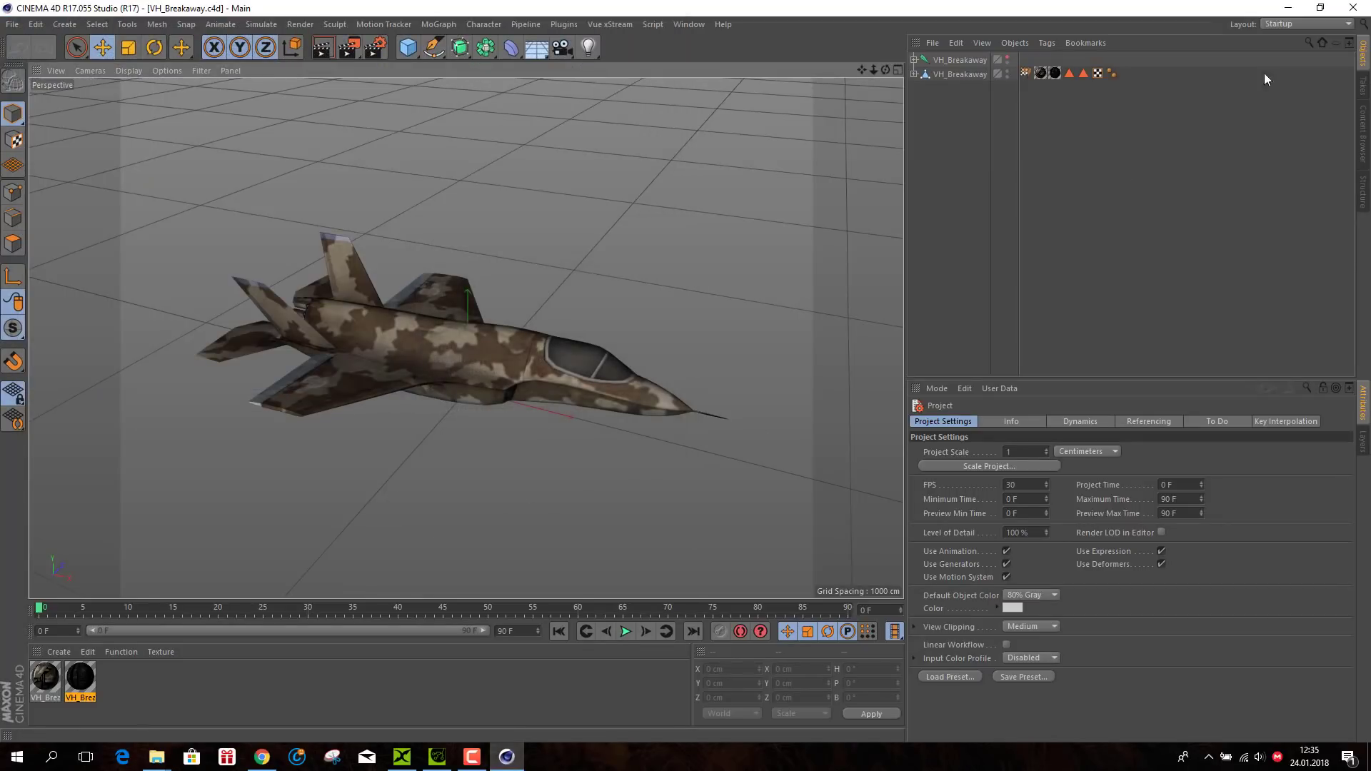
pyautogui.click(1353, 8)
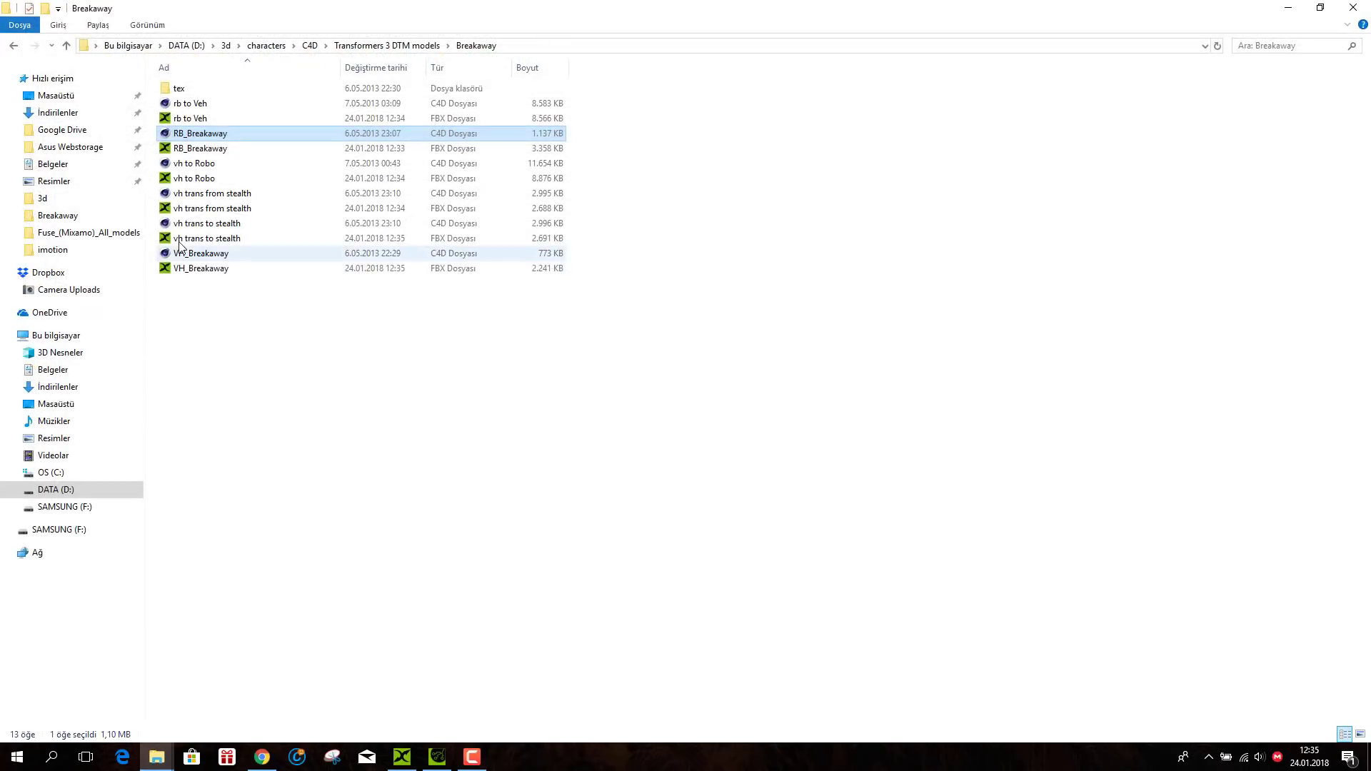
# - Open the RB_Breakaway FBX file in iClone 3DXchange with animation import enabled at 12 samples per second
pyautogui.doubleClick(166, 149)
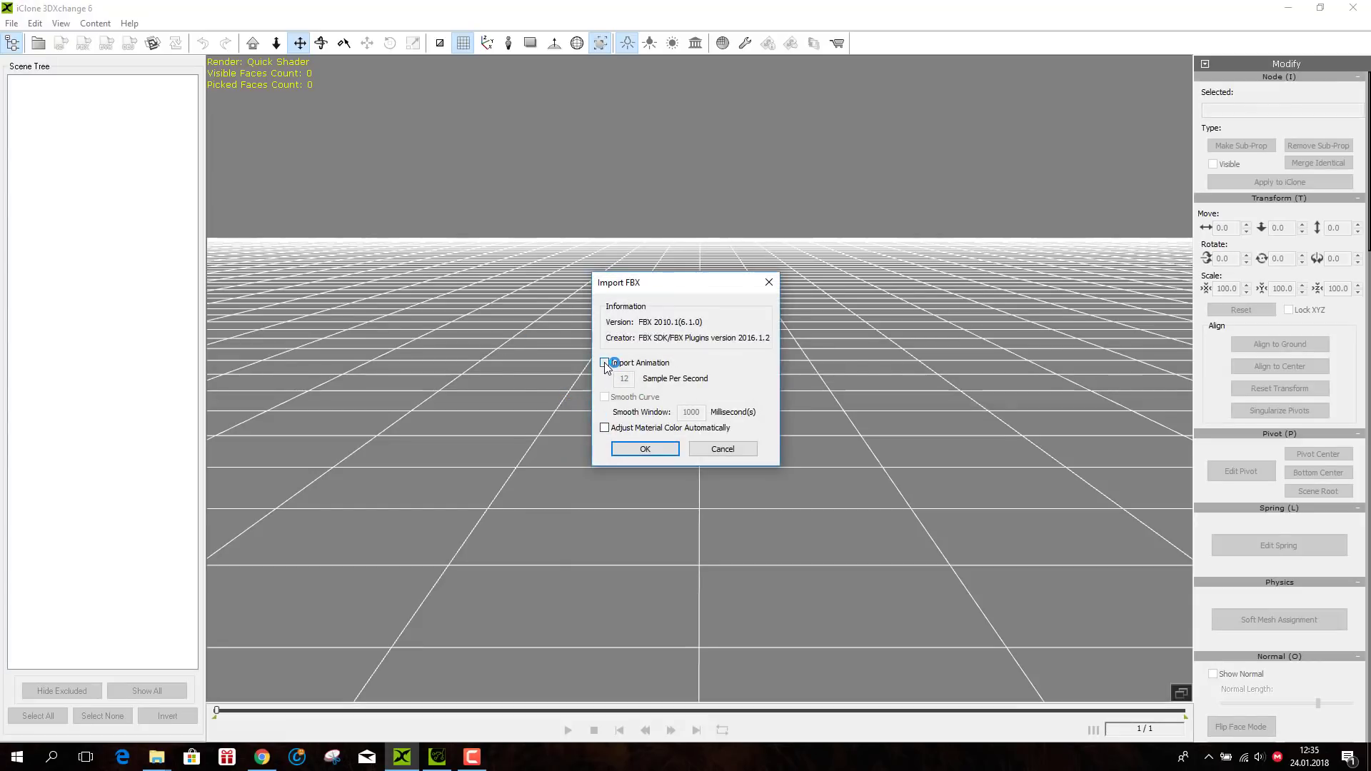
pyautogui.click(604, 363)
pyautogui.click(646, 449)
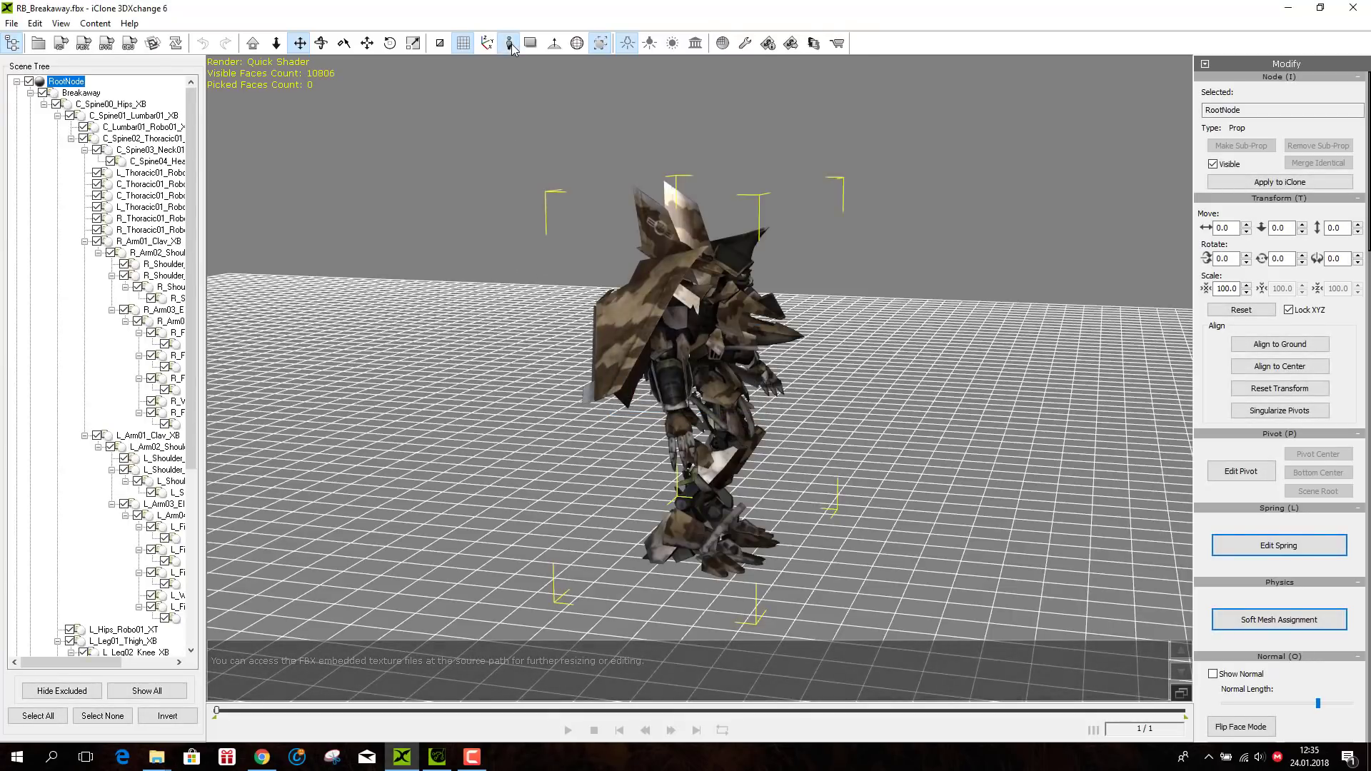
# - Show the human reference dummy to compare the robot's scale from the front, and hide the dummy again
pyautogui.click(511, 44)
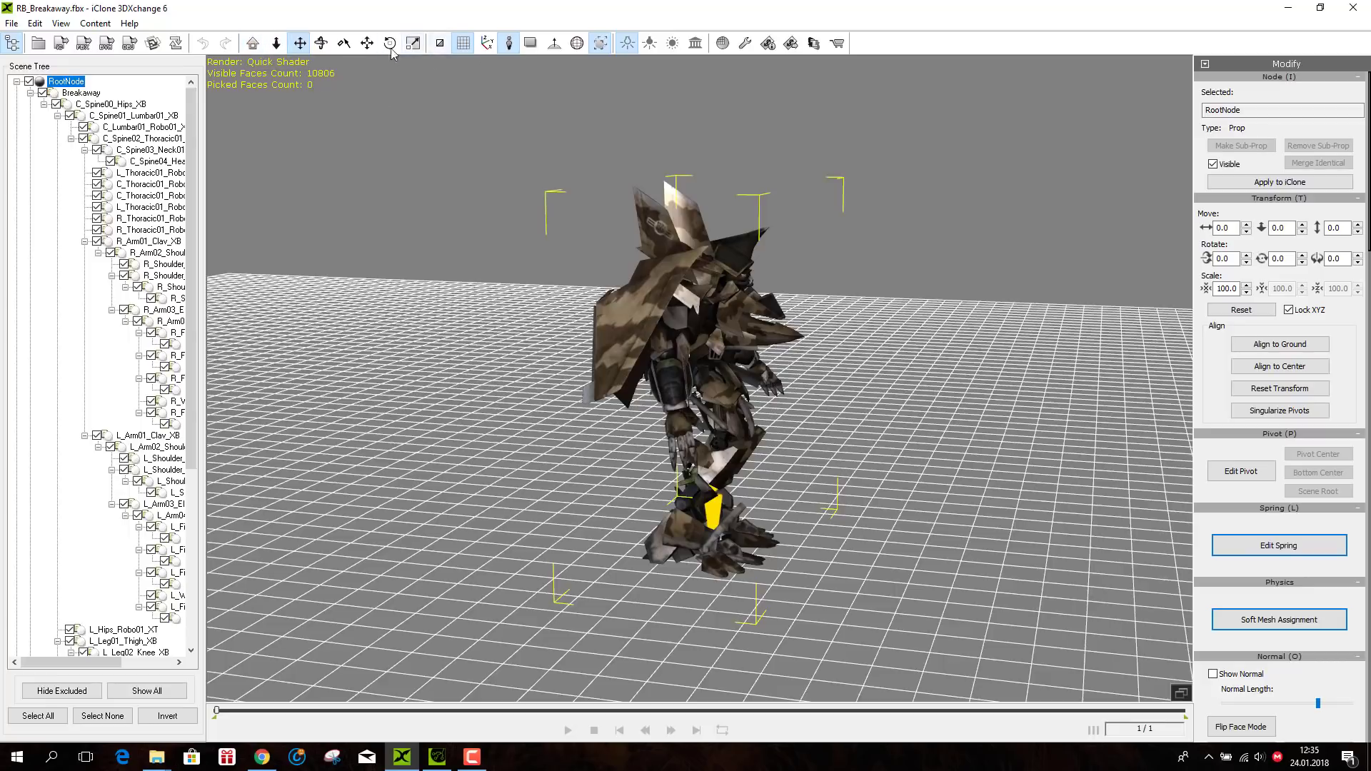
pyautogui.click(322, 43)
pyautogui.moveTo(925, 379); pyautogui.dragTo(568, 379)
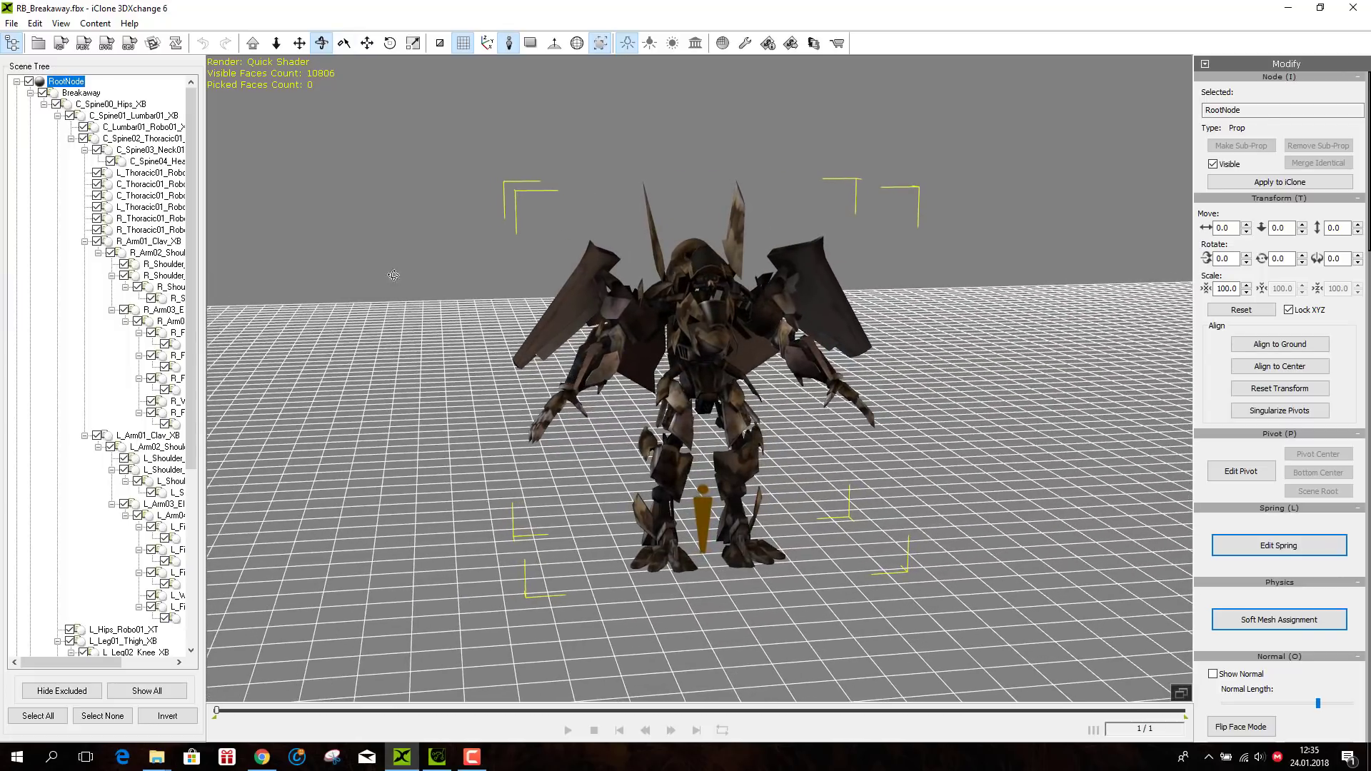
pyautogui.click(509, 44)
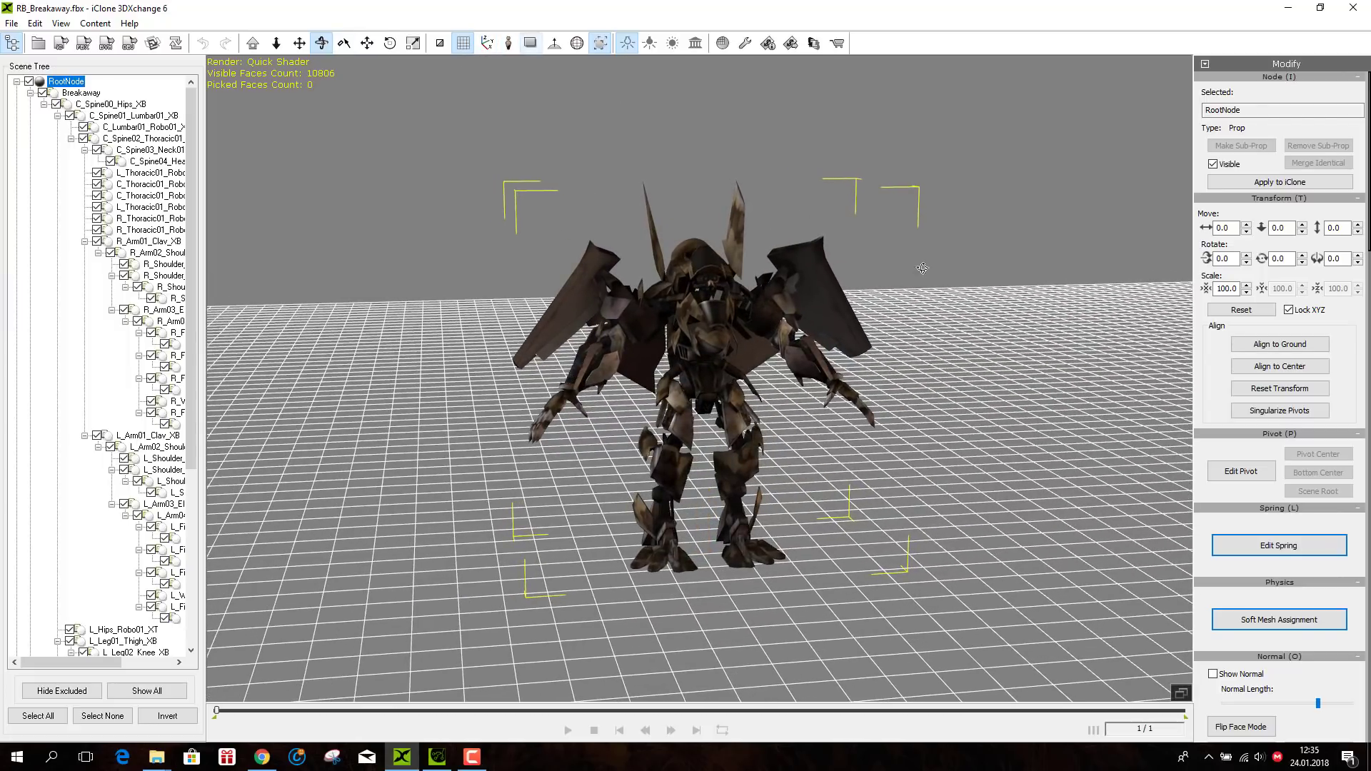
# - Convert the RB_Breakaway robot to a non-human character
pyautogui.scroll(-10, 1356, 457)
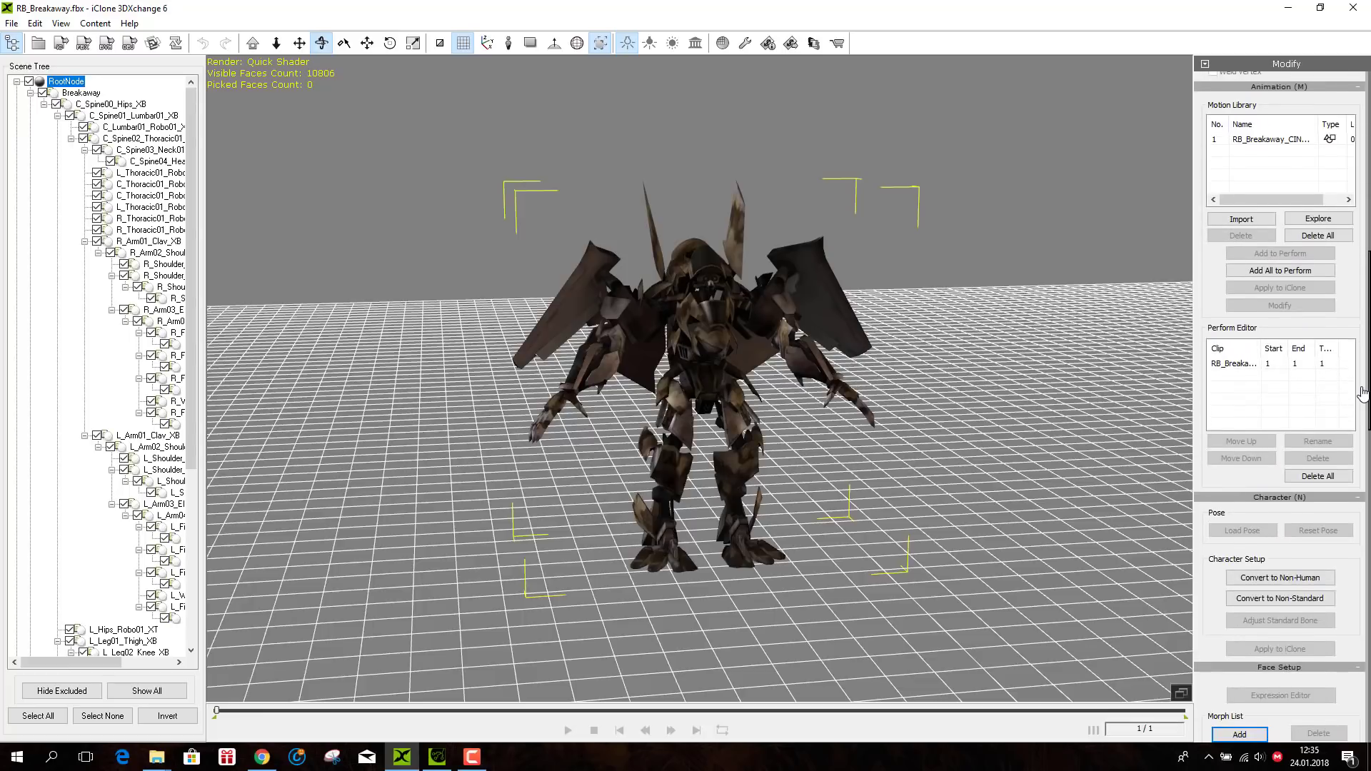
pyautogui.scroll(3, 1357, 465)
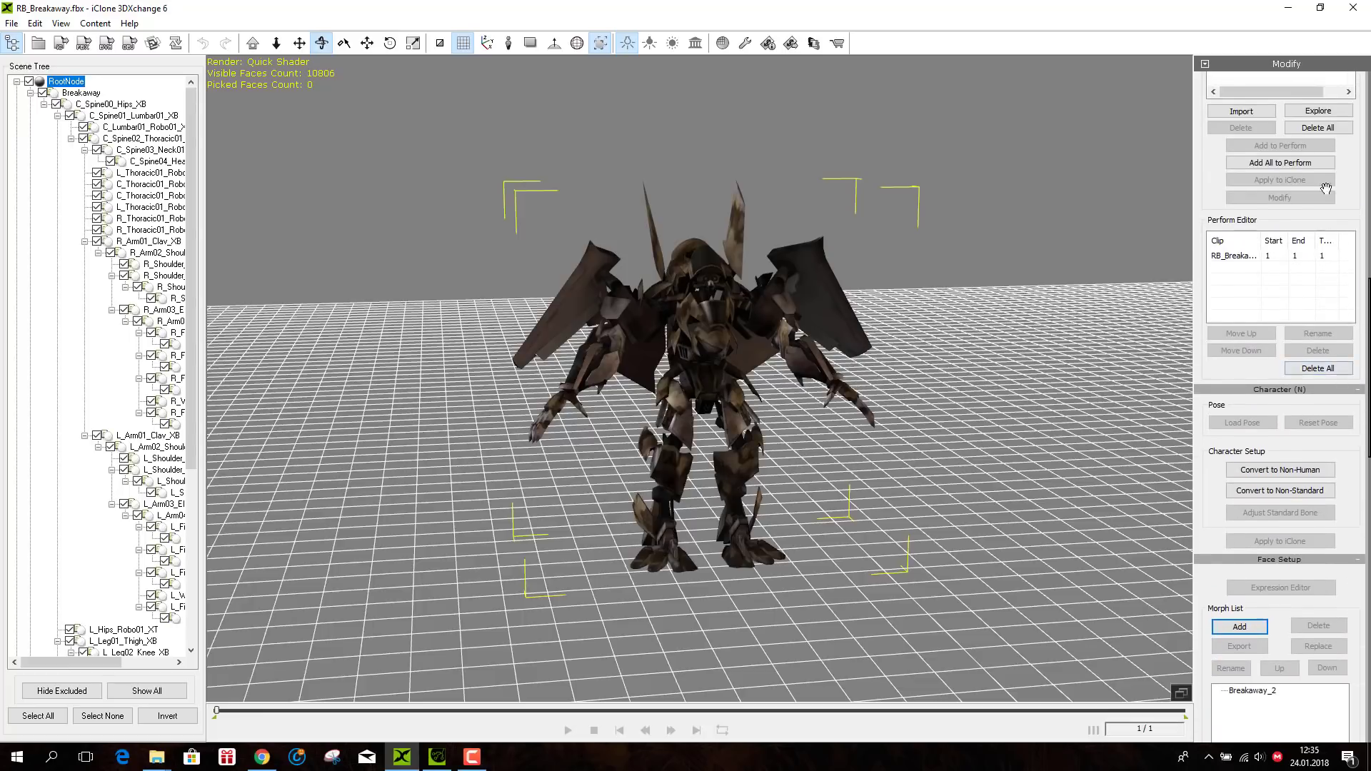
pyautogui.scroll(-4, 1288, 281)
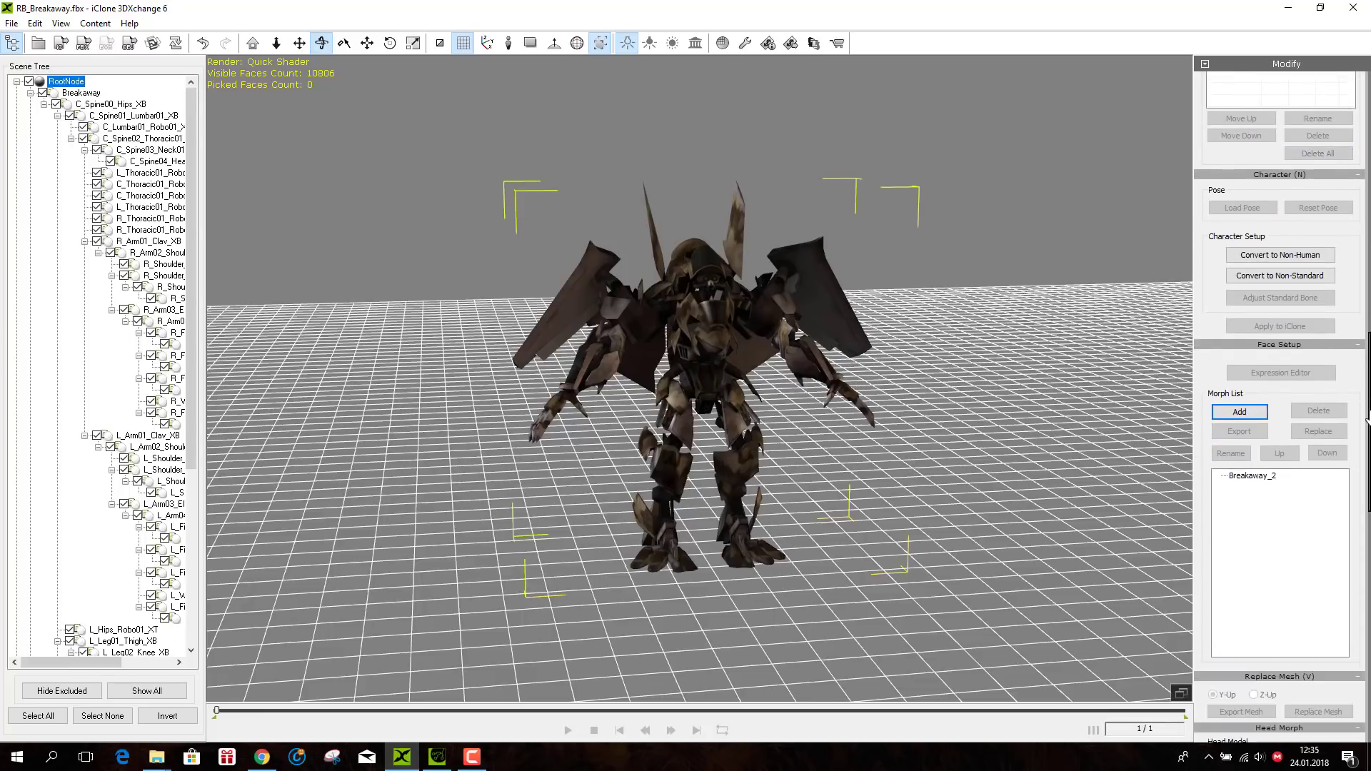
pyautogui.click(1278, 254)
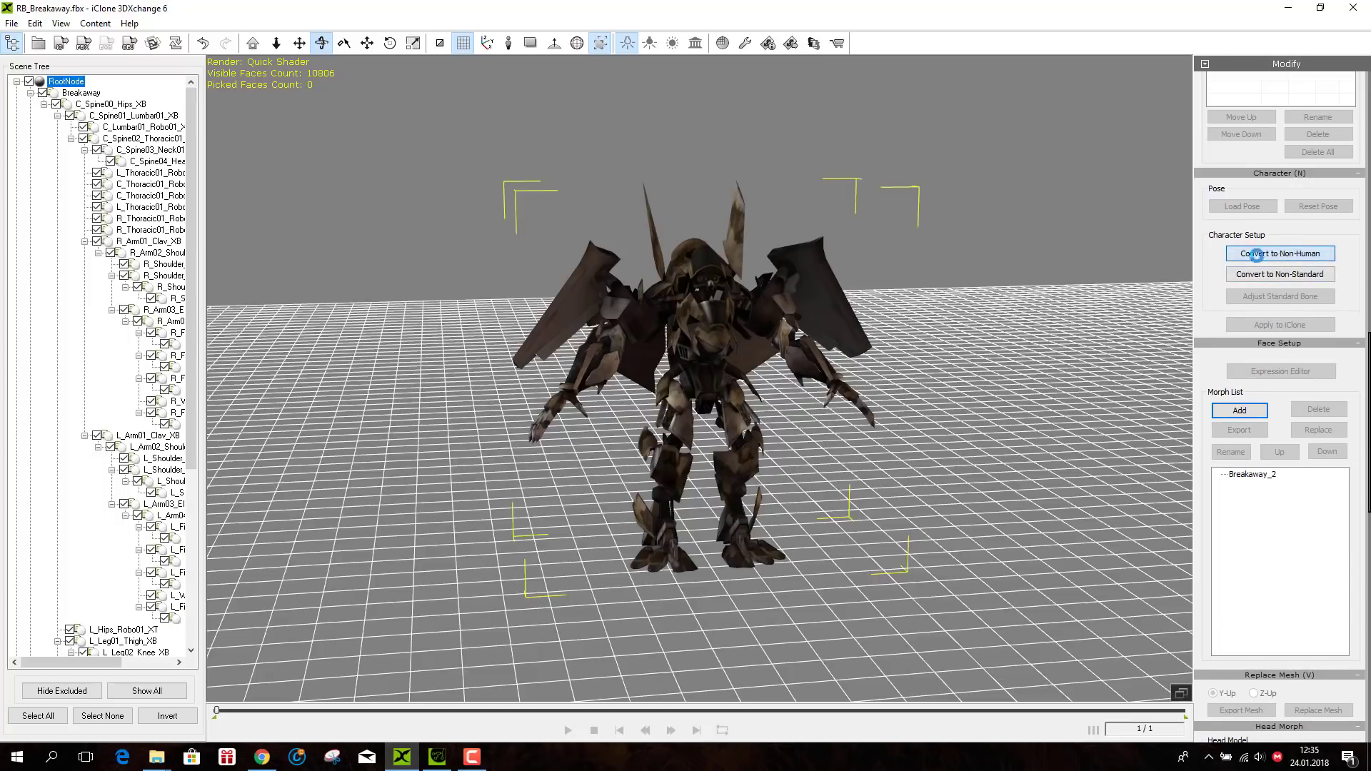
pyautogui.click(118, 303)
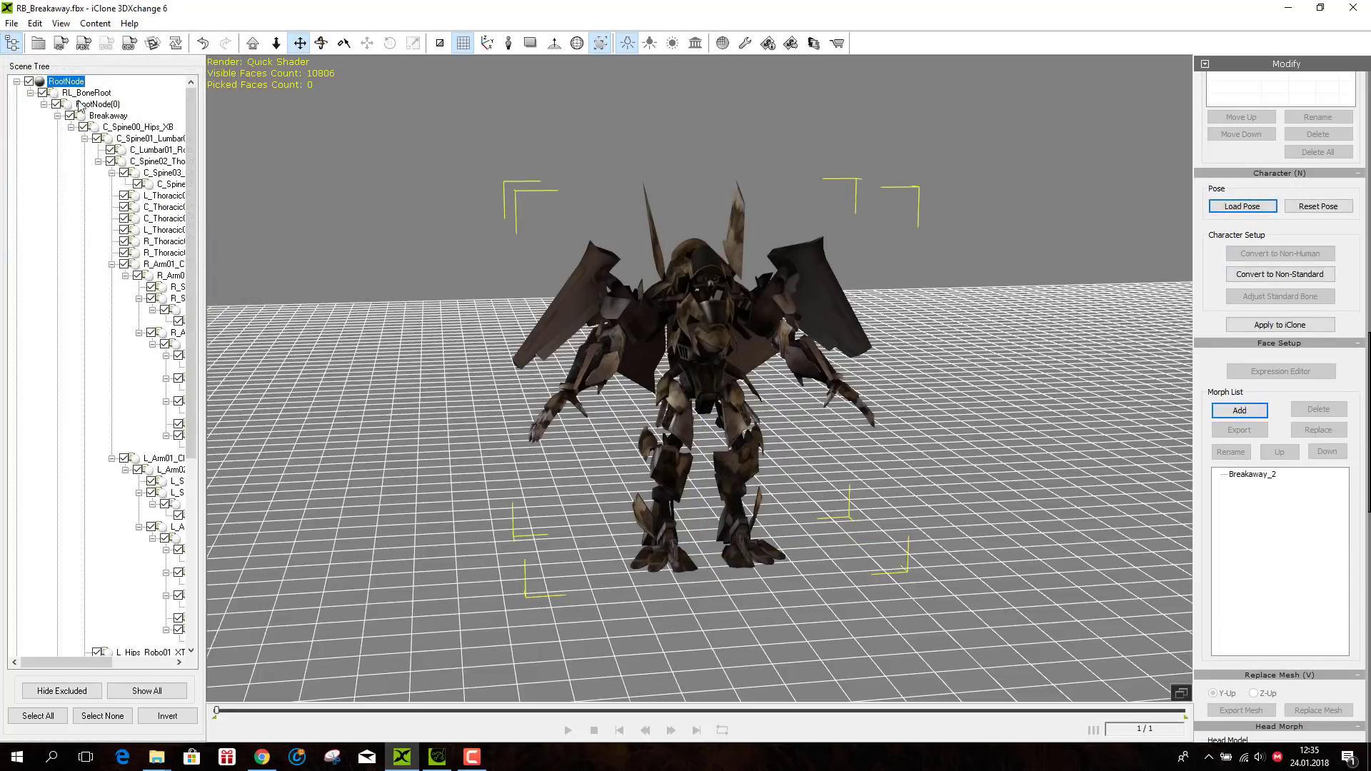
# - Export the RB_Breakaway geometry as iClone 6 content with embedded 1024x1024 textures to D:\3d\characters\C4D\imotion
pyautogui.click(60, 44)
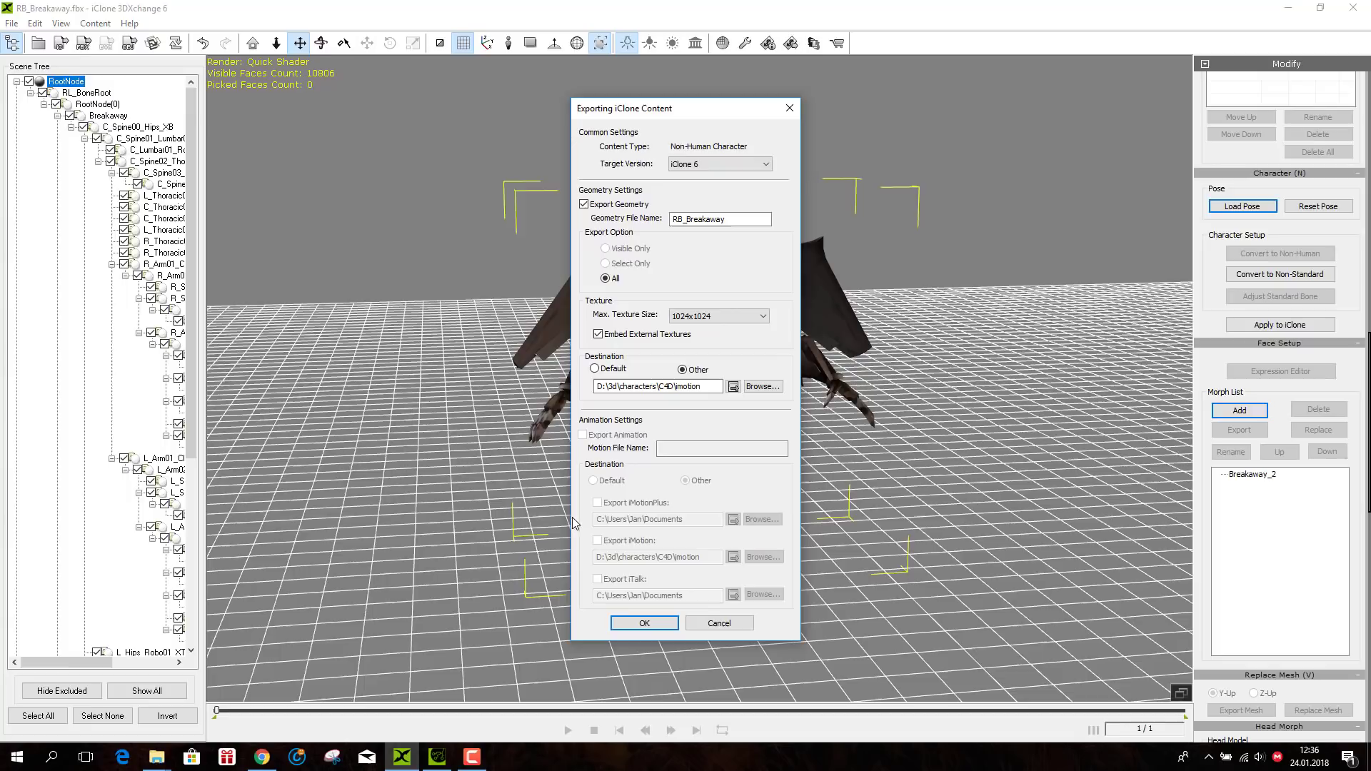
pyautogui.click(644, 623)
pyautogui.click(715, 409)
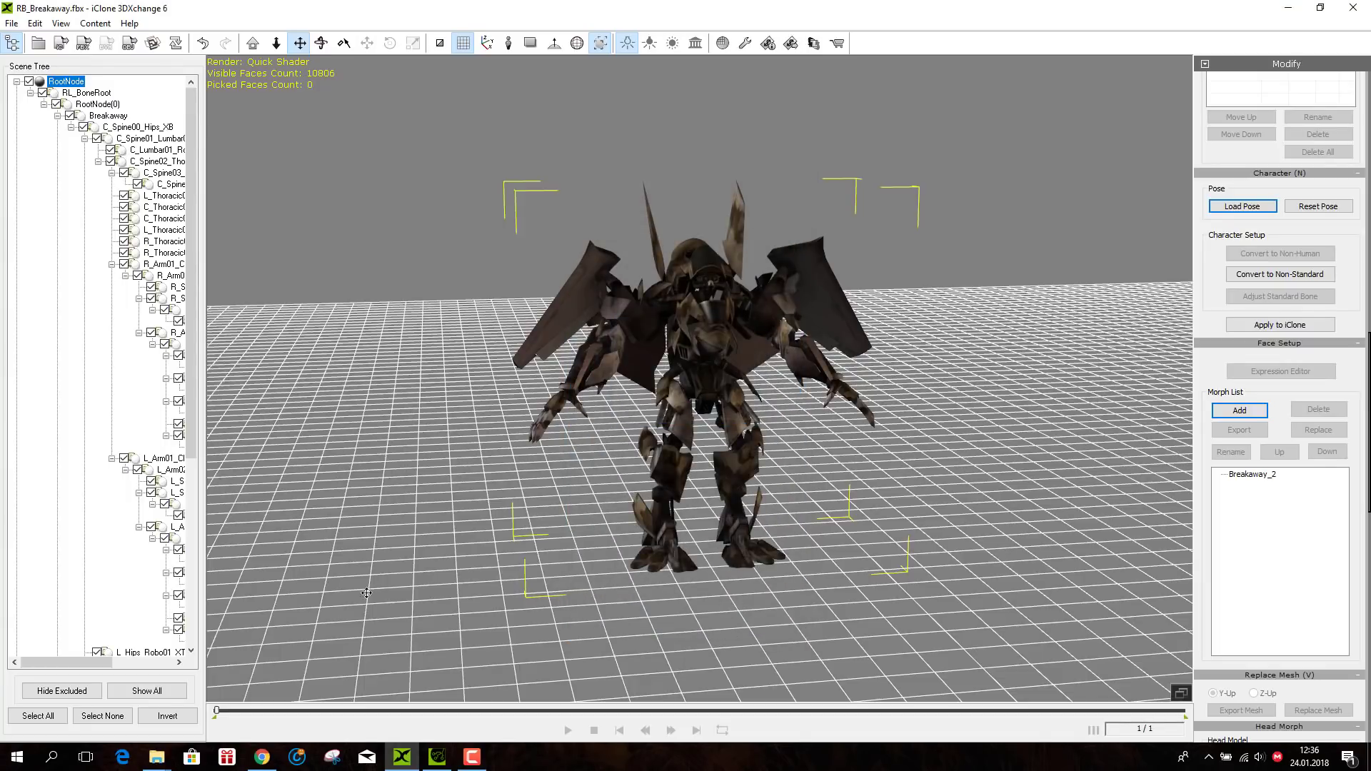
# - Import the rb to Veh FBX file from the Breakaway folder with its animation and convert it to a non-human character
pyautogui.moveTo(161, 757)
pyautogui.click(195, 718)
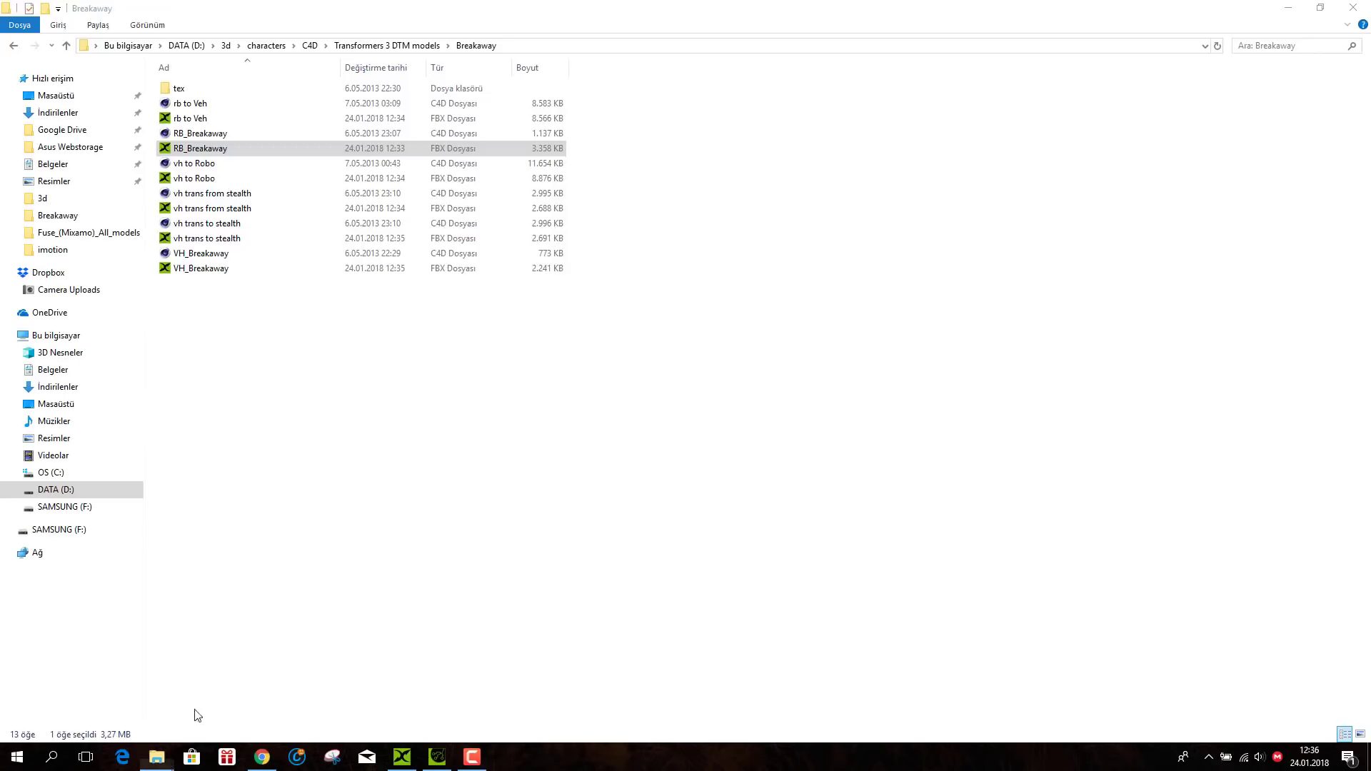
pyautogui.doubleClick(190, 119)
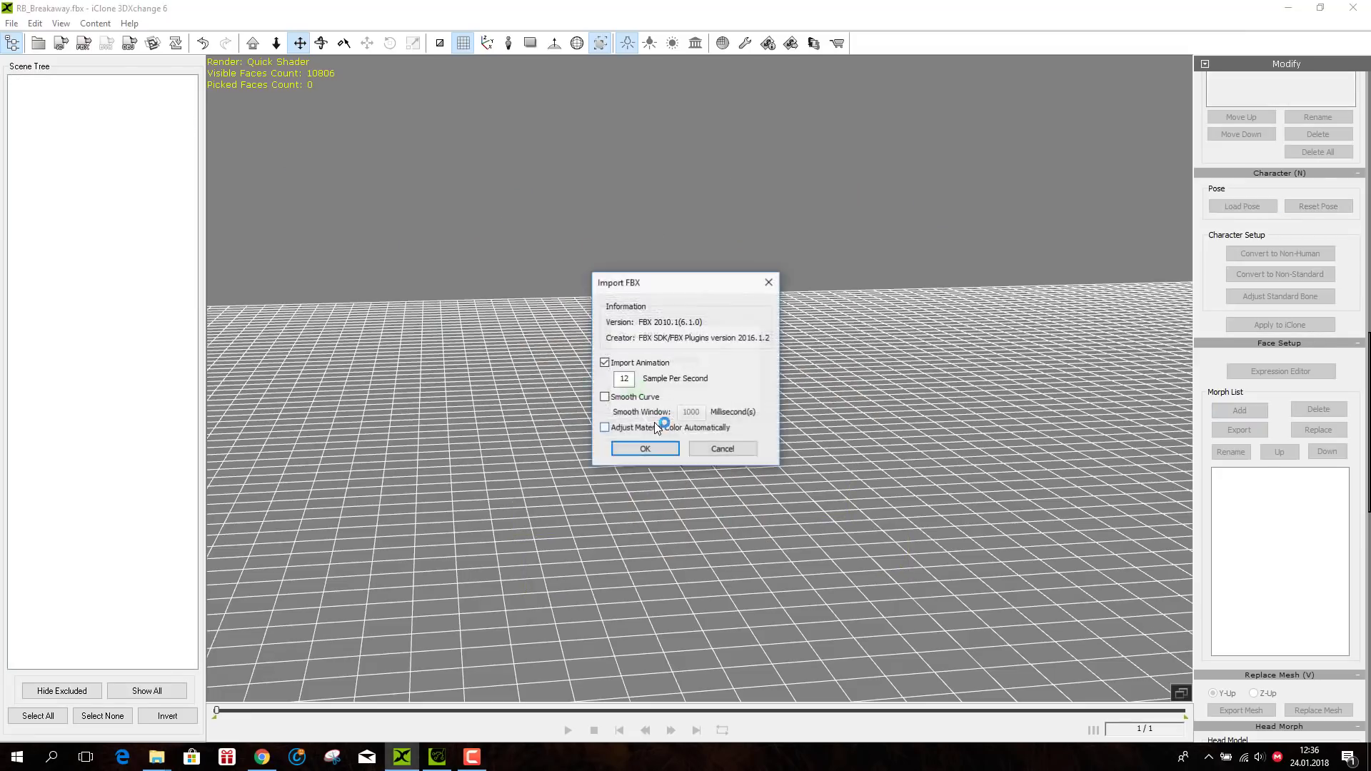
pyautogui.click(652, 449)
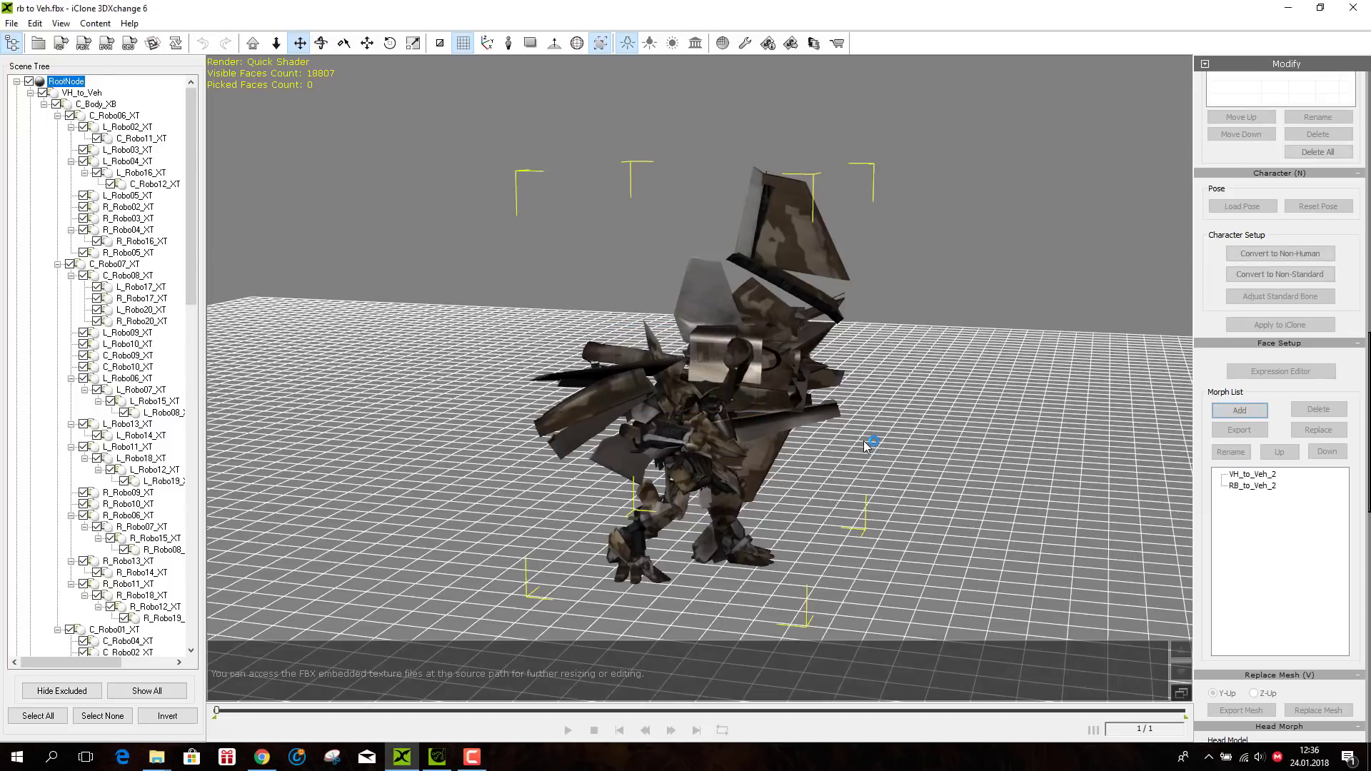
pyautogui.click(1273, 259)
pyautogui.click(119, 304)
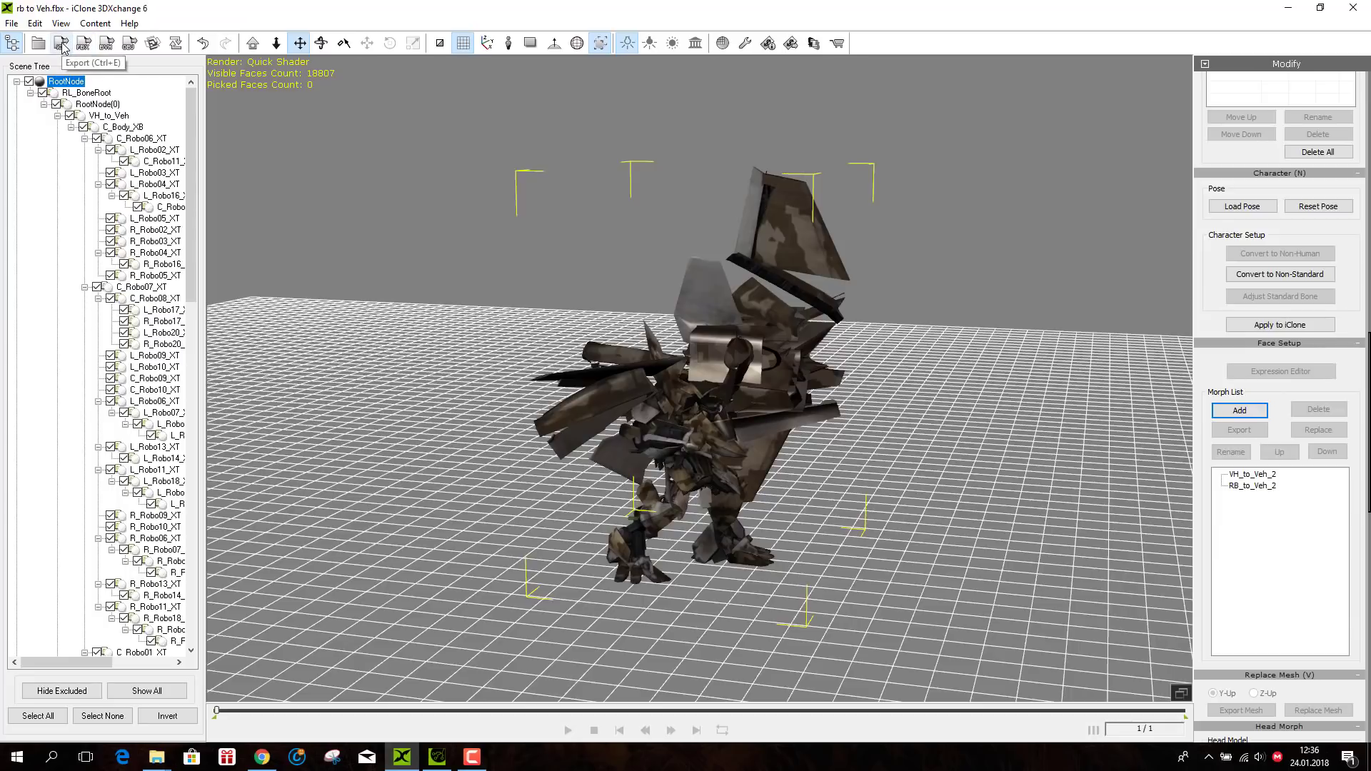
# - Export only the rb to Veh animation as an iMotion to D:\3d\characters\C4D\imotion, leaving the geometry out
pyautogui.click(62, 44)
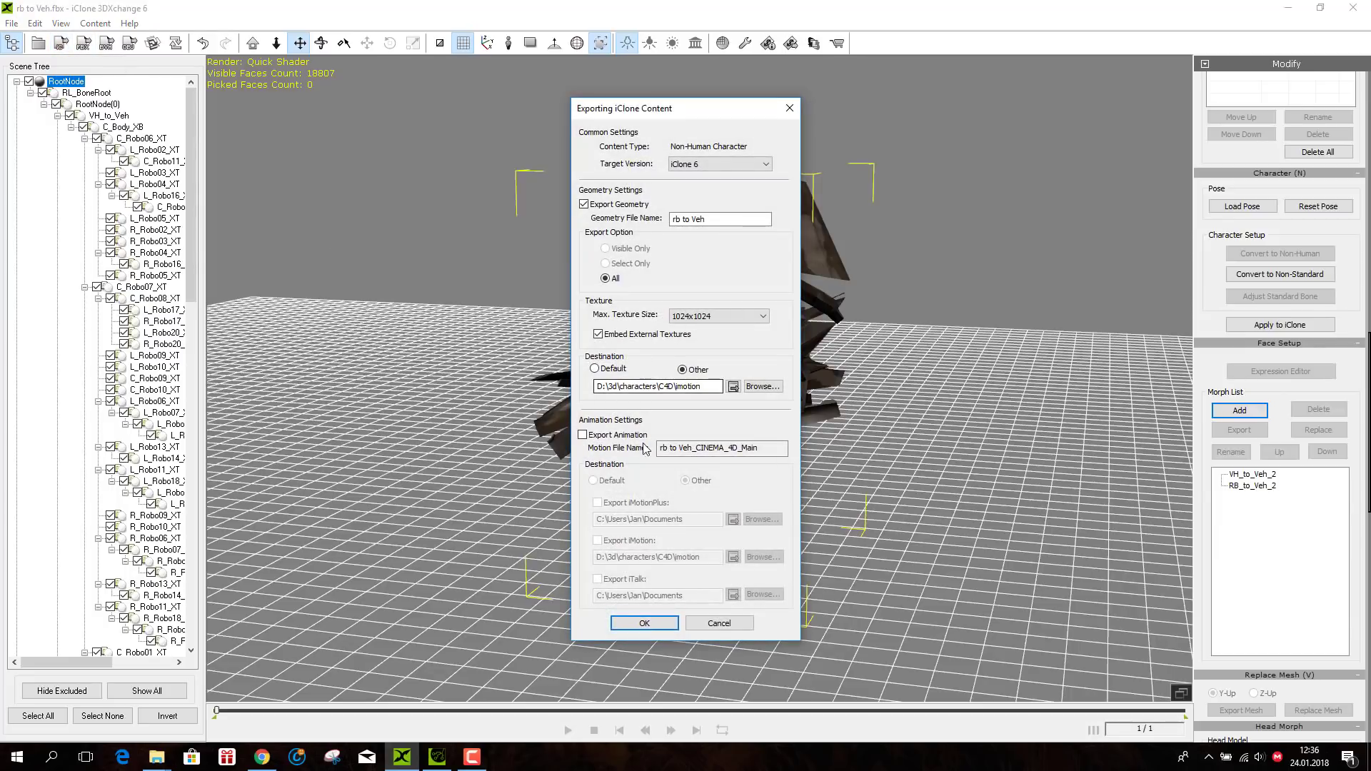
pyautogui.click(598, 541)
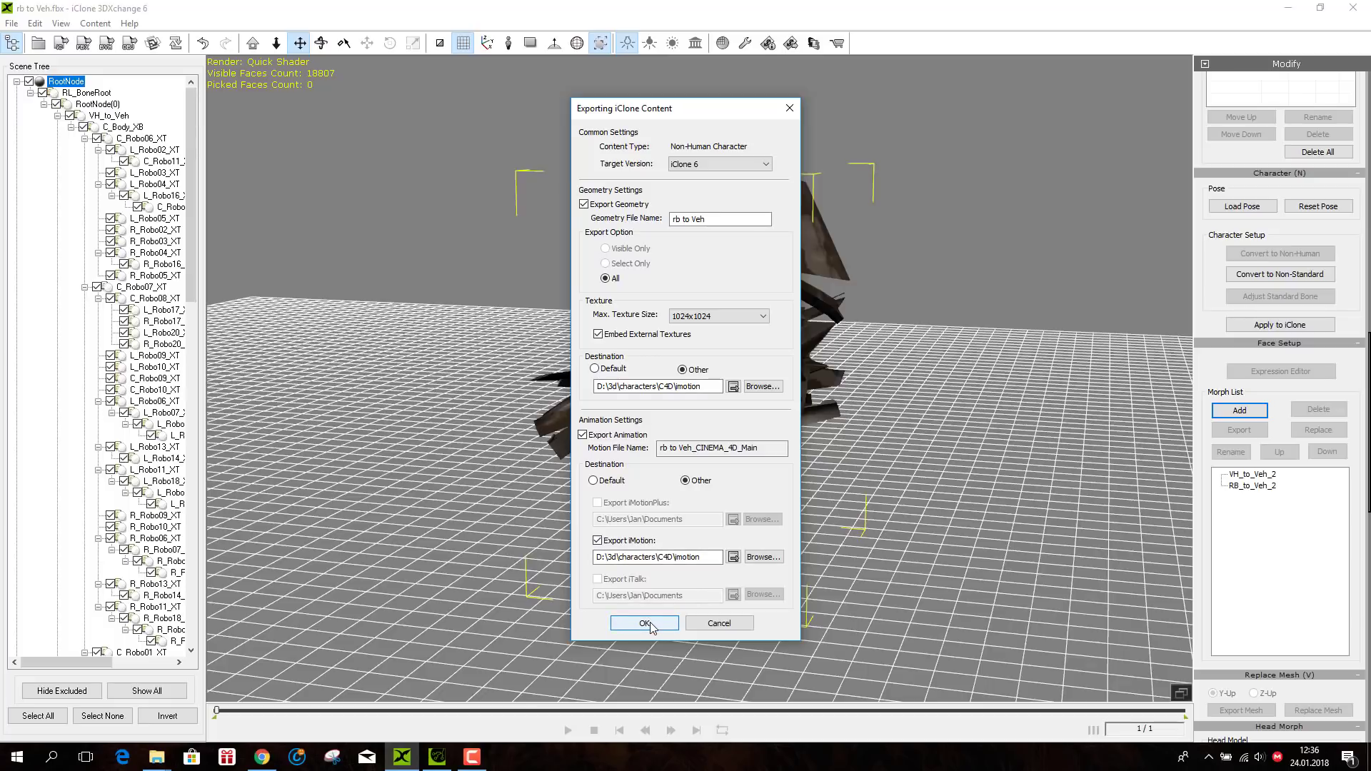
pyautogui.click(584, 205)
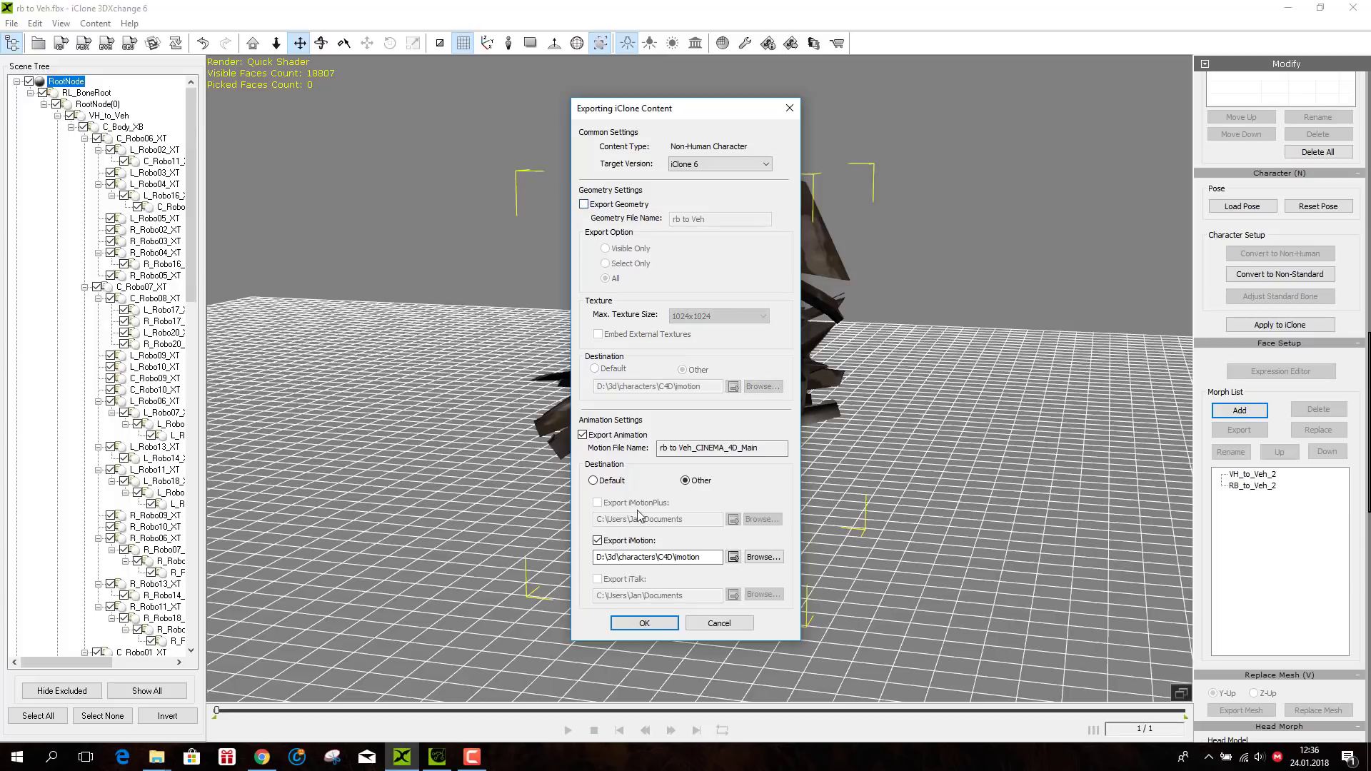
pyautogui.click(644, 623)
pyautogui.click(714, 408)
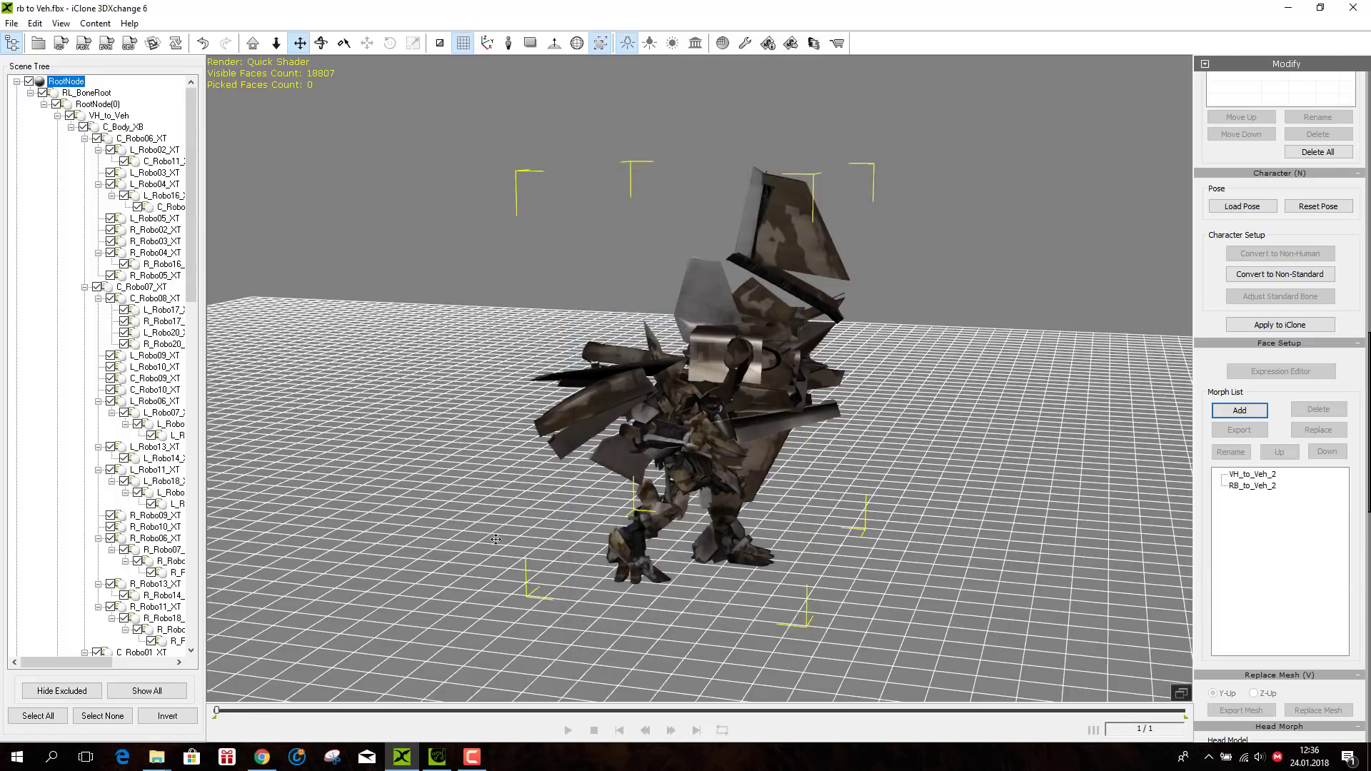
# - Import the vh to Robo FBX file from the Breakaway folder with its animation and convert it to a non-human character
pyautogui.moveTo(158, 755)
pyautogui.click(198, 723)
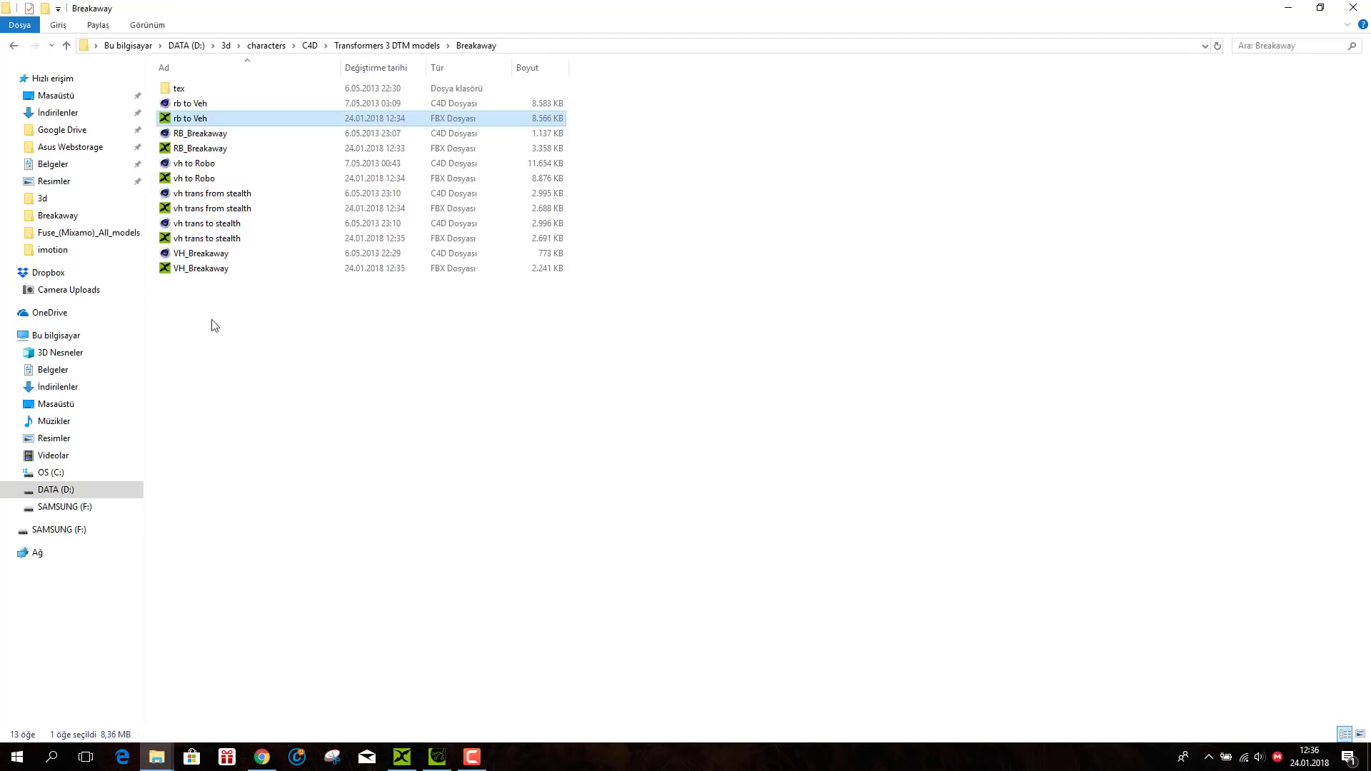
pyautogui.doubleClick(168, 180)
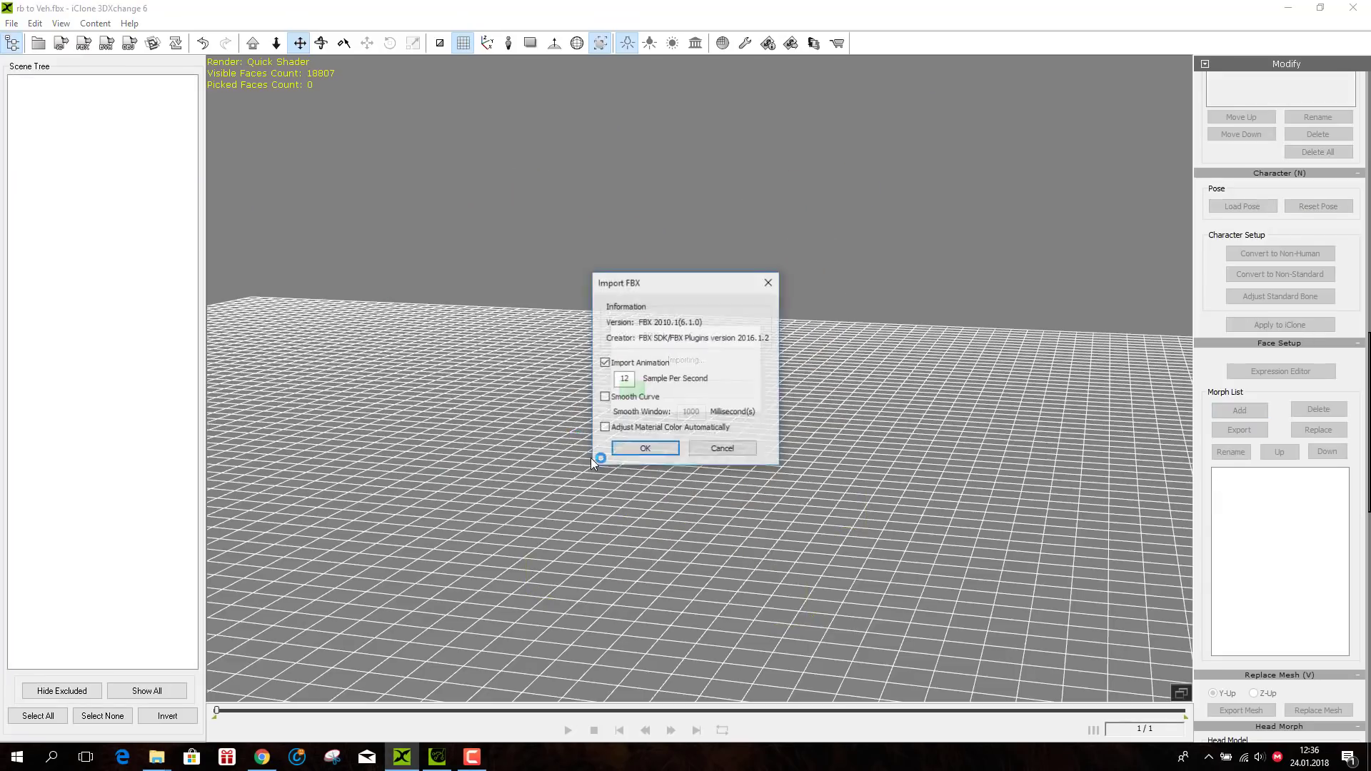
pyautogui.click(643, 447)
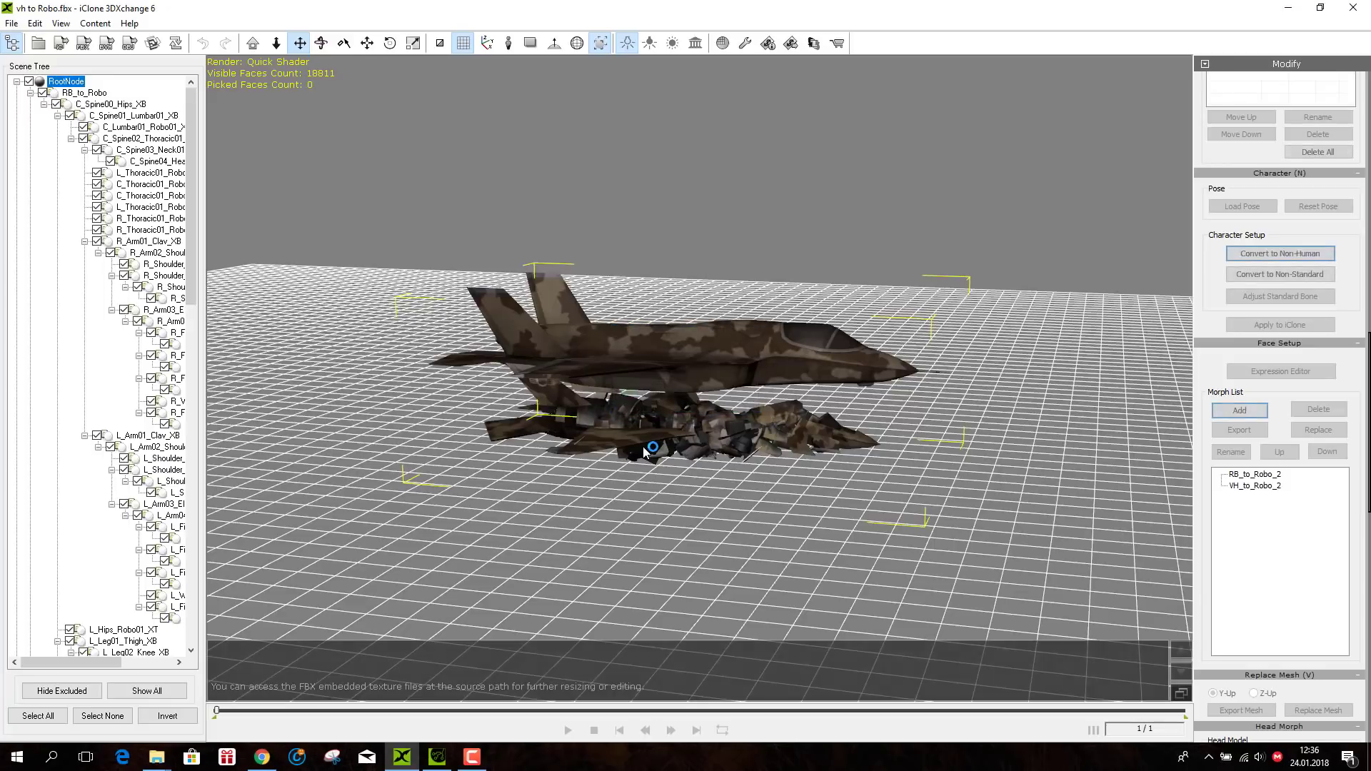
pyautogui.click(1250, 254)
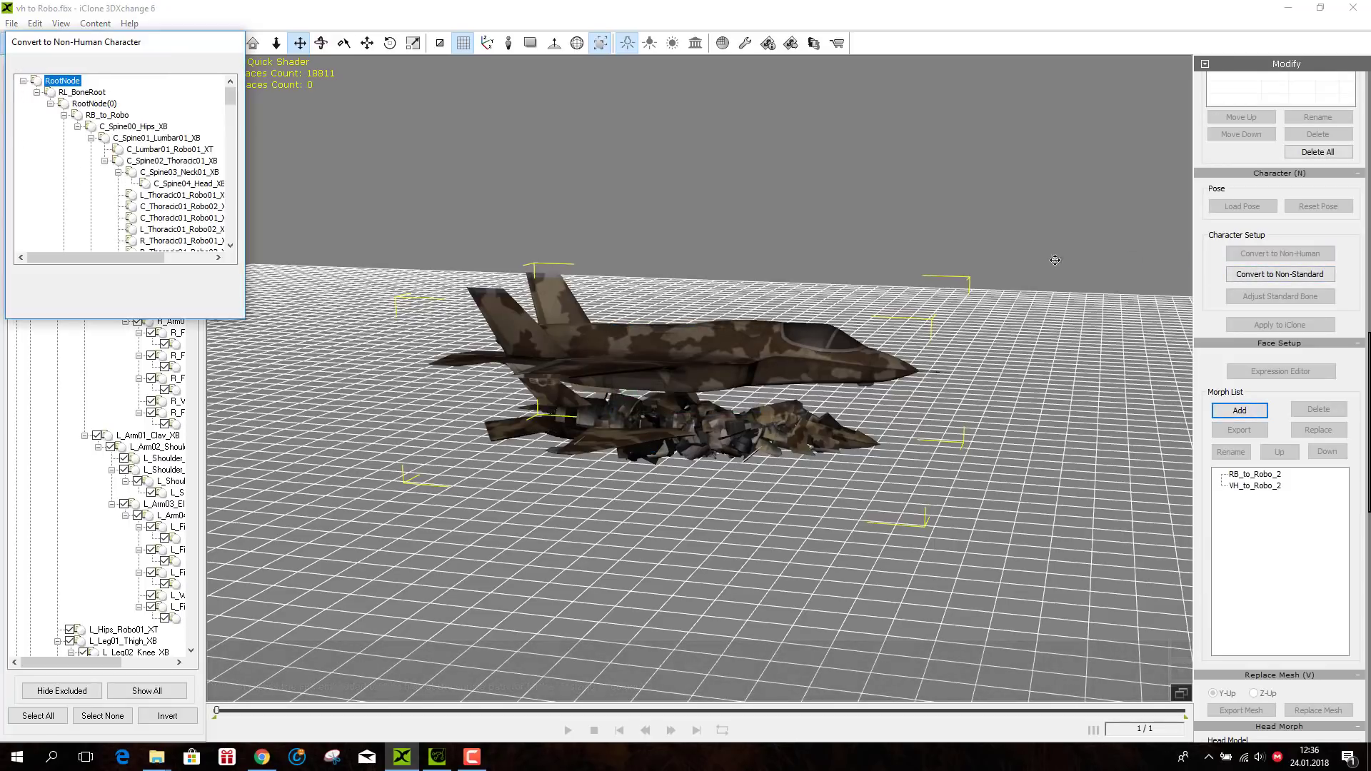
pyautogui.click(134, 303)
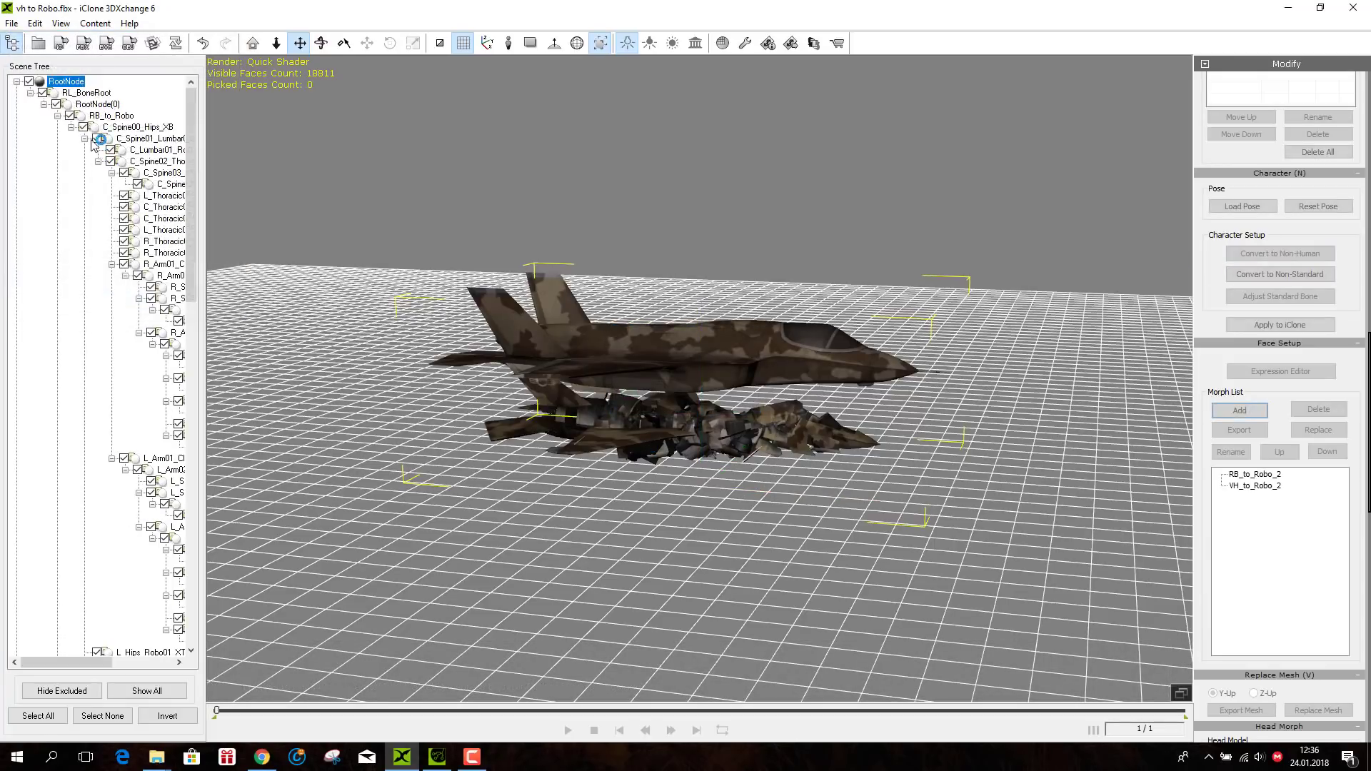
# - Export only the vh to Robo animation as an iMotion to D:\3d\characters\C4D\imotion, without the geometry
pyautogui.click(63, 45)
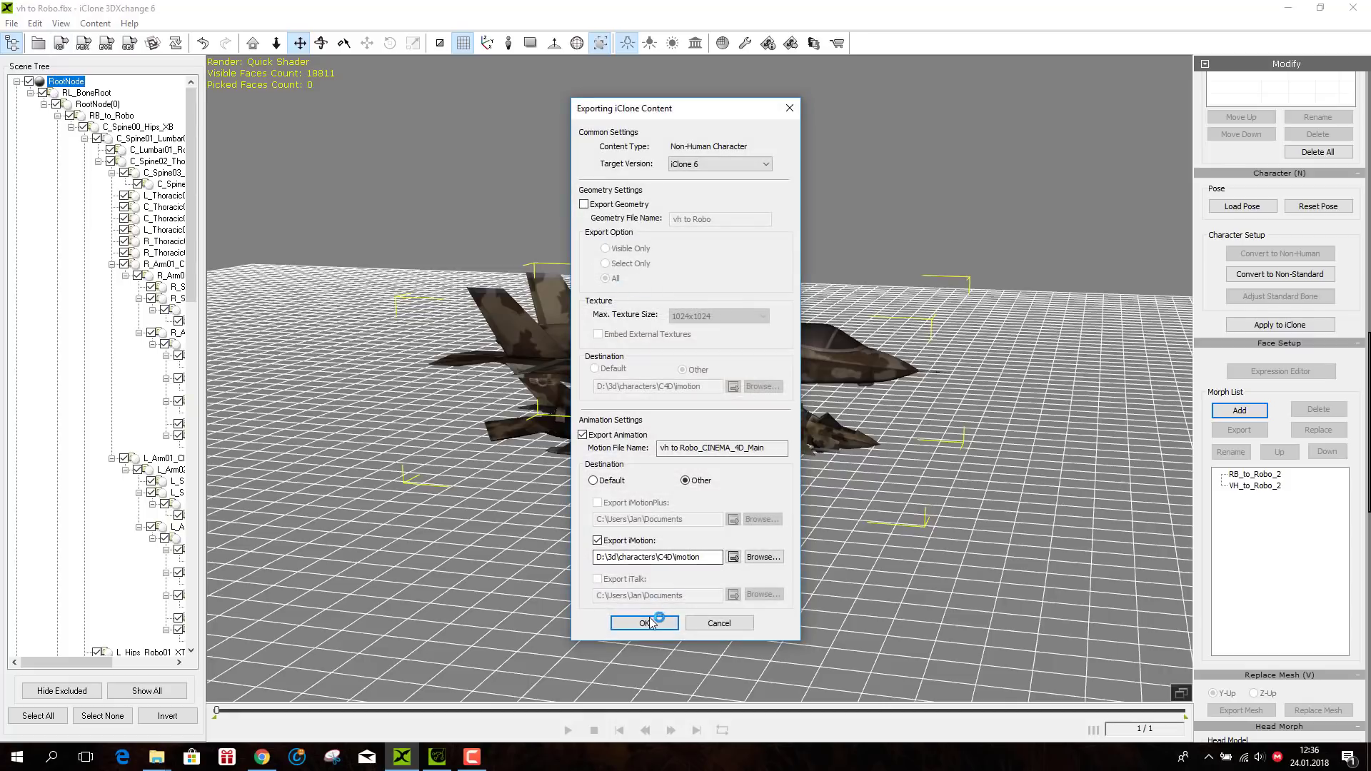
pyautogui.click(710, 404)
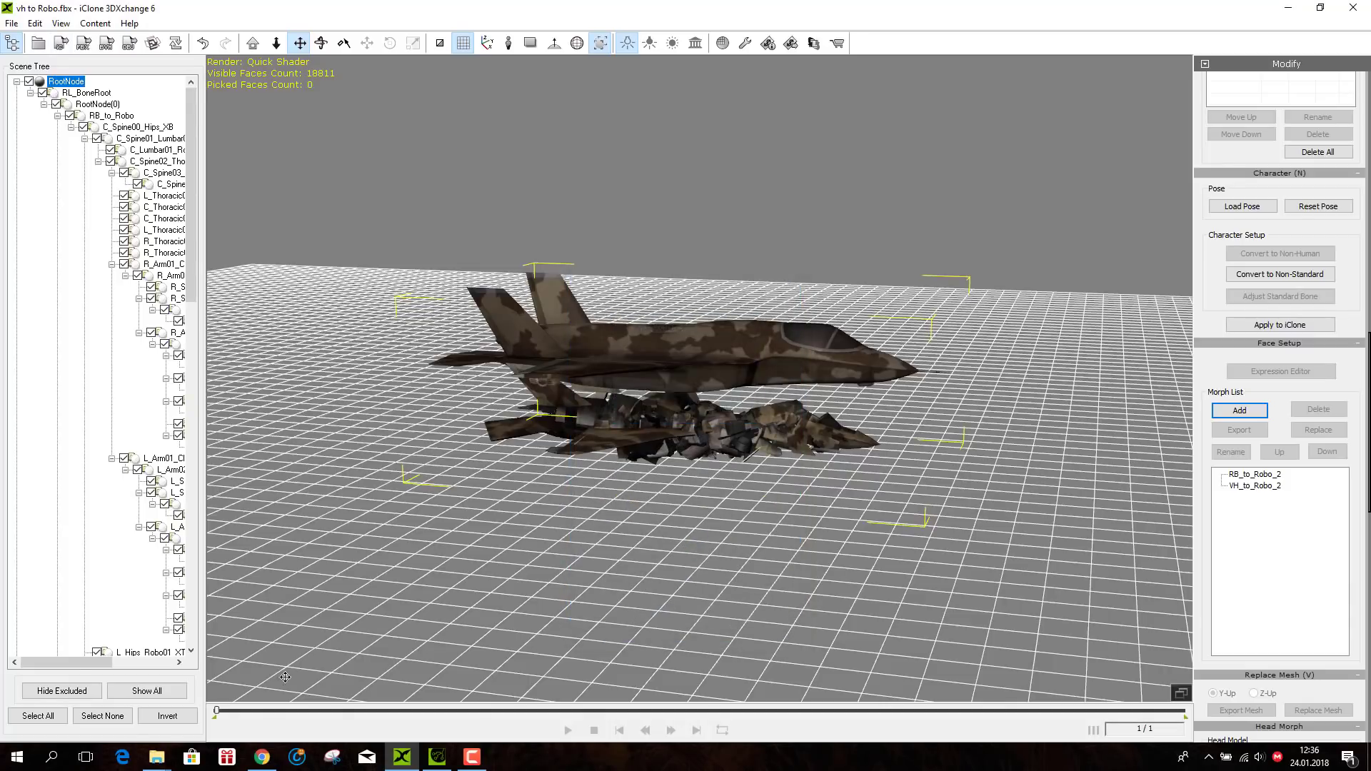
# - Import the vh trans from stealth FBX file from the Breakaway folder with its animation and convert it to a non-human character
pyautogui.moveTo(157, 757)
pyautogui.click(222, 679)
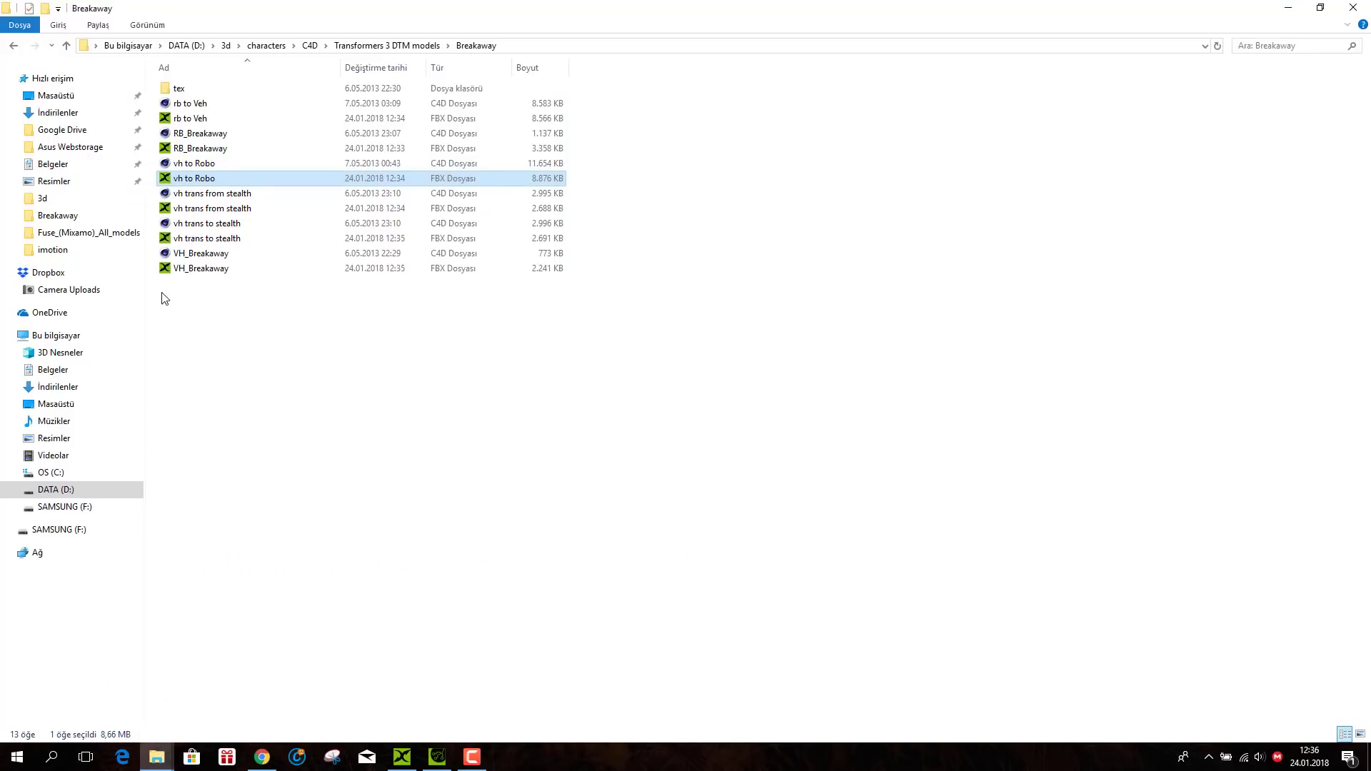
pyautogui.doubleClick(179, 209)
pyautogui.click(660, 449)
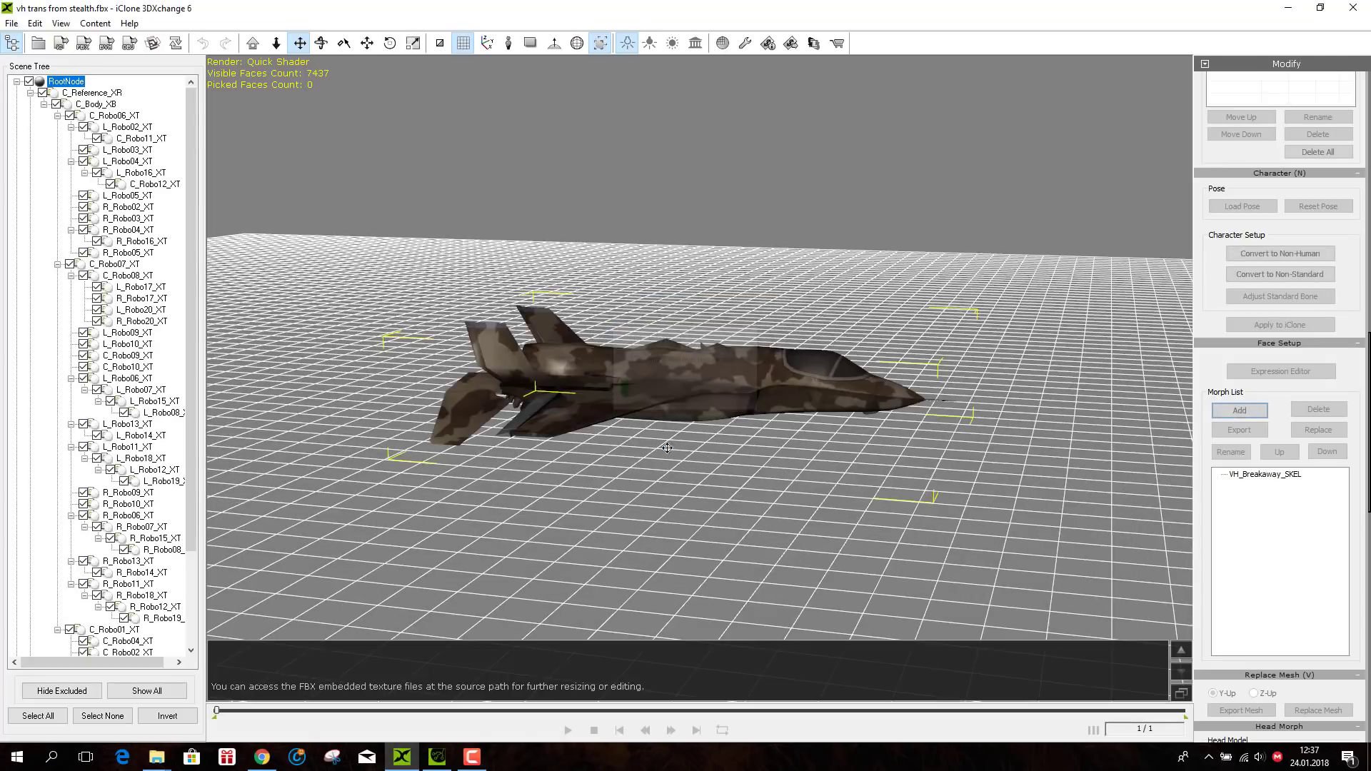
pyautogui.click(1280, 253)
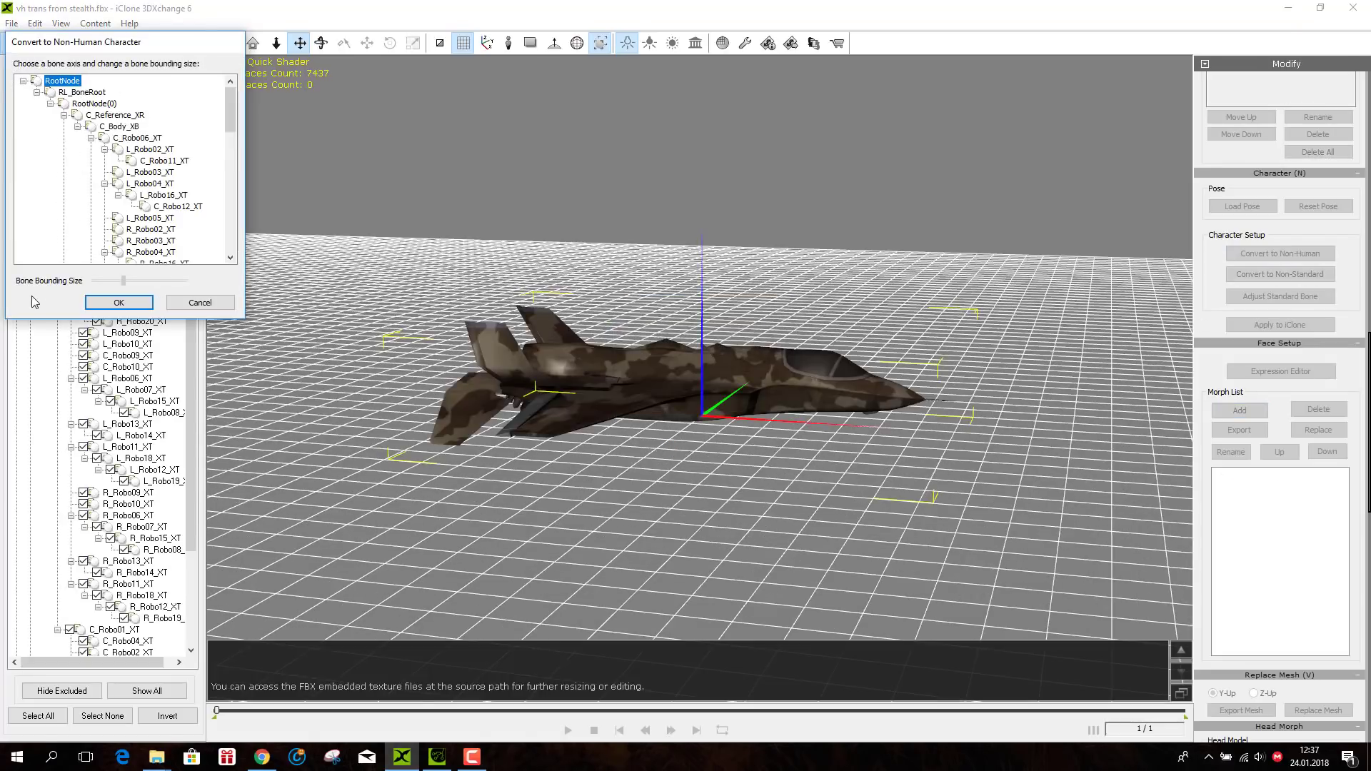
pyautogui.click(118, 303)
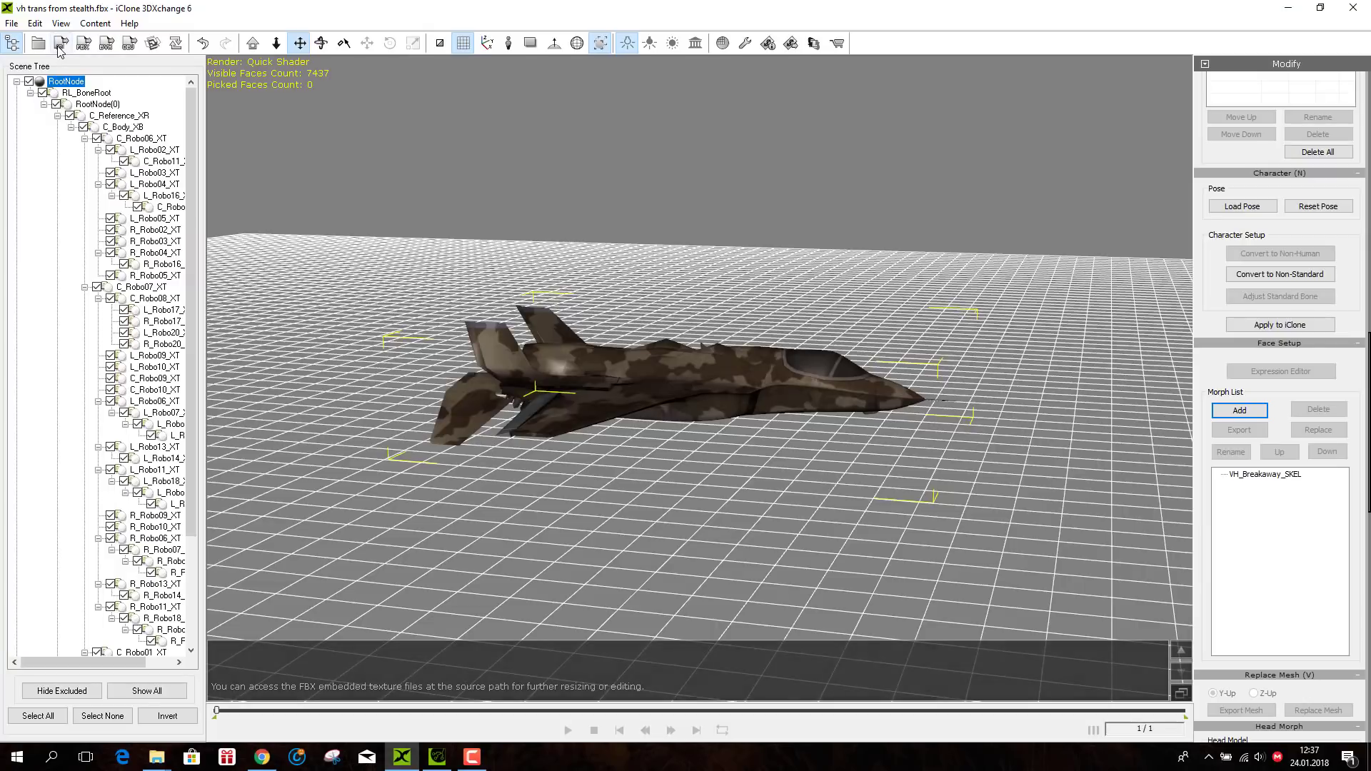
# - Export only the vh trans from stealth animation as an iMotion to the imotion folder
pyautogui.click(60, 44)
pyautogui.click(640, 624)
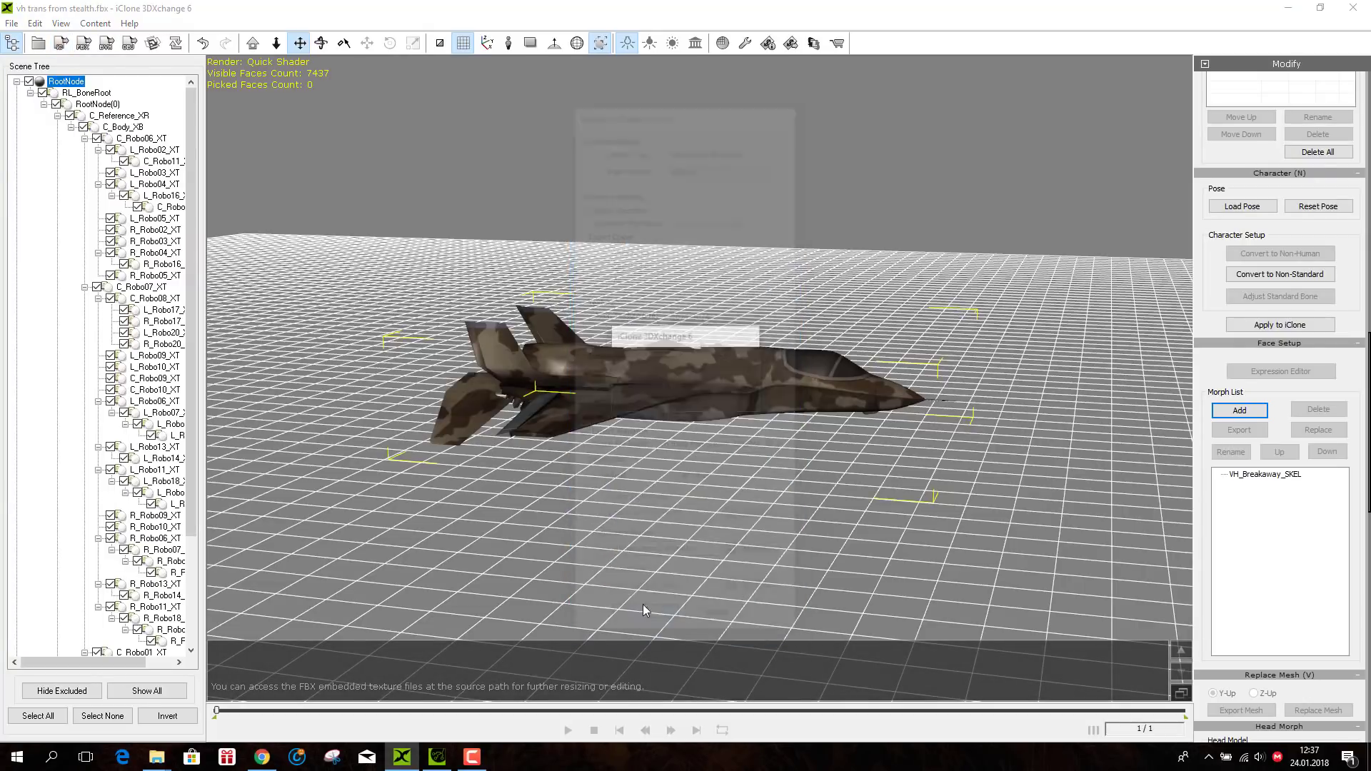
pyautogui.click(645, 406)
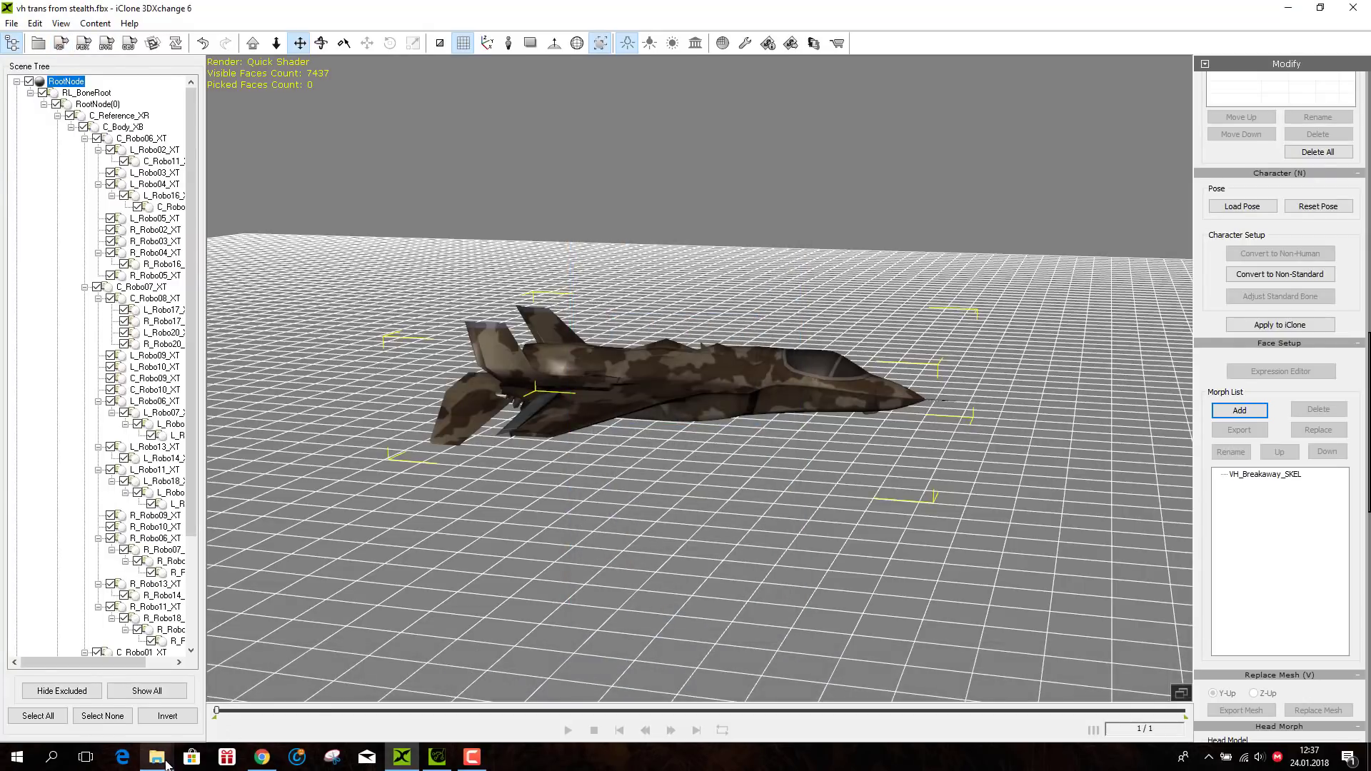
# - Import the vh trans to stealth FBX file from the Breakaway folder with its animation and convert it to a non-human character
pyautogui.moveTo(157, 757)
pyautogui.click(235, 637)
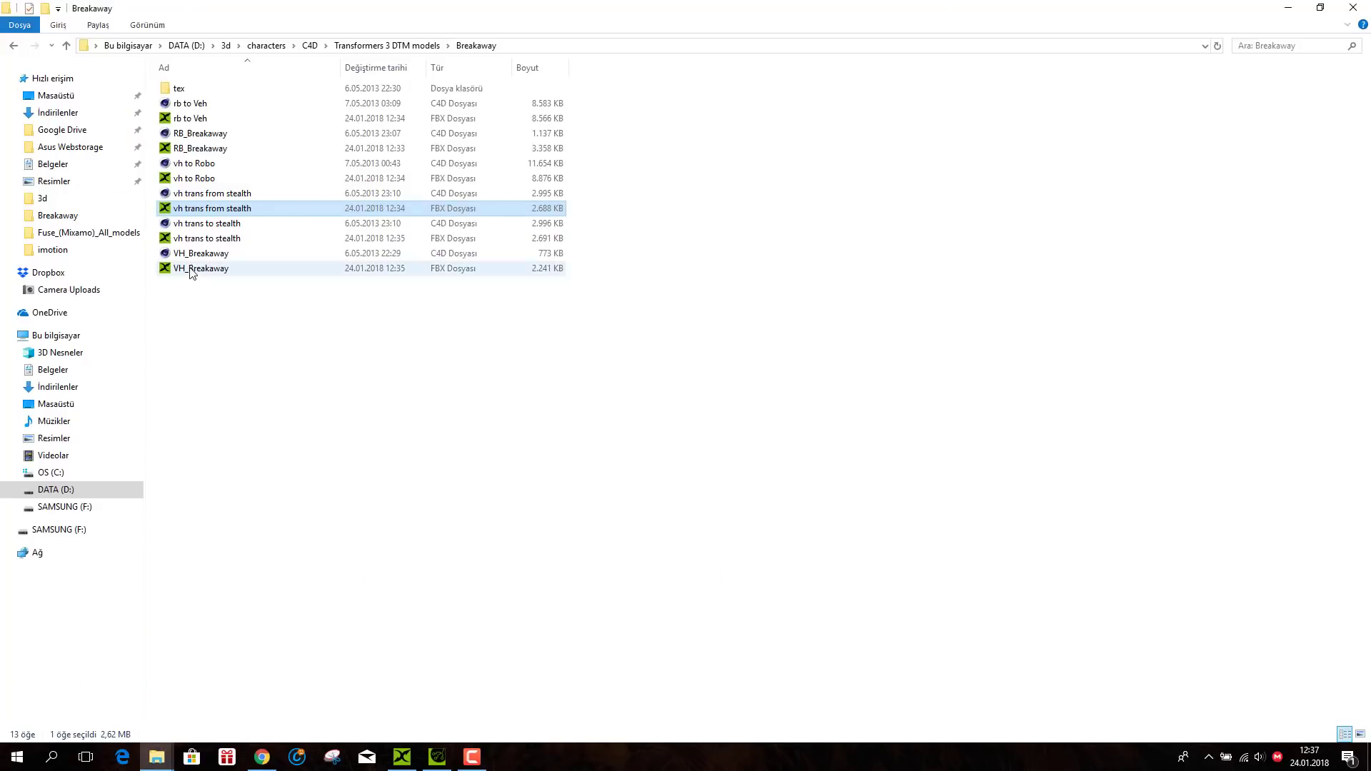
pyautogui.click(180, 242)
pyautogui.doubleClick(181, 241)
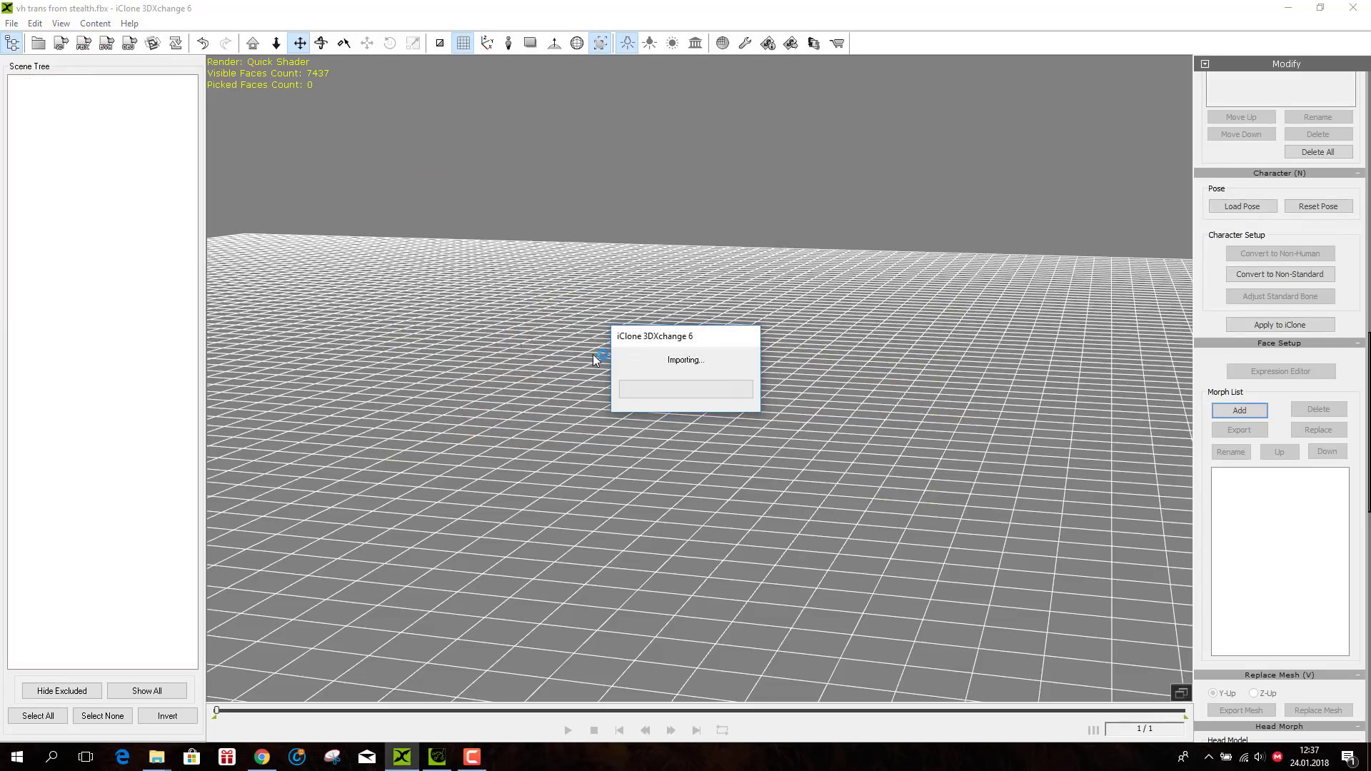
pyautogui.click(645, 450)
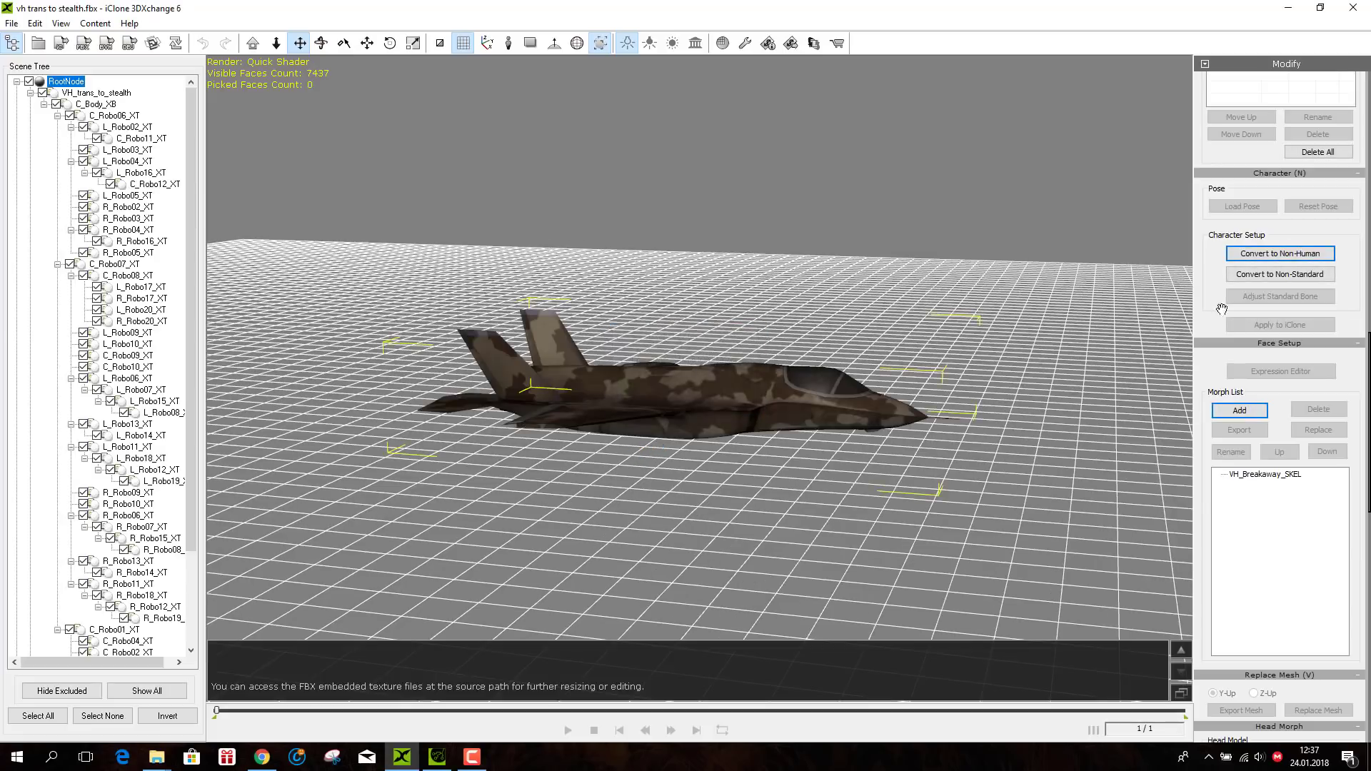
pyautogui.click(1280, 254)
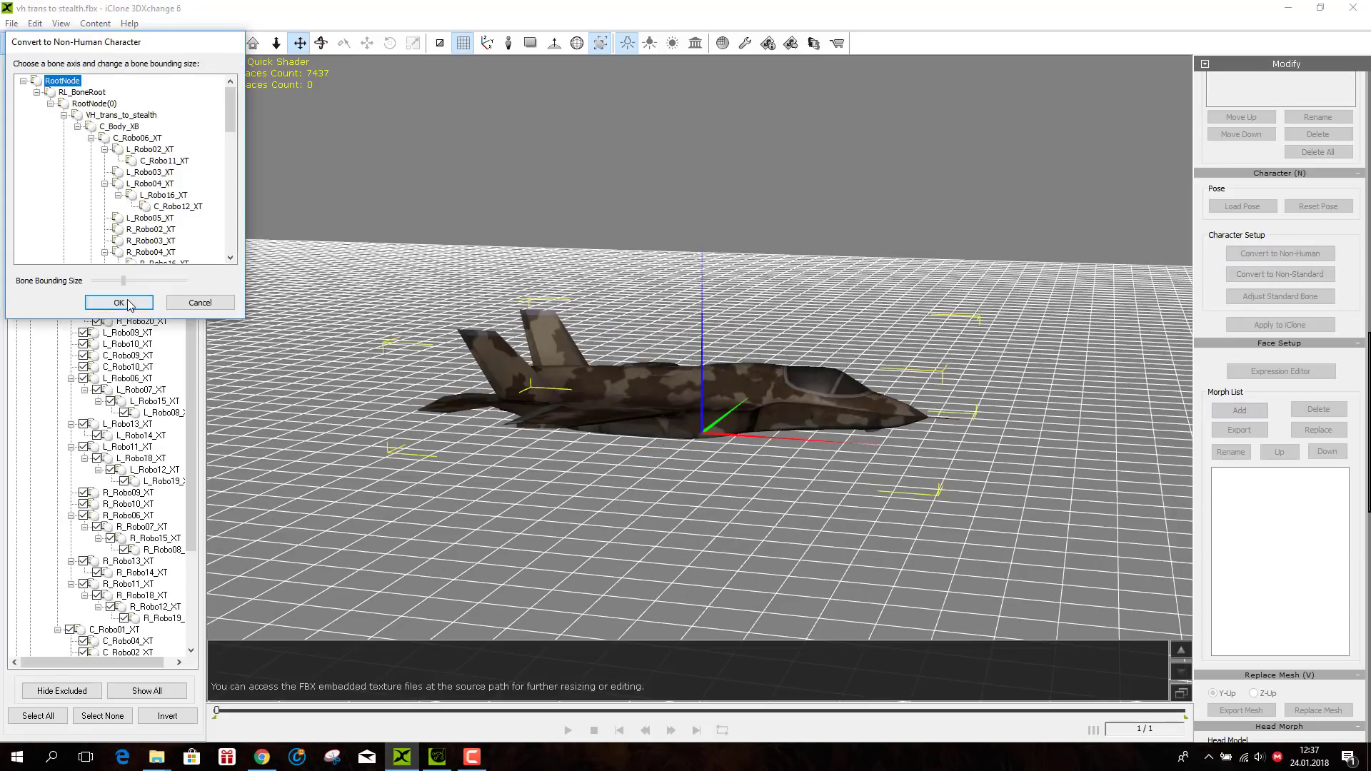
pyautogui.click(119, 303)
# - Export only the vh trans to stealth animation as an iMotion to D:\3d\characters\C4D\imotion, leaving the geometry out
pyautogui.click(61, 43)
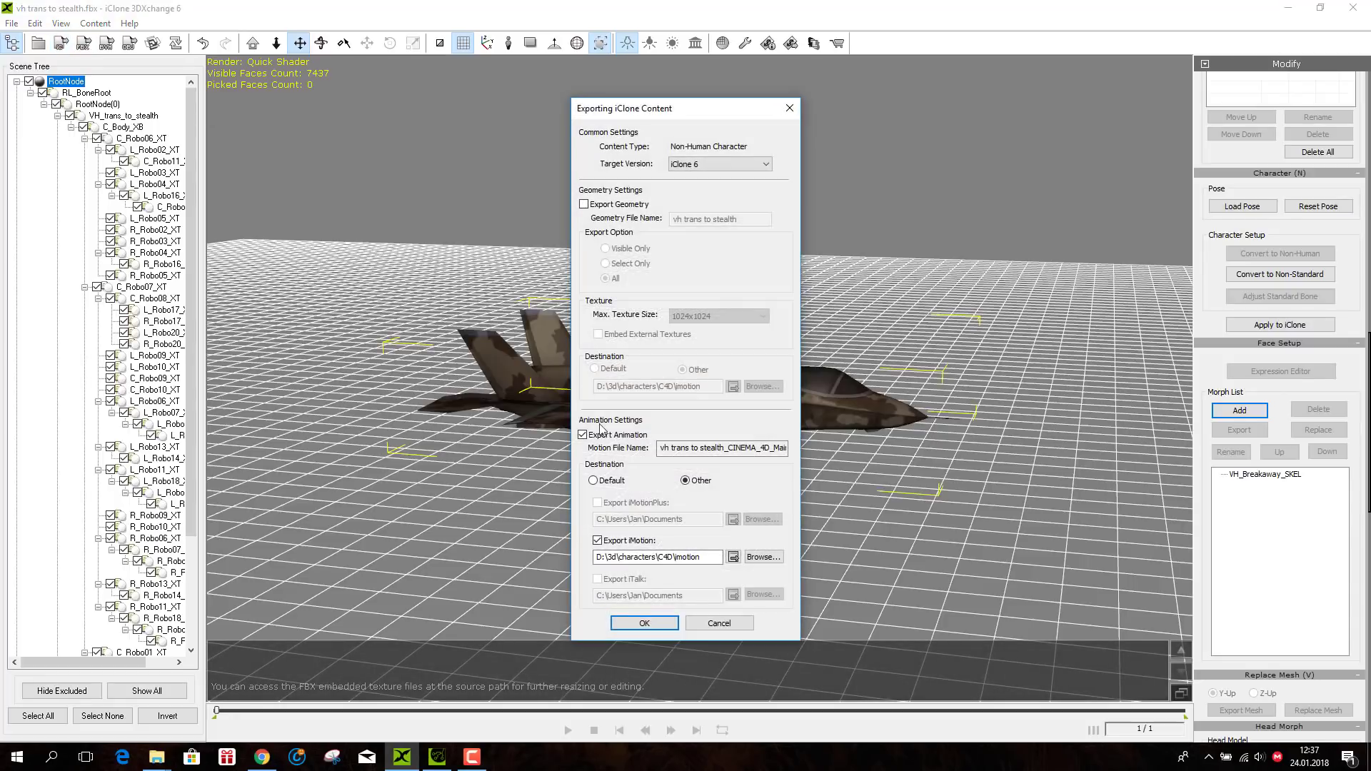
pyautogui.click(643, 623)
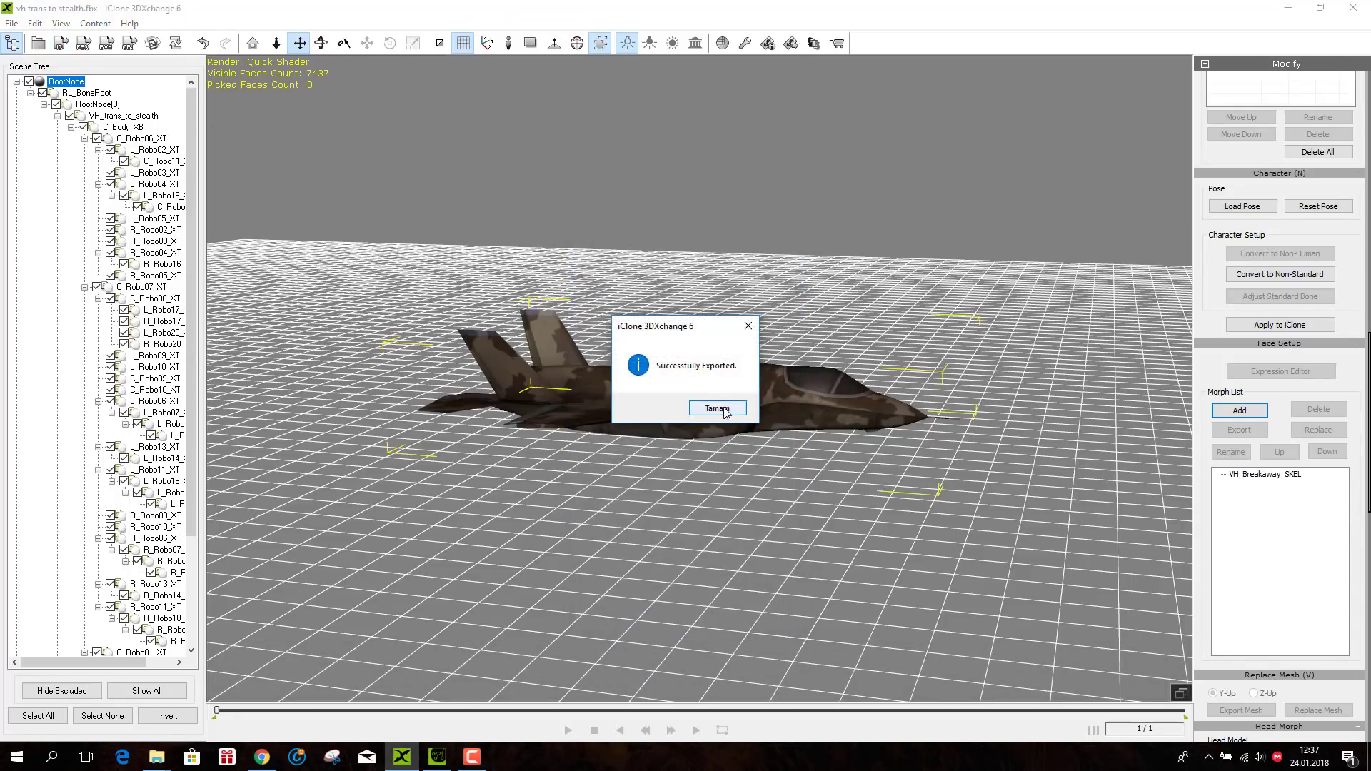
pyautogui.click(717, 408)
# - Import the VH_Breakaway FBX file from the Breakaway folder with its animation and convert it to a non-human character
pyautogui.moveTo(169, 763)
pyautogui.click(216, 679)
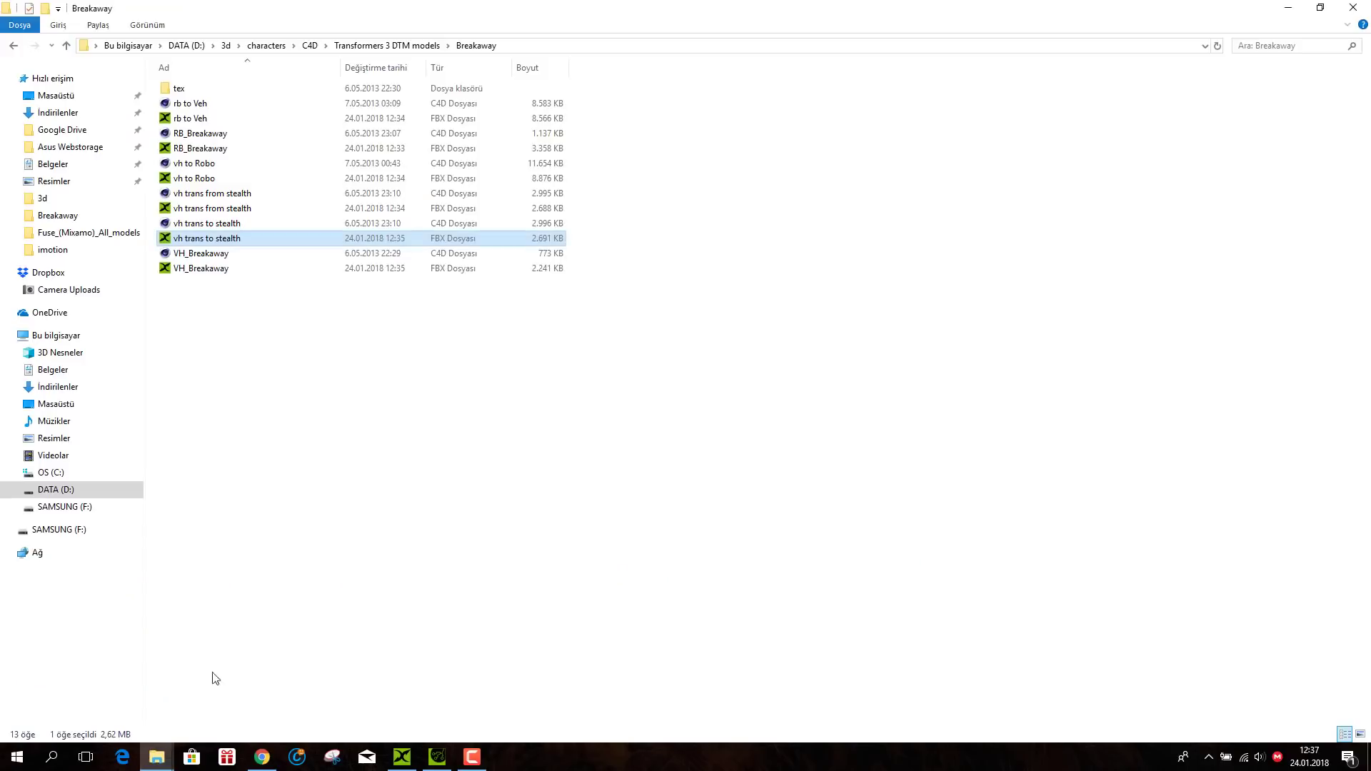
pyautogui.doubleClick(187, 269)
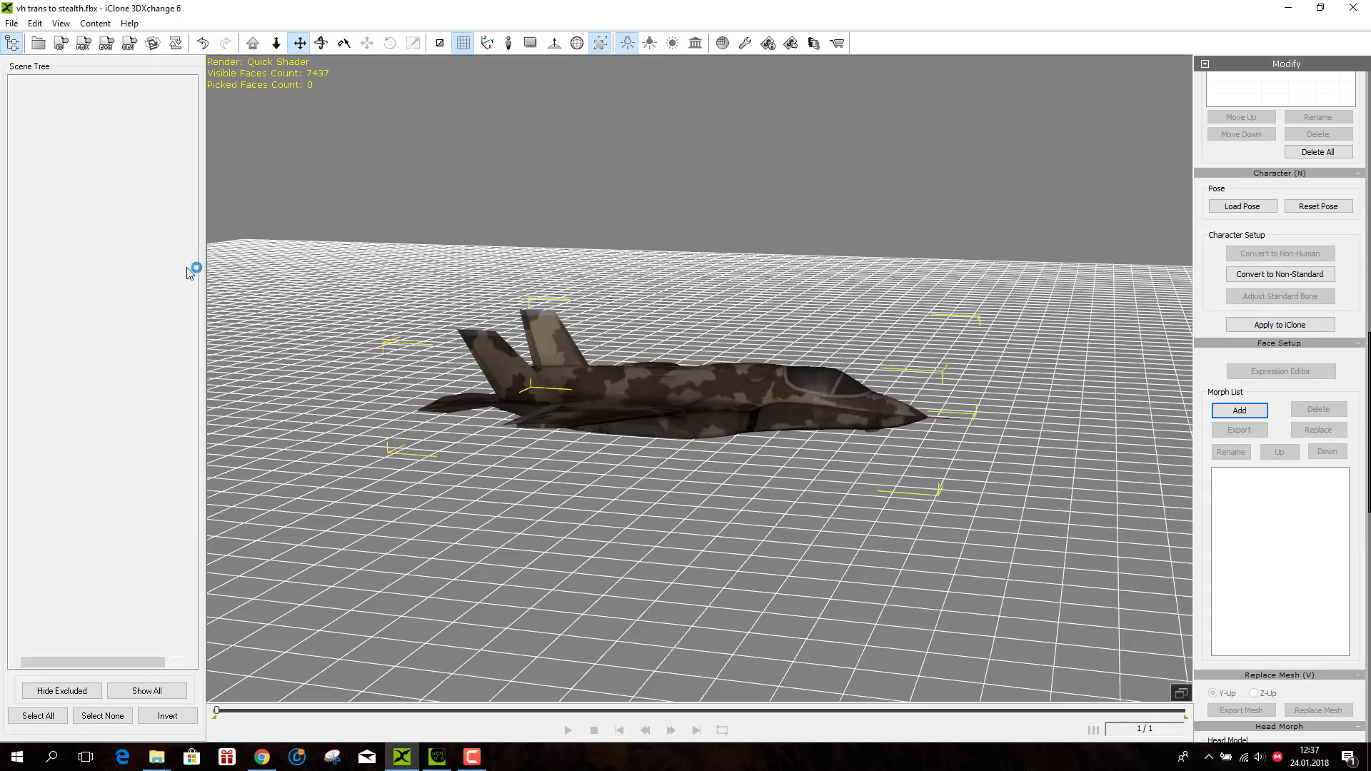
pyautogui.click(663, 450)
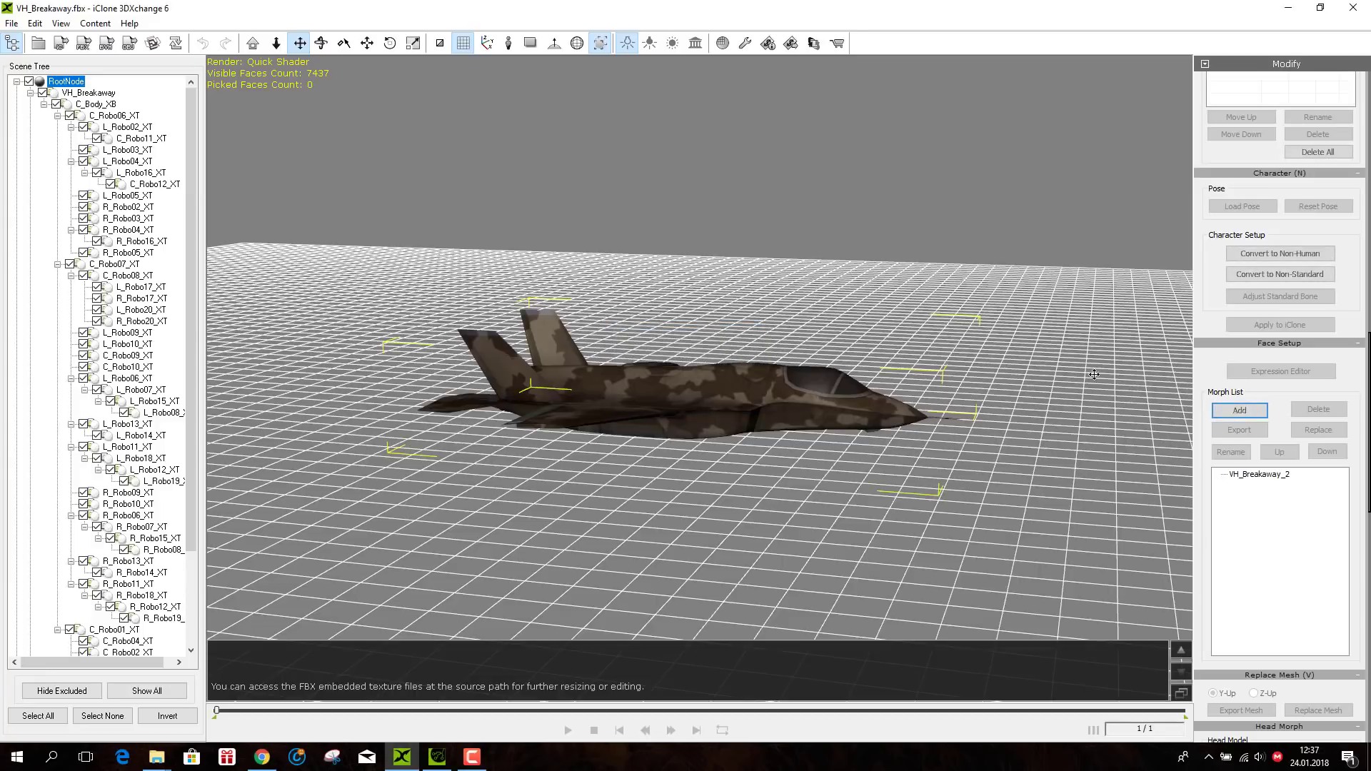
pyautogui.click(1239, 256)
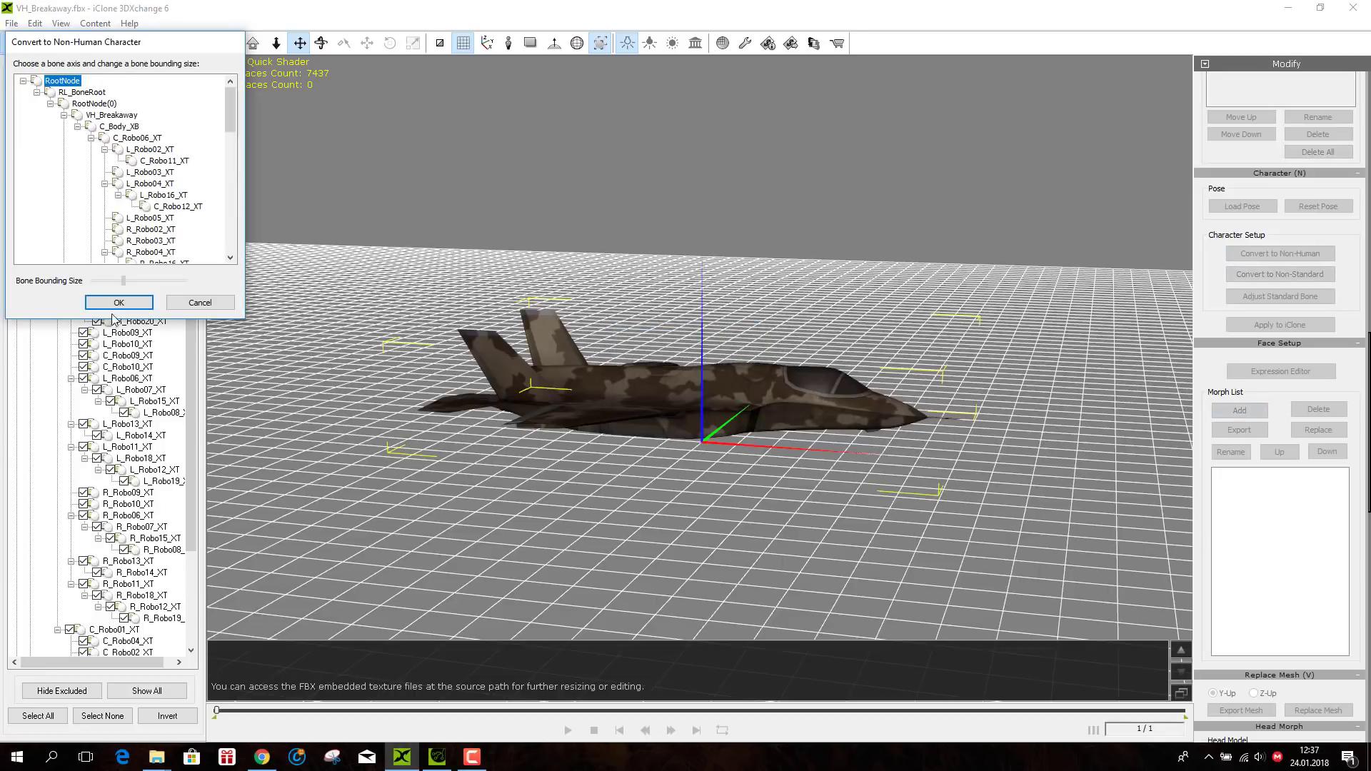
pyautogui.click(117, 303)
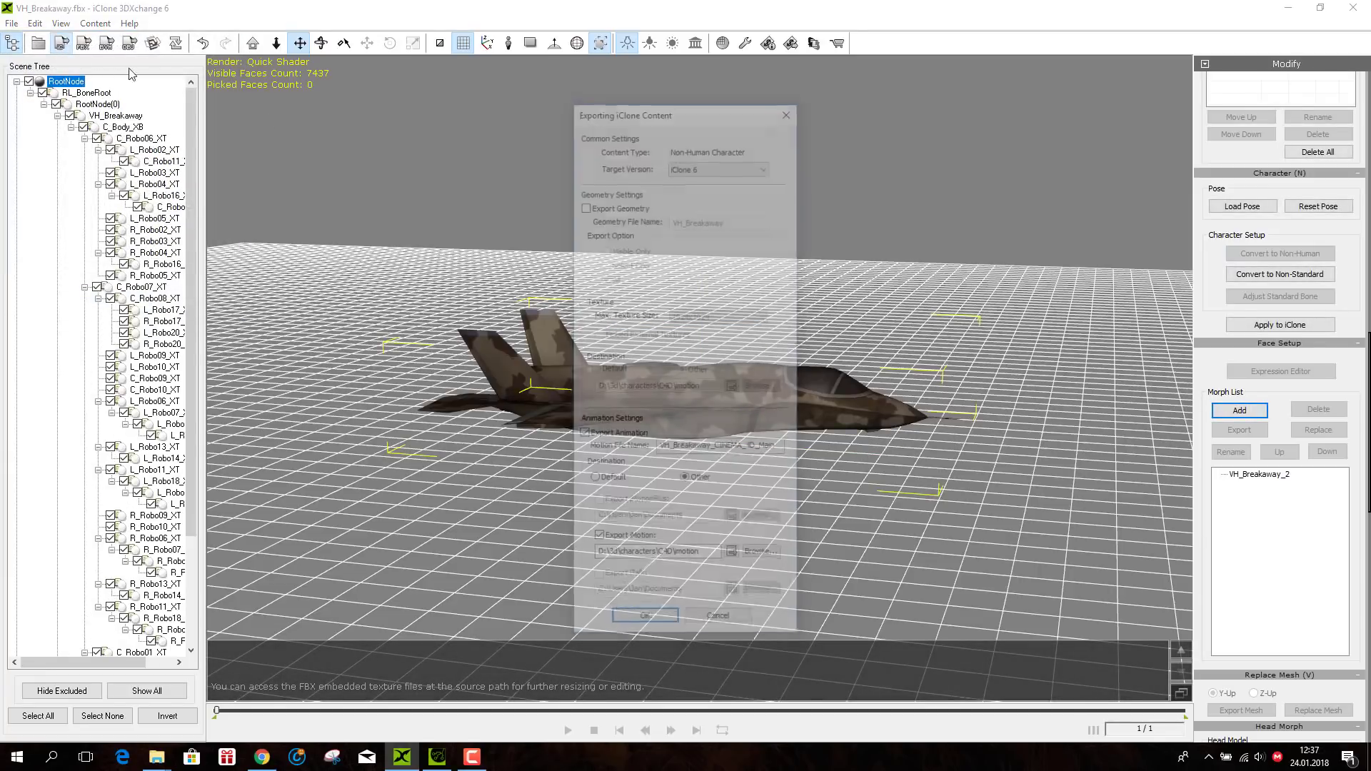
# - Export only the VH_Breakaway animation as an iMotion to D:\3d\characters\C4D\imotion
pyautogui.click(650, 617)
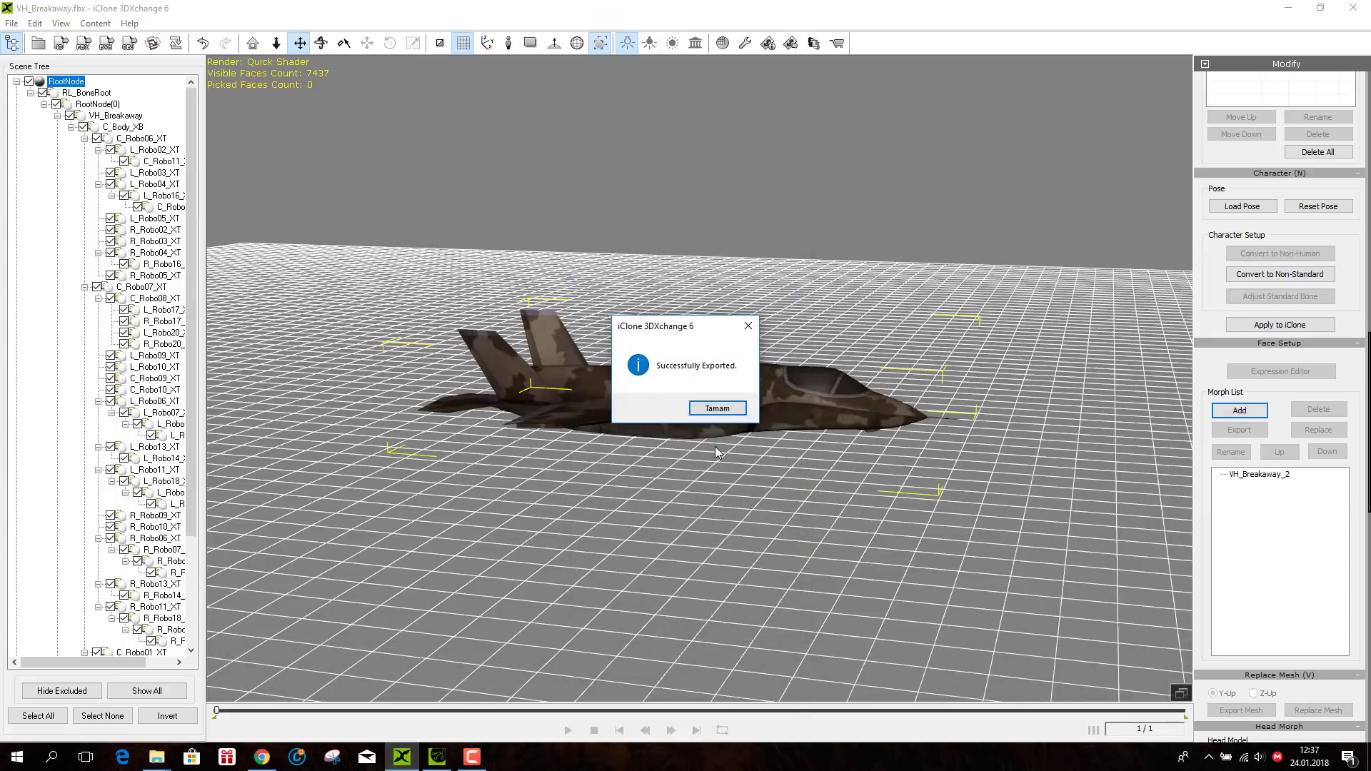
pyautogui.click(717, 408)
# - Go to the imotion folder through its desktop shortcut and open the exported RB_Breakaway character in 3DXchange
pyautogui.moveTo(158, 760)
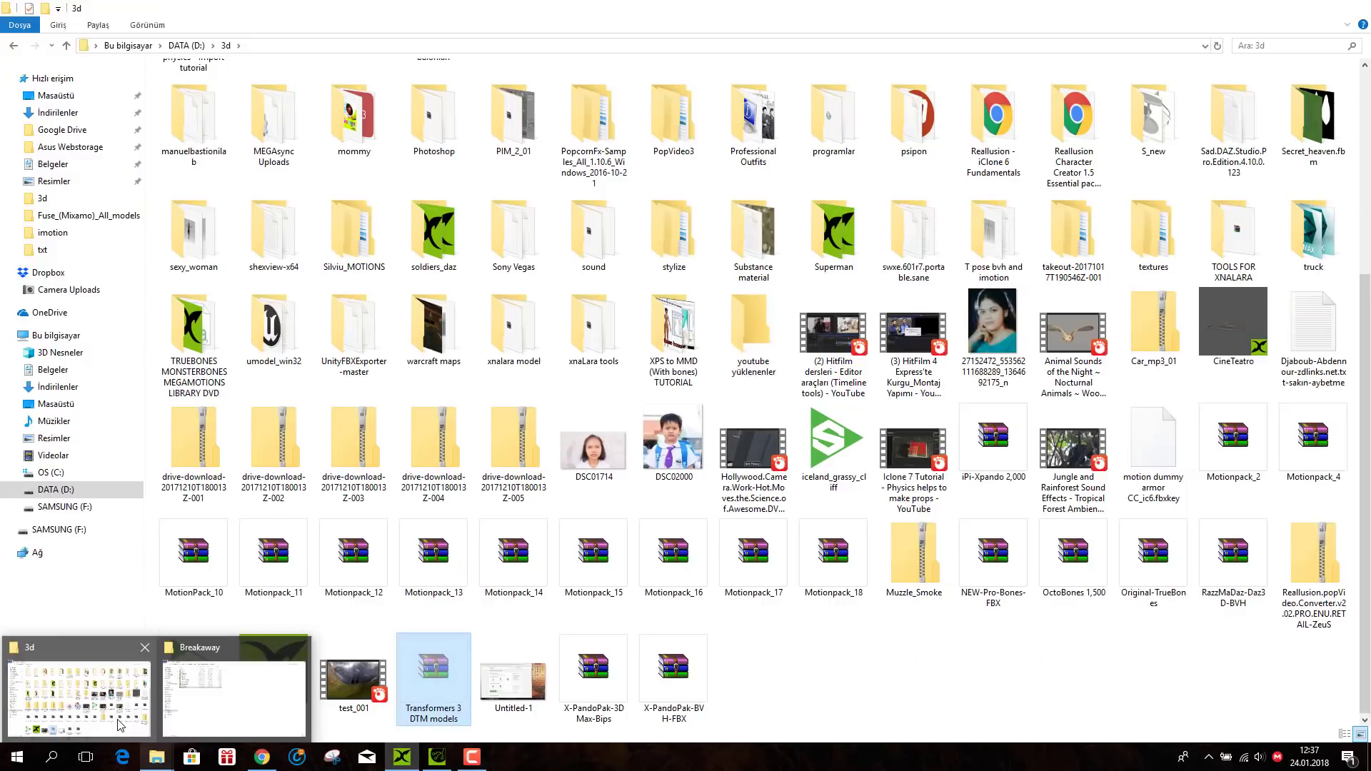
pyautogui.click(79, 696)
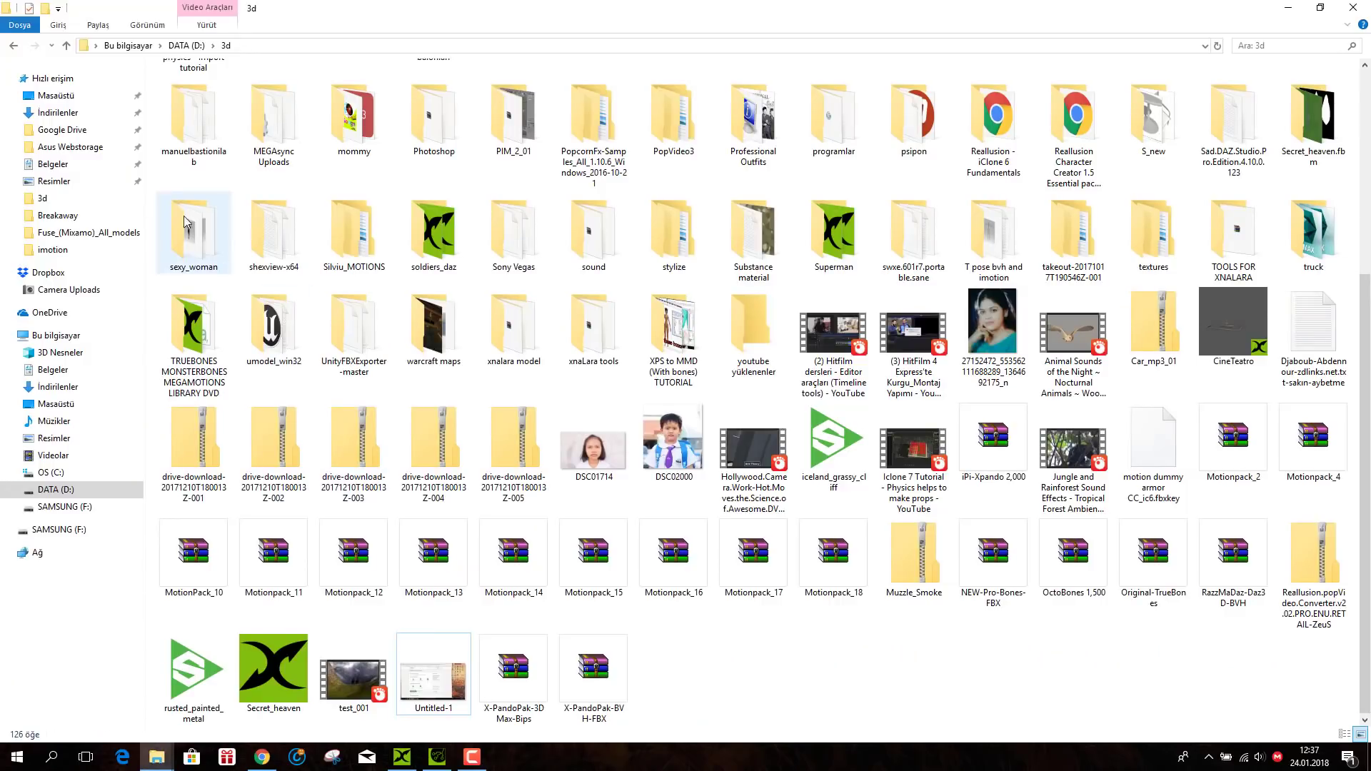
pyautogui.click(57, 96)
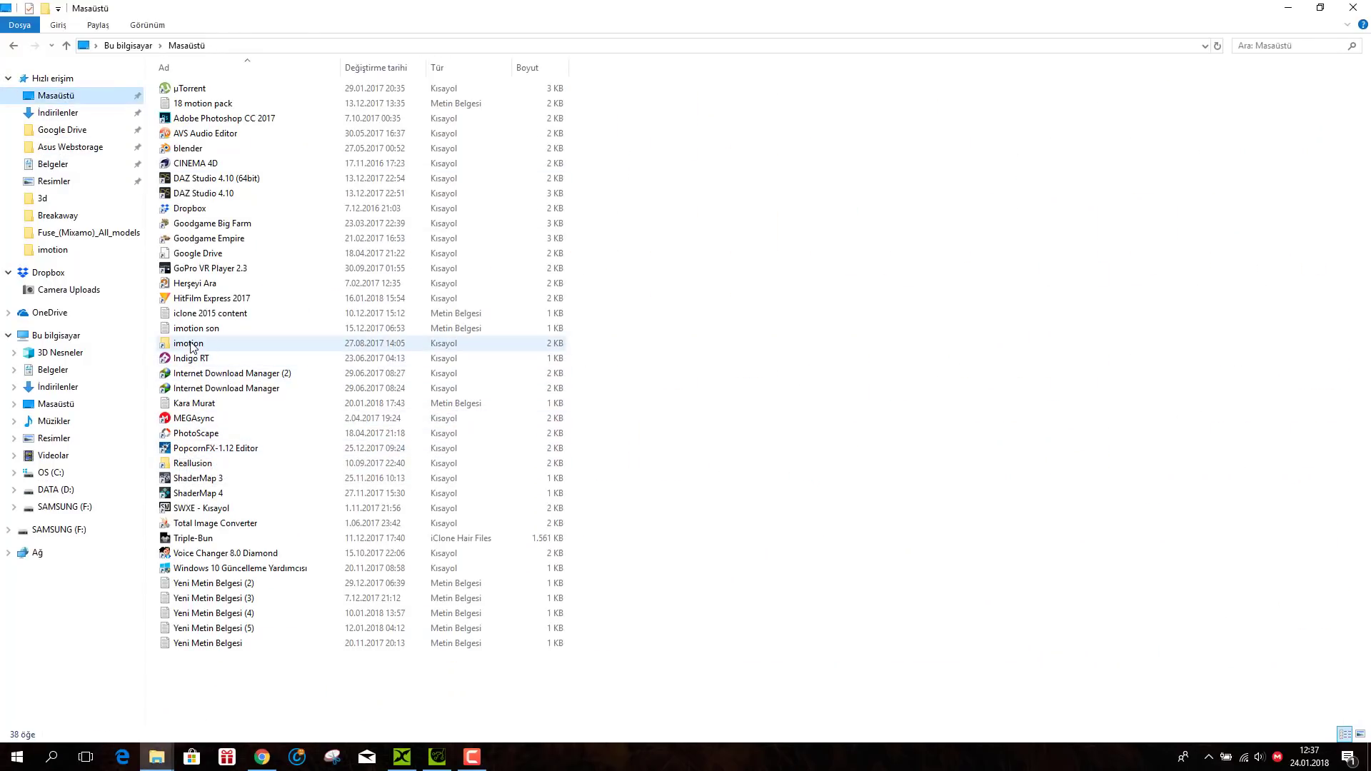
pyautogui.doubleClick(219, 343)
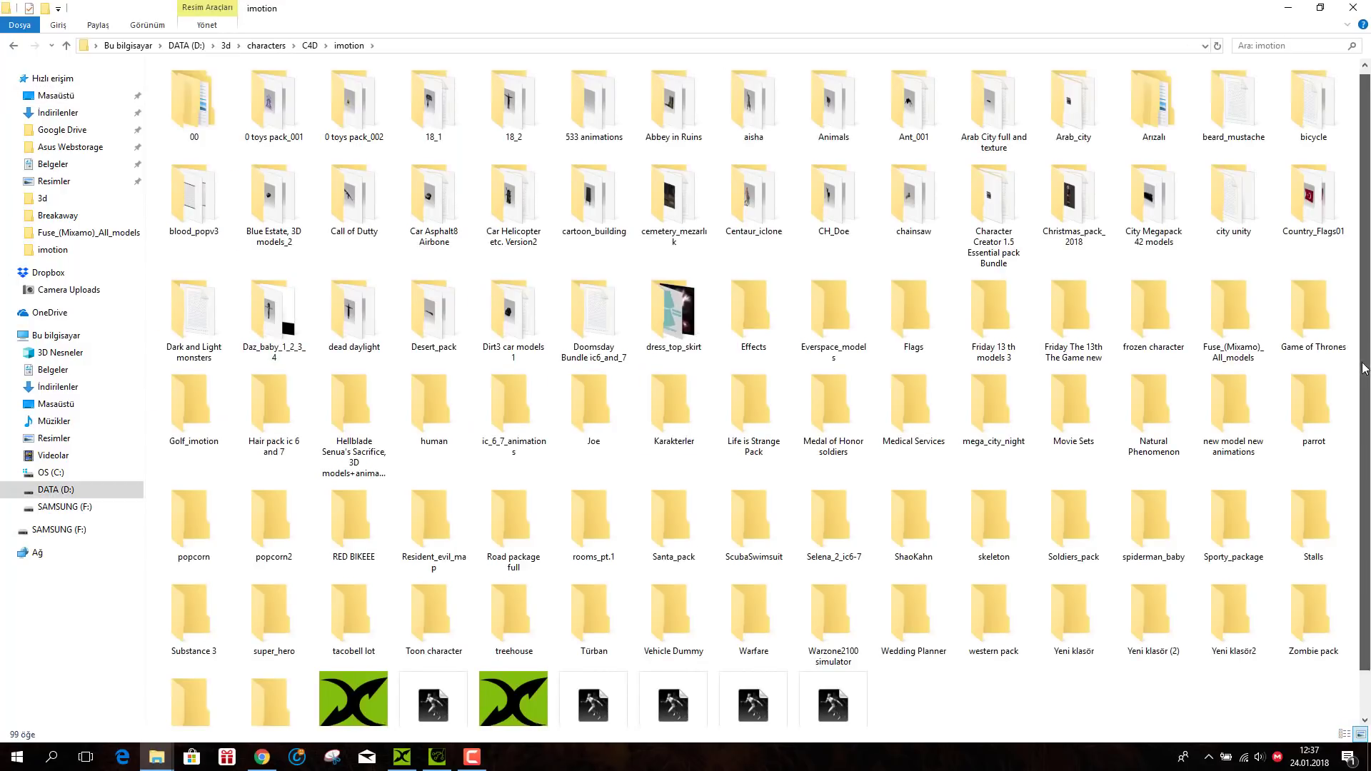
pyautogui.scroll(-1, 1322, 500)
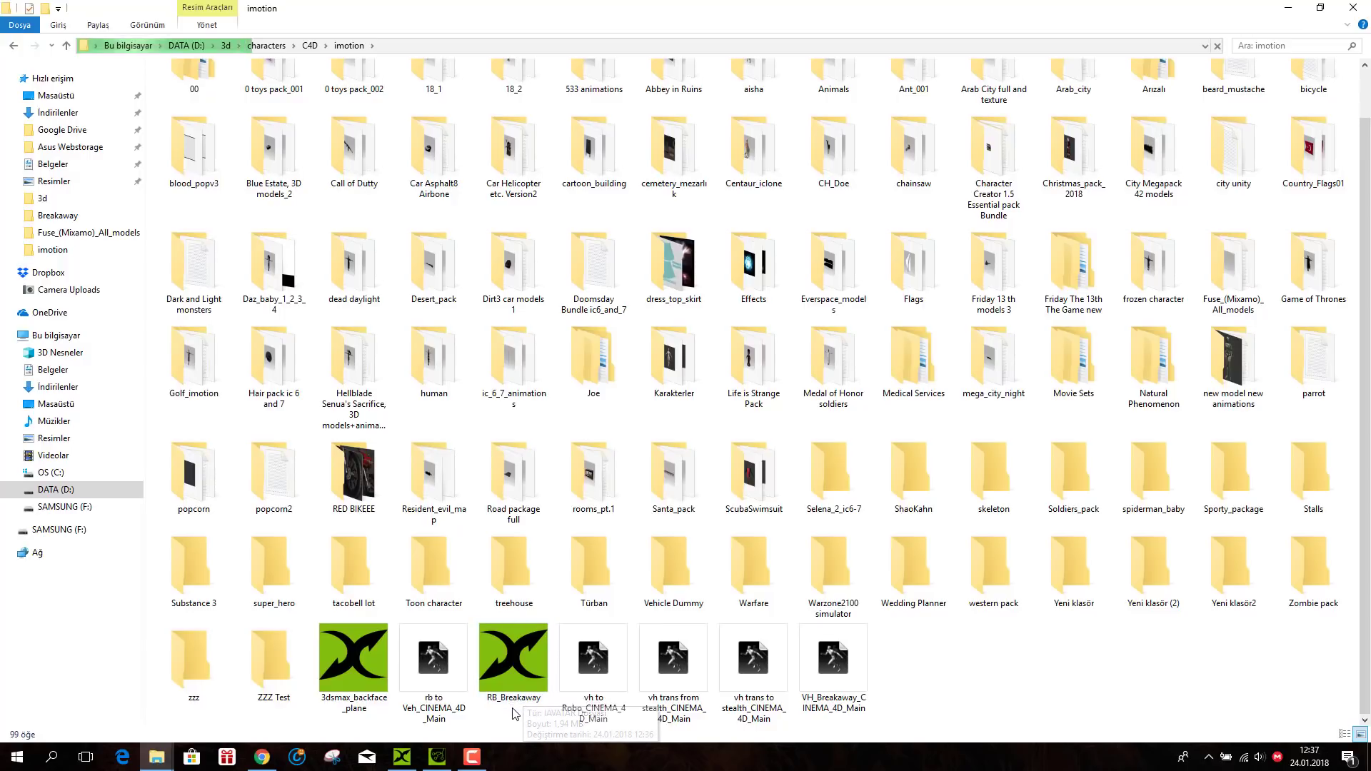
pyautogui.doubleClick(519, 689)
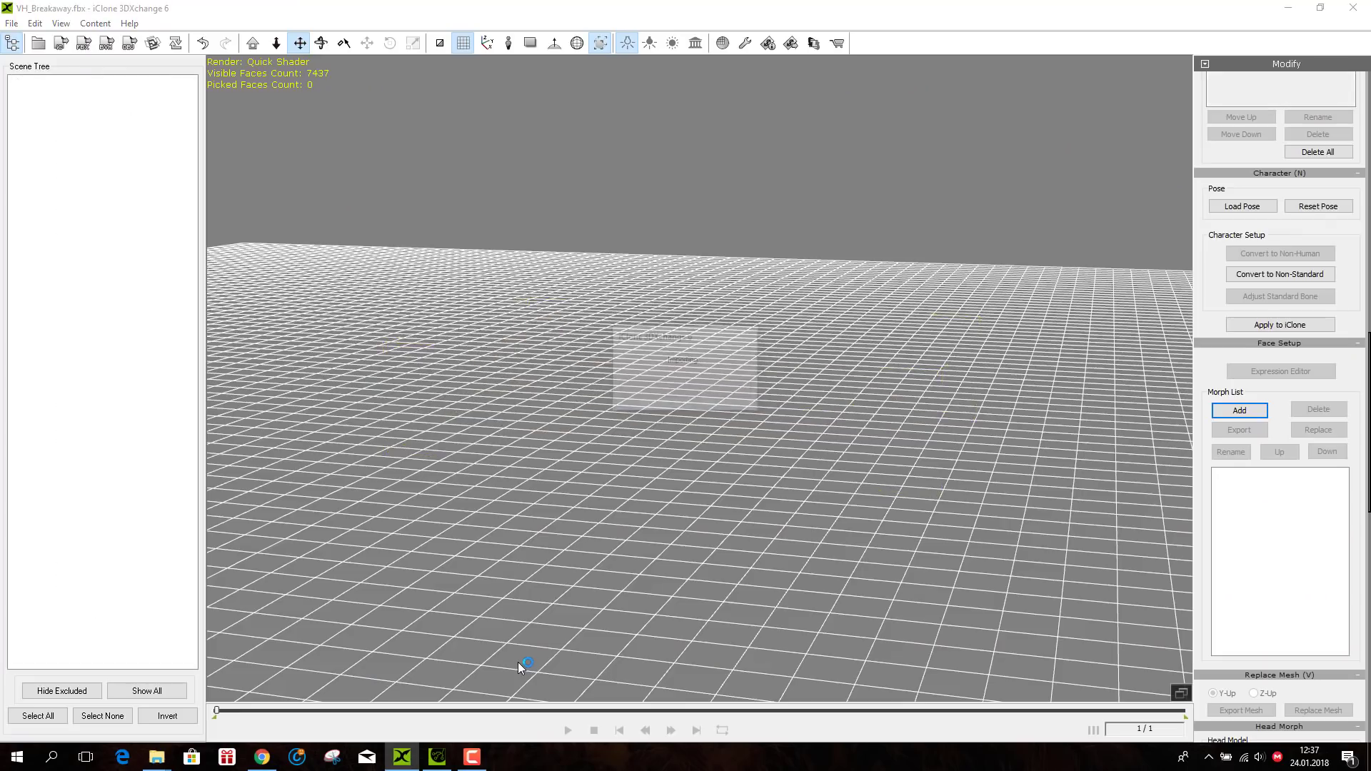
# - Bring the Motion Library into view and place the imotion folder window over 3DXchange, showing the exported Breakaway iMotion files
pyautogui.click(1320, 7)
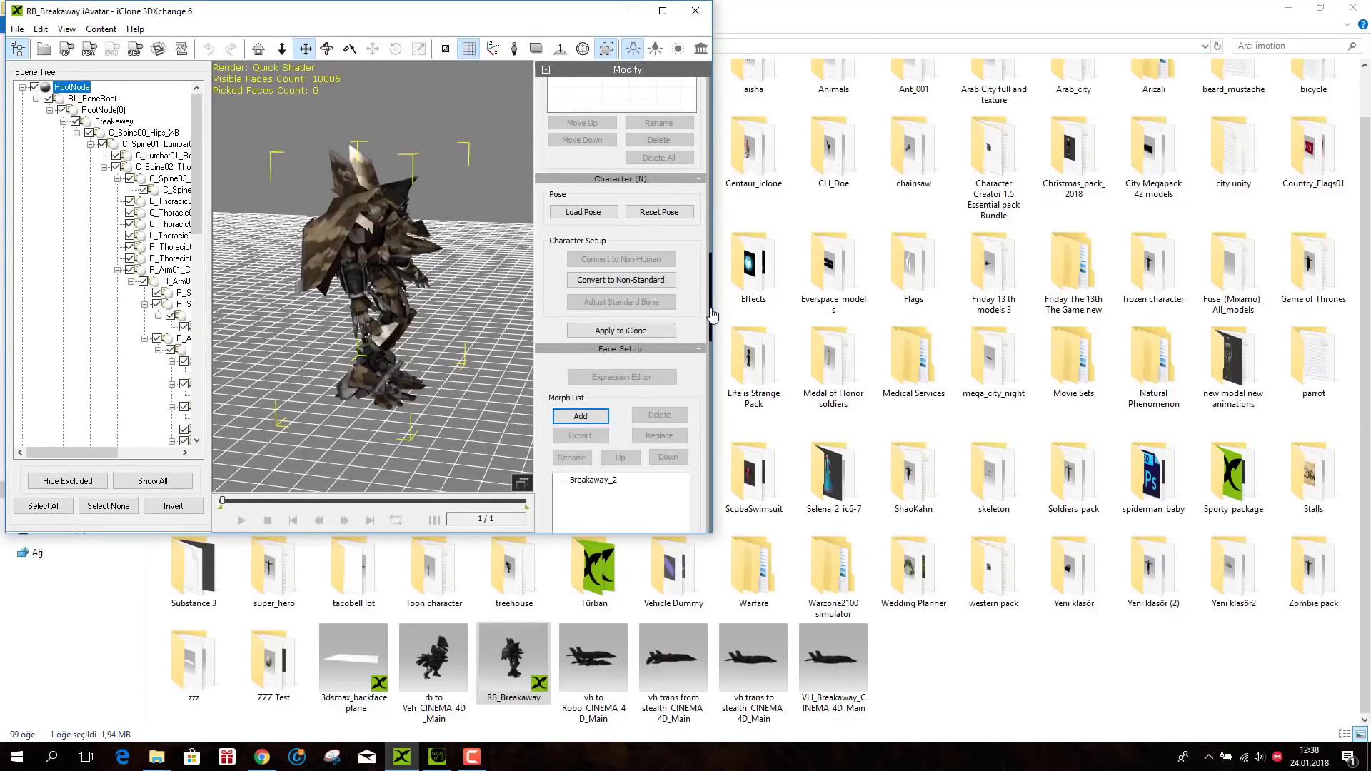
pyautogui.moveTo(712, 311)
pyautogui.mouseDown()
pyautogui.moveTo(712, 332)
pyautogui.moveTo(711, 297)
pyautogui.mouseUp()
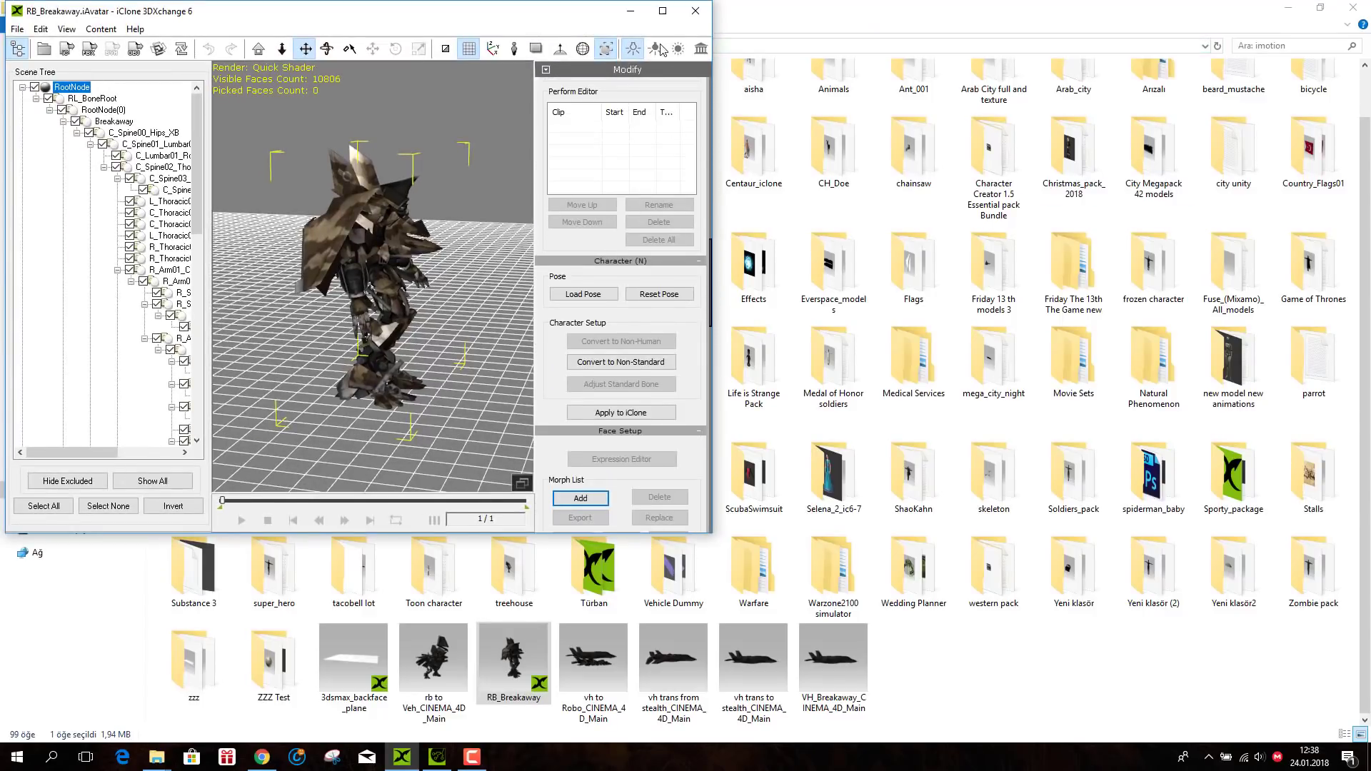
pyautogui.click(663, 11)
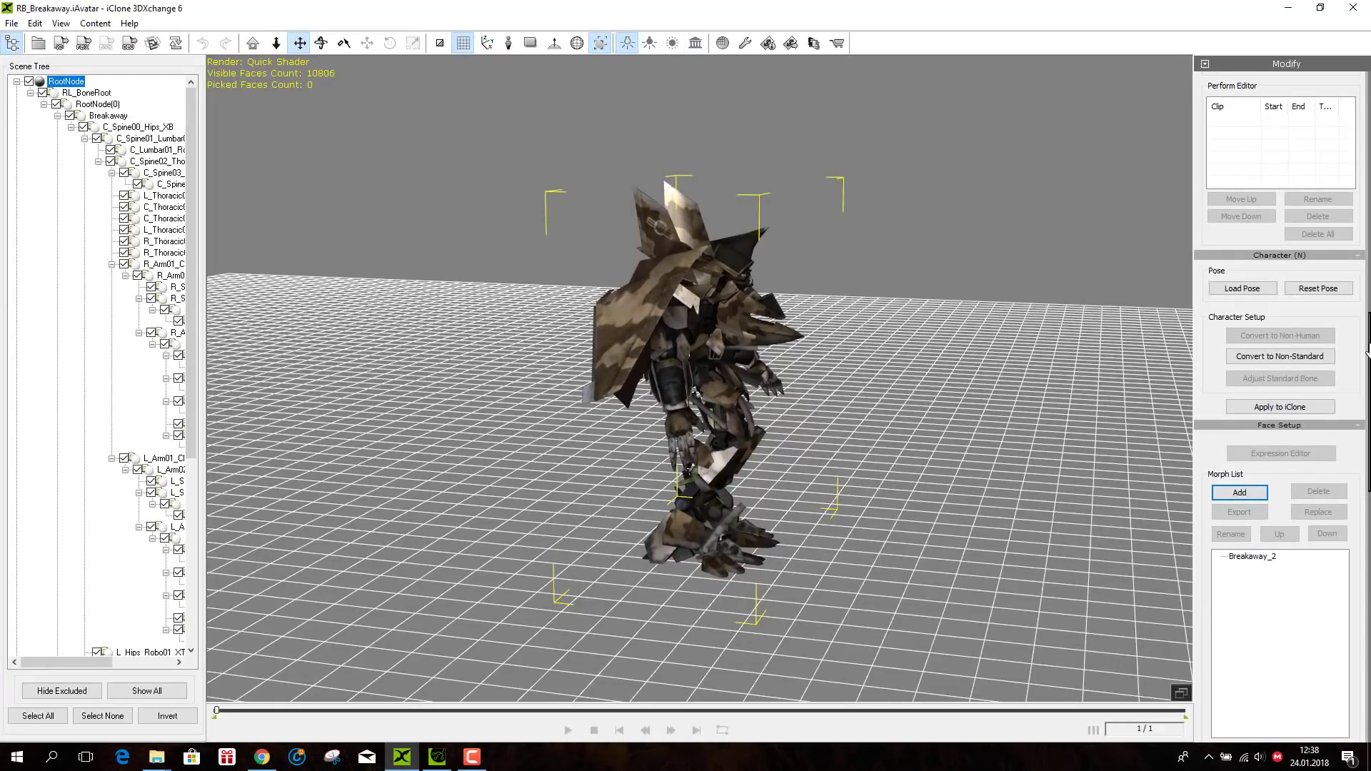
pyautogui.moveTo(1367, 350); pyautogui.dragTo(1367, 265)
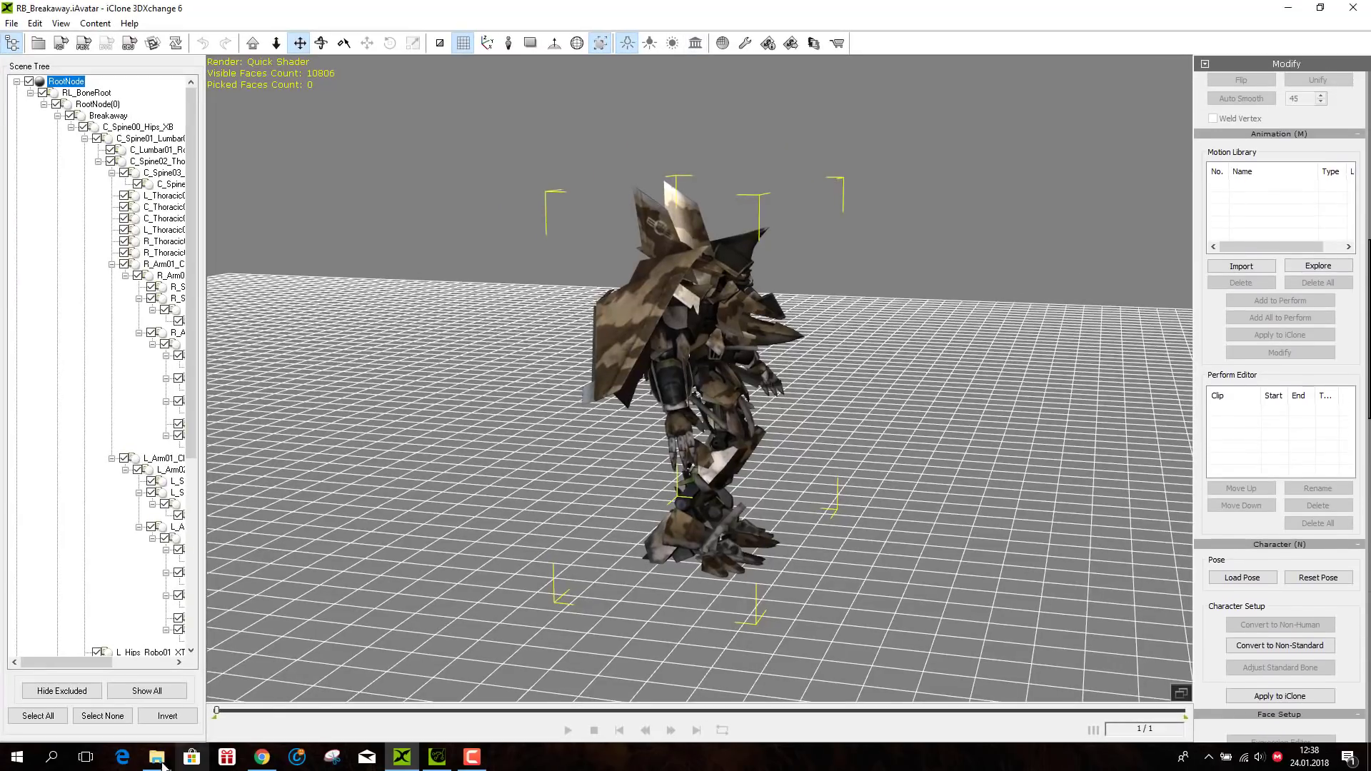
pyautogui.moveTo(157, 757)
pyautogui.click(228, 678)
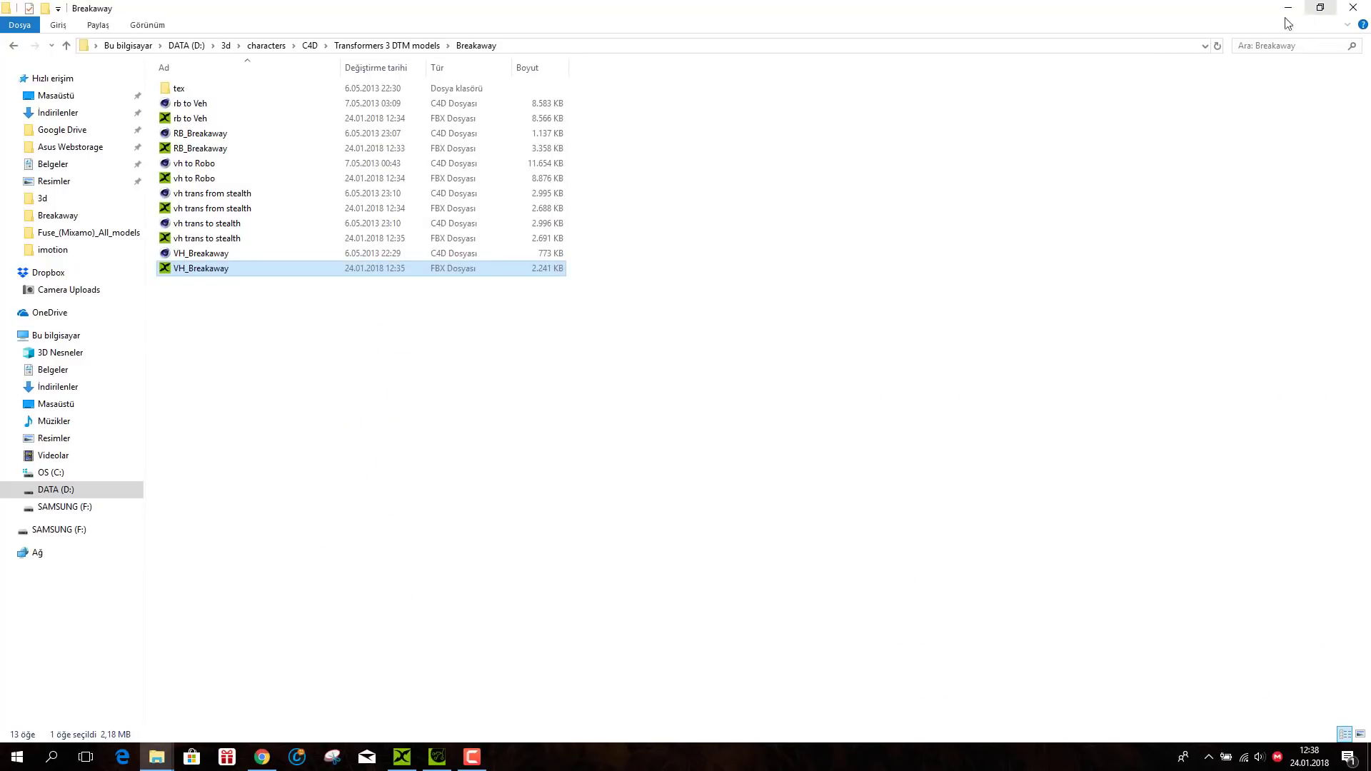
pyautogui.click(1288, 7)
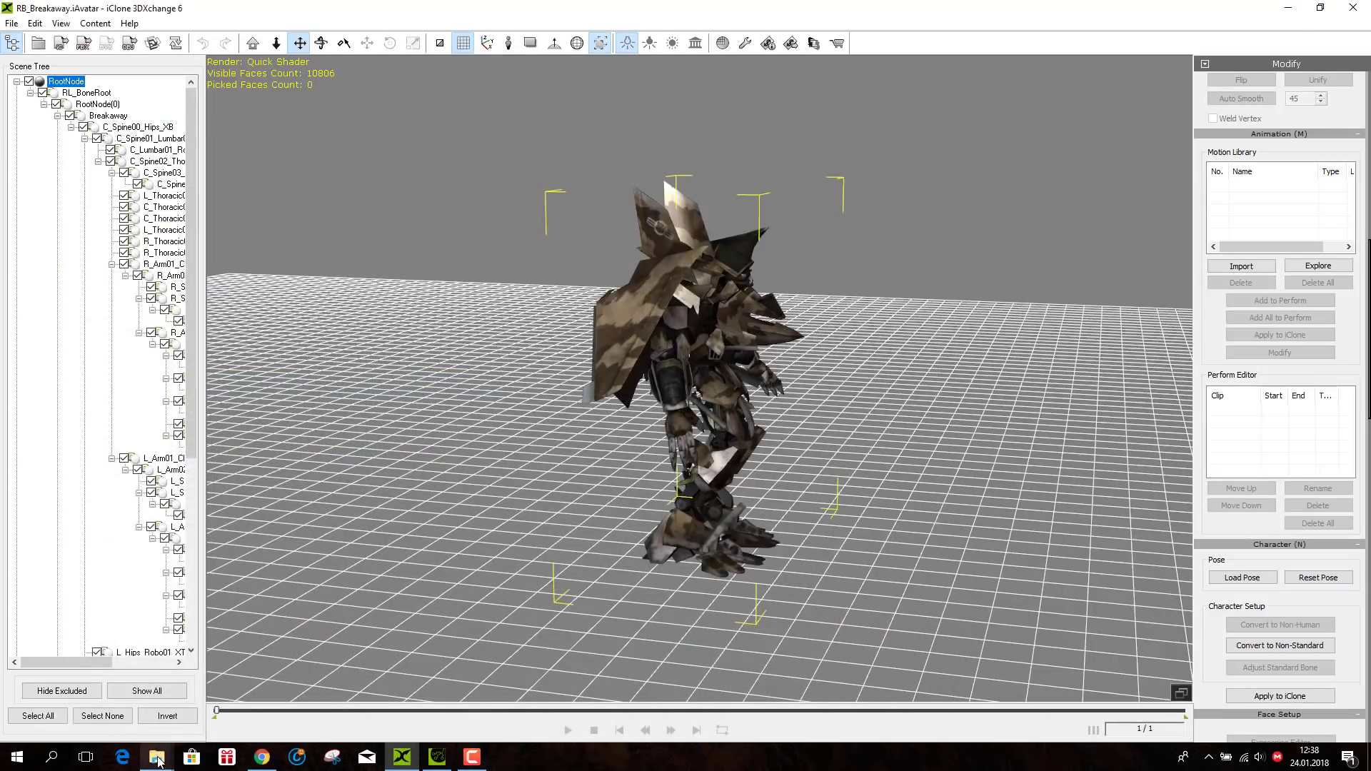
pyautogui.moveTo(157, 758)
pyautogui.click(79, 685)
pyautogui.click(1322, 9)
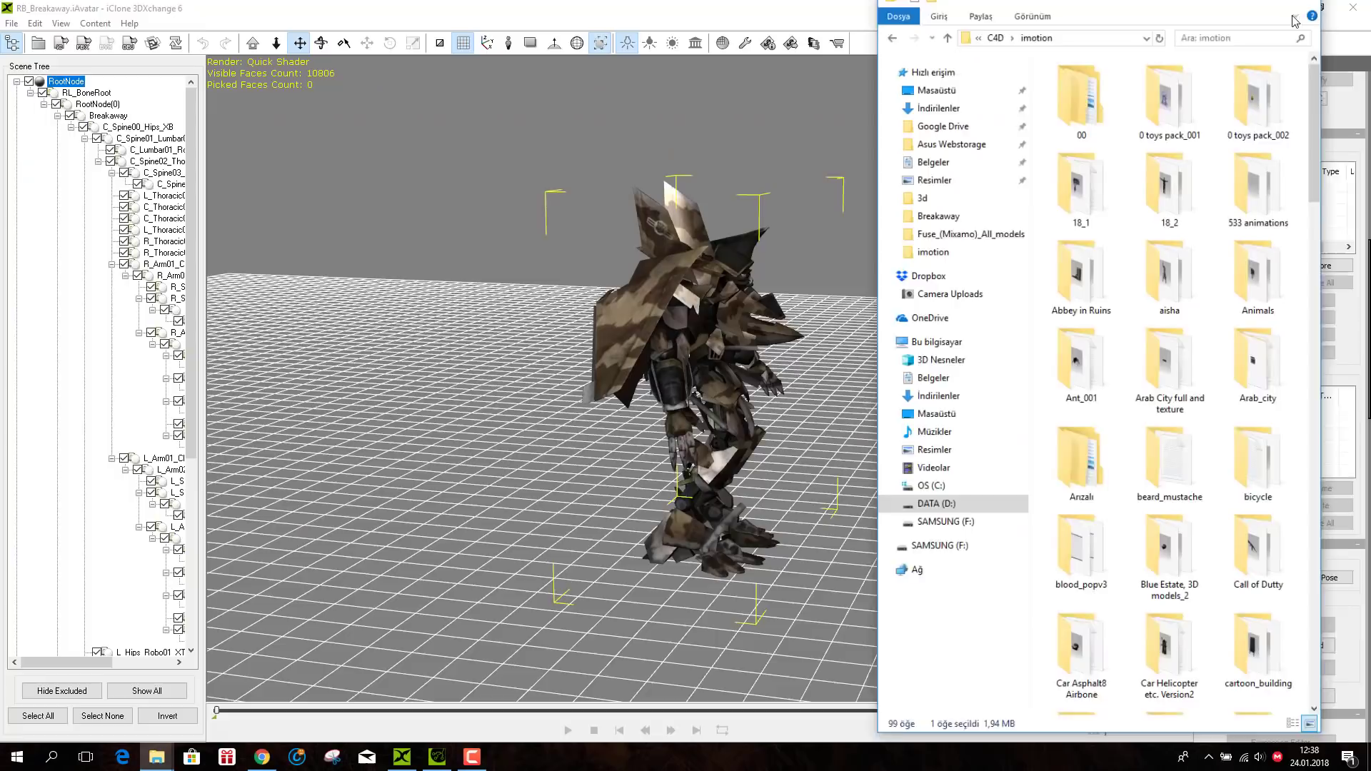
pyautogui.moveTo(1294, 20); pyautogui.dragTo(599, 48)
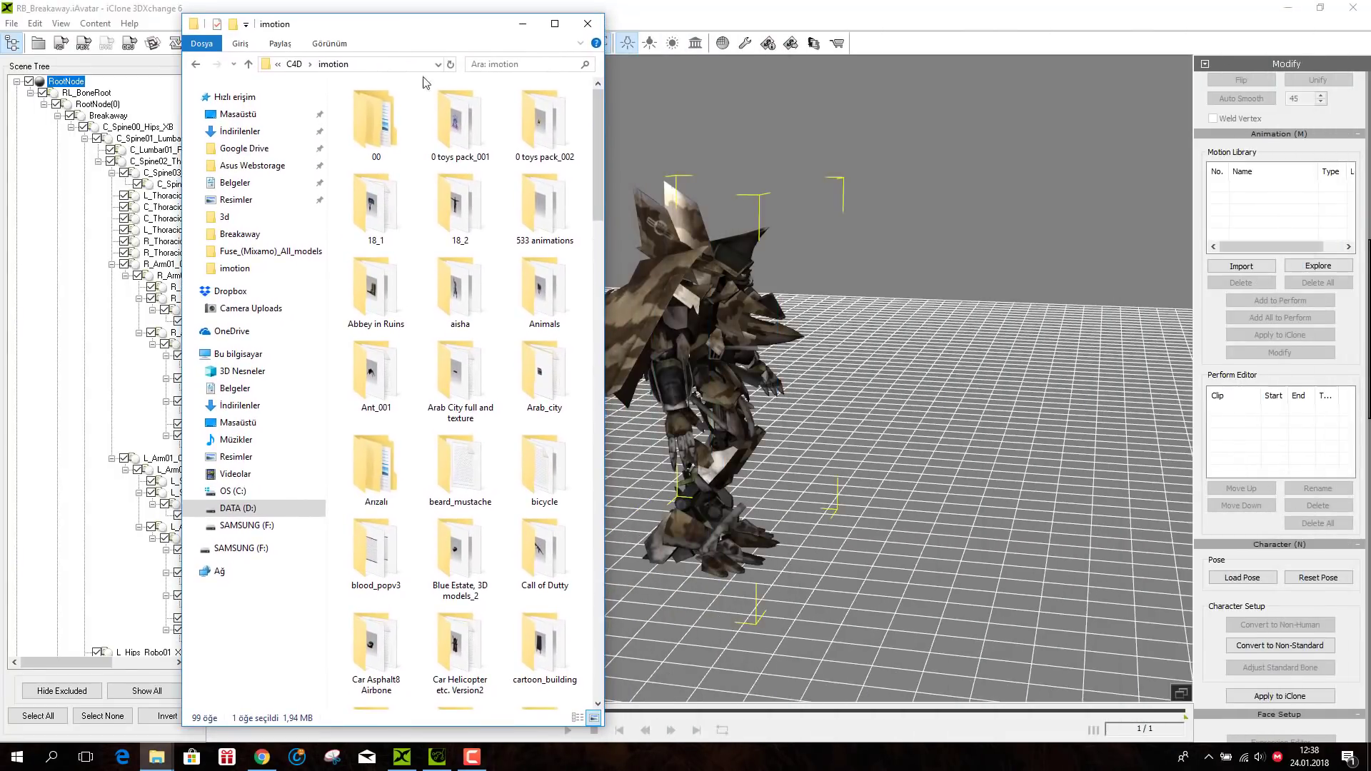
pyautogui.moveTo(602, 178); pyautogui.dragTo(599, 668)
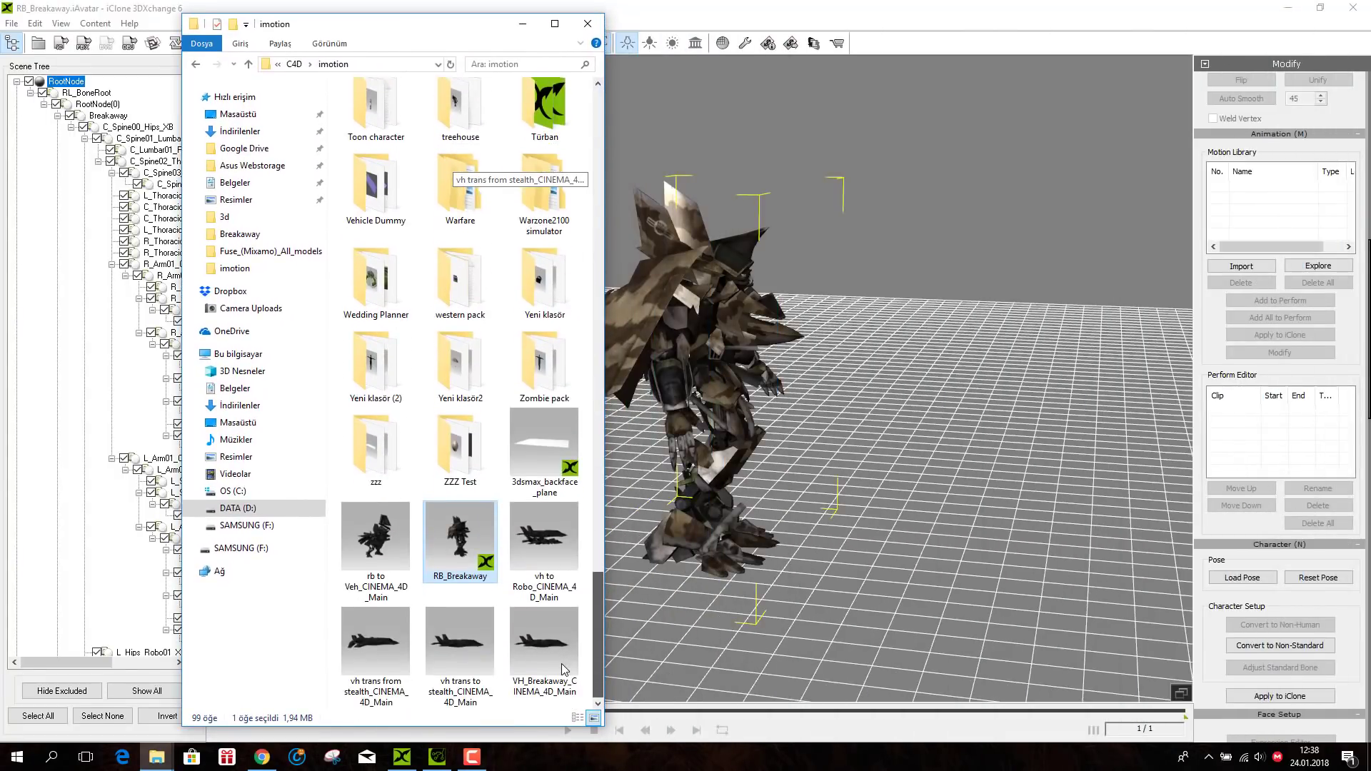
# - Load the five exported Breakaway iMotion files, excluding the RB_Breakaway character, from the imotion folder into the Motion Library
pyautogui.click(378, 555)
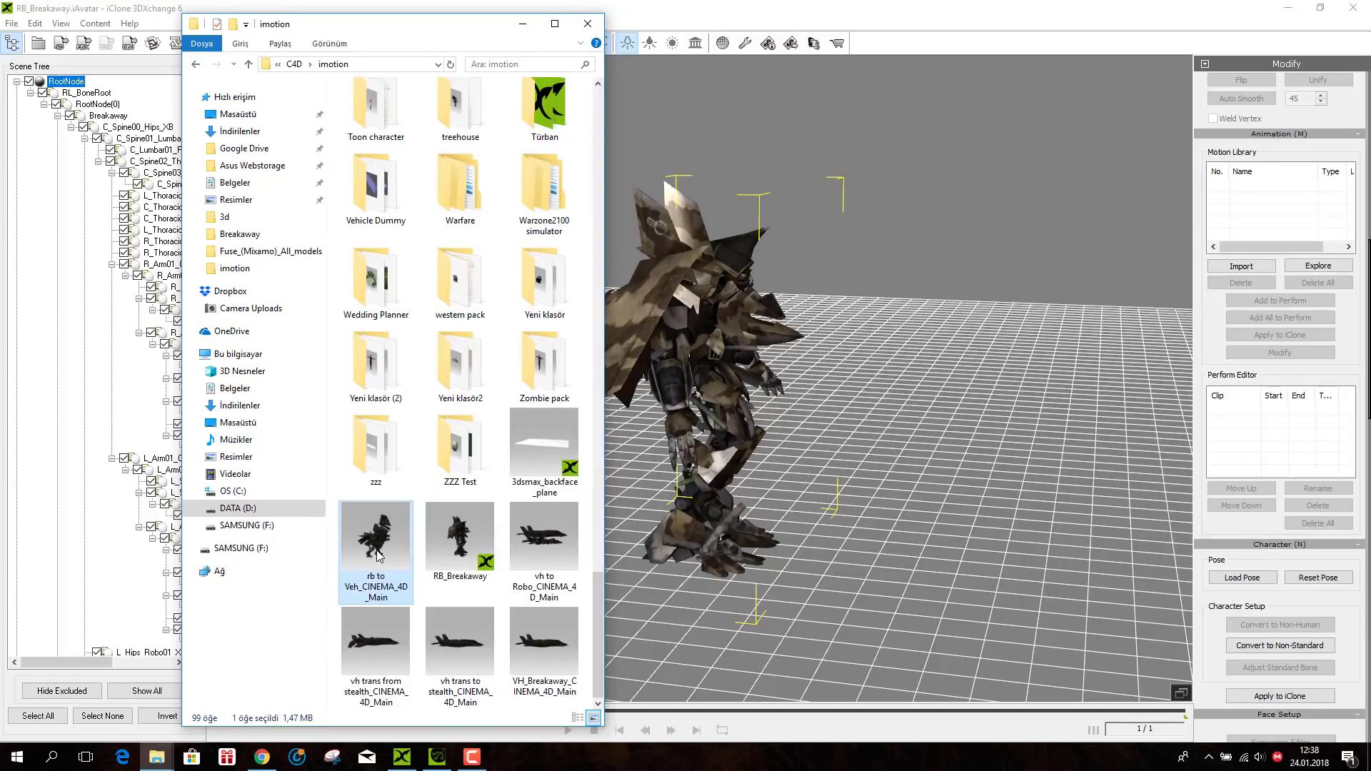
pyautogui.keyDown('ctrl'); pyautogui.click(534, 546); pyautogui.keyUp('ctrl')
pyautogui.keyDown('ctrl'); pyautogui.click(371, 644); pyautogui.keyUp('ctrl')
pyautogui.keyDown('ctrl'); pyautogui.click(447, 644); pyautogui.keyUp('ctrl')
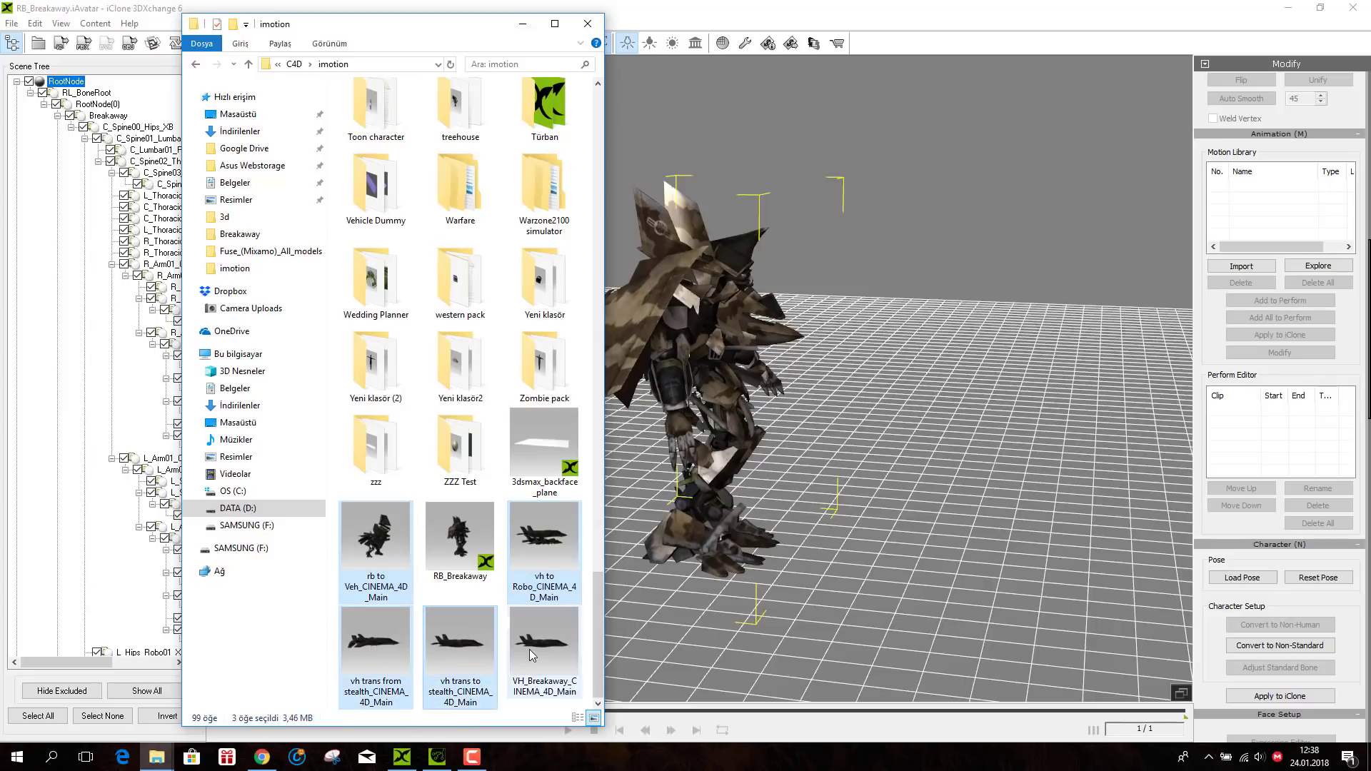
pyautogui.keyDown('ctrl'); pyautogui.click(534, 649); pyautogui.keyUp('ctrl')
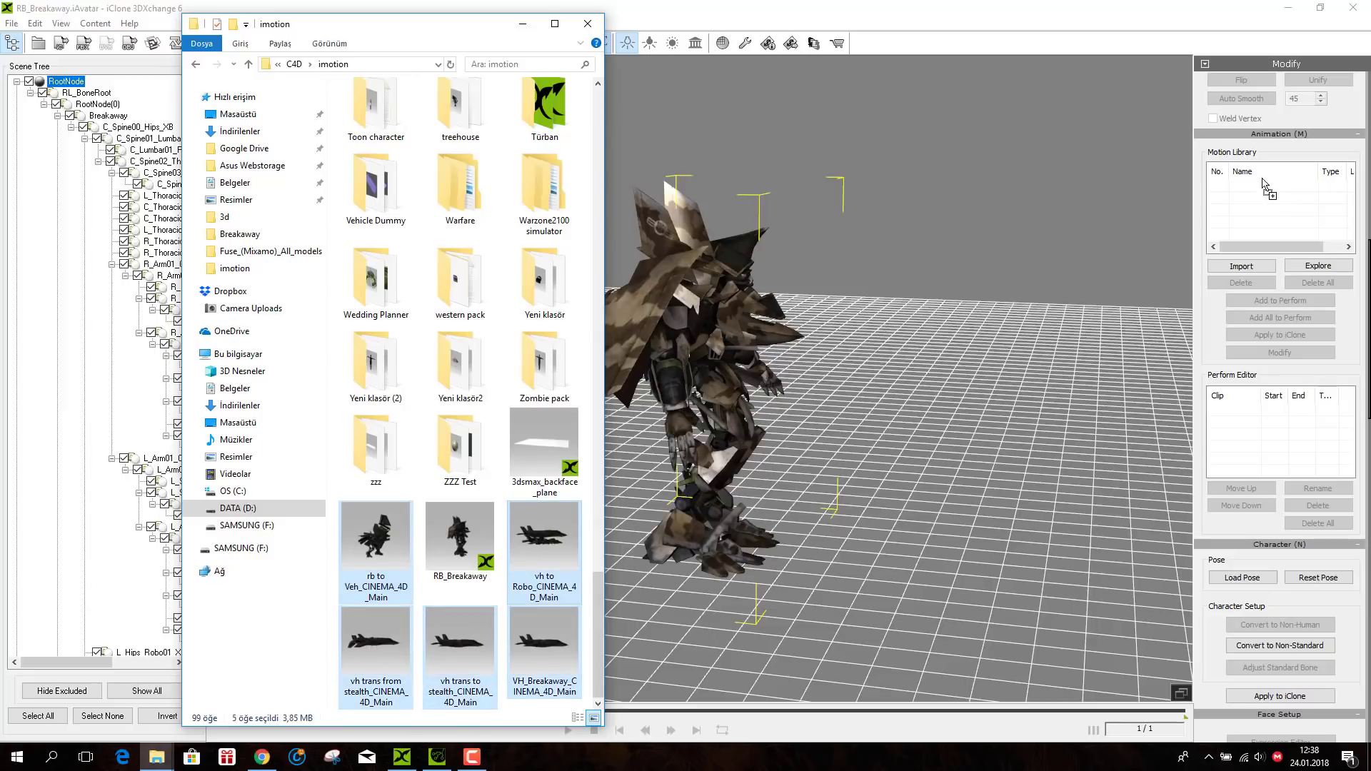
pyautogui.moveTo(1219, 208); pyautogui.dragTo(1221, 210)
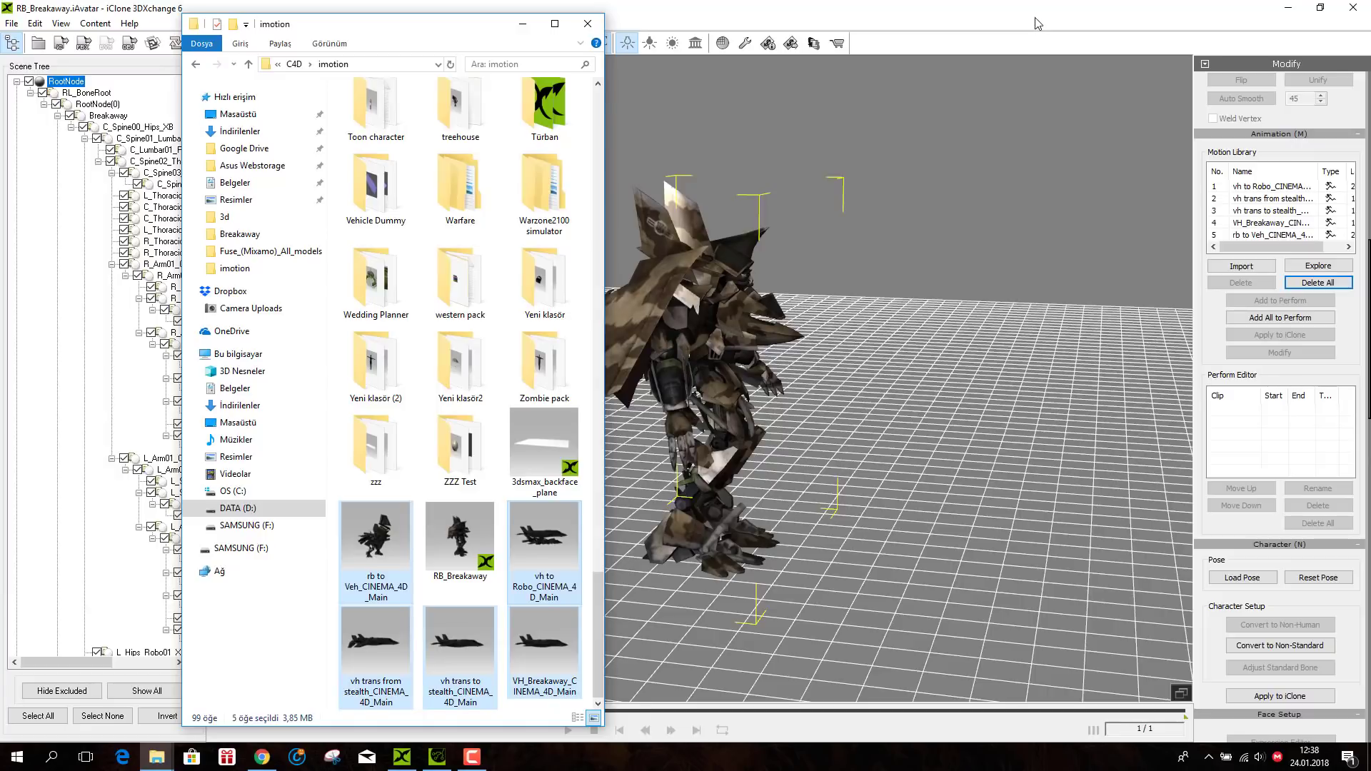
# - Add all loaded motions to the Perform Editor and export RB_Breakaway as FBX with geometry, animation and embedded textures to D:\3d
pyautogui.click(1038, 22)
pyautogui.click(1280, 317)
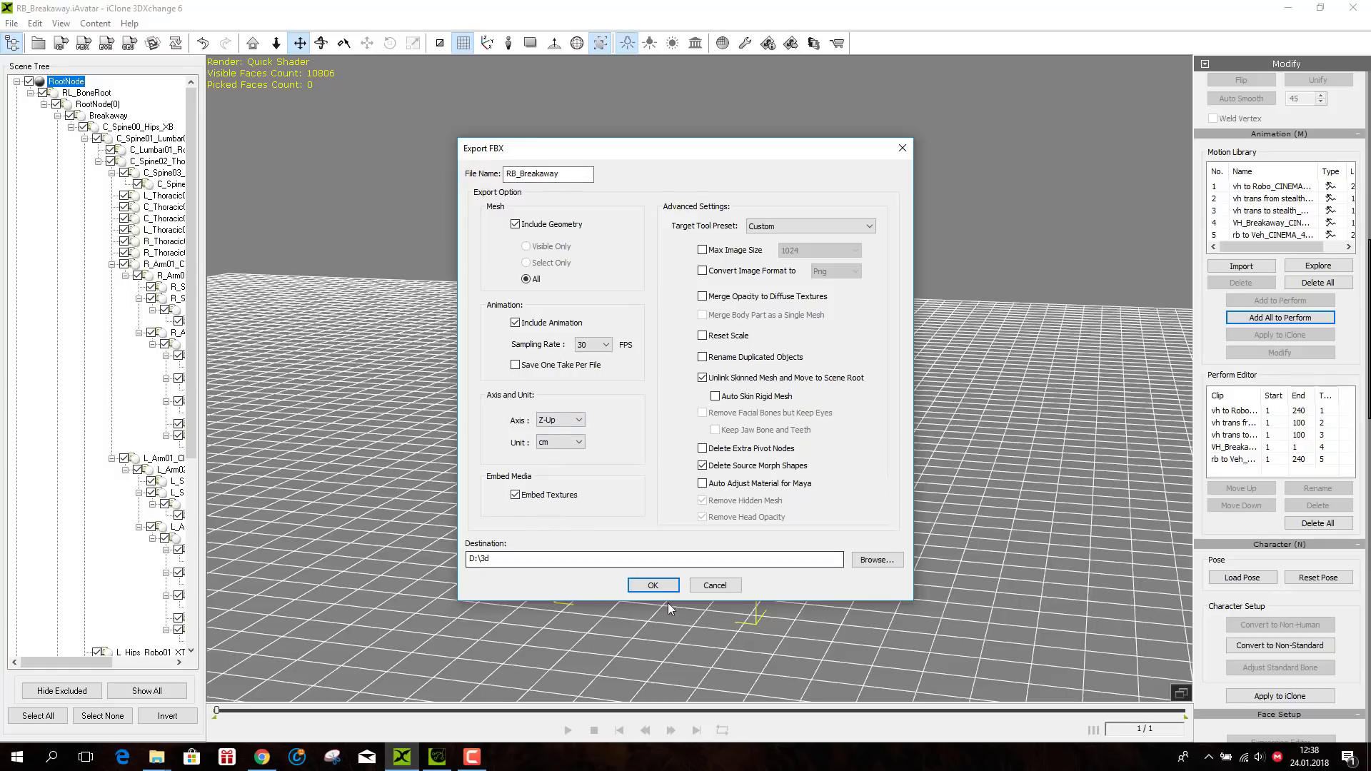
pyautogui.click(652, 586)
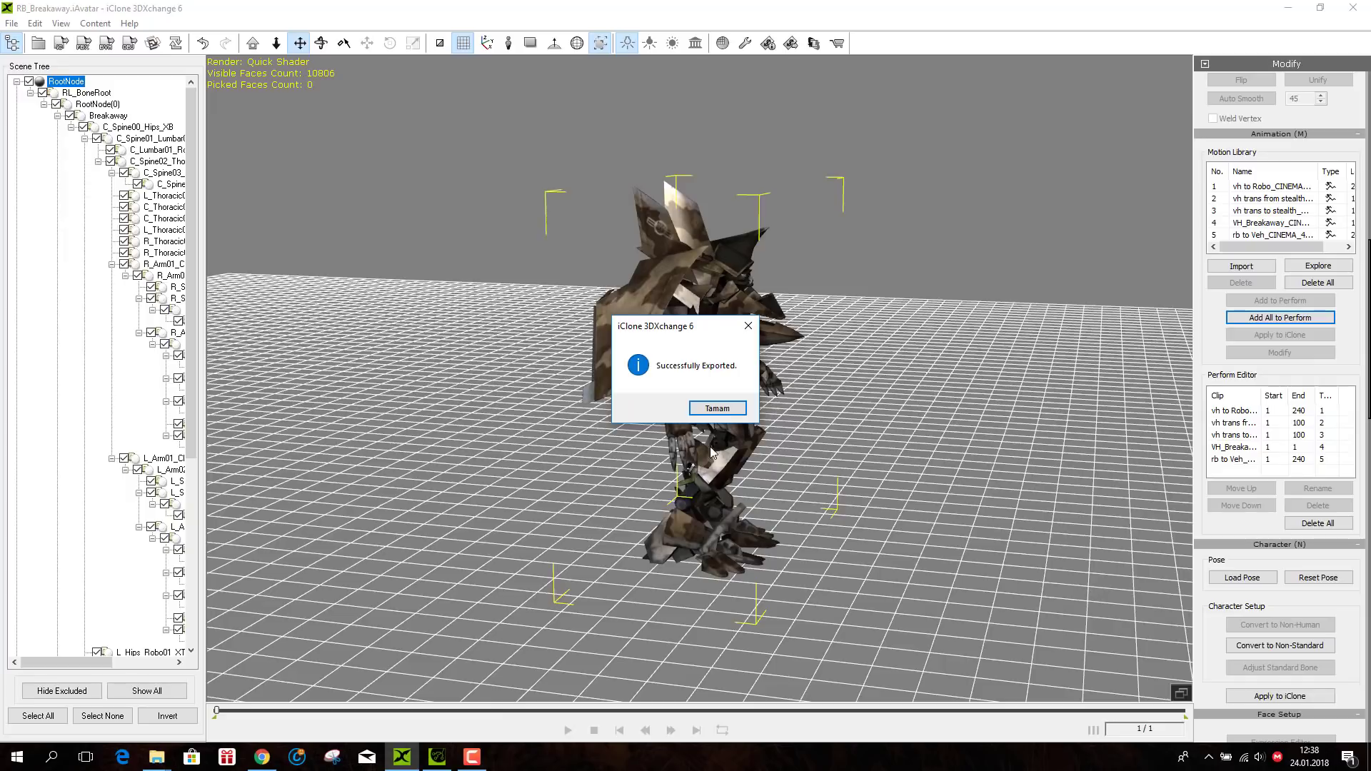
pyautogui.click(717, 409)
# - Check the imotion folder and the destination in the FBX export settings without exporting again
pyautogui.moveTo(156, 757)
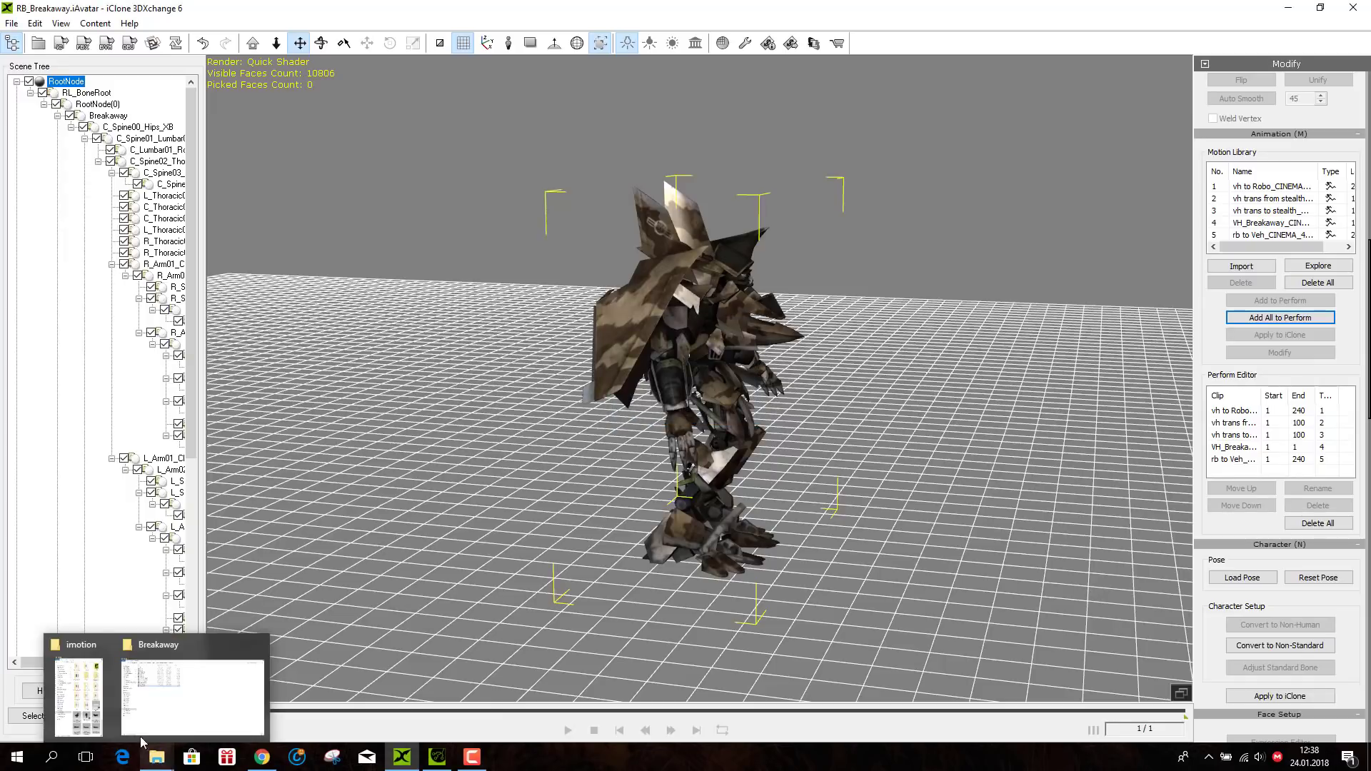
pyautogui.click(87, 721)
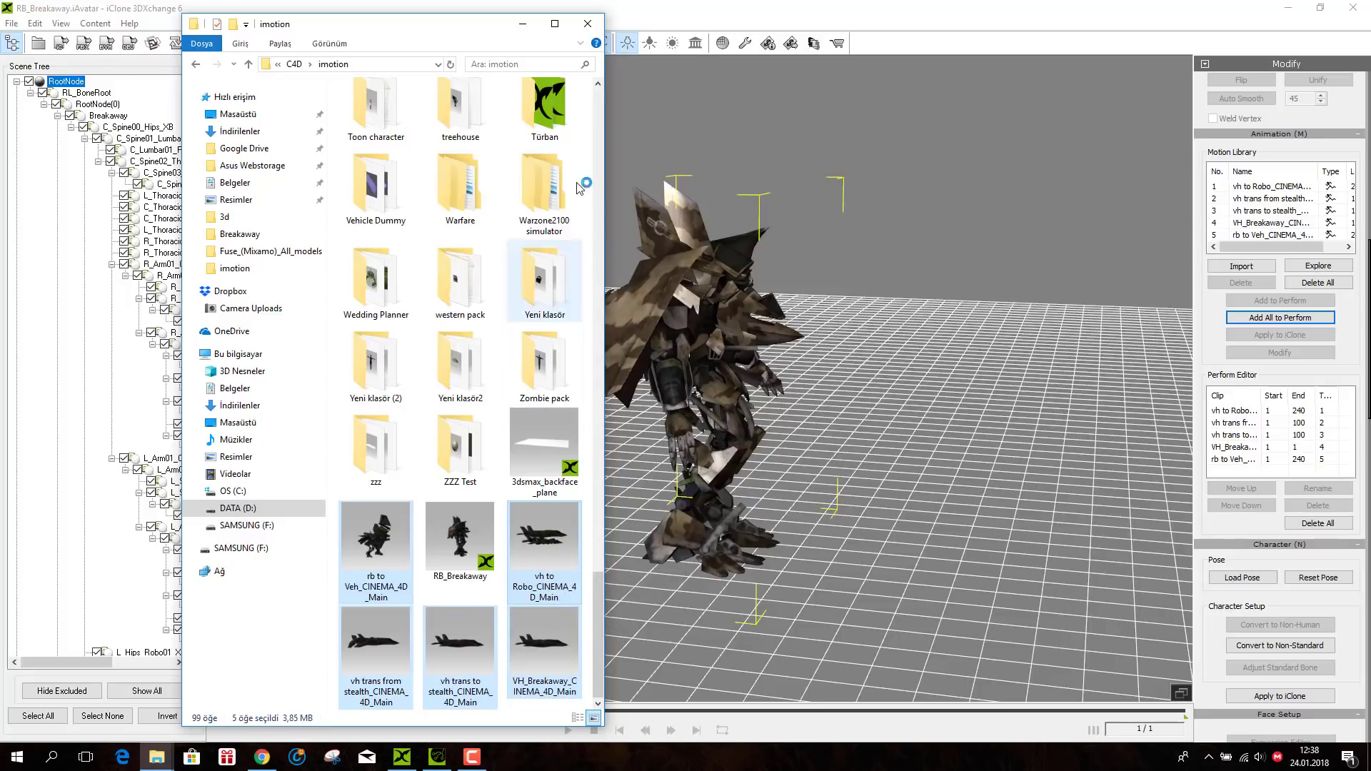
pyautogui.click(522, 24)
pyautogui.click(83, 44)
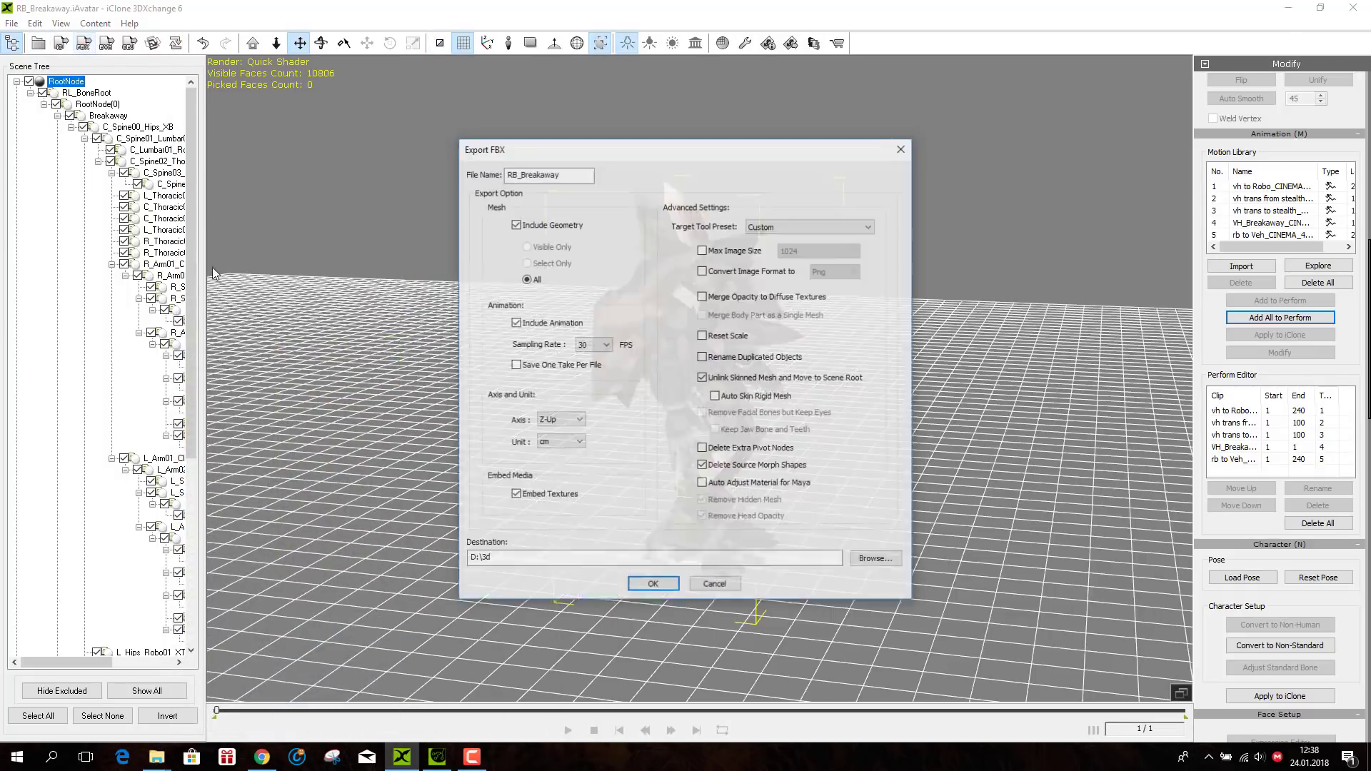
pyautogui.click(711, 586)
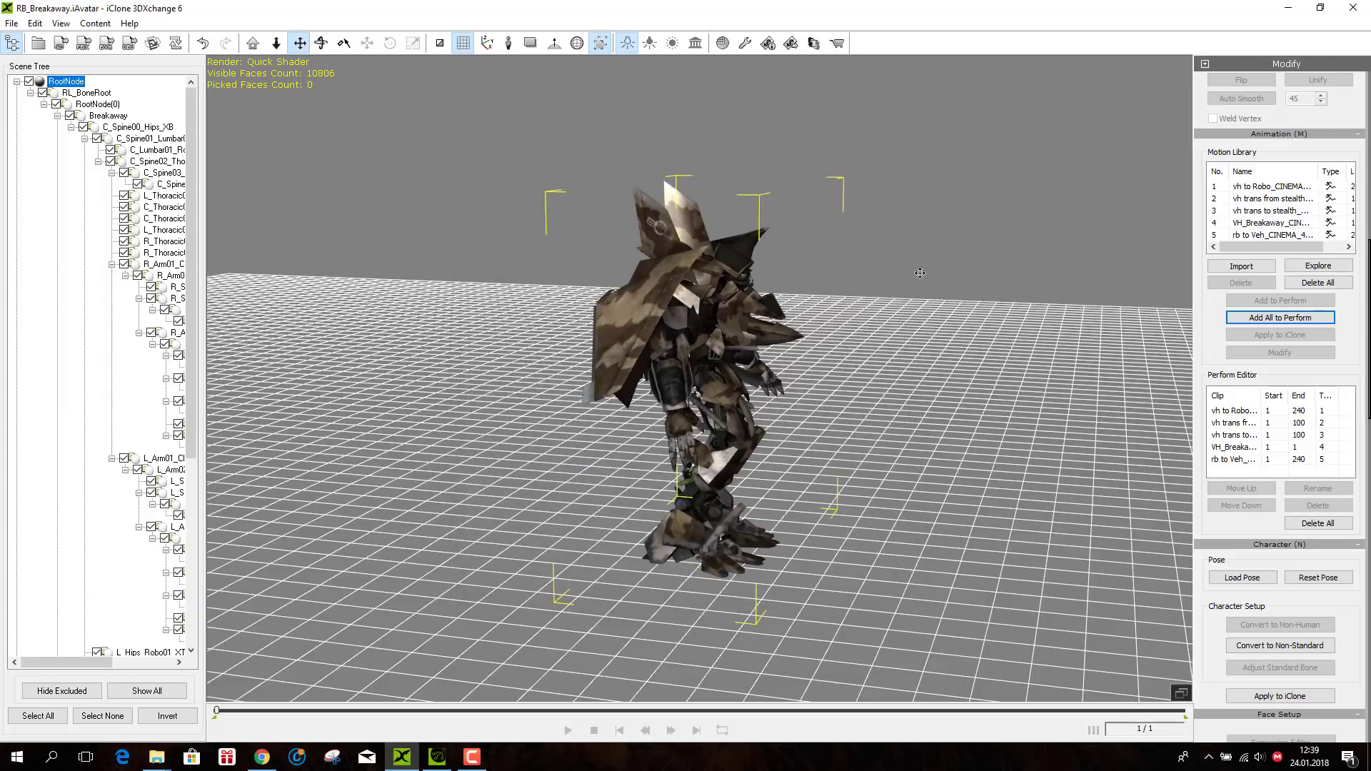
# - Go to D:\3d in File Explorer and locate the exported RB_Breakaway FBX file
pyautogui.click(1289, 8)
pyautogui.rightClick(159, 759)
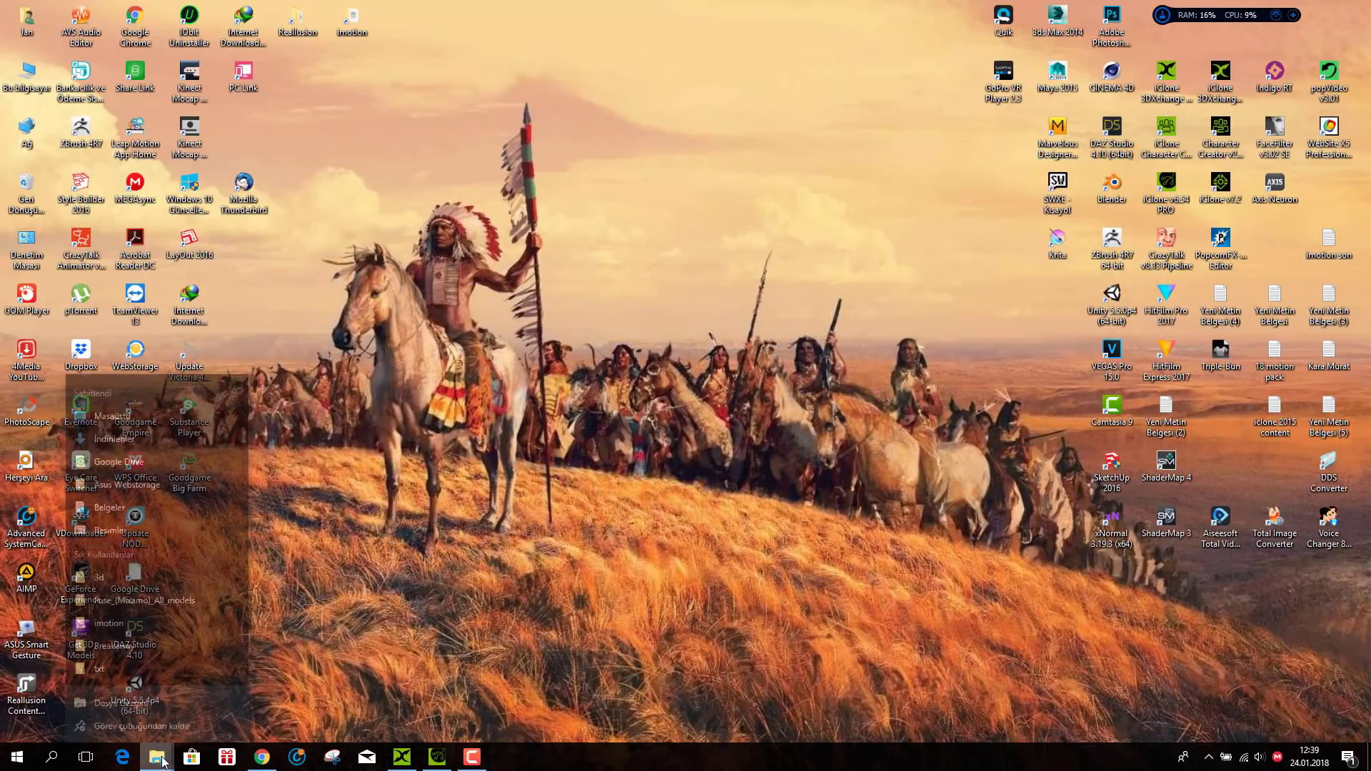
pyautogui.click(100, 679)
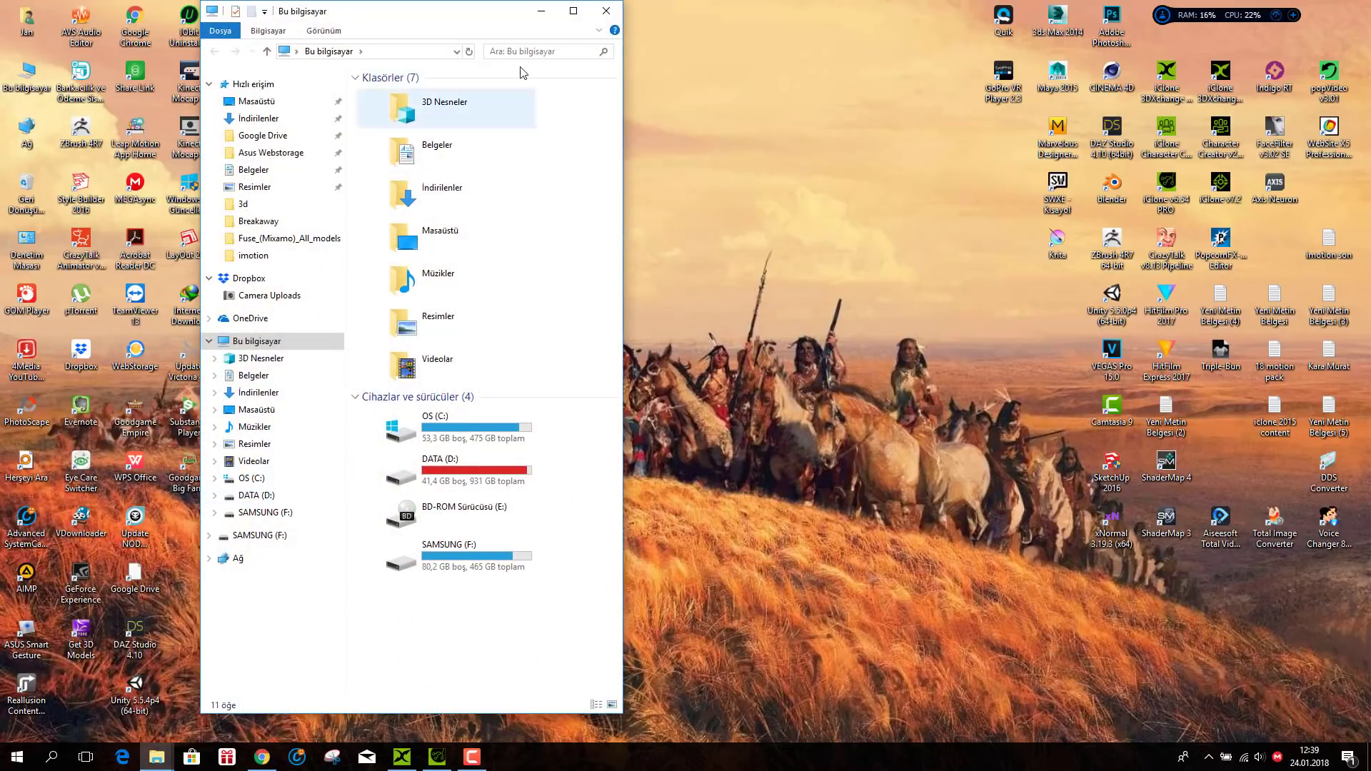
pyautogui.click(573, 10)
pyautogui.doubleClick(457, 207)
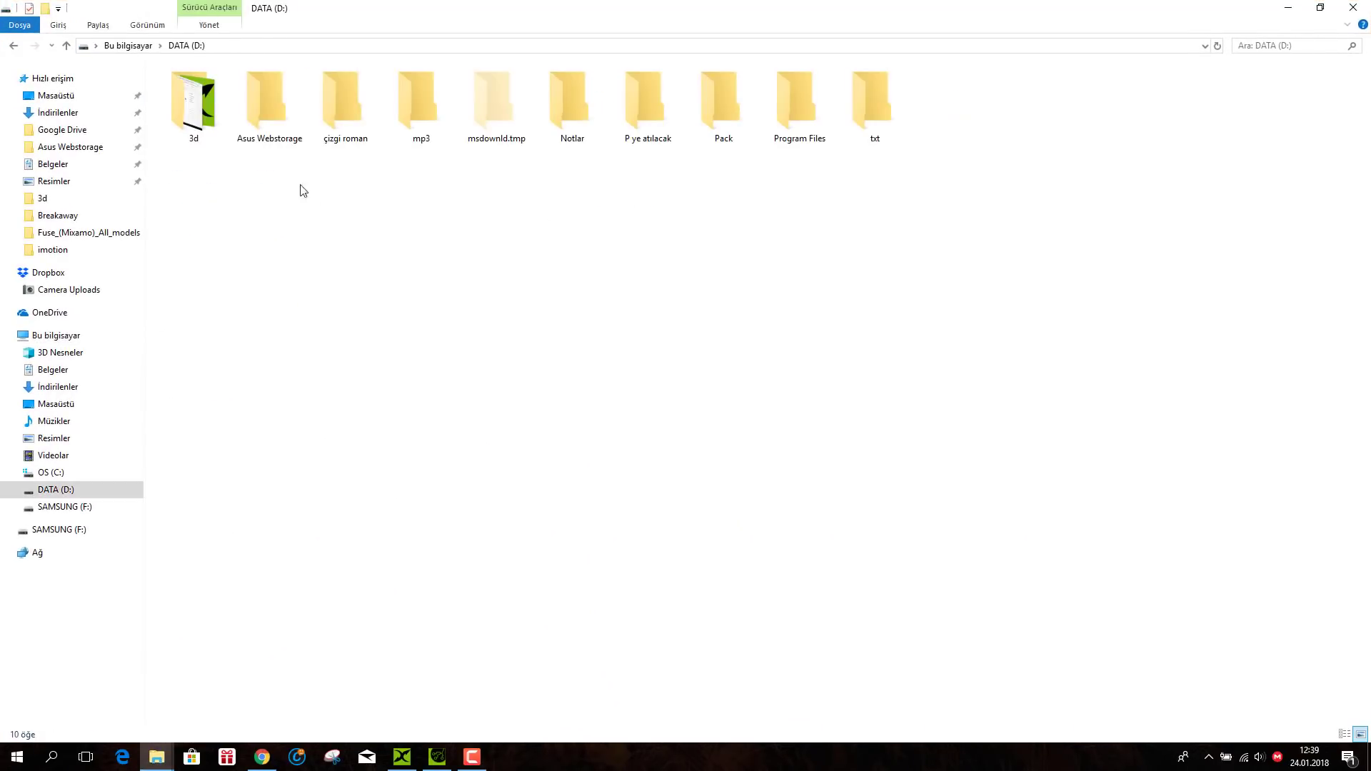
pyautogui.doubleClick(194, 100)
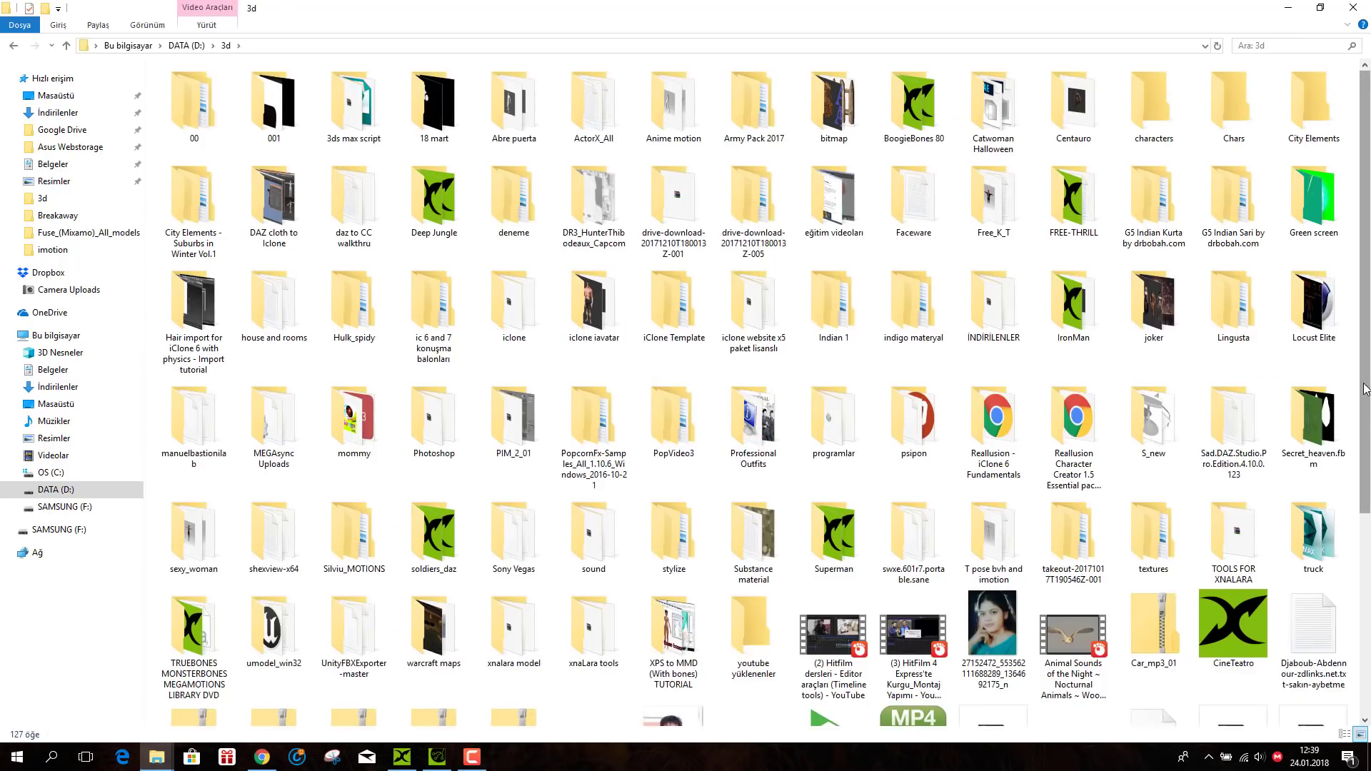
pyautogui.moveTo(1364, 389); pyautogui.dragTo(1361, 595)
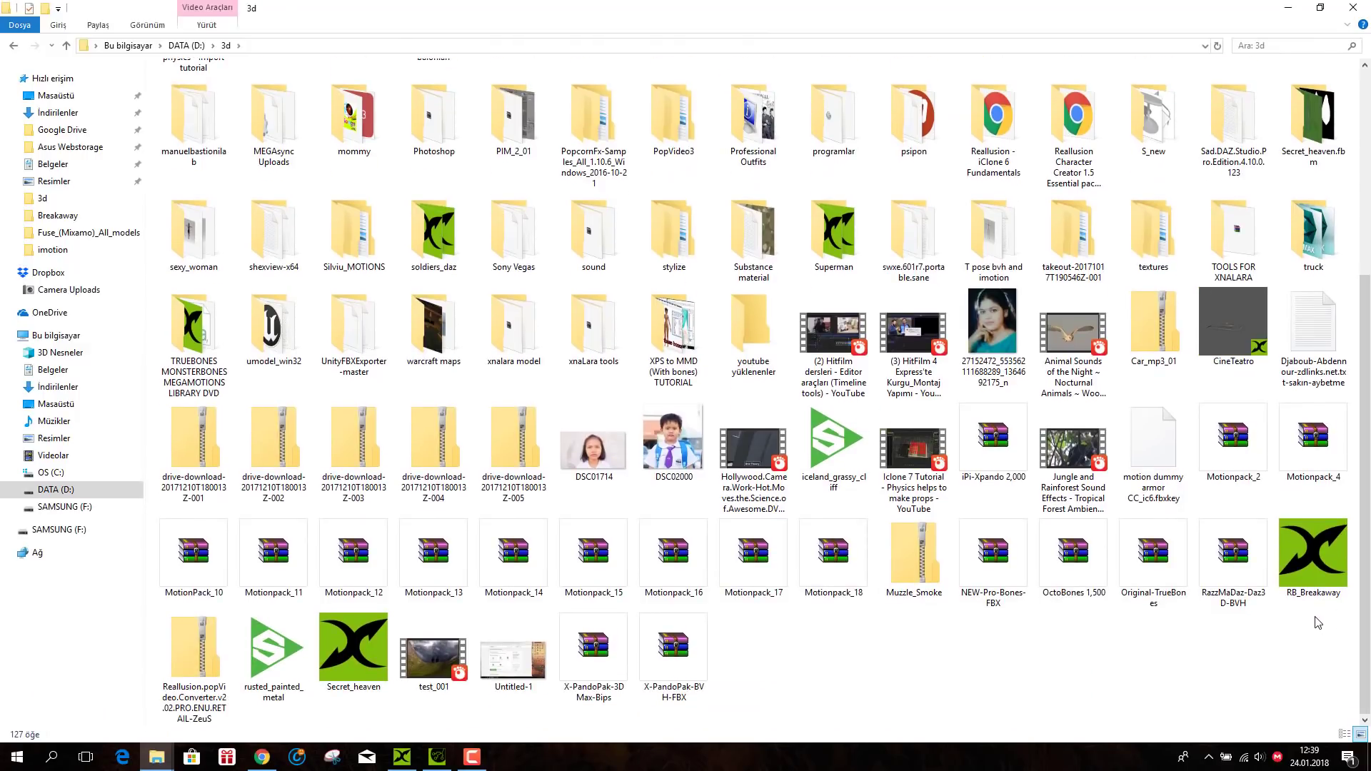
# - Open the RB_Breakaway FBX in 3DXchange, discarding the current data and importing its animation at 12 samples per second
pyautogui.doubleClick(1313, 557)
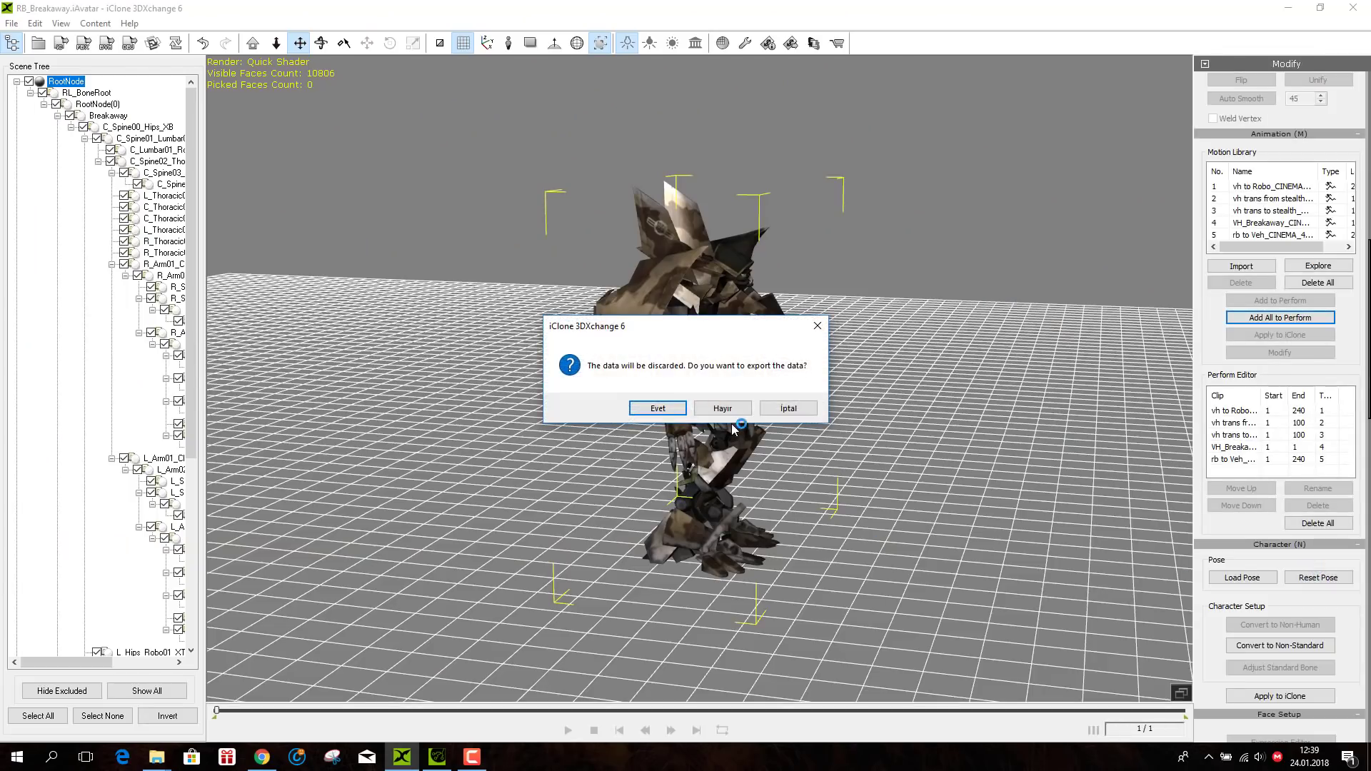
pyautogui.click(729, 408)
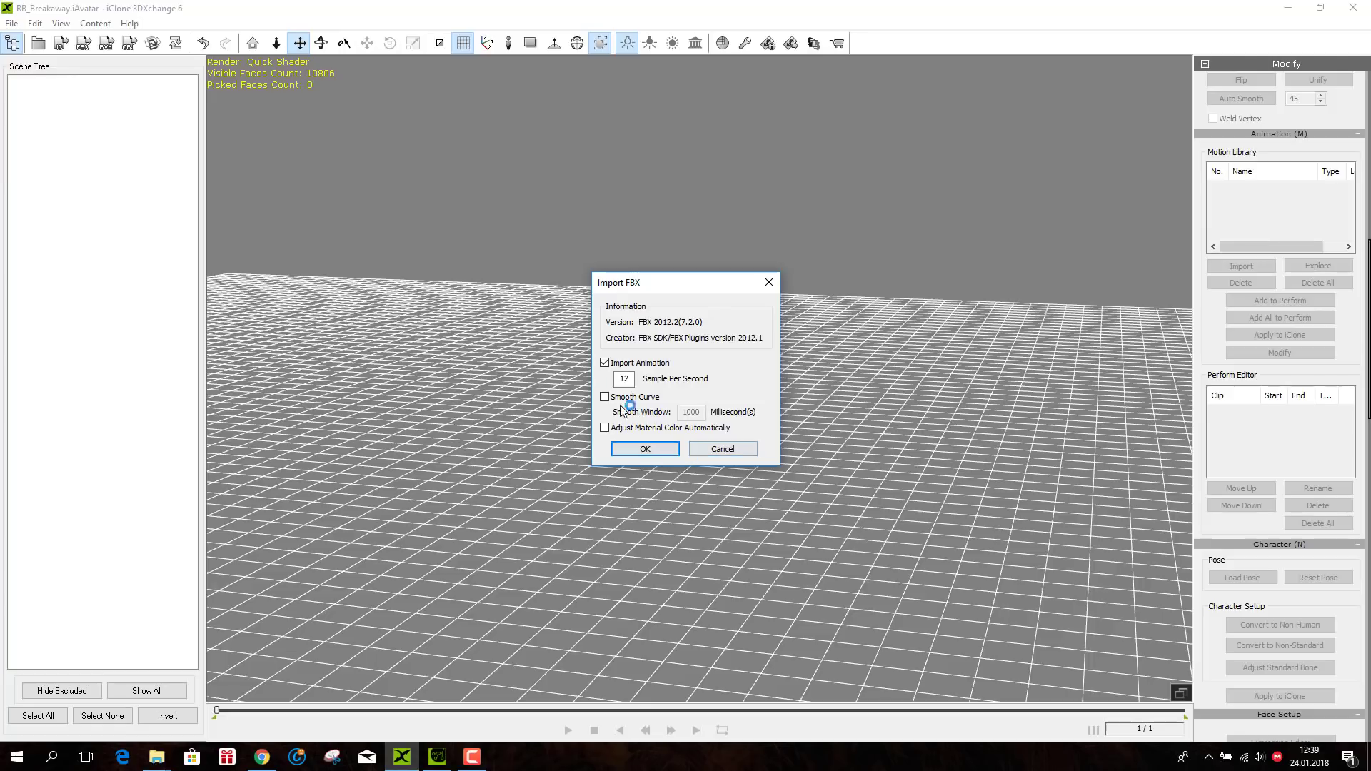
pyautogui.click(644, 448)
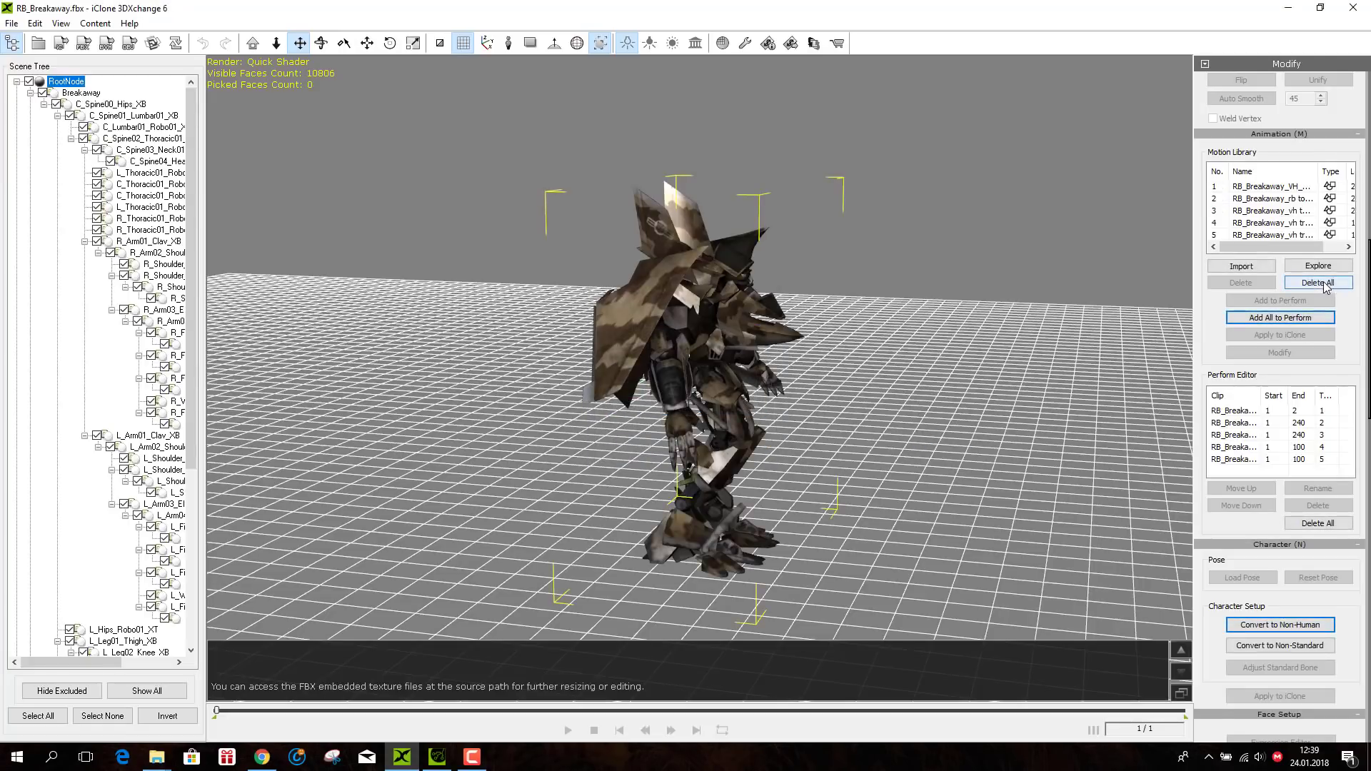
# - Preview the first two motions in the Motion Library, the VH_Breakaway and rb to Veh clips
pyautogui.click(1241, 188)
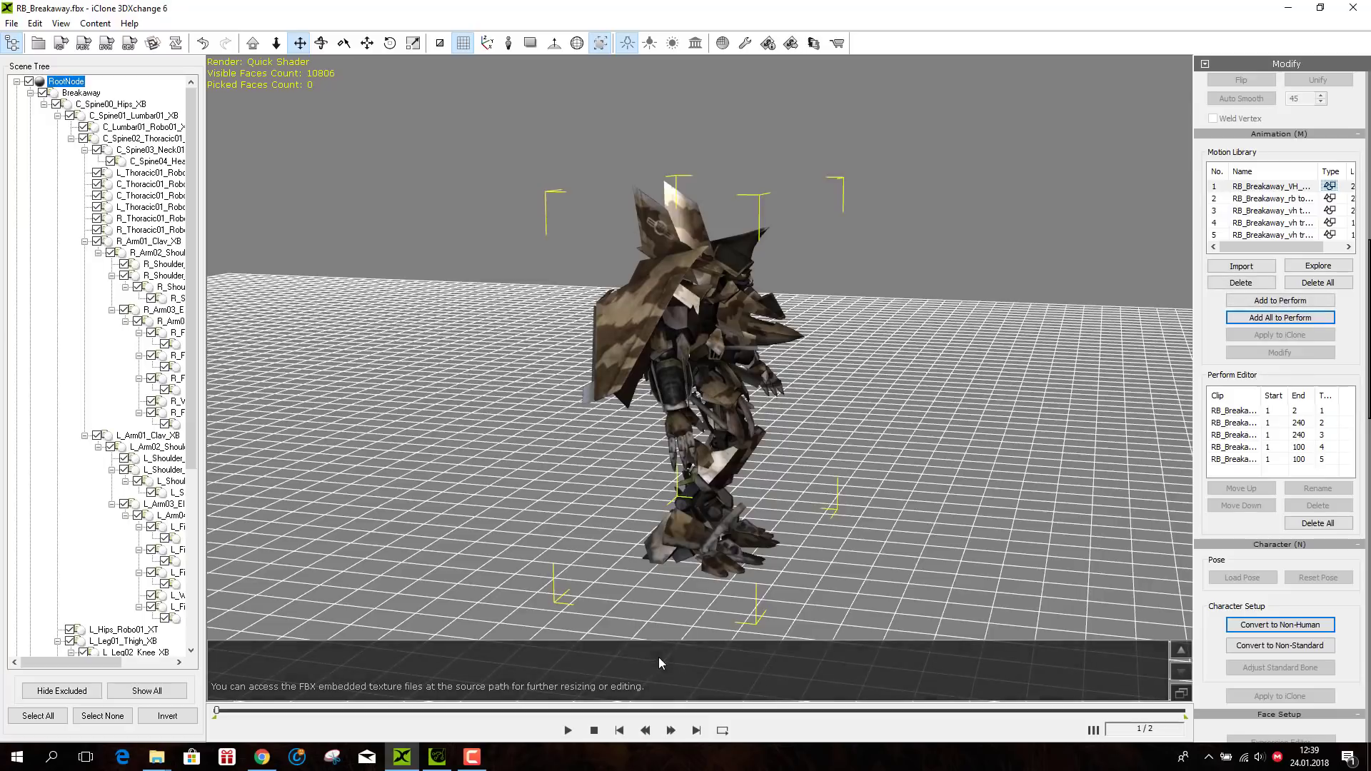
pyautogui.click(568, 730)
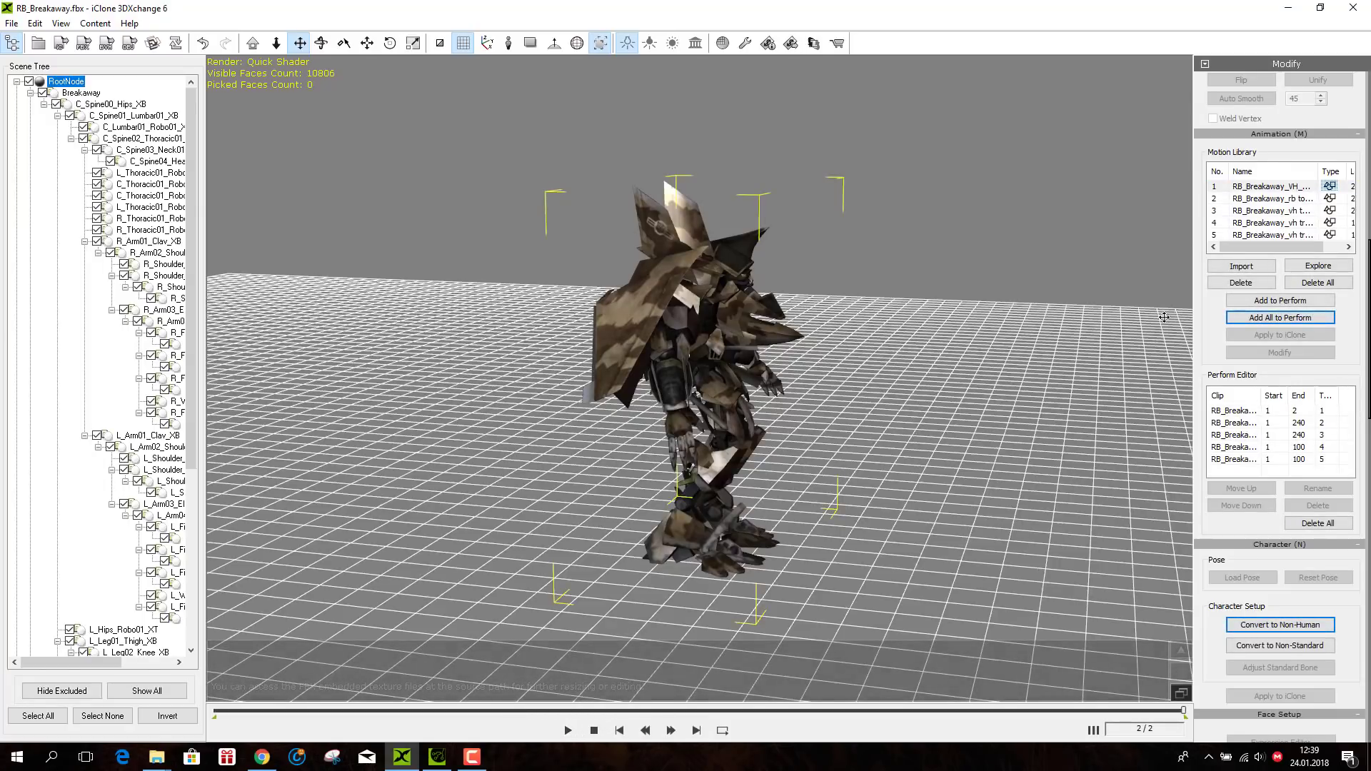
pyautogui.click(1243, 200)
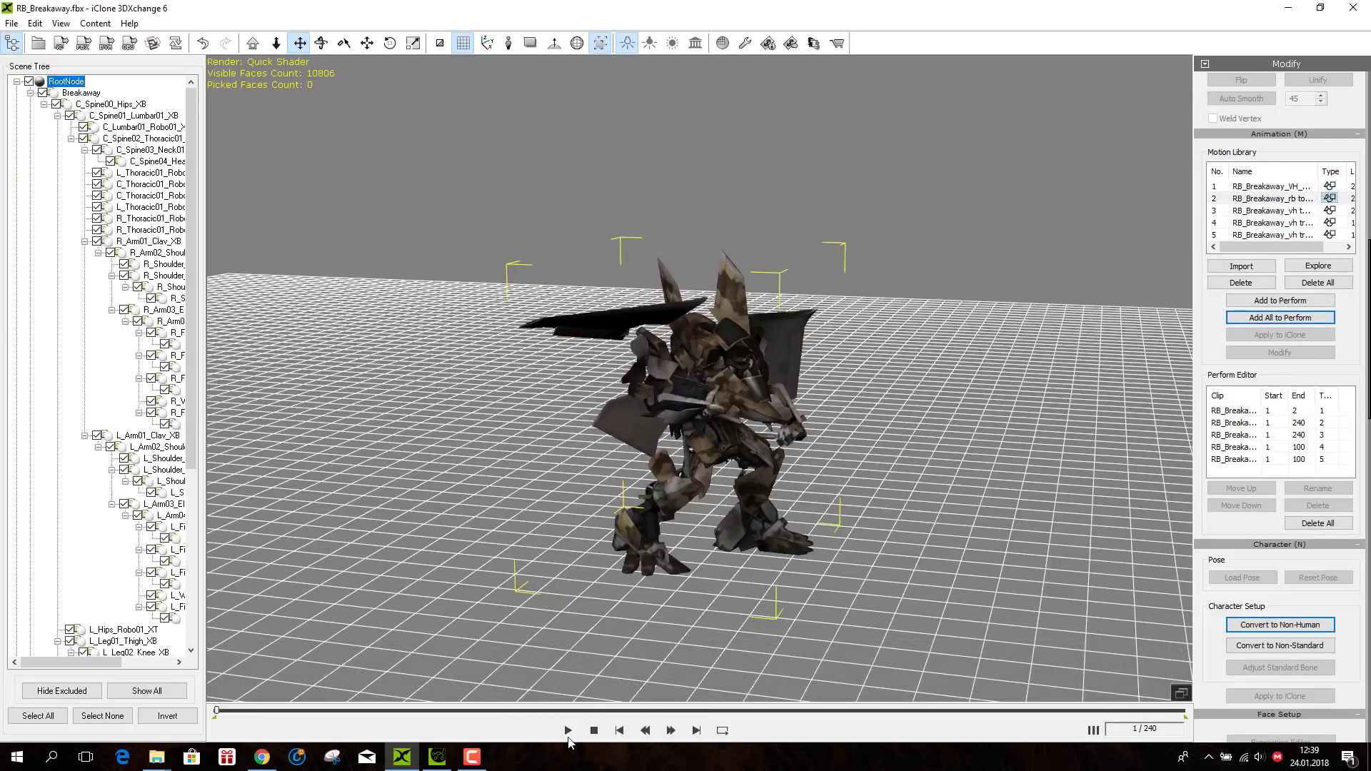
pyautogui.click(568, 731)
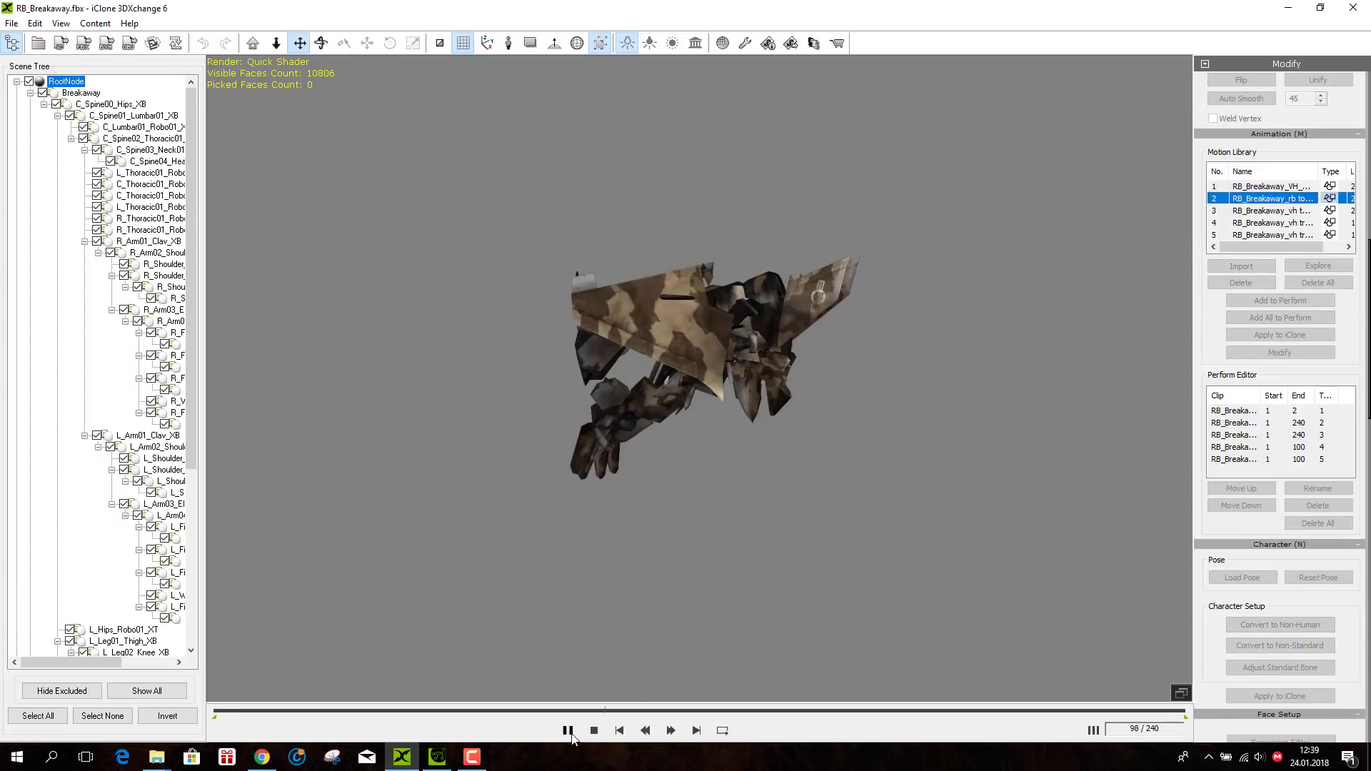
pyautogui.click(592, 732)
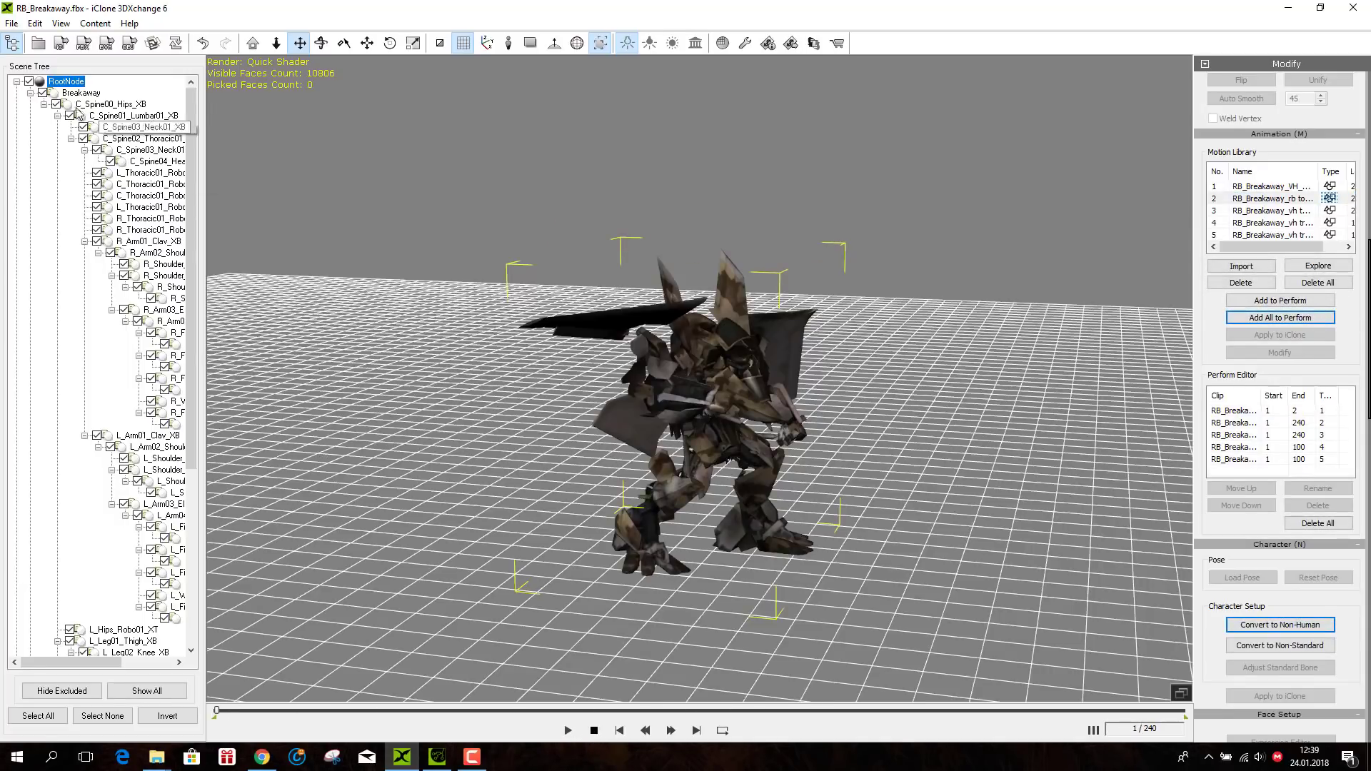
# - Export the model as an iClone 6 prop named RB_Breakaway_anim with geometry, embedded textures and animation to D:\3d\characters\C4D\imotion
pyautogui.click(59, 44)
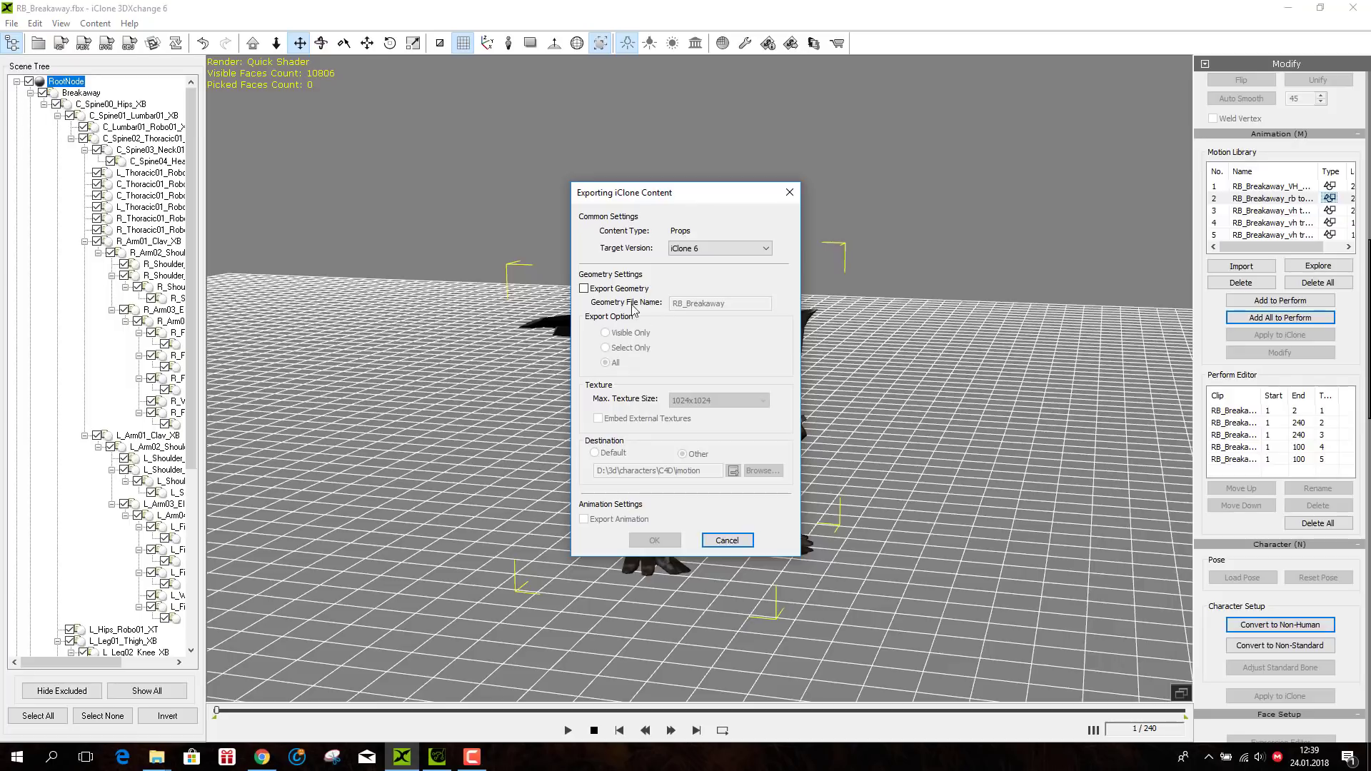
pyautogui.click(591, 290)
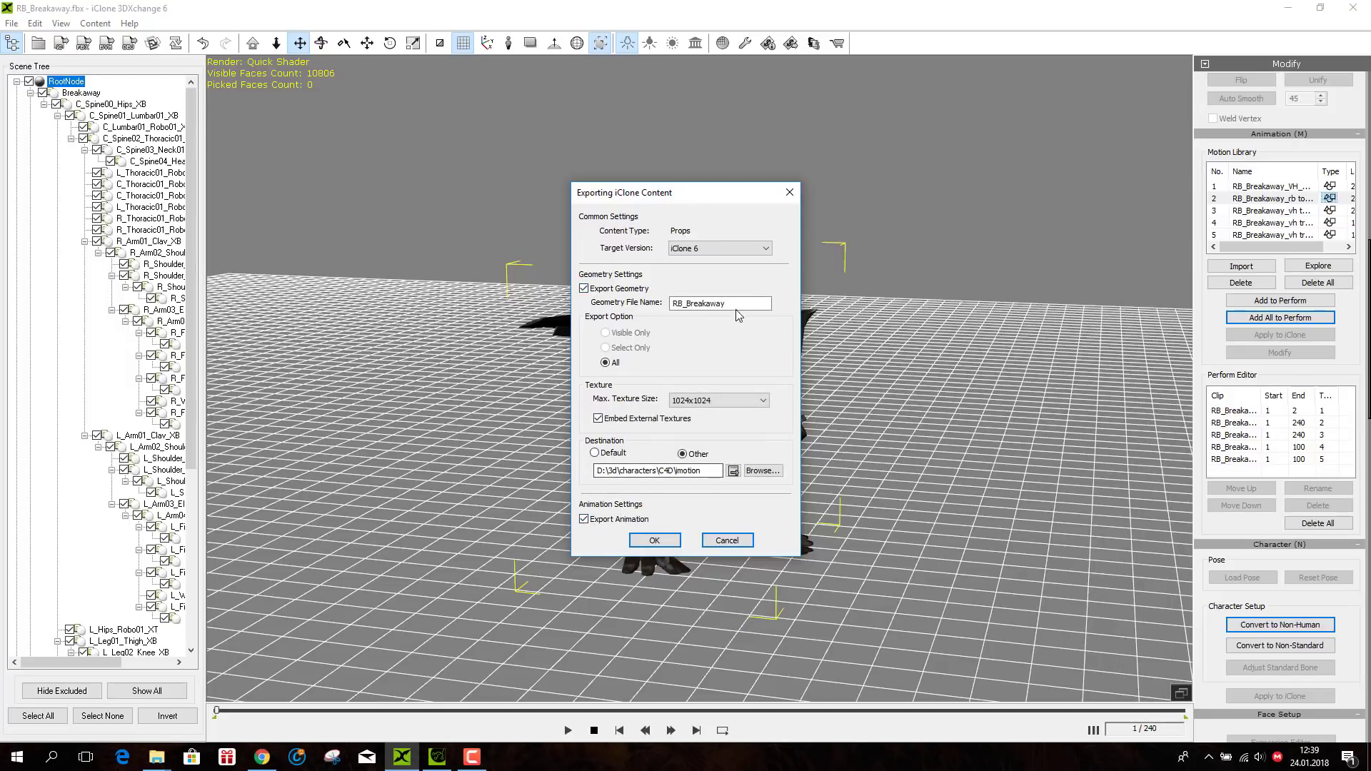
pyautogui.click(734, 304)
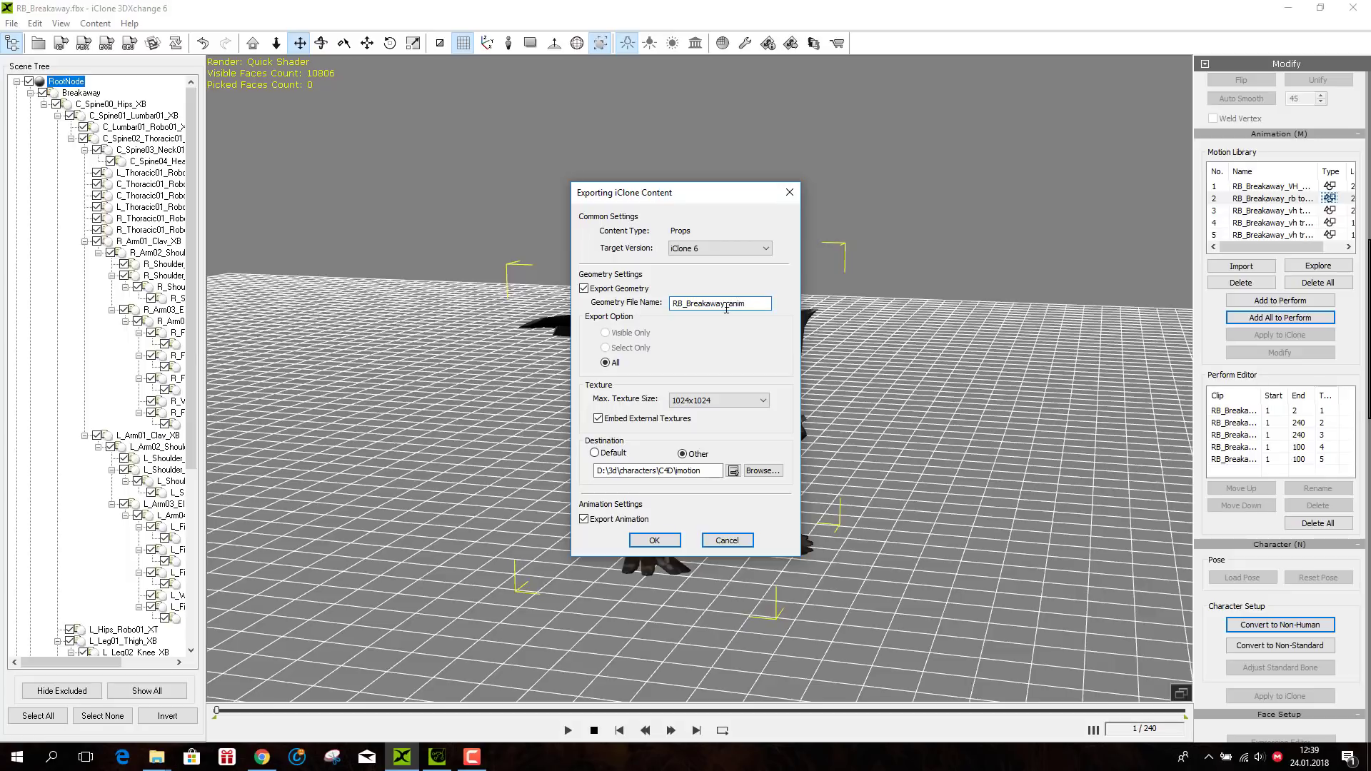
pyautogui.click(654, 540)
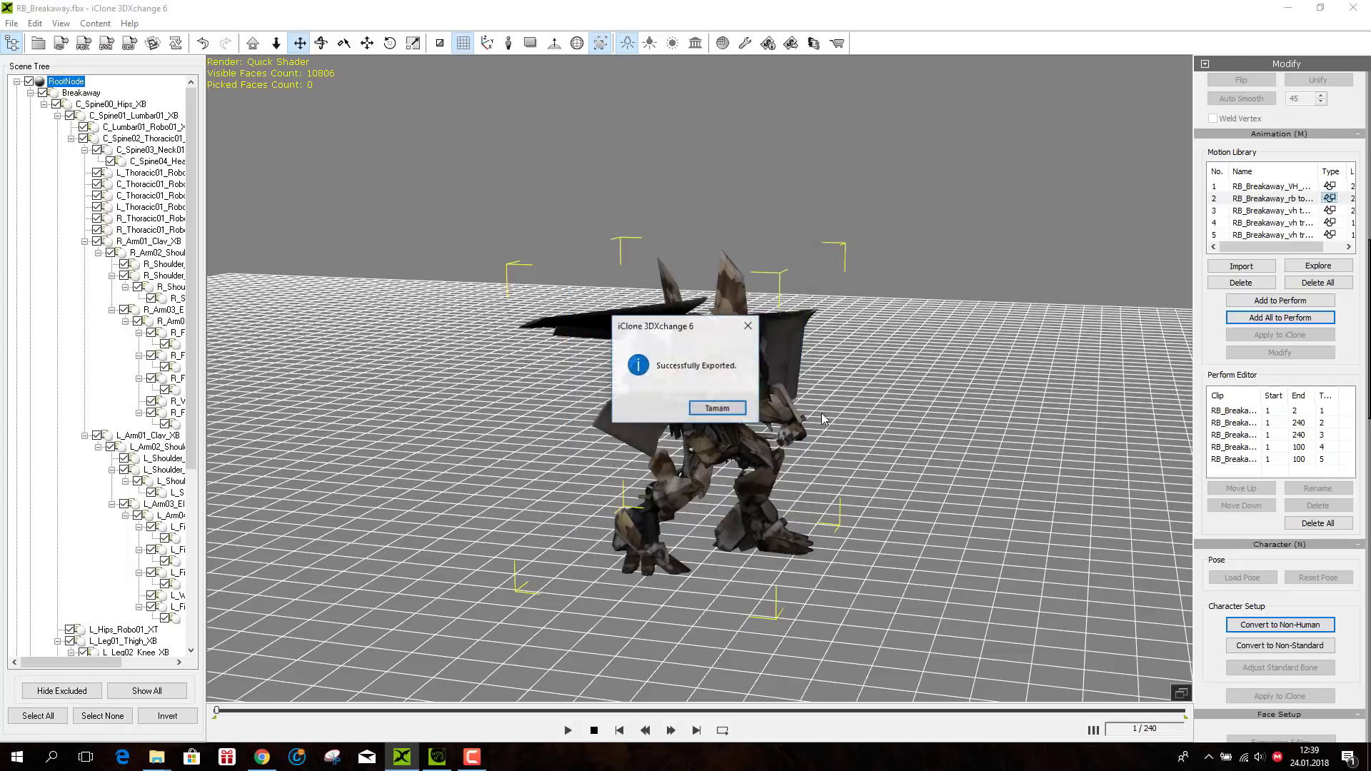
pyautogui.click(705, 409)
# - Switch to iClone 6 and import the RB_Breakaway_anim prop from the imotion folder
pyautogui.moveTo(437, 757)
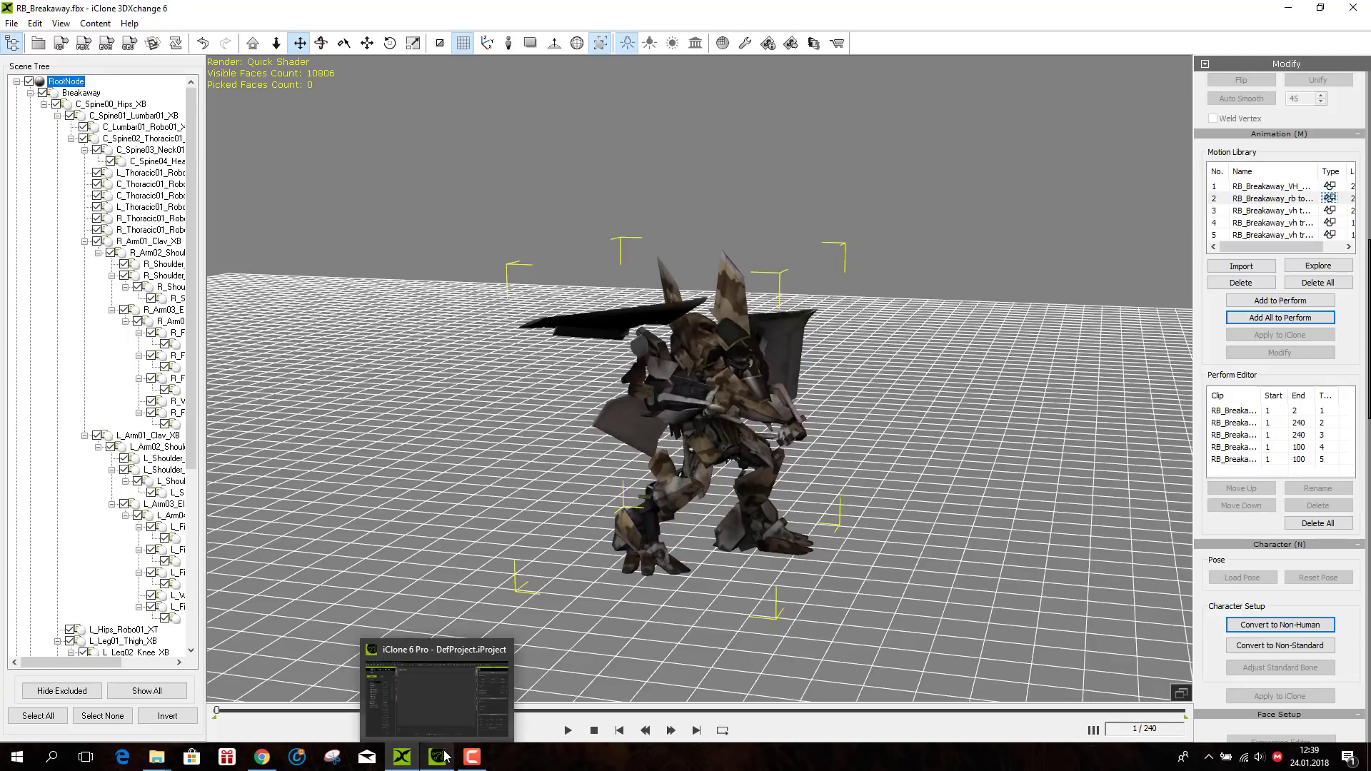
pyautogui.click(438, 637)
pyautogui.click(14, 24)
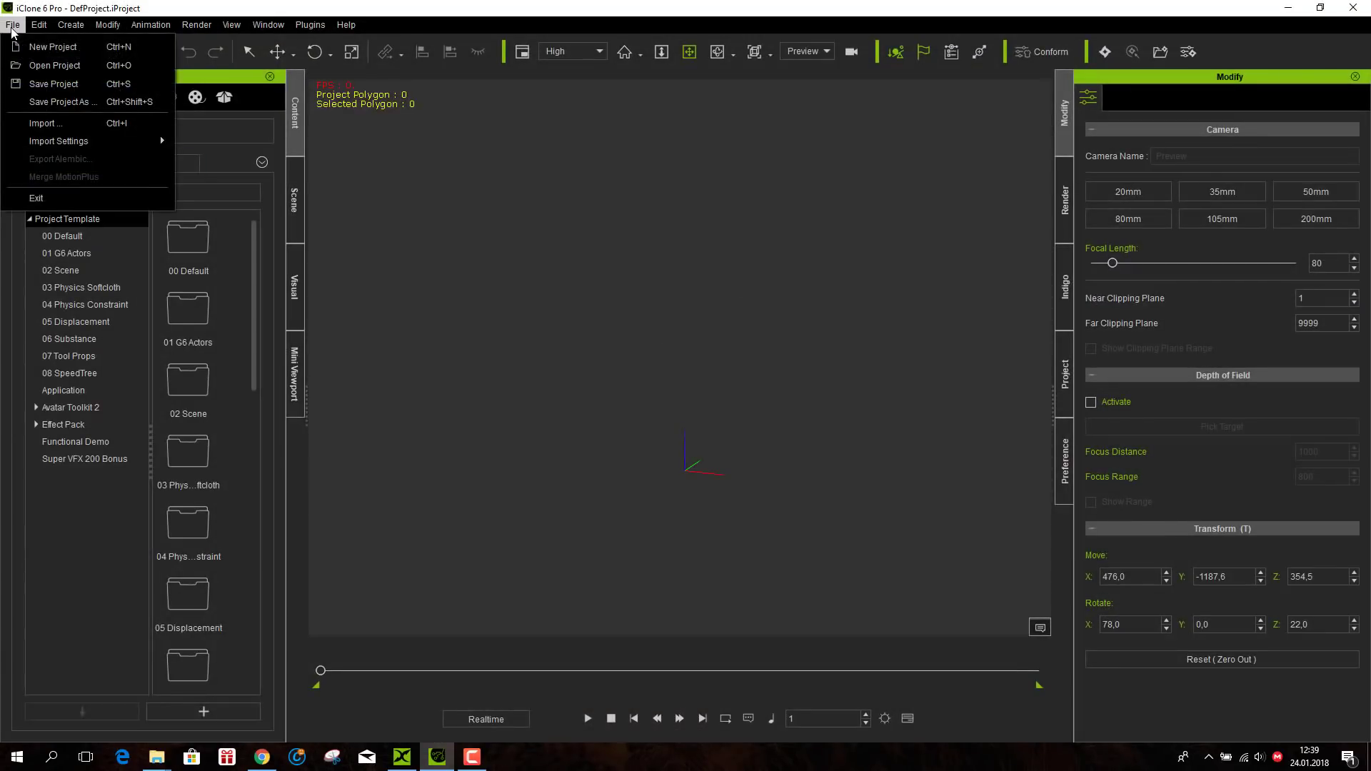
pyautogui.click(44, 122)
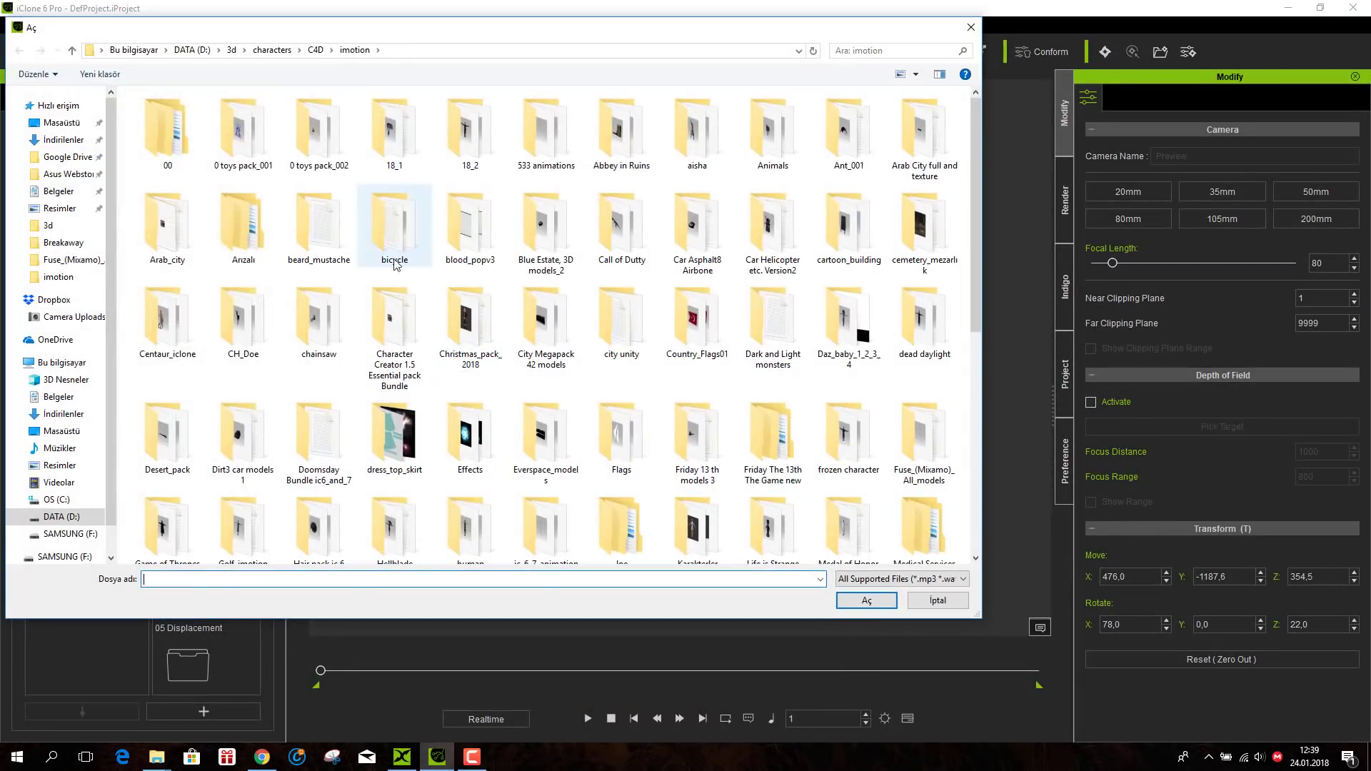
pyautogui.moveTo(979, 280); pyautogui.dragTo(956, 503)
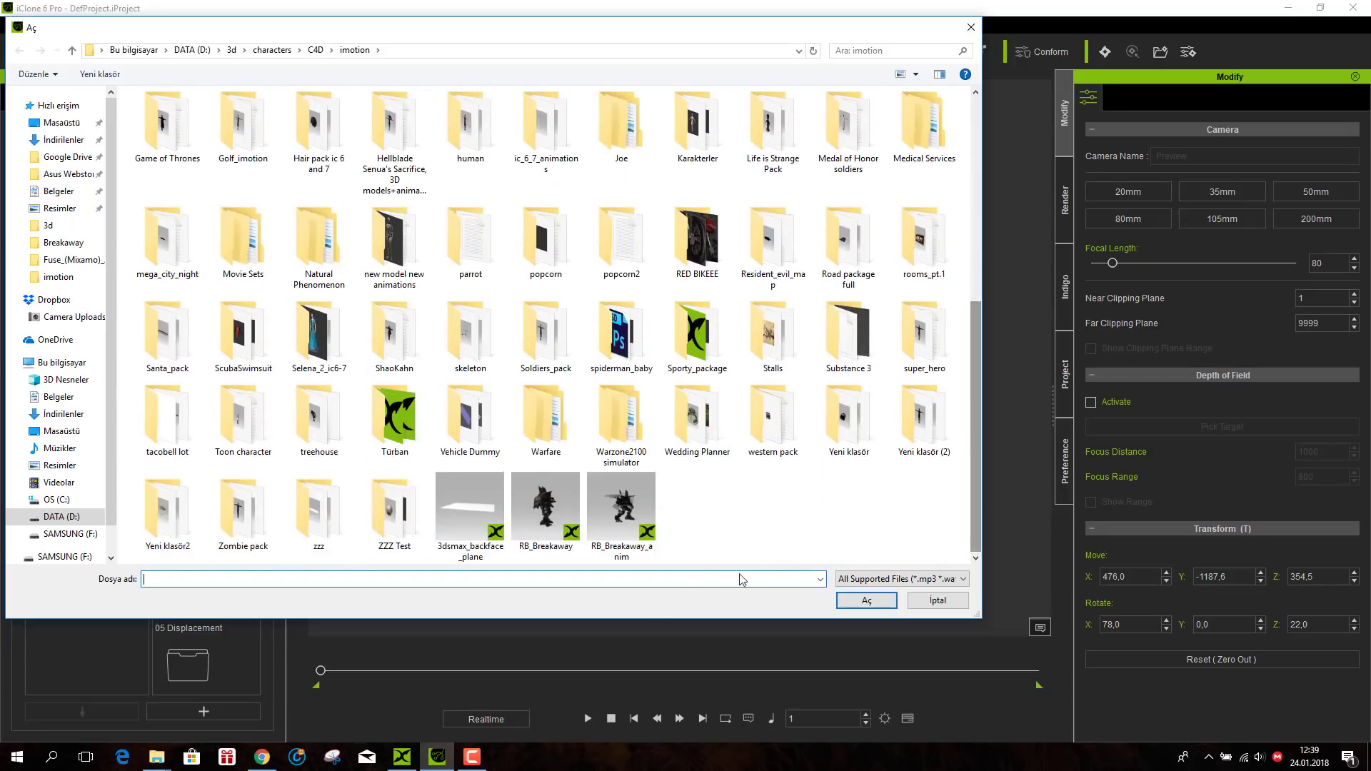
pyautogui.doubleClick(619, 508)
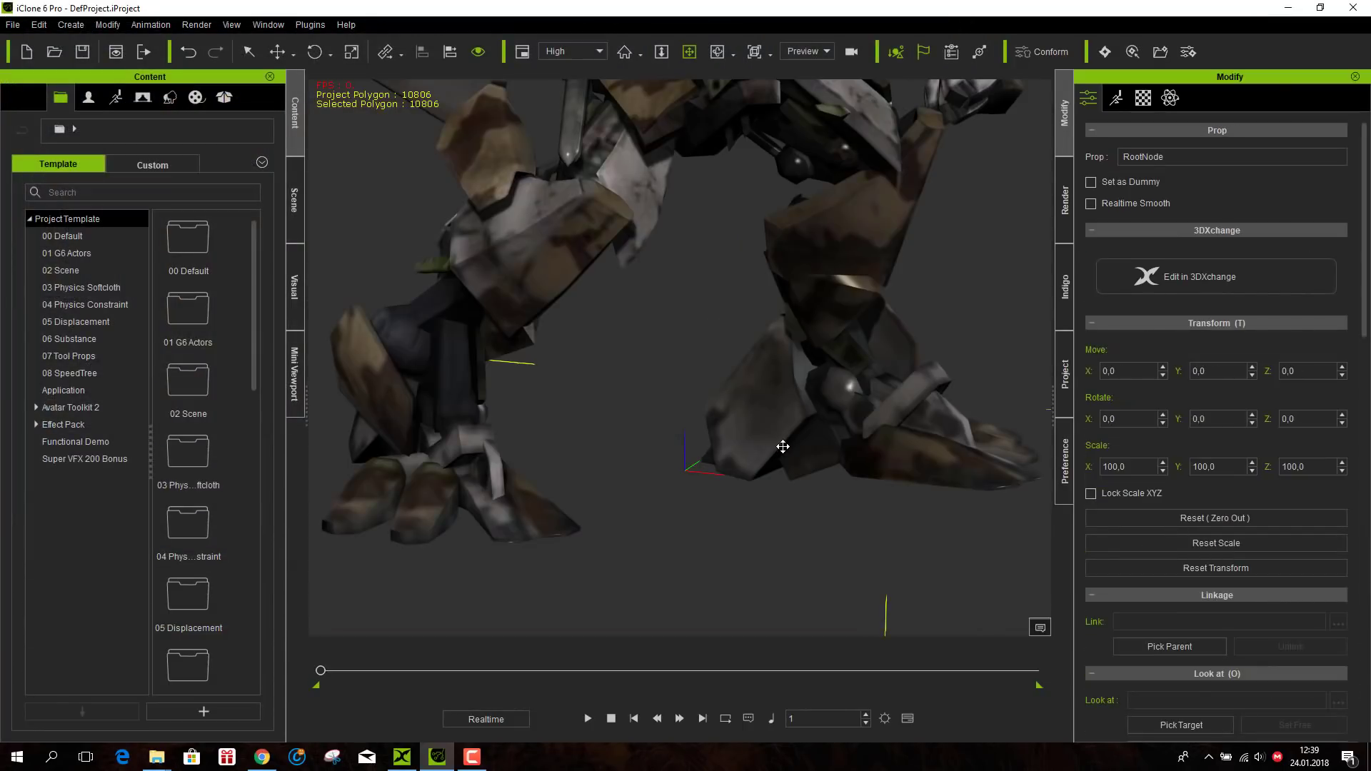
# - Make the Breakaway prop perform the RB_Breakaway_rb to Veh_CINEMA_4D_Main animation
pyautogui.click(625, 51)
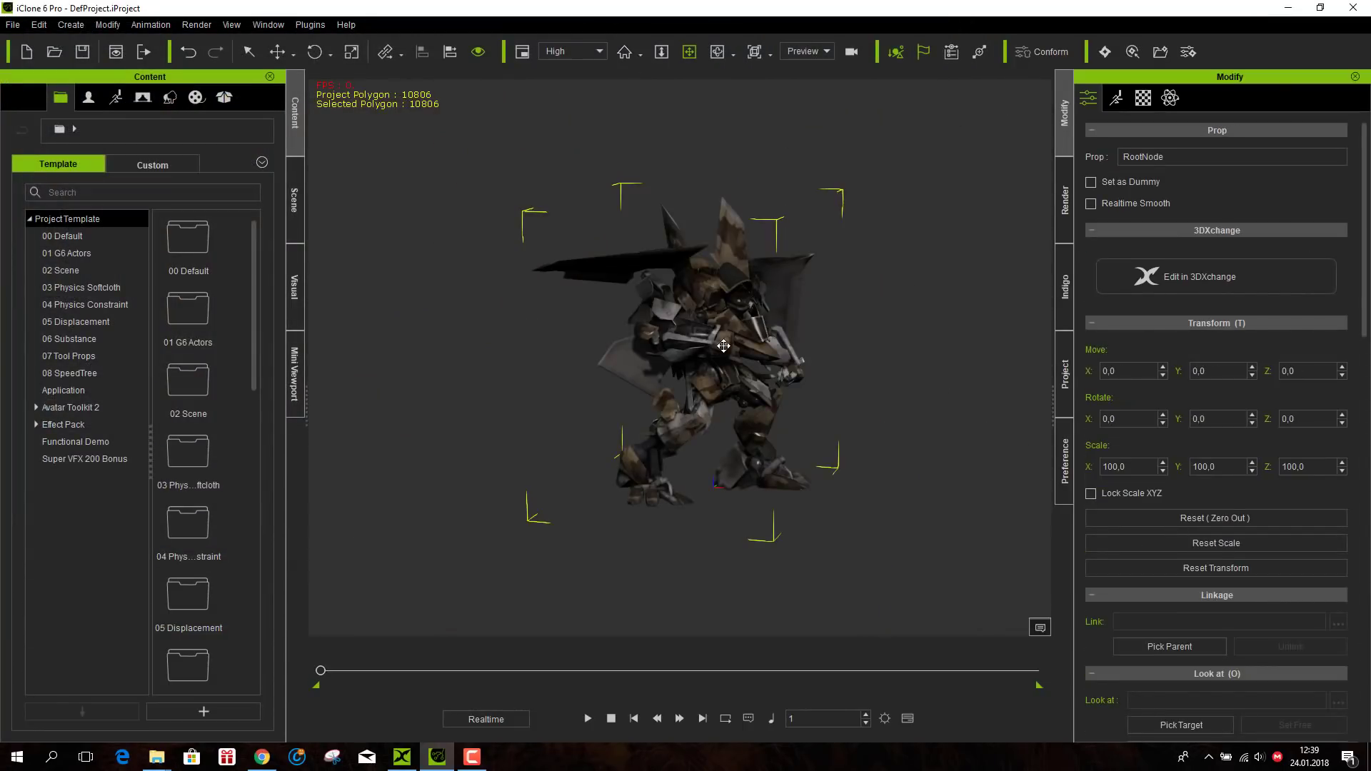
pyautogui.rightClick(711, 318)
pyautogui.moveTo(807, 486)
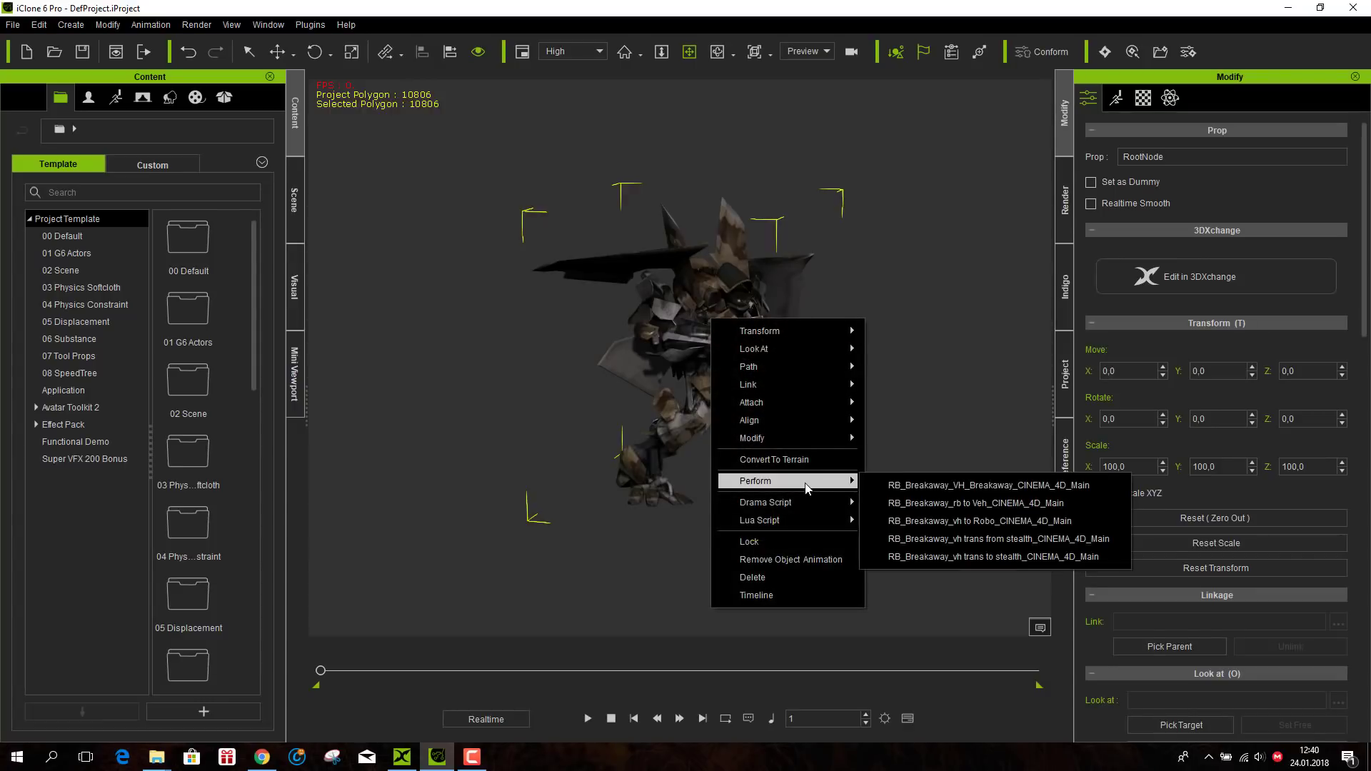
pyautogui.click(905, 503)
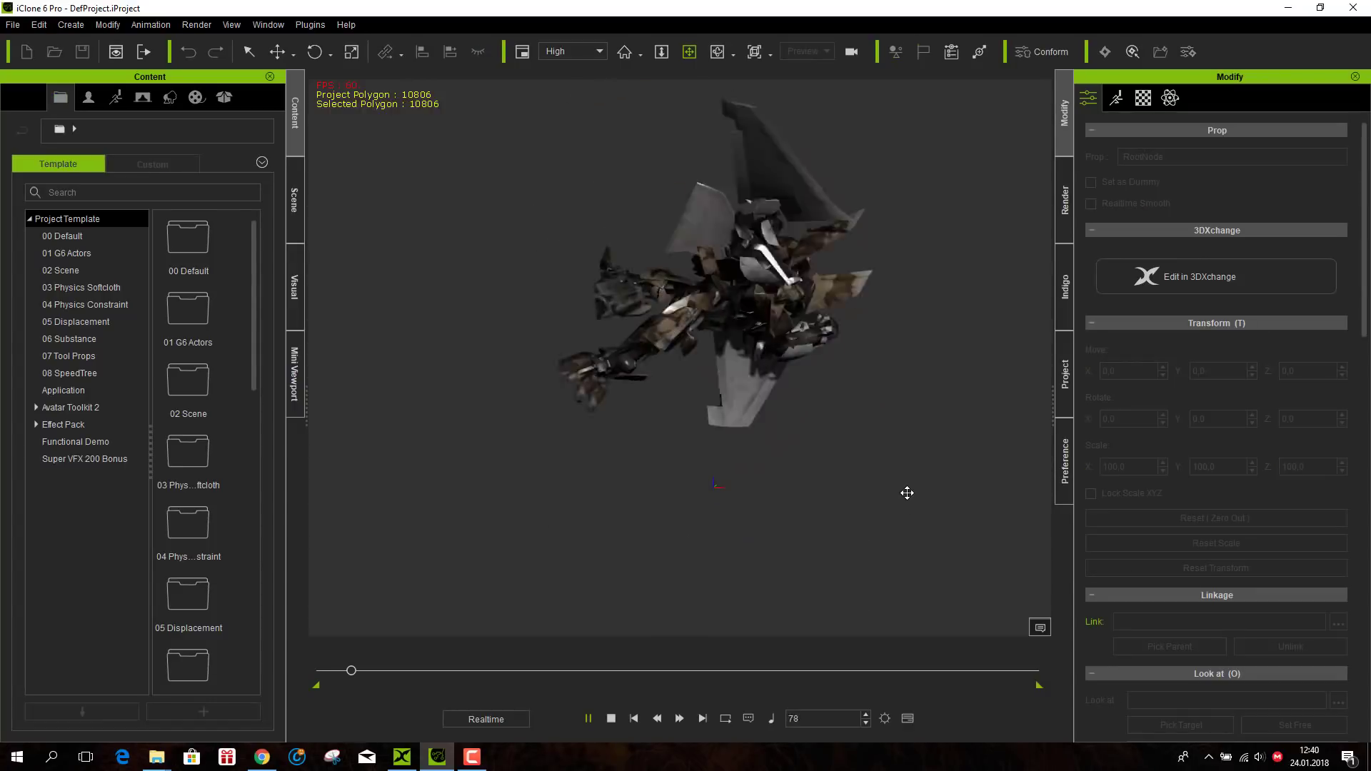
# - Make the Breakaway prop perform the RB_Breakaway_vh to Robo_CINEMA_4D_Main animation from the first frame, and stop playback
pyautogui.click(612, 719)
pyautogui.rightClick(714, 357)
pyautogui.moveTo(814, 519)
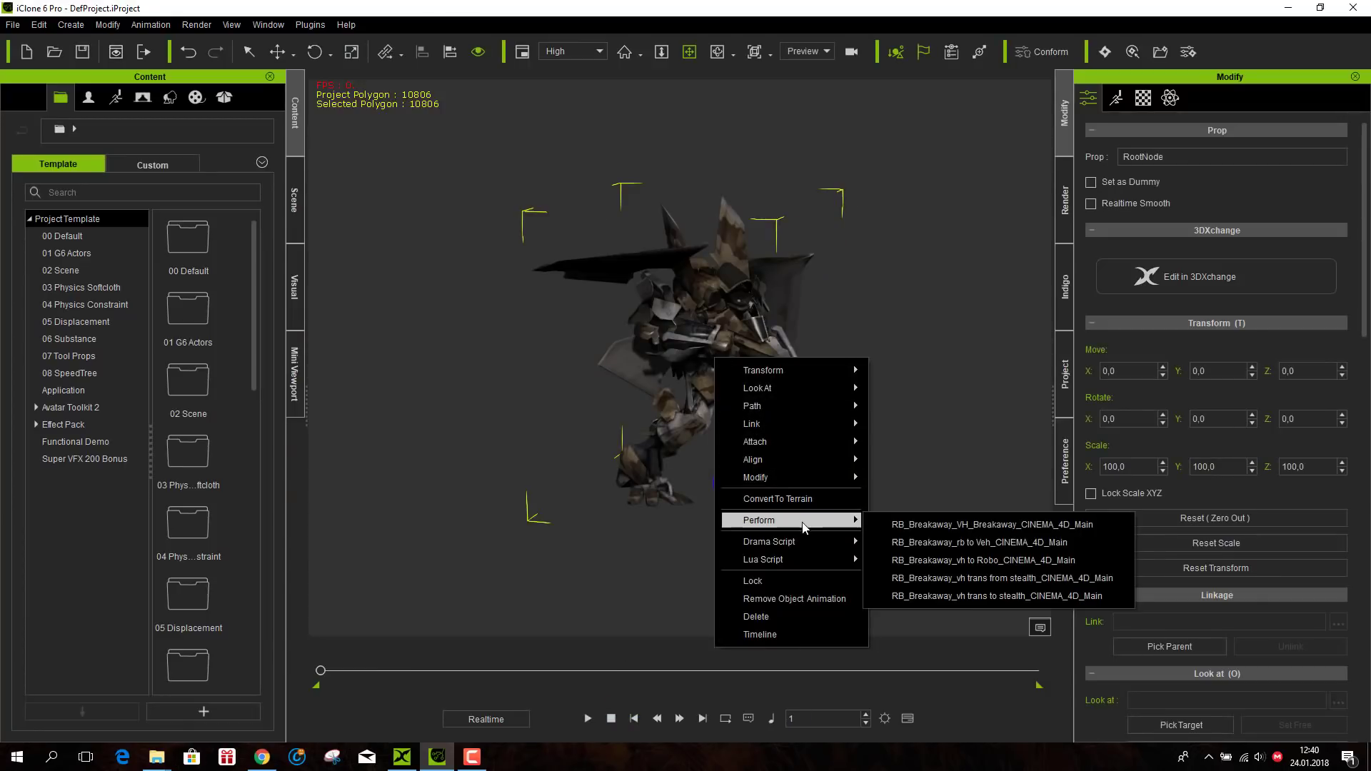
pyautogui.click(912, 561)
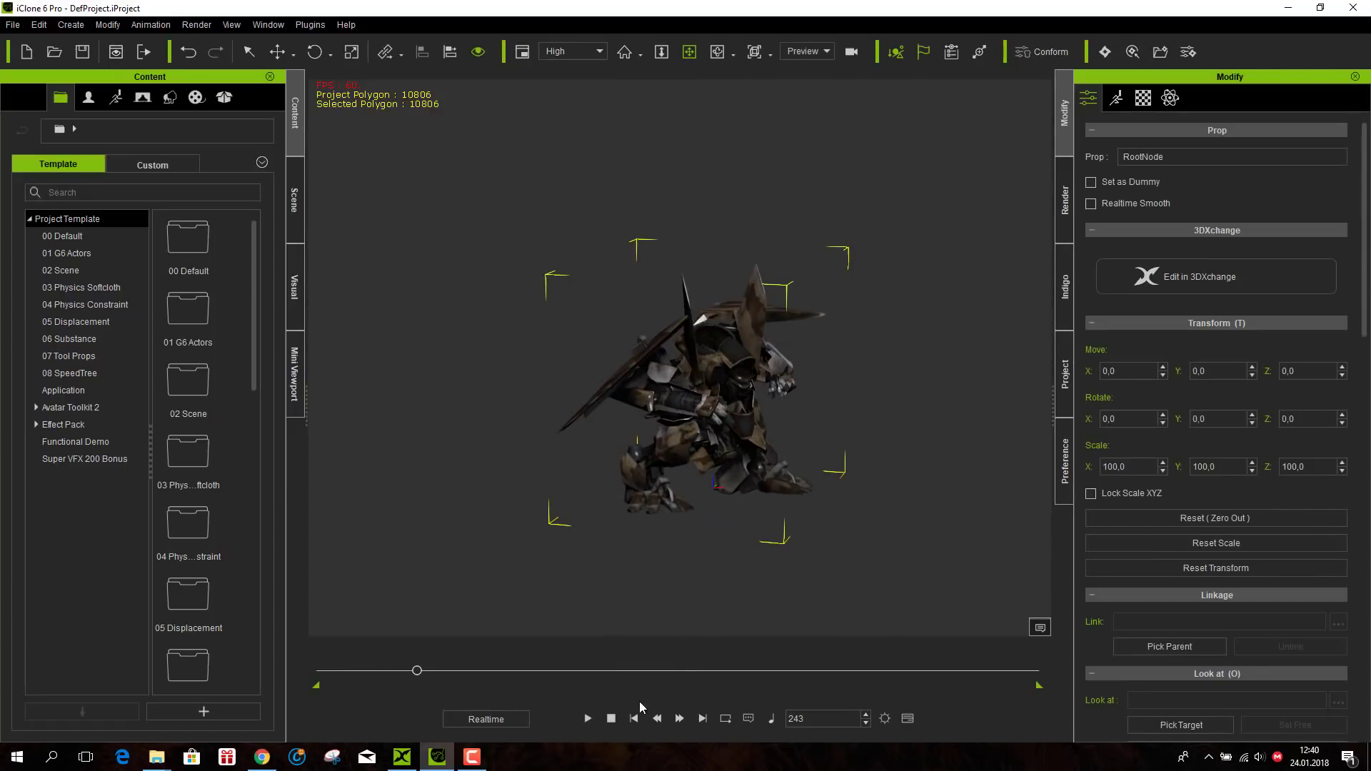
pyautogui.click(611, 718)
# - Make the prop perform the vh trans from stealth and the vh trans to stealth animations, stopping playback after each one
pyautogui.rightClick(692, 383)
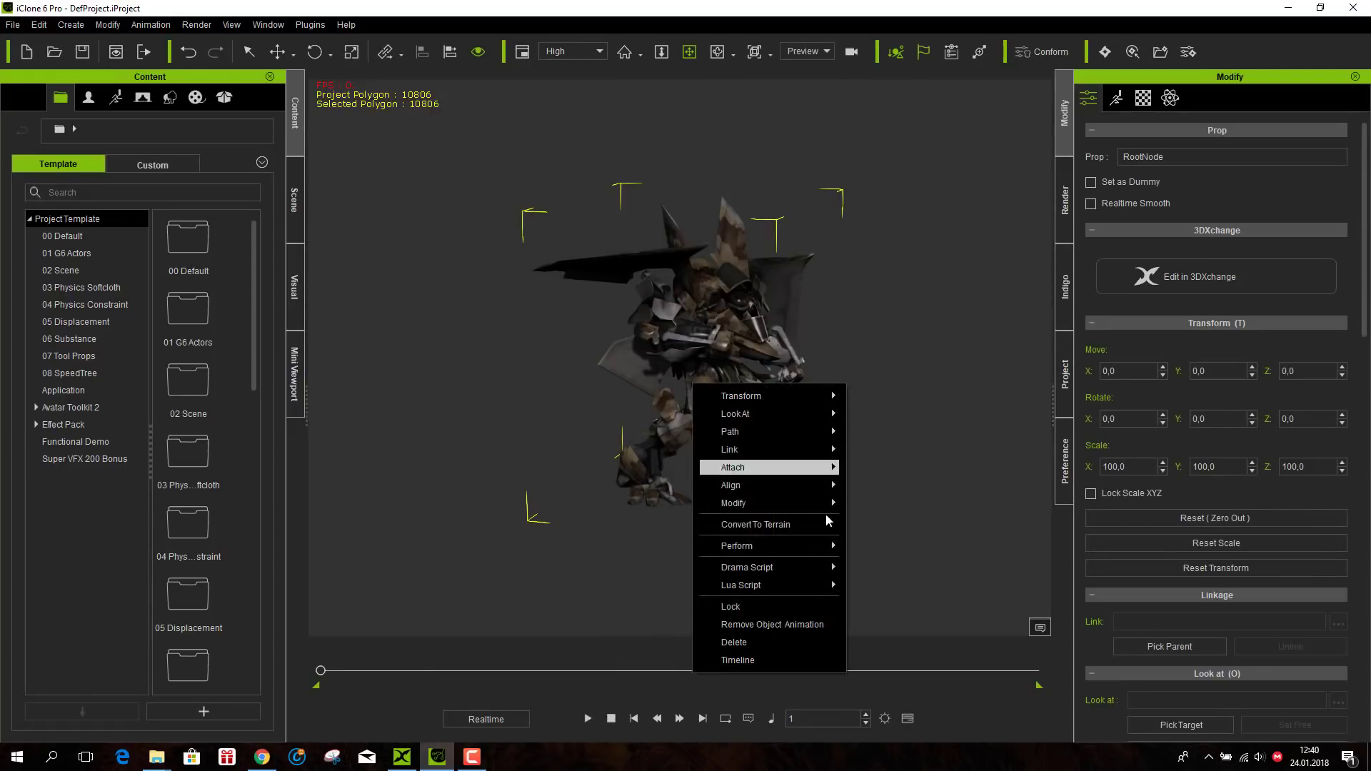
pyautogui.moveTo(821, 545)
pyautogui.click(909, 604)
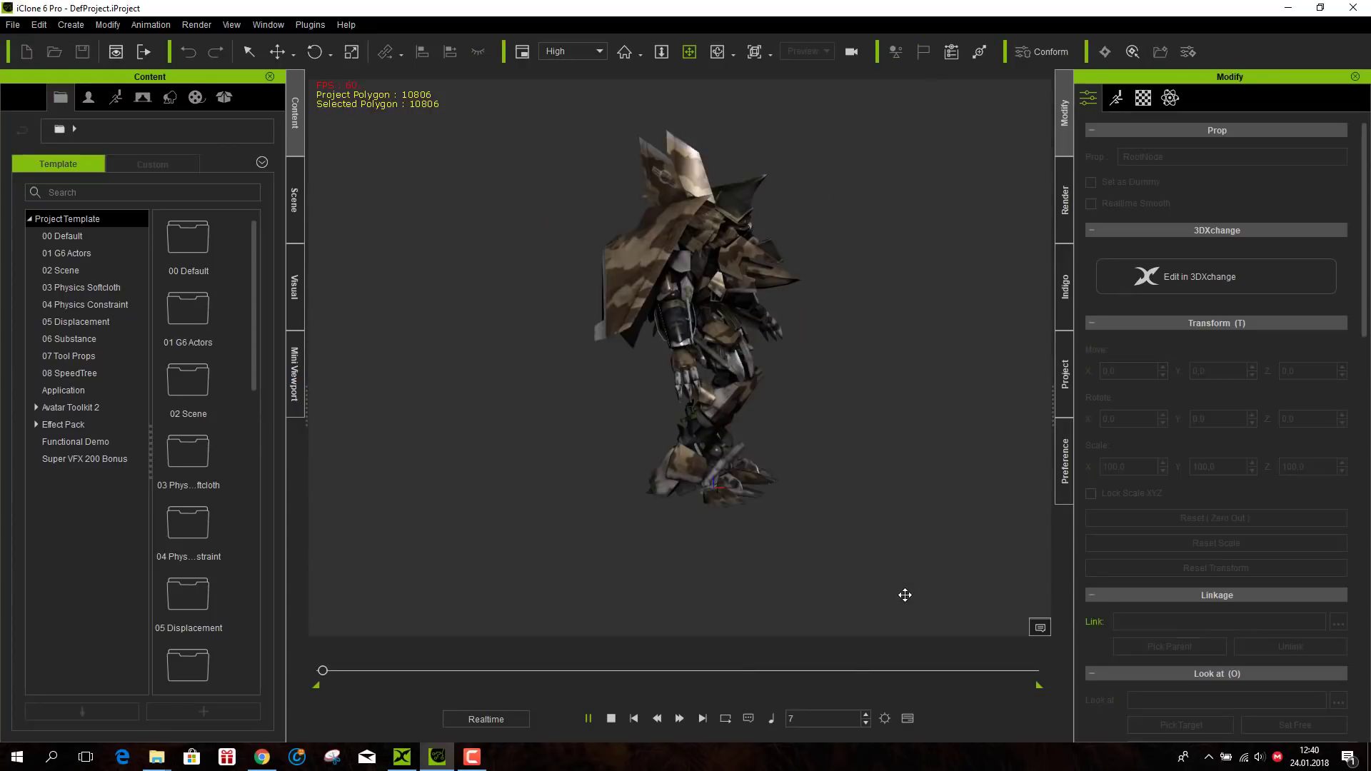
pyautogui.click(611, 718)
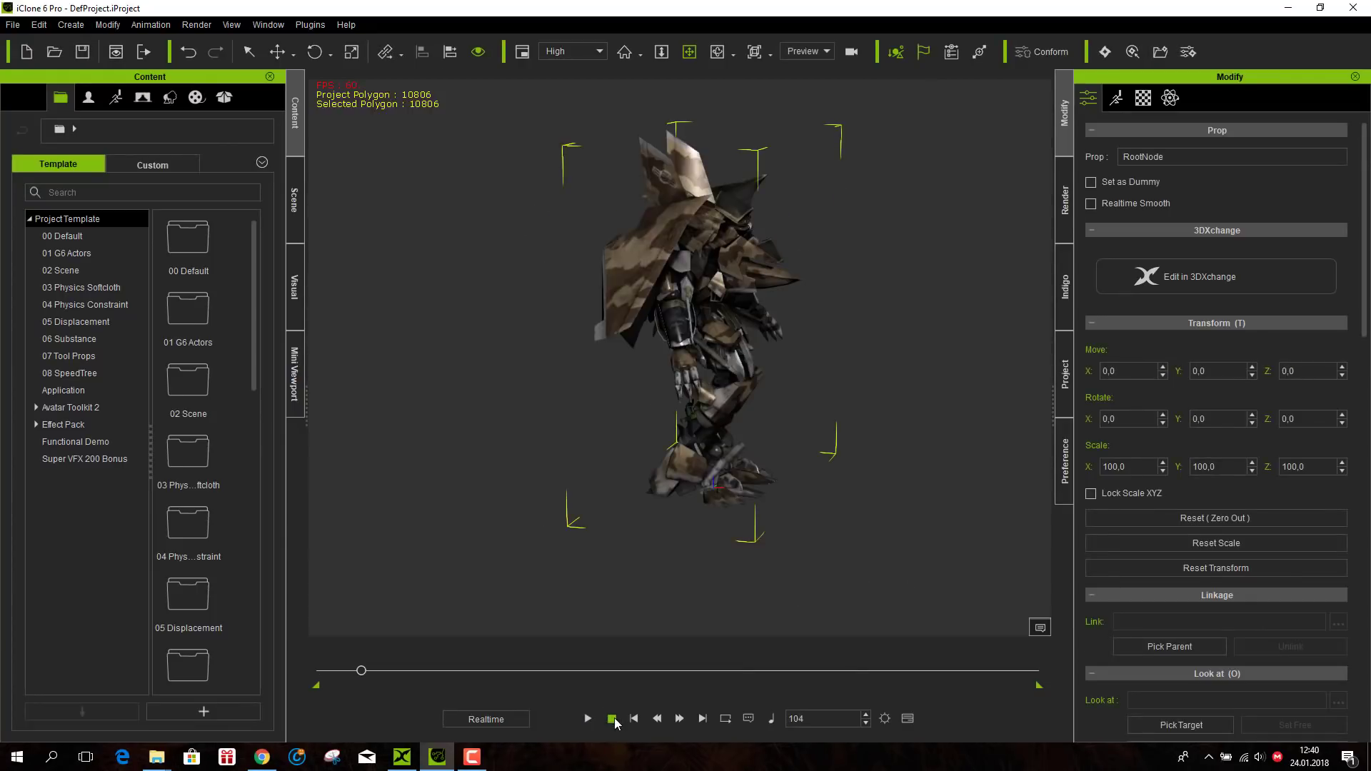
pyautogui.rightClick(717, 374)
pyautogui.moveTo(801, 543)
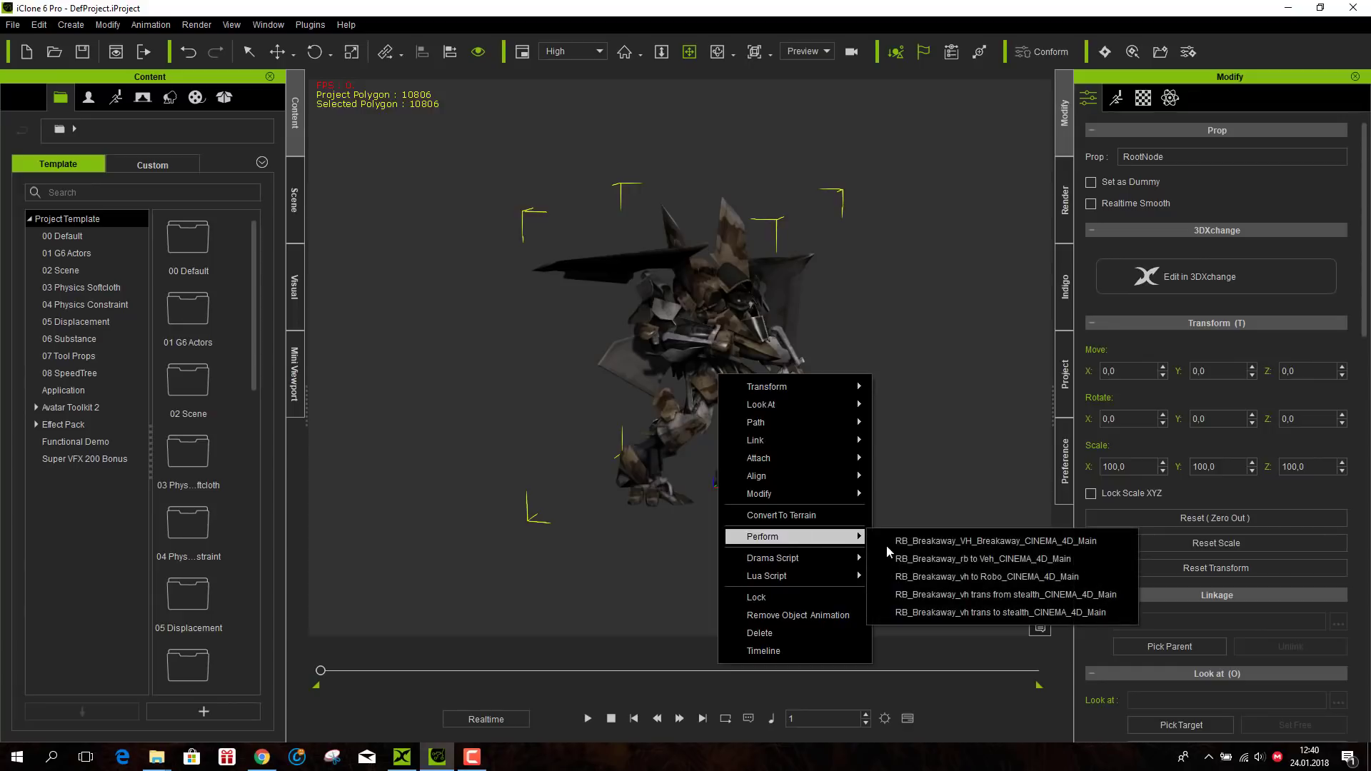
pyautogui.click(921, 604)
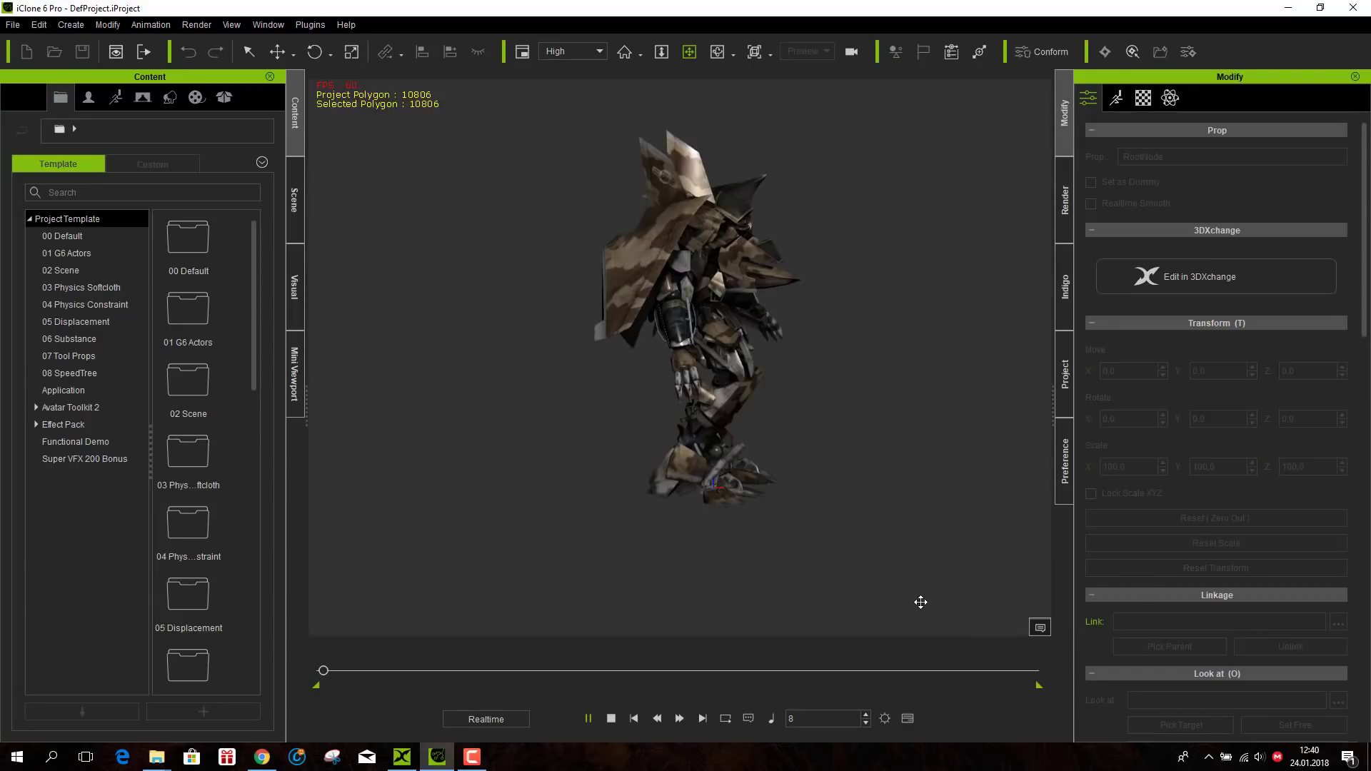
pyautogui.click(611, 719)
# - Try to make the prop perform the RB_Breakaway_VH_Breakaway_CINEMA_4D_Main animation
pyautogui.rightClick(717, 342)
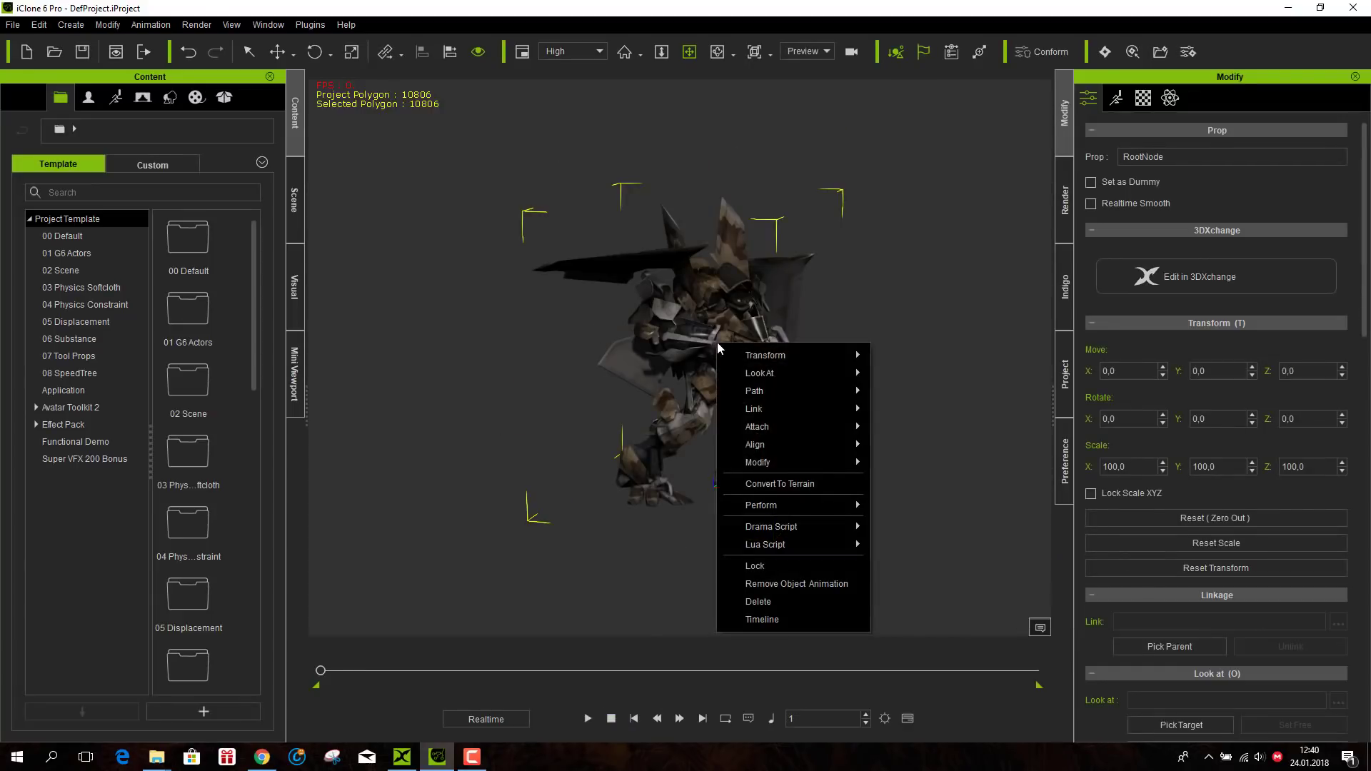
pyautogui.moveTo(800, 507)
pyautogui.click(919, 510)
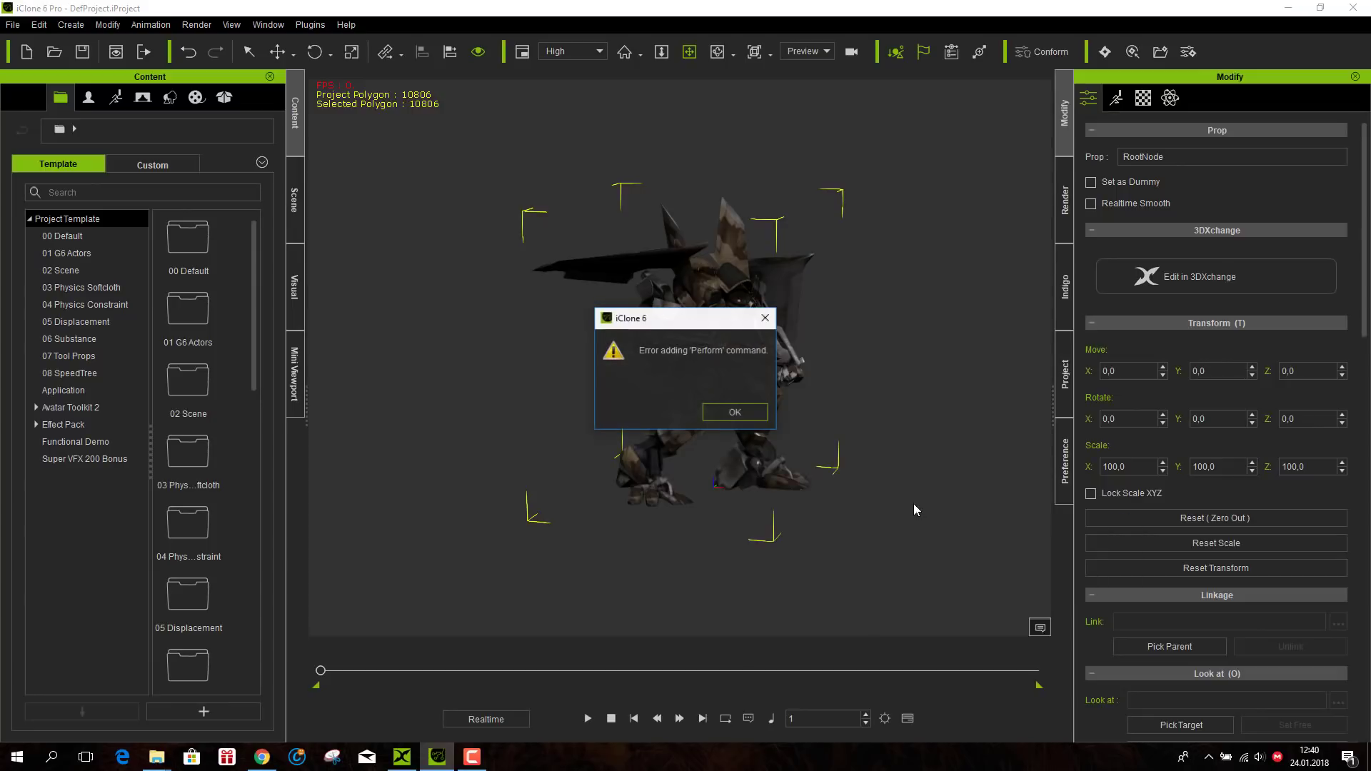
pyautogui.click(735, 412)
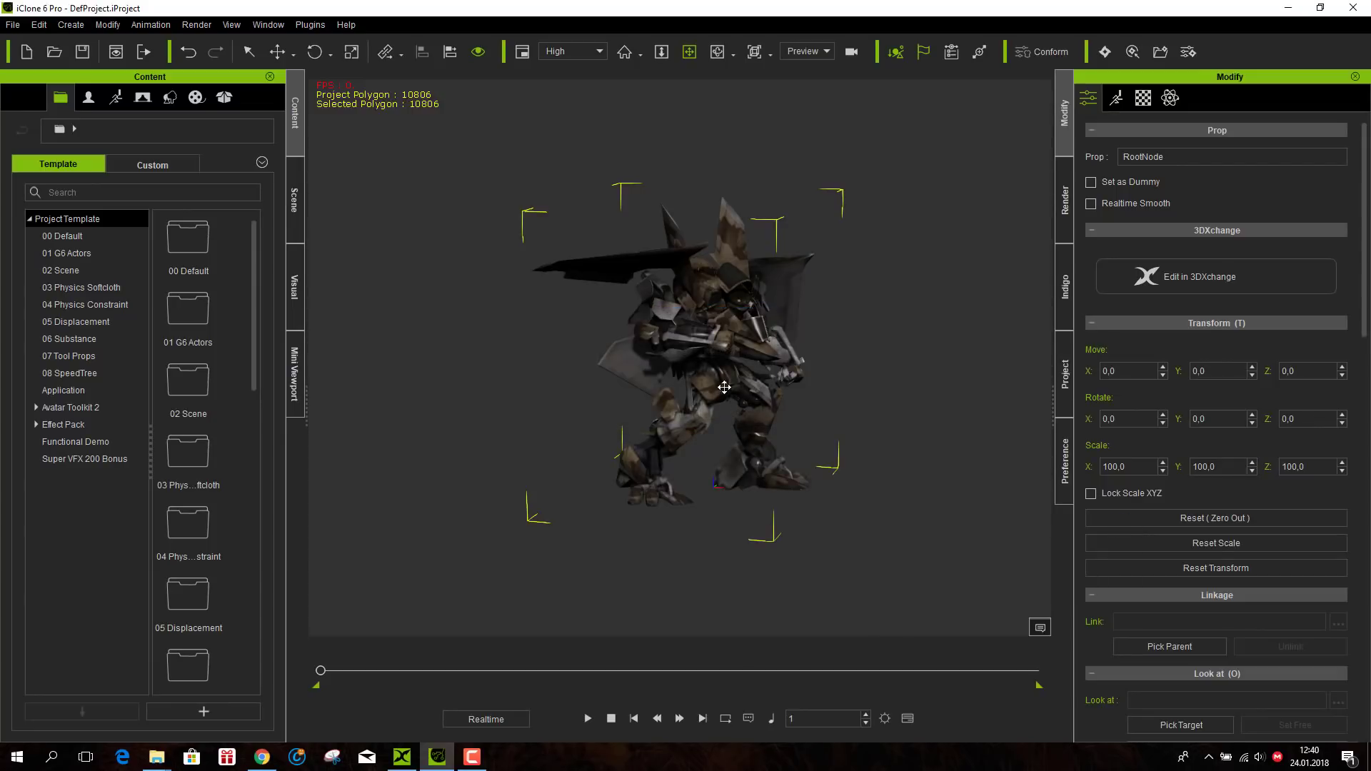
# - Make the prop perform the rb to Veh animation and, after stopping it, the vh to Robo animation, returning to the first frame
pyautogui.rightClick(726, 348)
pyautogui.moveTo(818, 513)
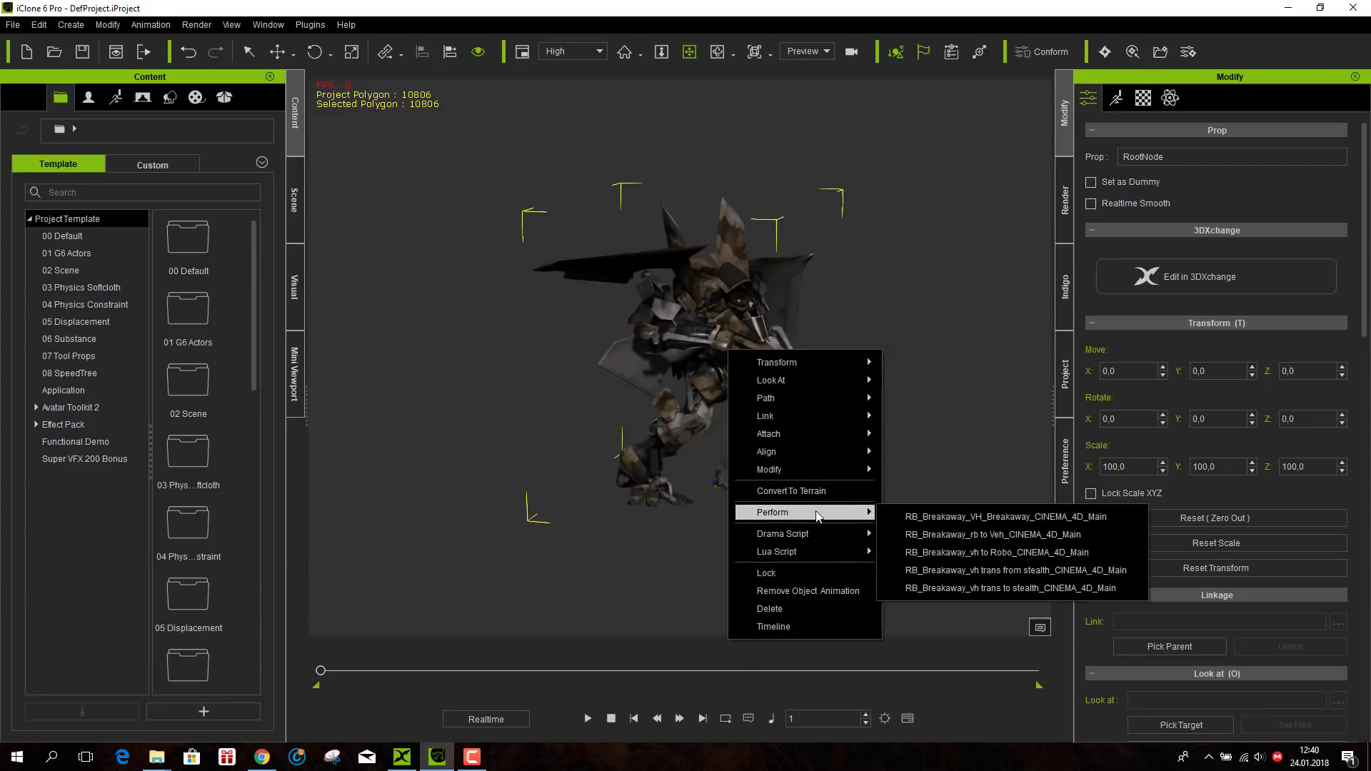
pyautogui.click(928, 535)
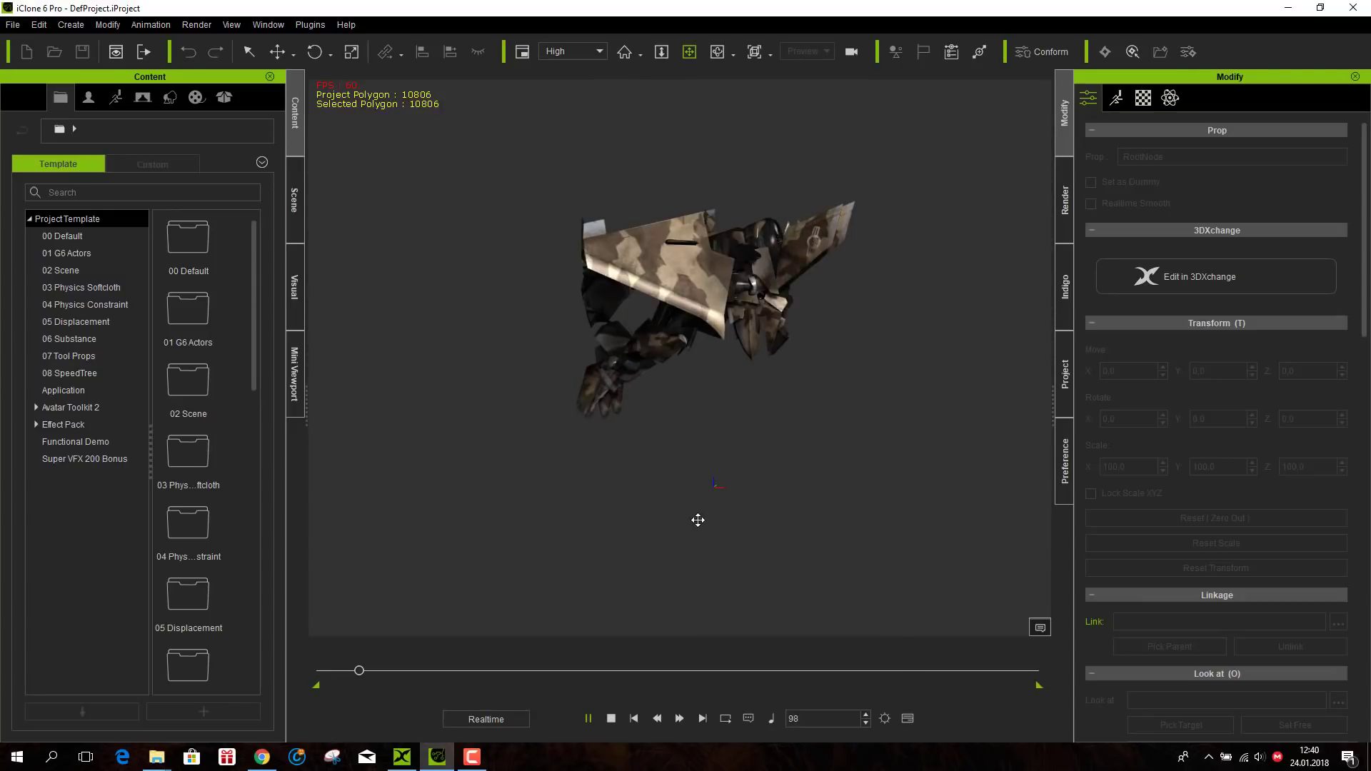
pyautogui.click(611, 717)
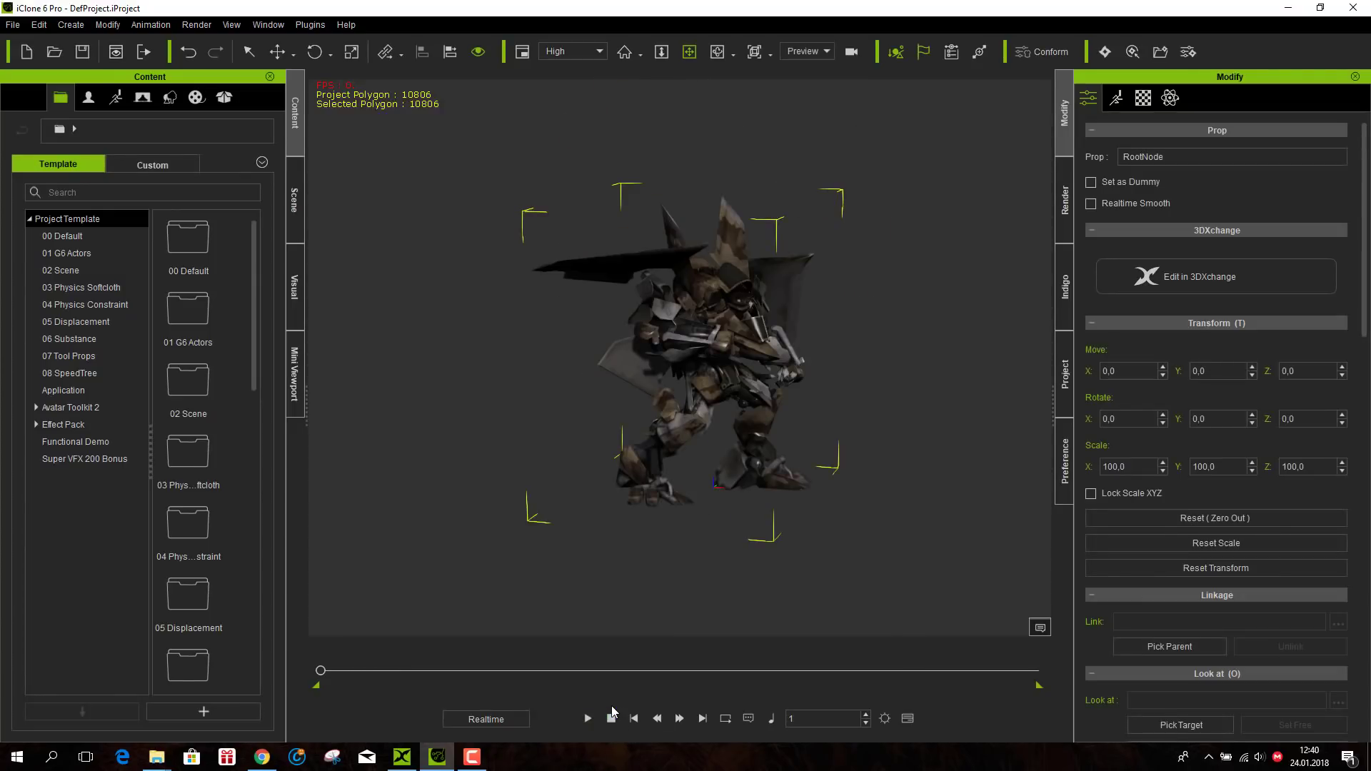
pyautogui.rightClick(693, 325)
pyautogui.moveTo(790, 485)
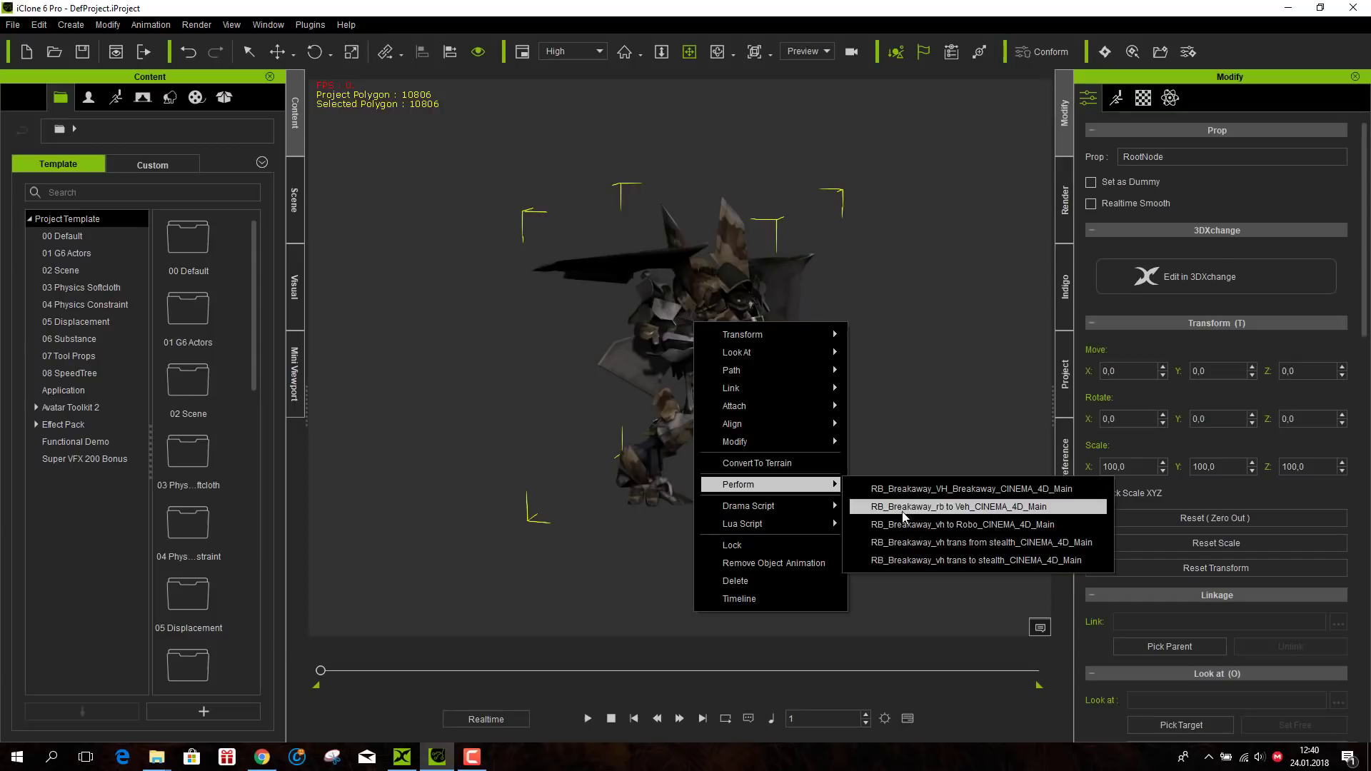
pyautogui.click(895, 527)
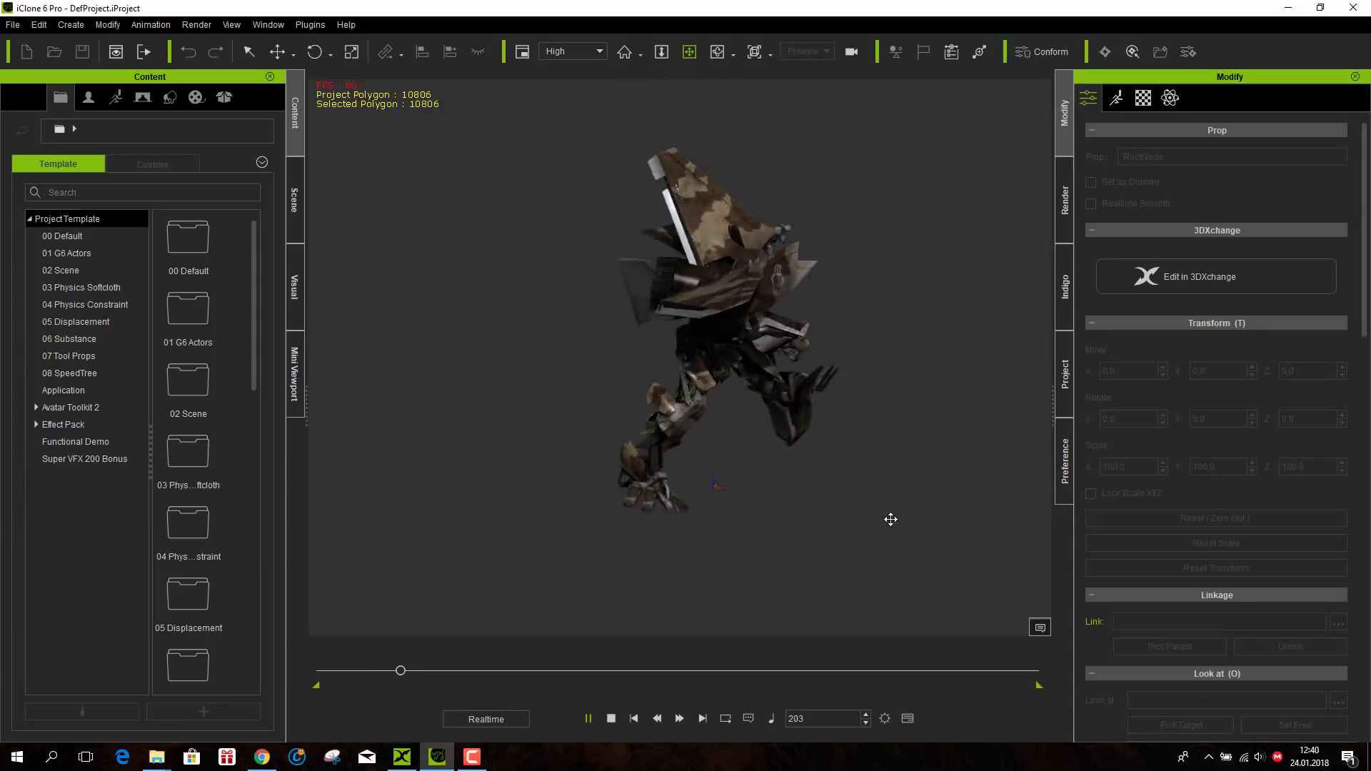
pyautogui.click(611, 718)
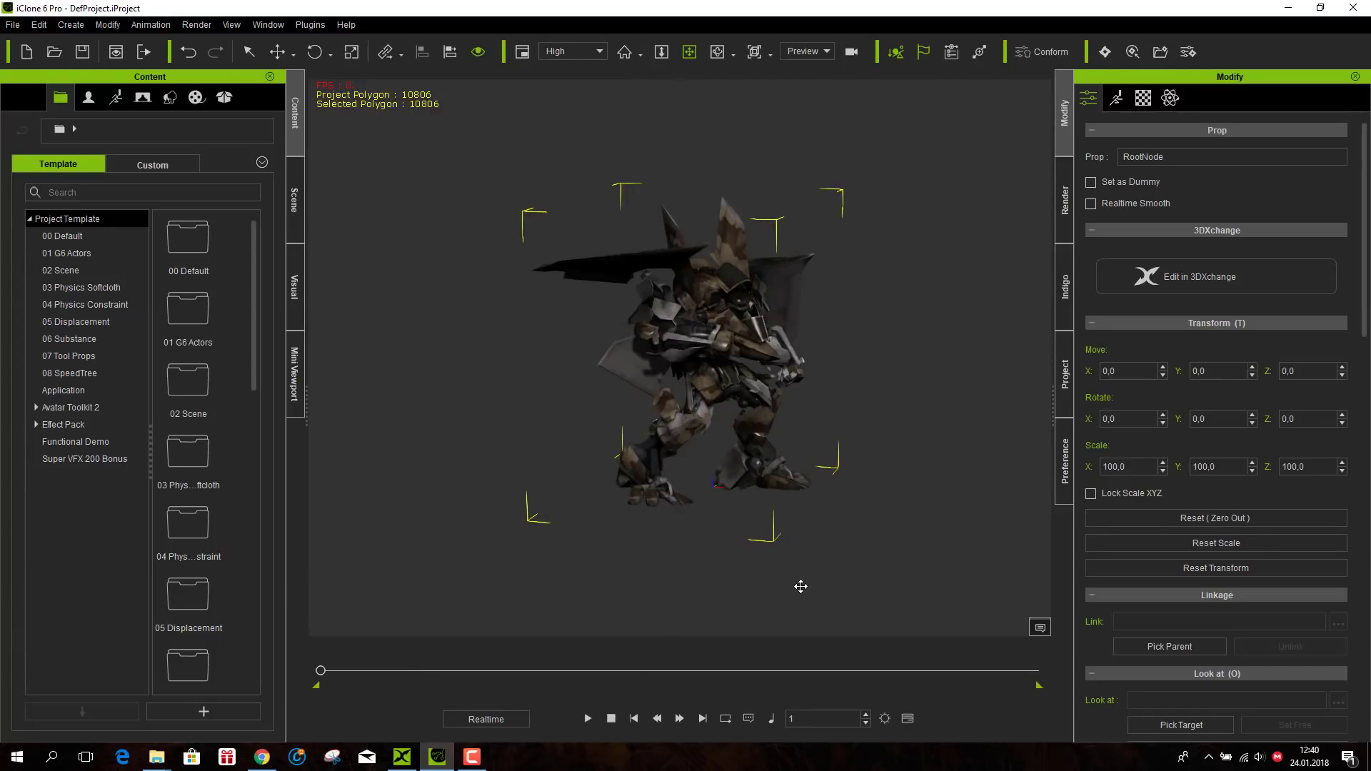
# - Switch to the Breakaway folder in File Explorer and open RB_Breakaway.fbx in 3DXchange, accepting the FBX import
pyautogui.moveTo(172, 766)
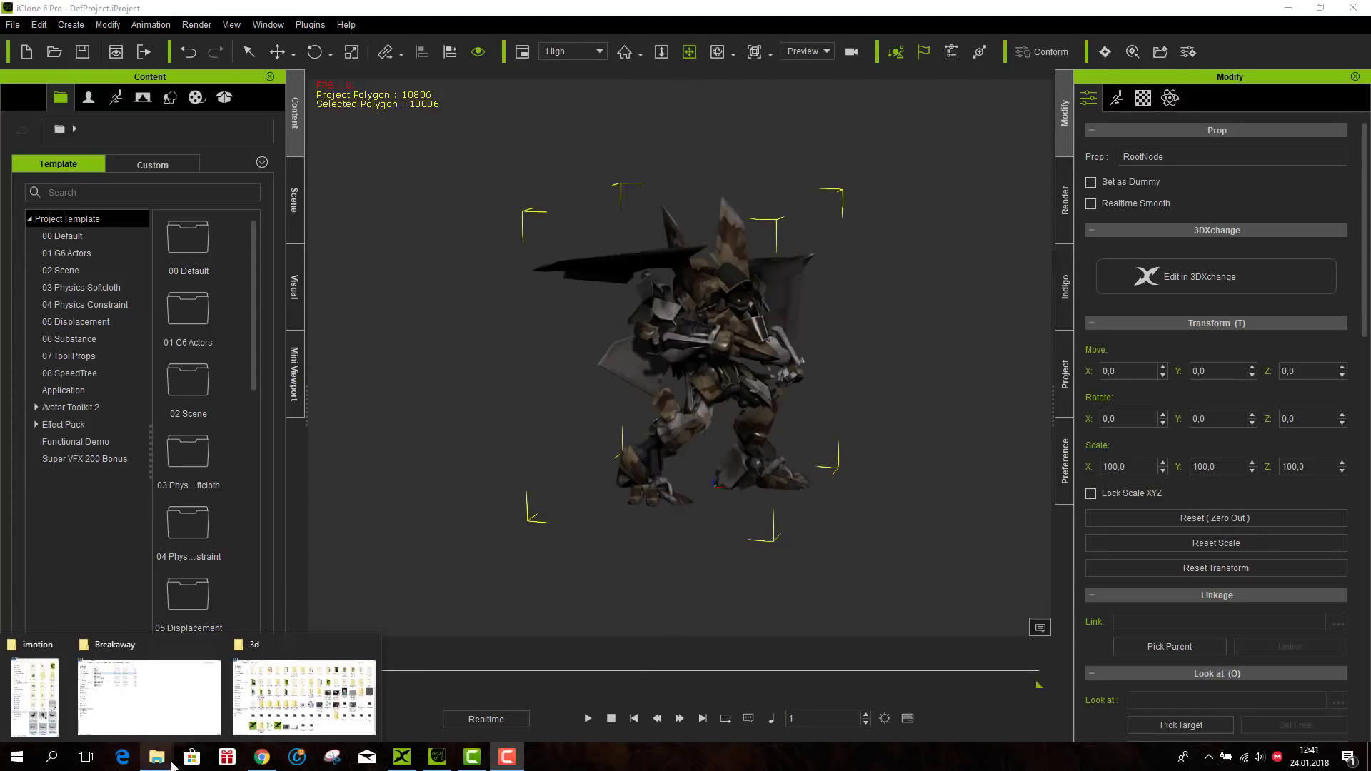
pyautogui.click(129, 717)
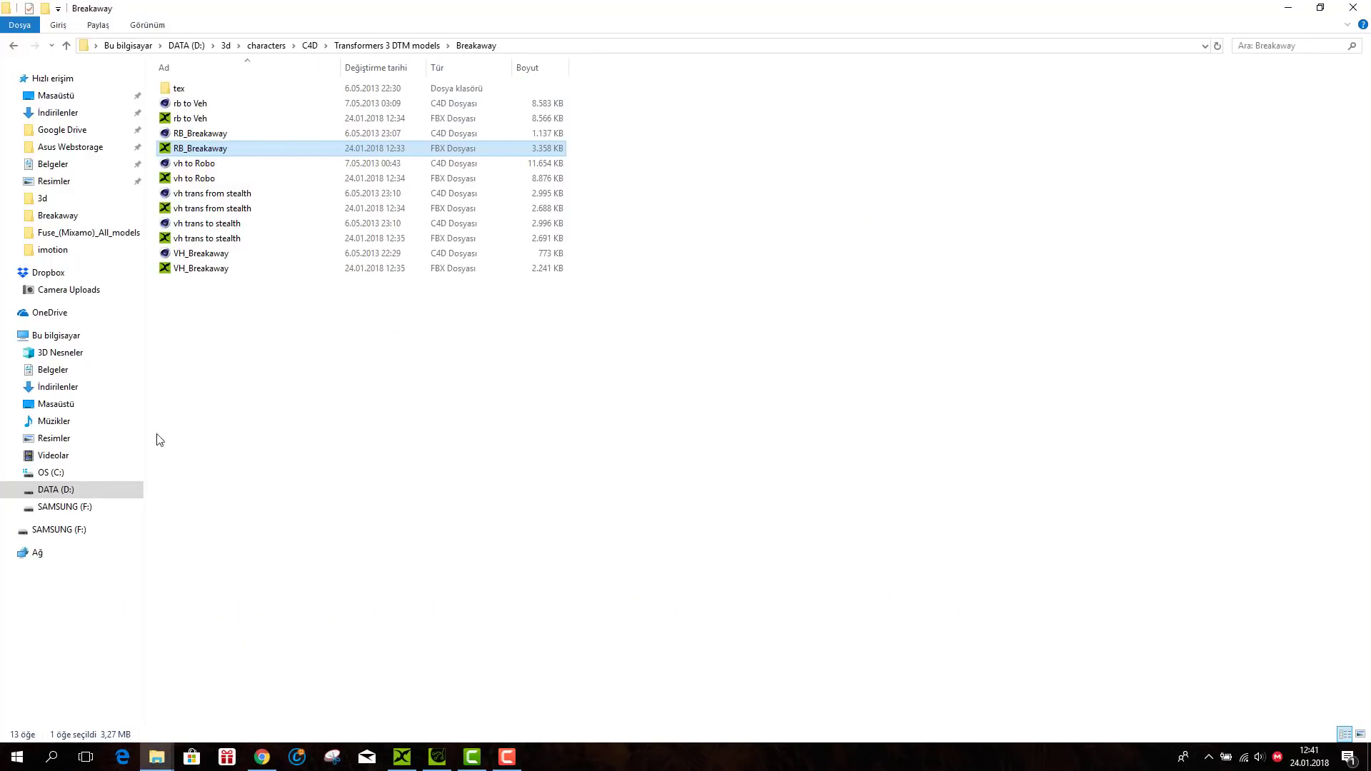
pyautogui.doubleClick(176, 149)
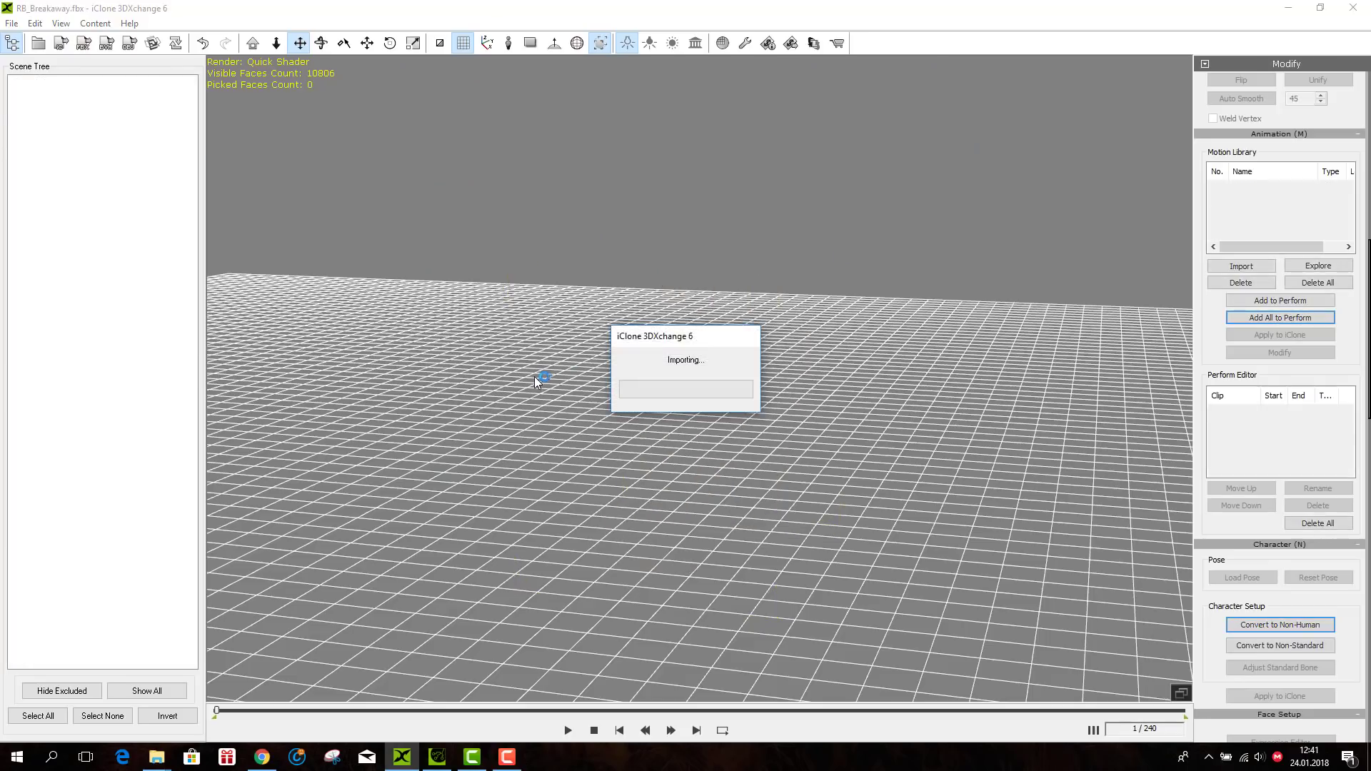
pyautogui.click(604, 362)
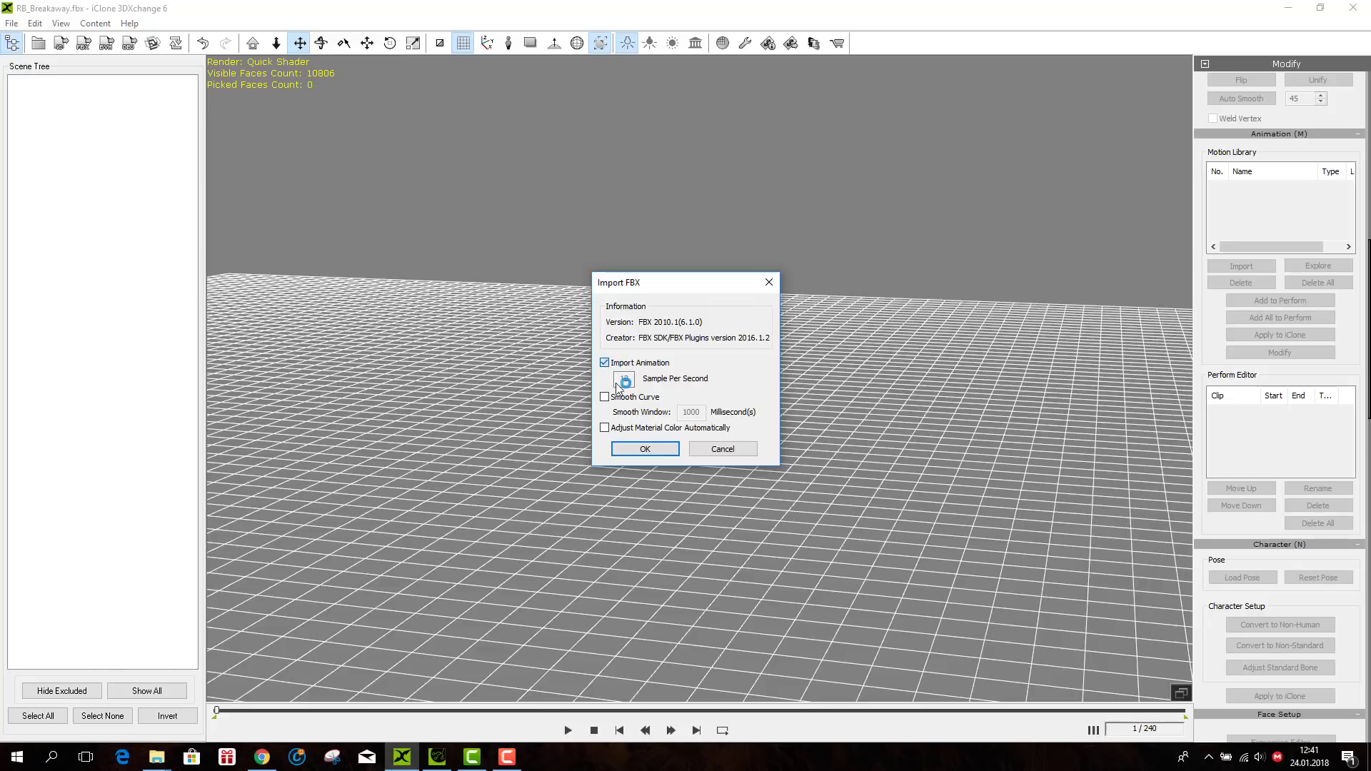
pyautogui.click(648, 448)
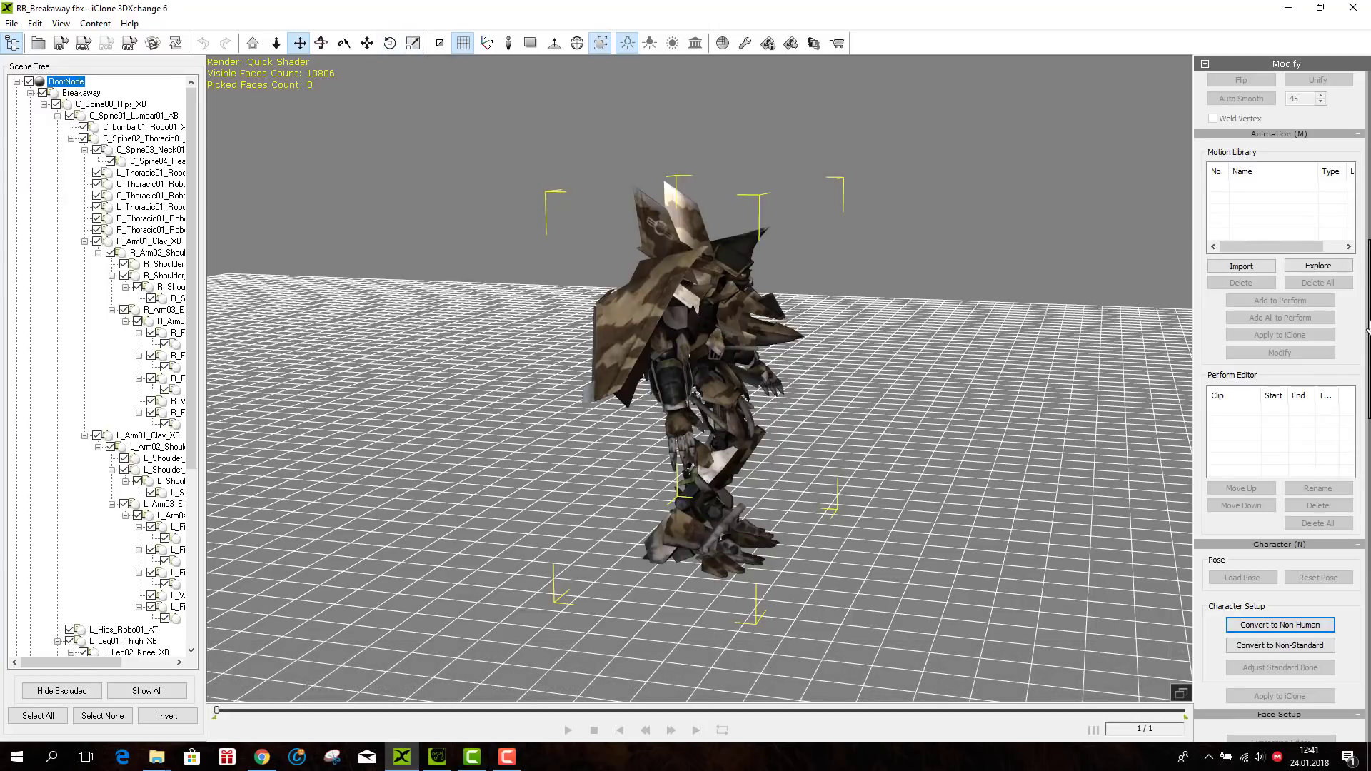
# - Set the Breakaway model's Z rotation to 90 degrees and briefly show the reference dummy beside it
pyautogui.scroll(5, 1362, 179)
pyautogui.scroll(2, 1362, 178)
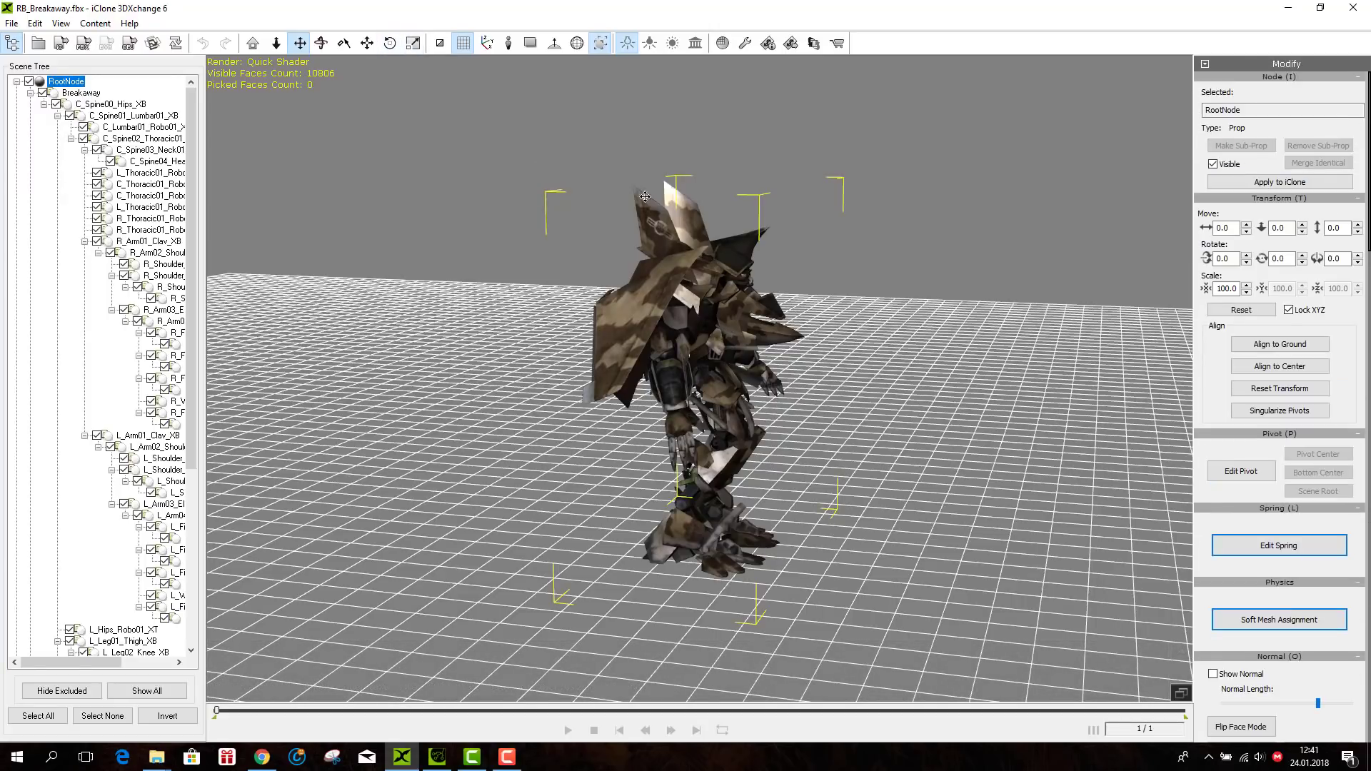
pyautogui.click(390, 44)
pyautogui.moveTo(770, 573); pyautogui.dragTo(759, 573)
pyautogui.doubleClick(1335, 264)
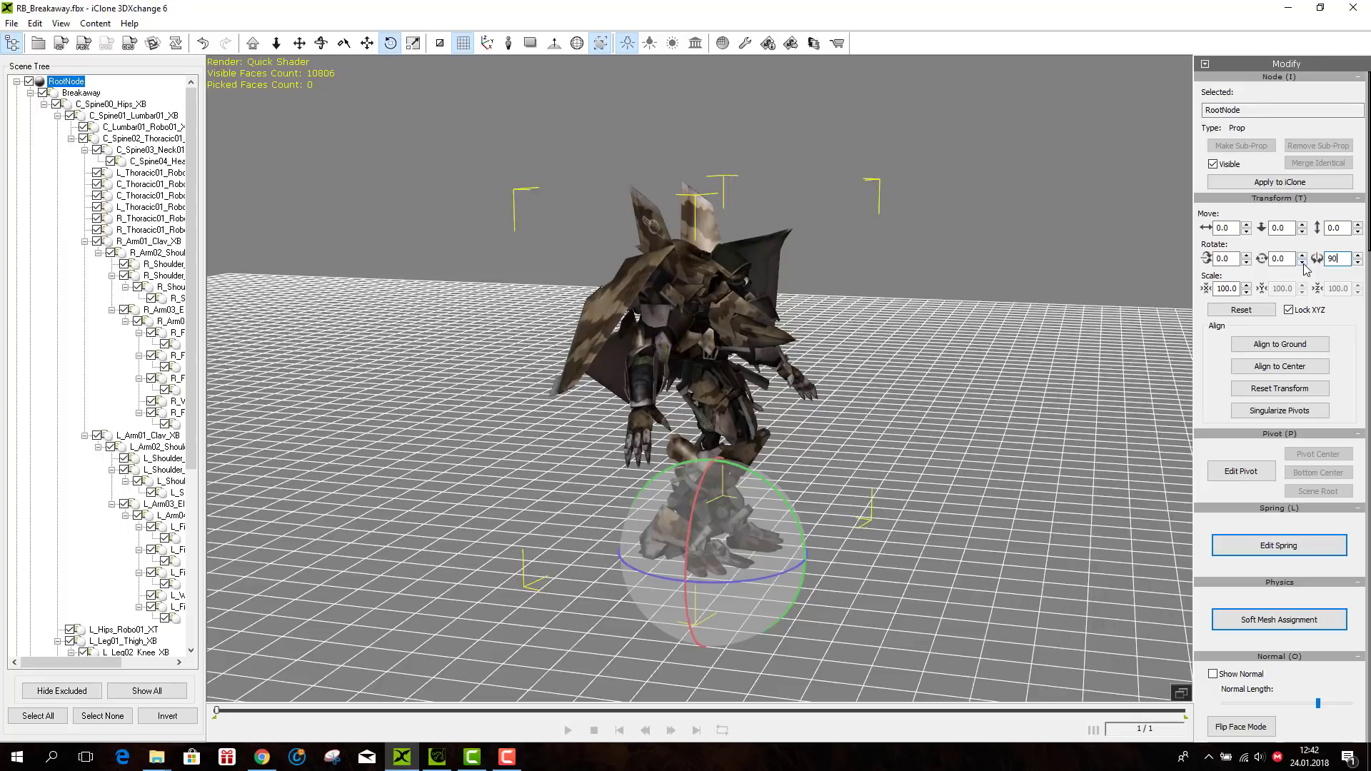
pyautogui.write('90')
pyautogui.press('Return')
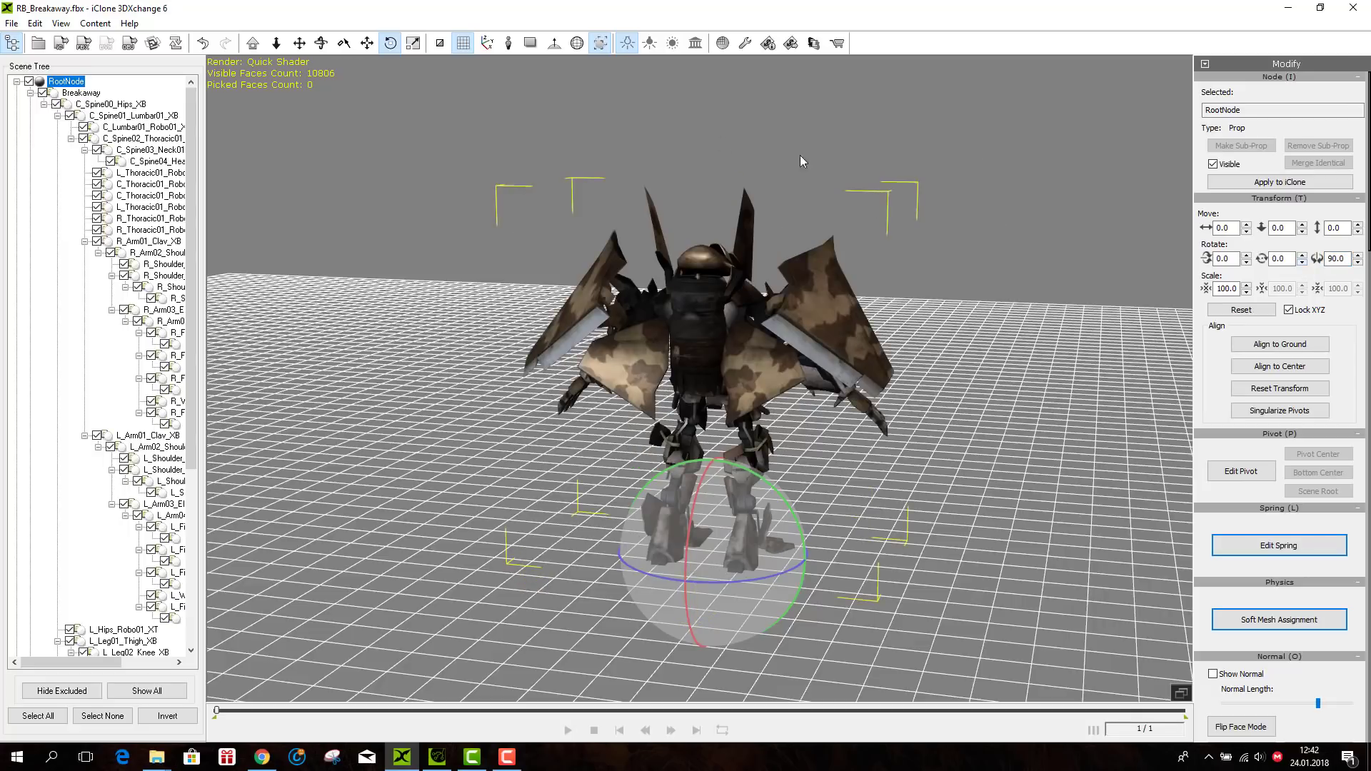
pyautogui.click(508, 43)
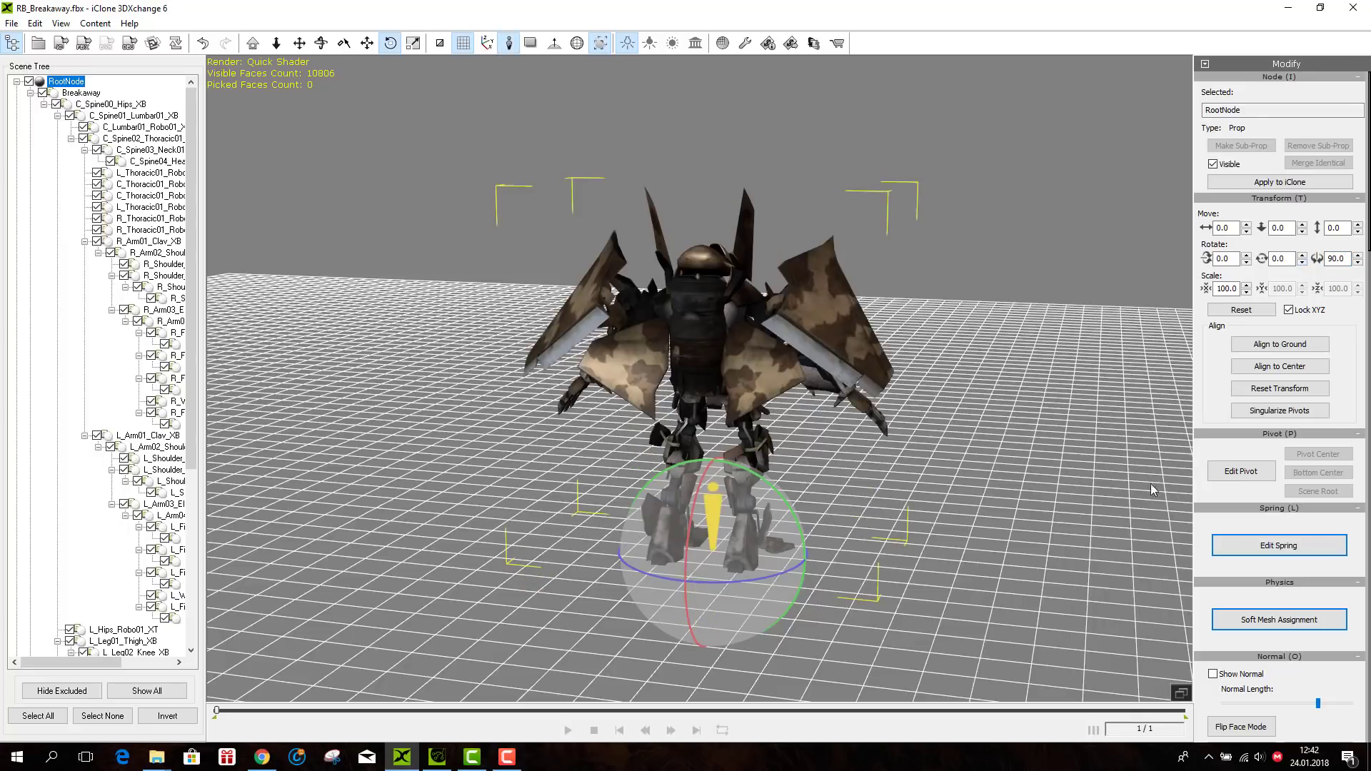
pyautogui.click(508, 45)
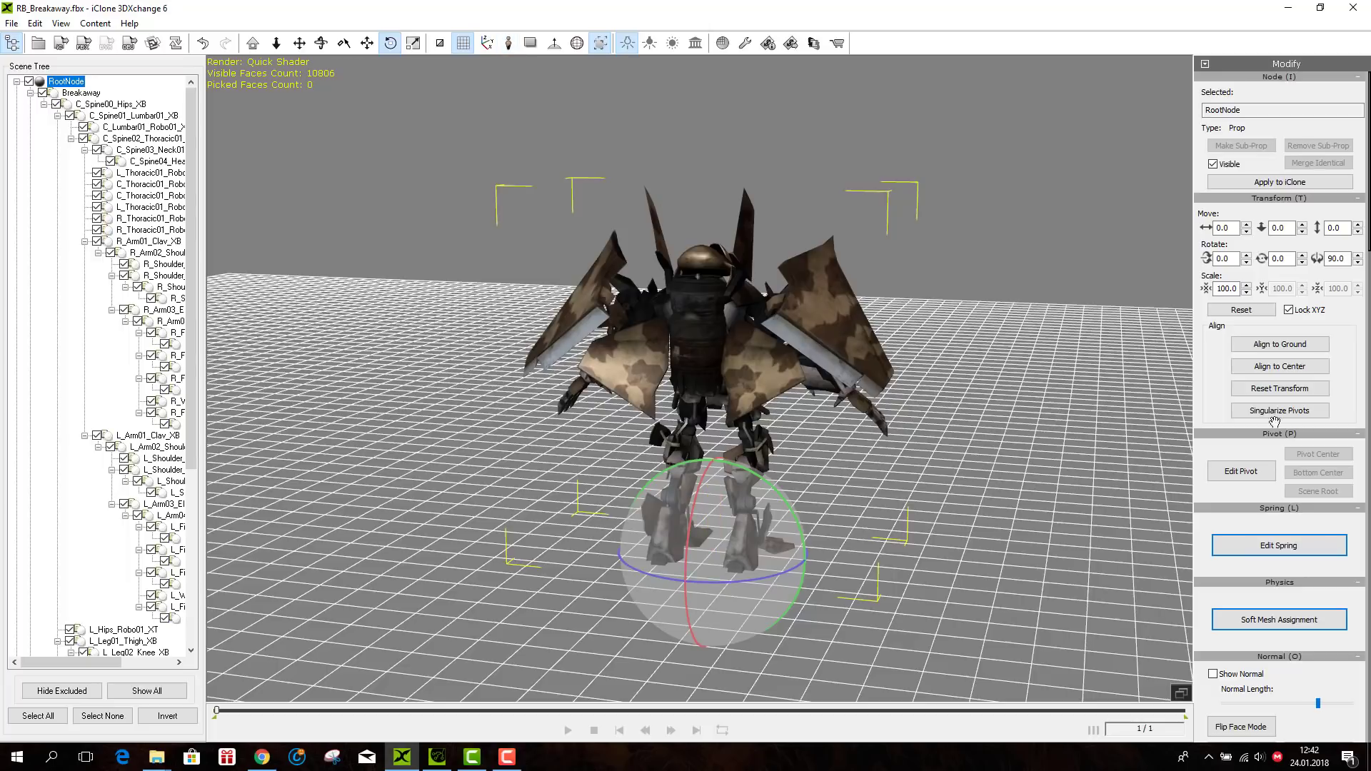
pyautogui.moveTo(1368, 211); pyautogui.dragTo(1368, 447)
pyautogui.click(1273, 379)
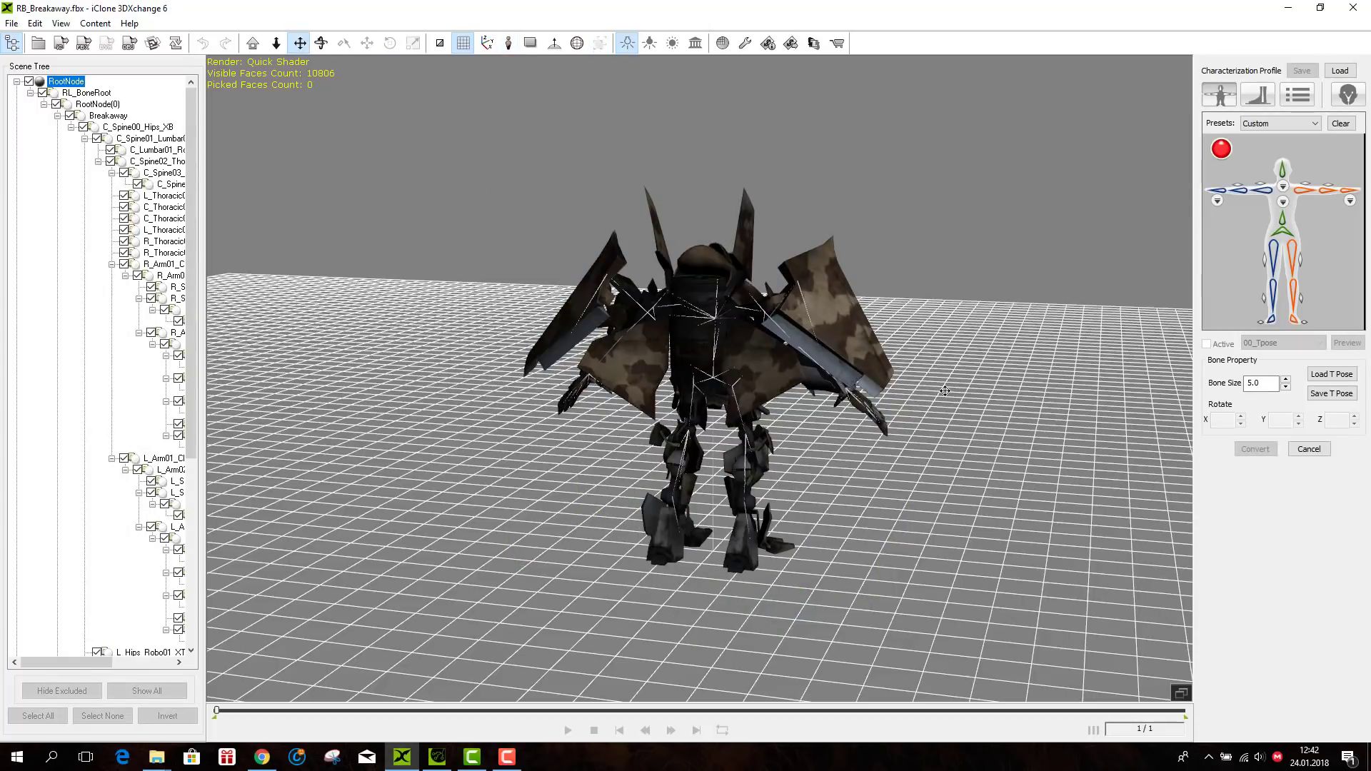
pyautogui.doubleClick(1250, 383)
pyautogui.write('20')
pyautogui.press('Return')
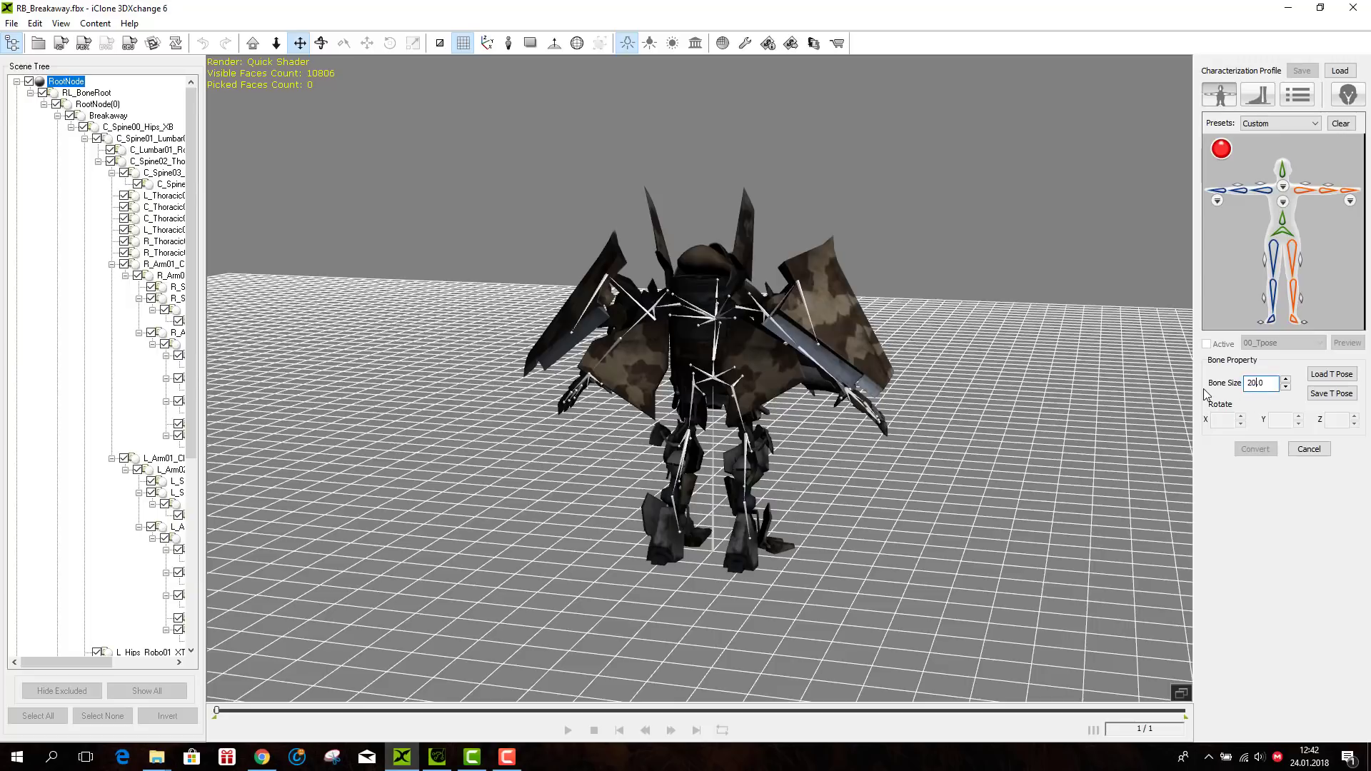
pyautogui.scroll(3, 734, 525)
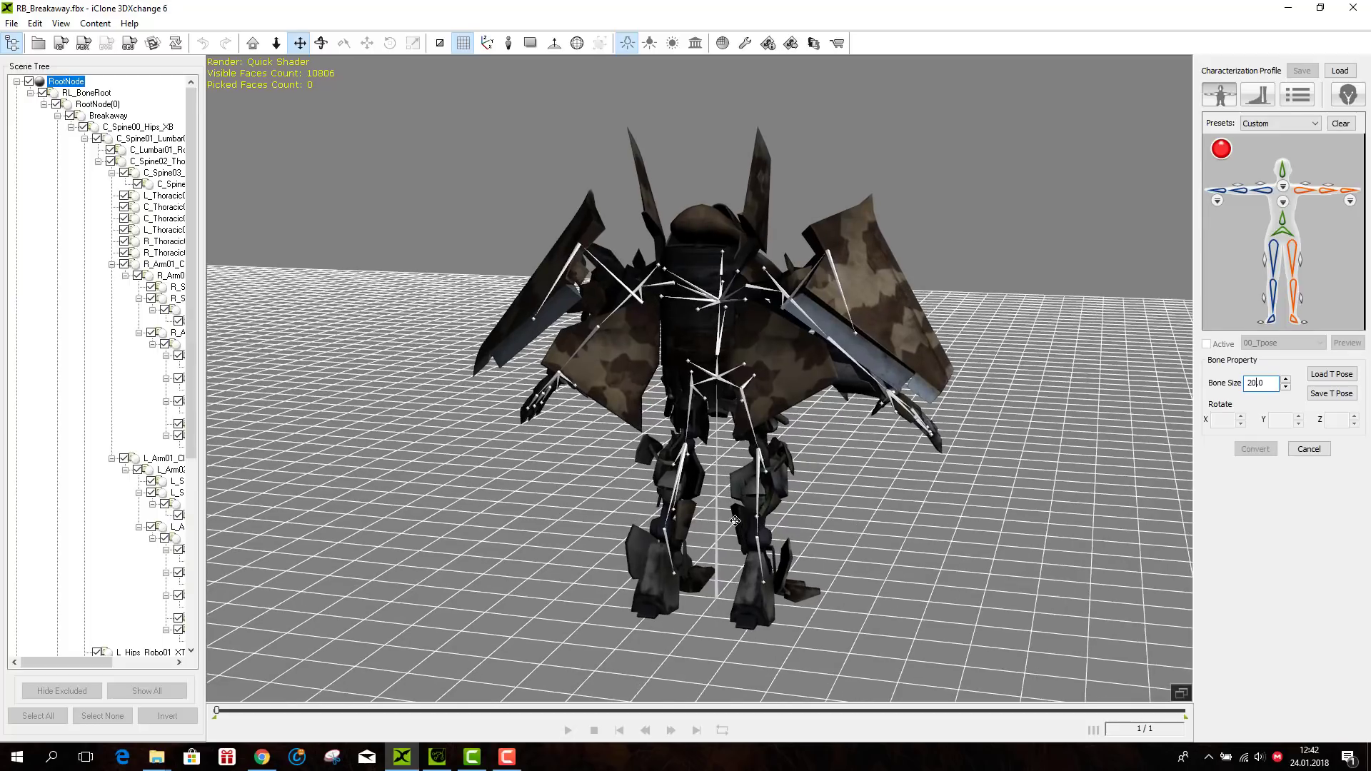
pyautogui.scroll(3, 735, 521)
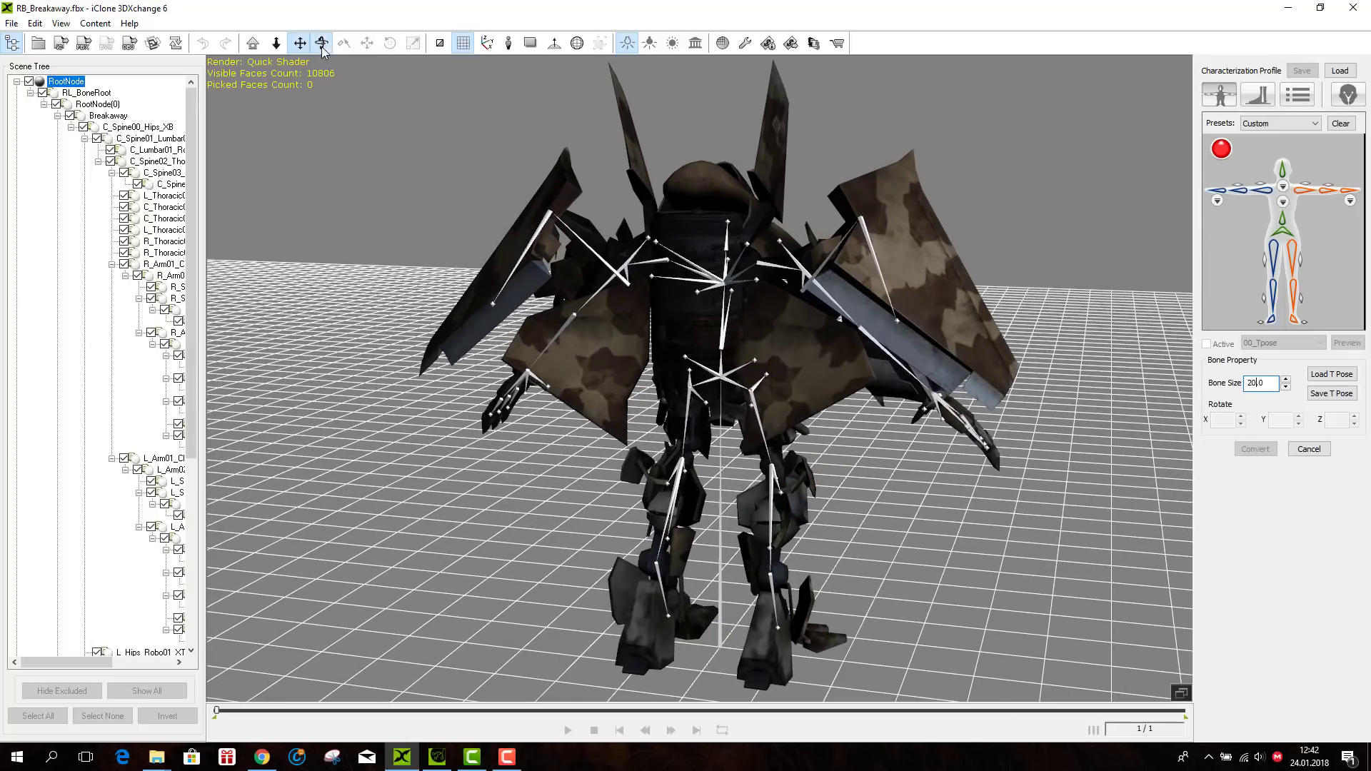
pyautogui.click(321, 42)
pyautogui.moveTo(768, 451); pyautogui.dragTo(821, 449)
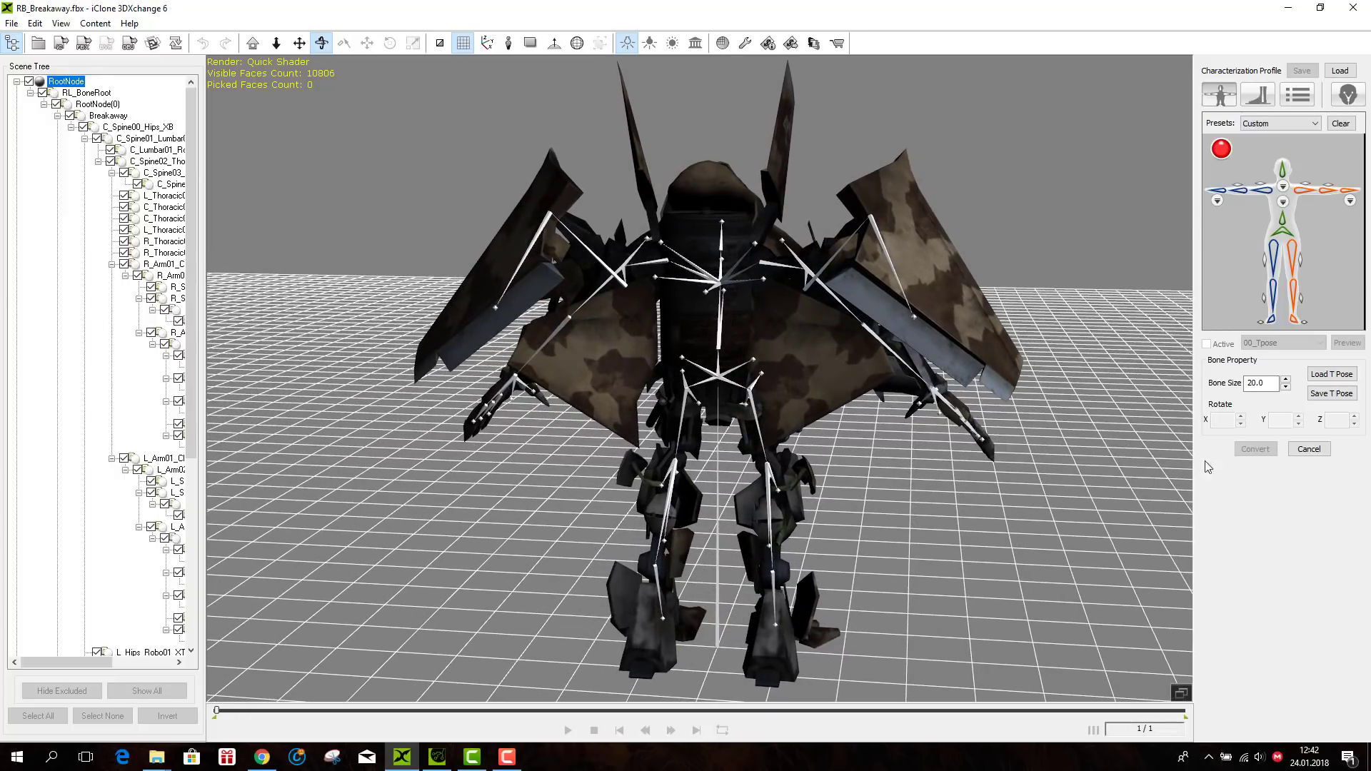
pyautogui.click(1309, 448)
pyautogui.click(722, 408)
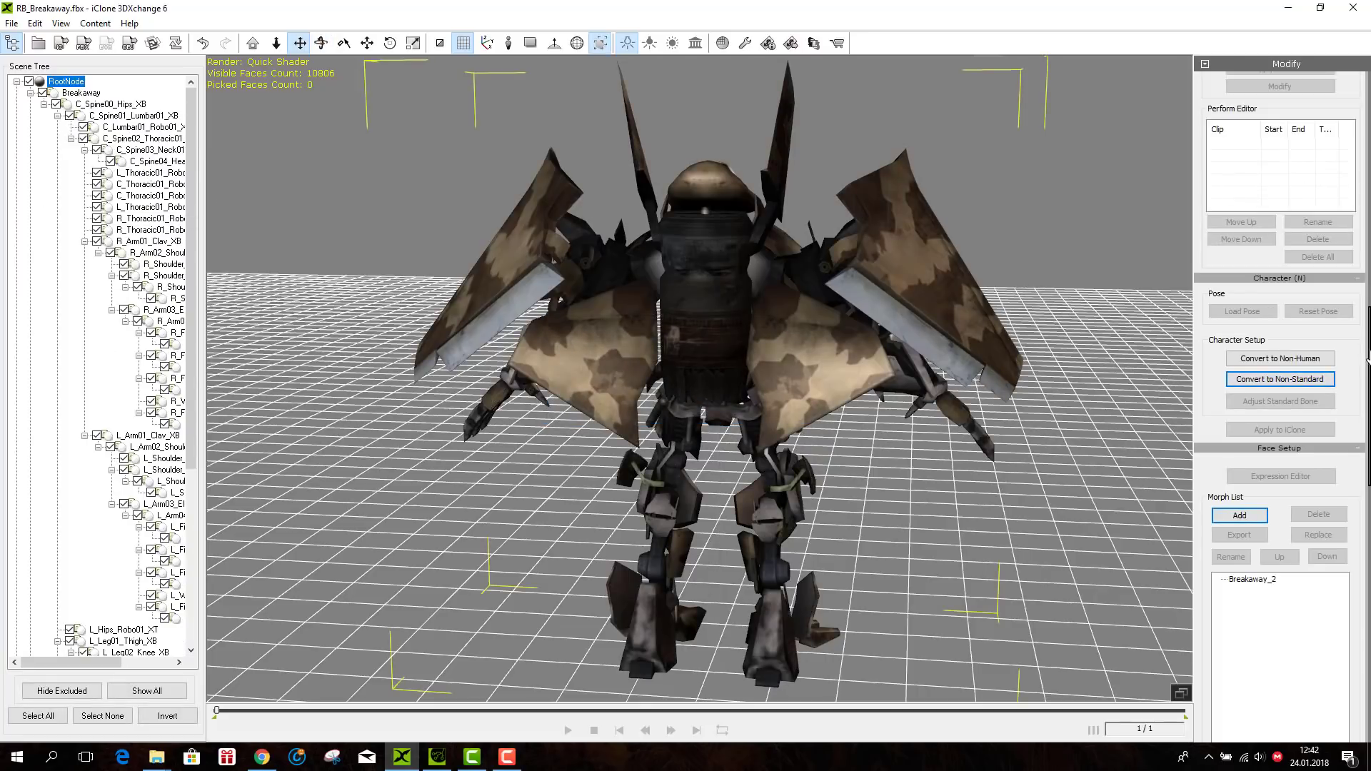
# - Pick the robot's material from the model and hide the Breakaway_2 mesh in the scene tree
pyautogui.moveTo(1368, 370); pyautogui.dragTo(1360, 589)
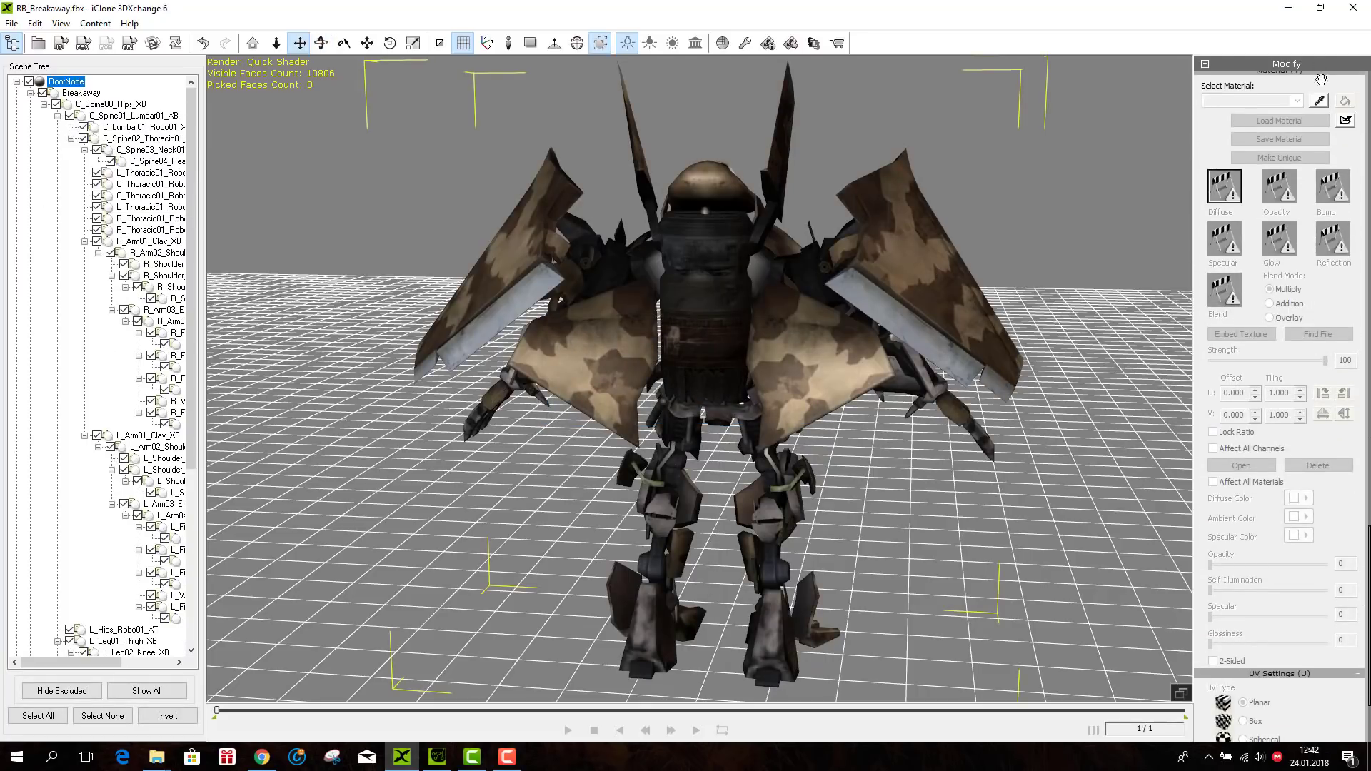
pyautogui.click(1319, 102)
pyautogui.click(931, 270)
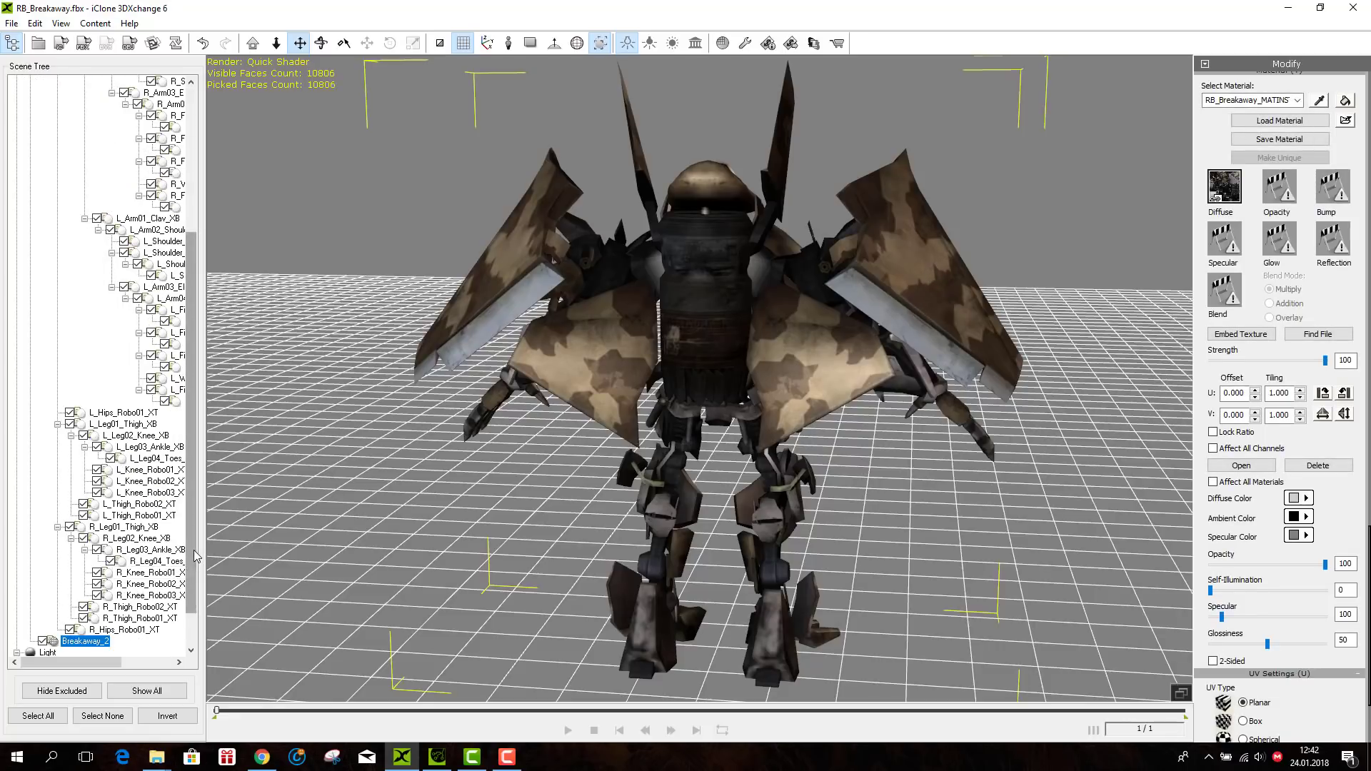
pyautogui.click(16, 652)
pyautogui.click(42, 595)
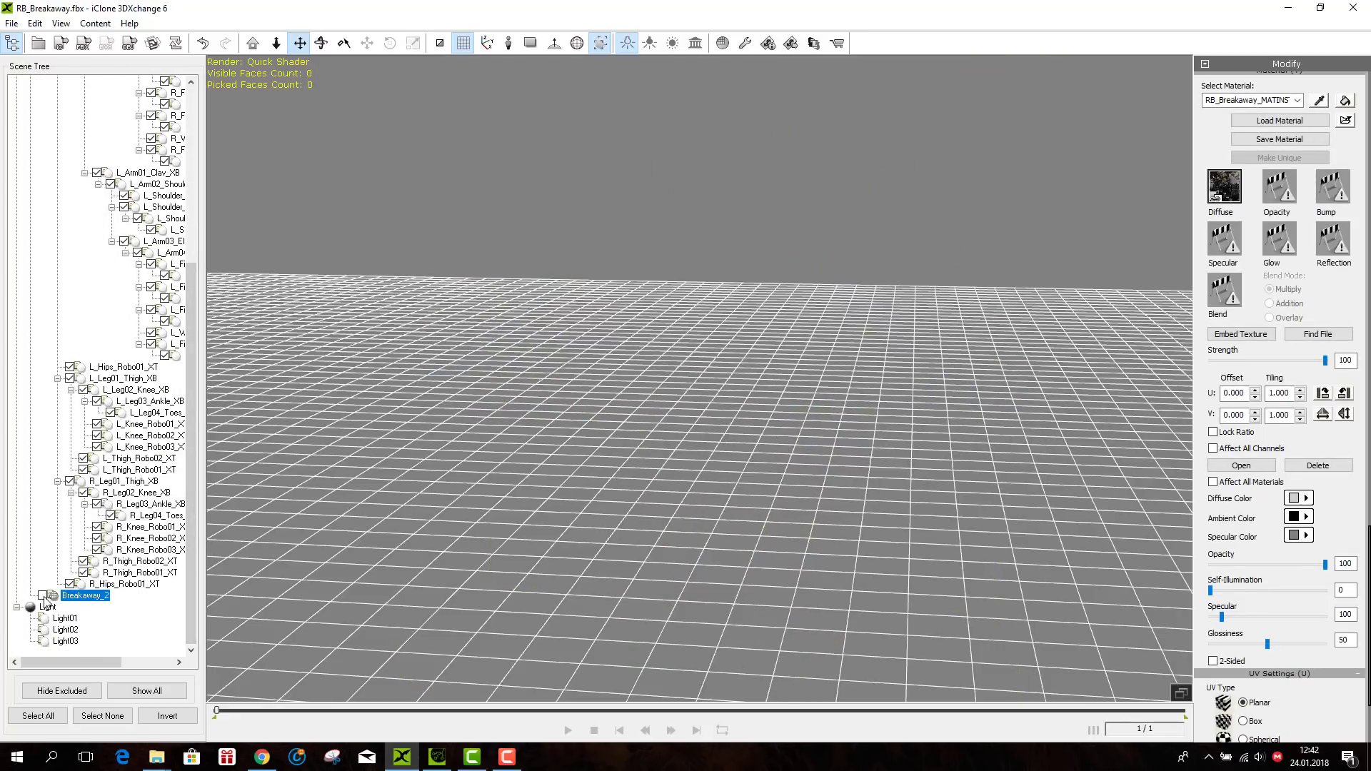
# - Make the Breakaway_2 mesh visible again and start converting the robot to a non-standard character
pyautogui.click(43, 595)
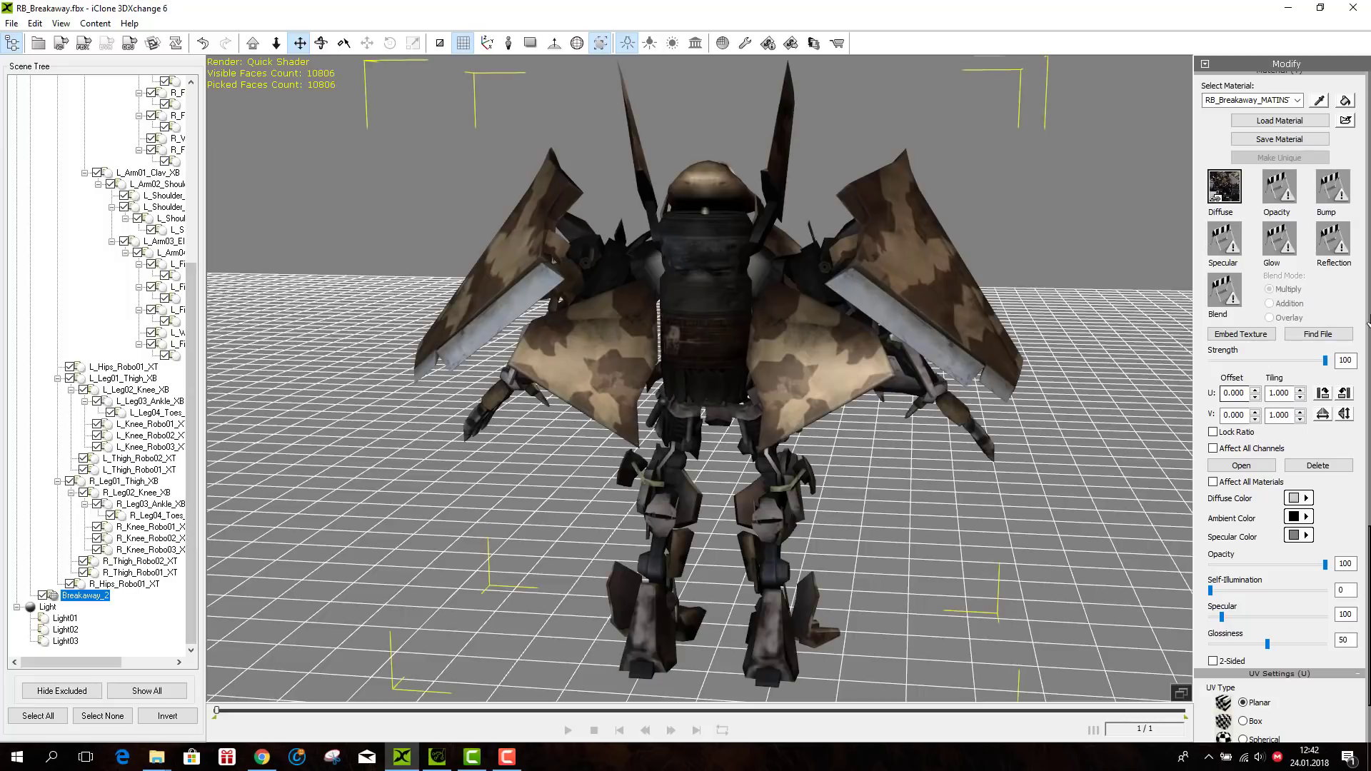
pyautogui.moveTo(1368, 572); pyautogui.dragTo(1368, 368)
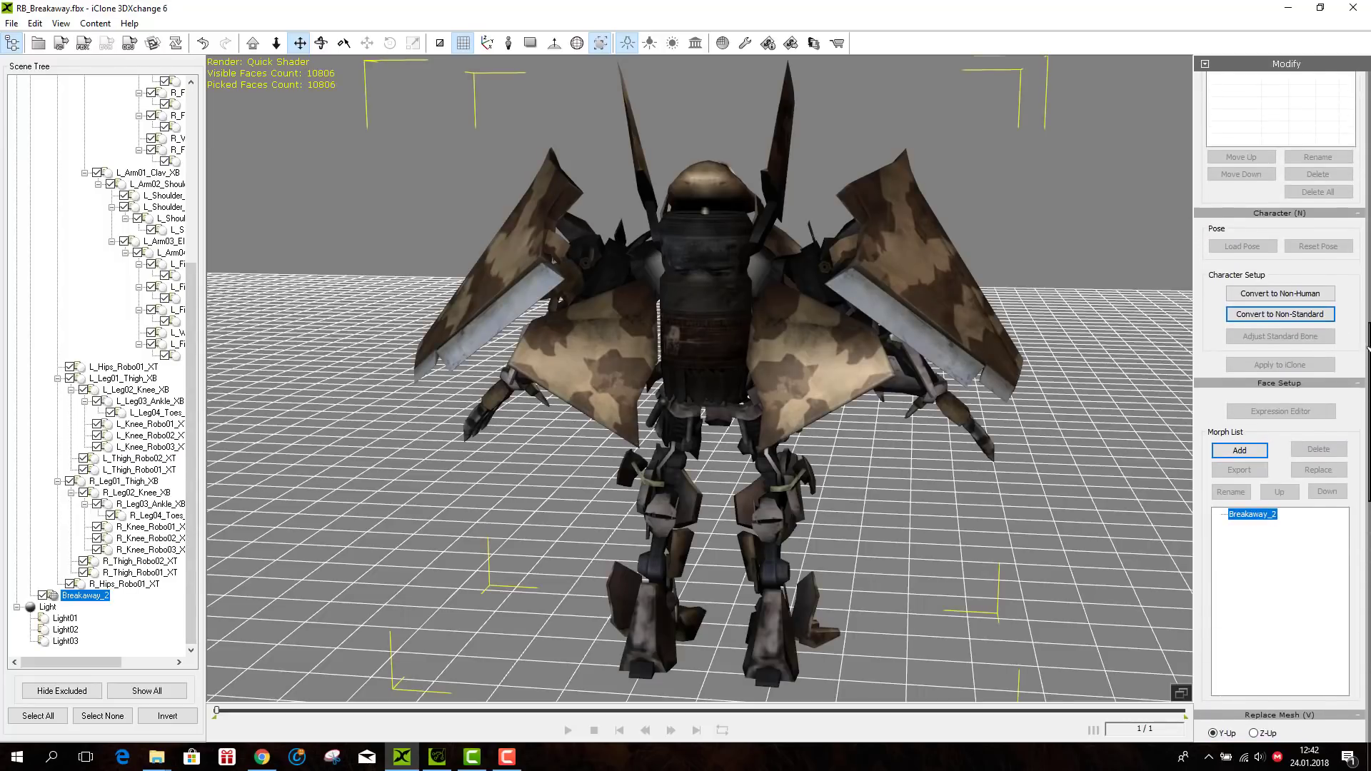
pyautogui.click(1315, 322)
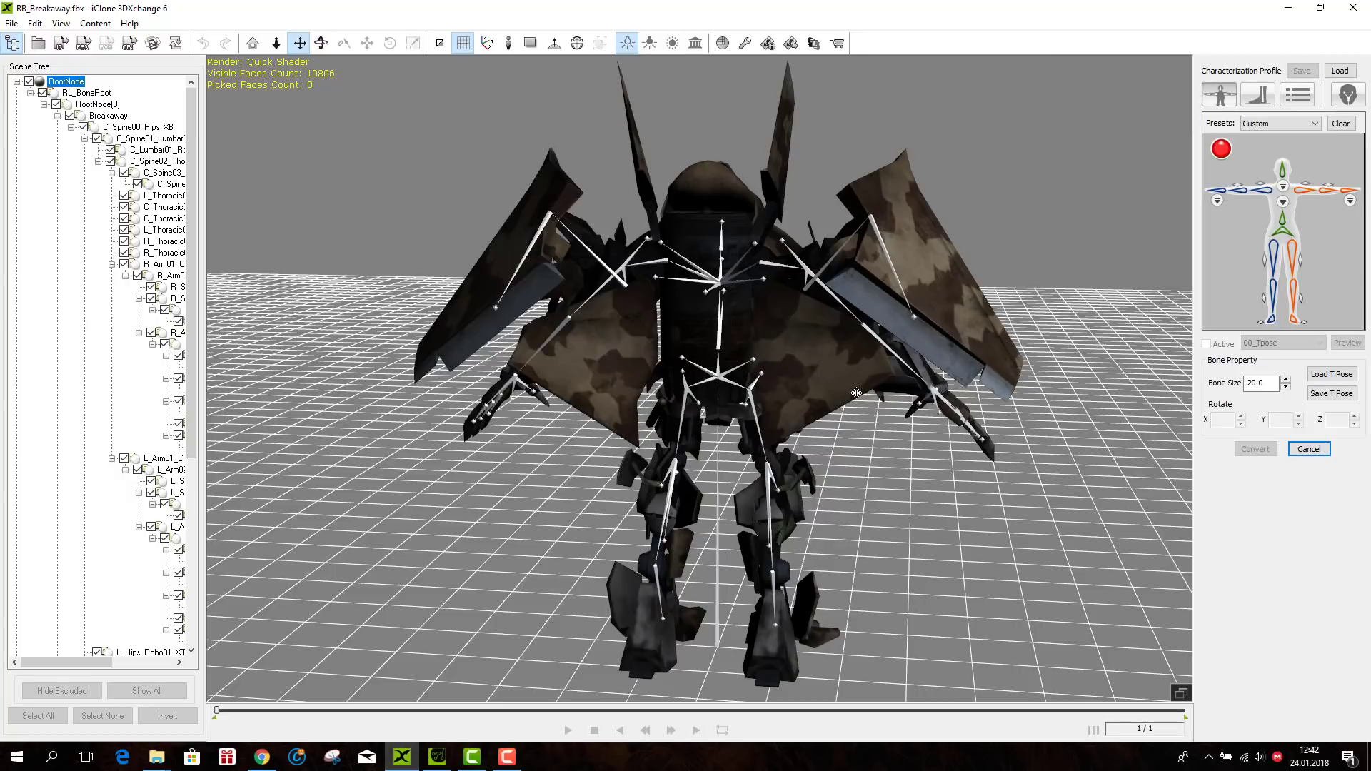
# - Map the C_Spine00_Hips_XB bone to the hip slot and the lumbar bone above it to the first spine slot
pyautogui.click(718, 376)
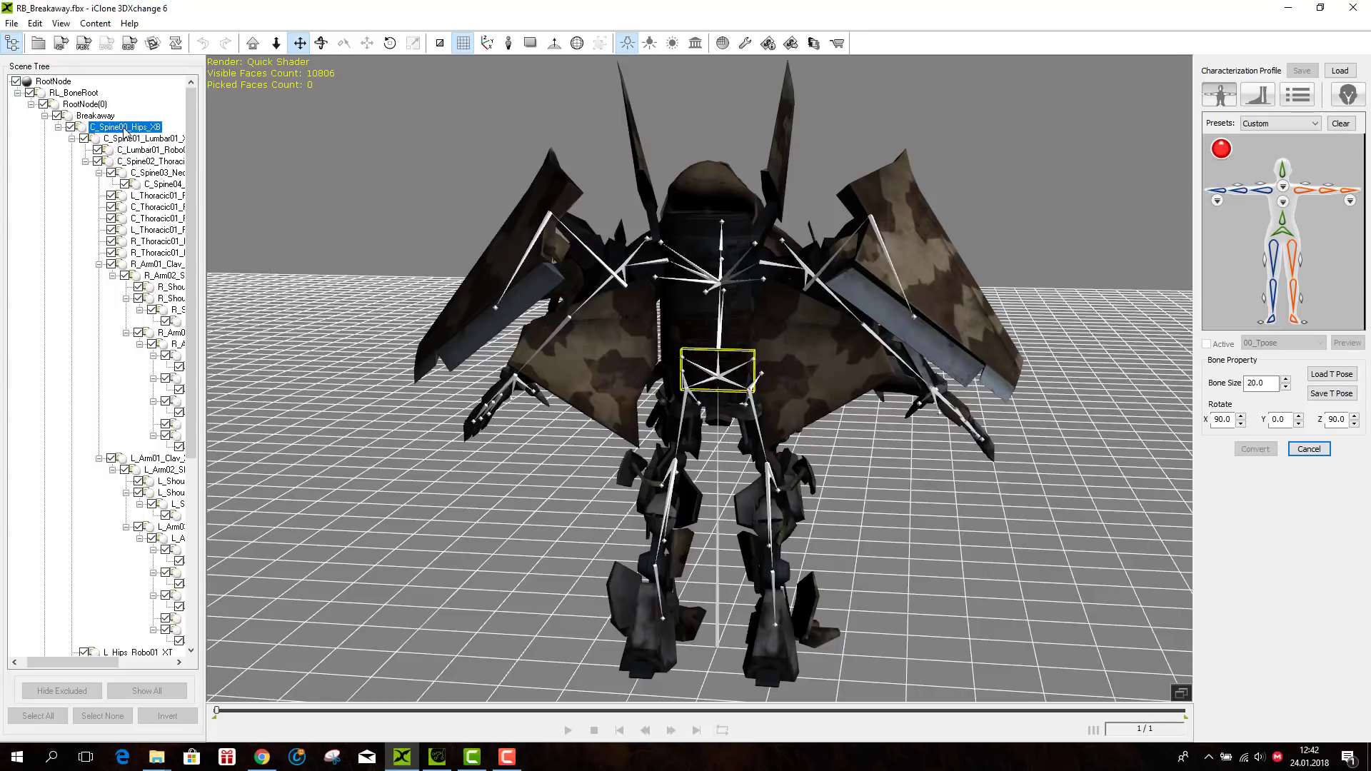
pyautogui.click(1283, 232)
pyautogui.click(718, 374)
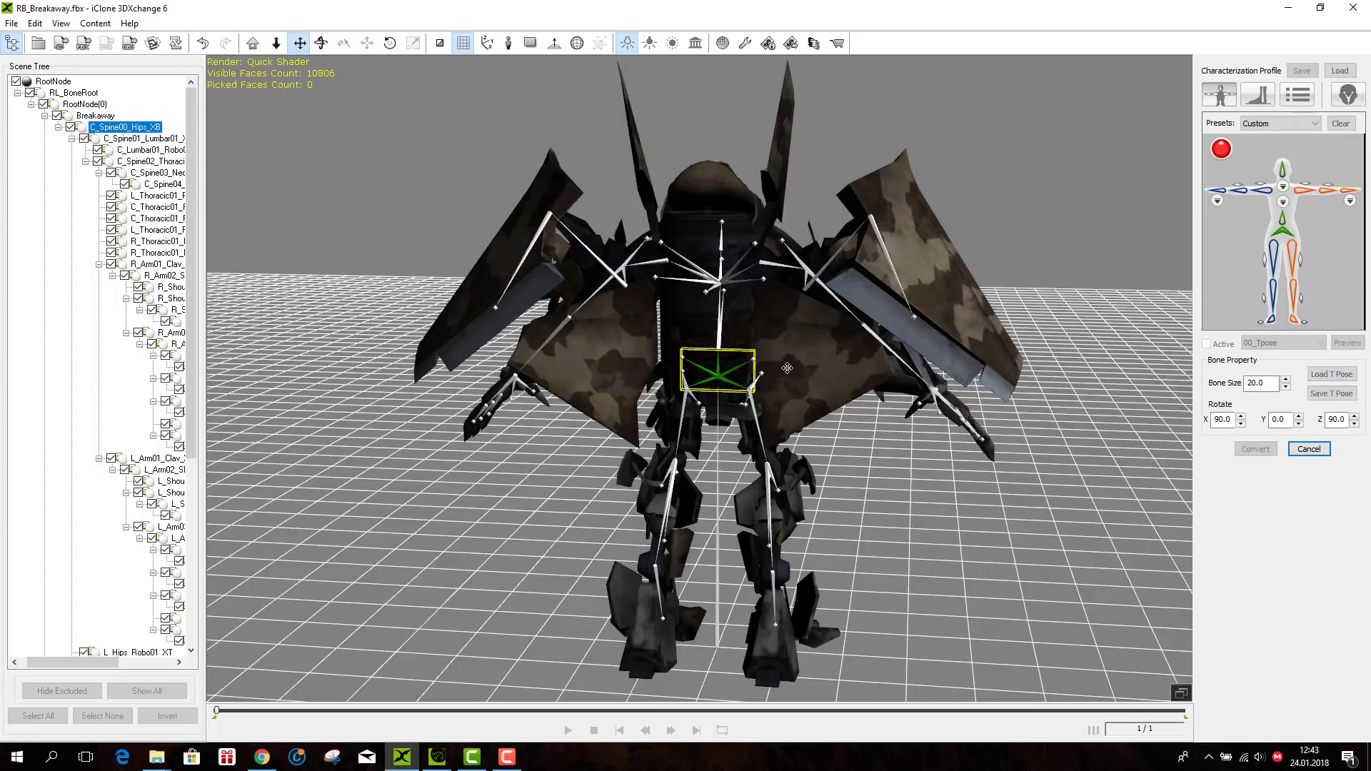
pyautogui.scroll(2, 738, 373)
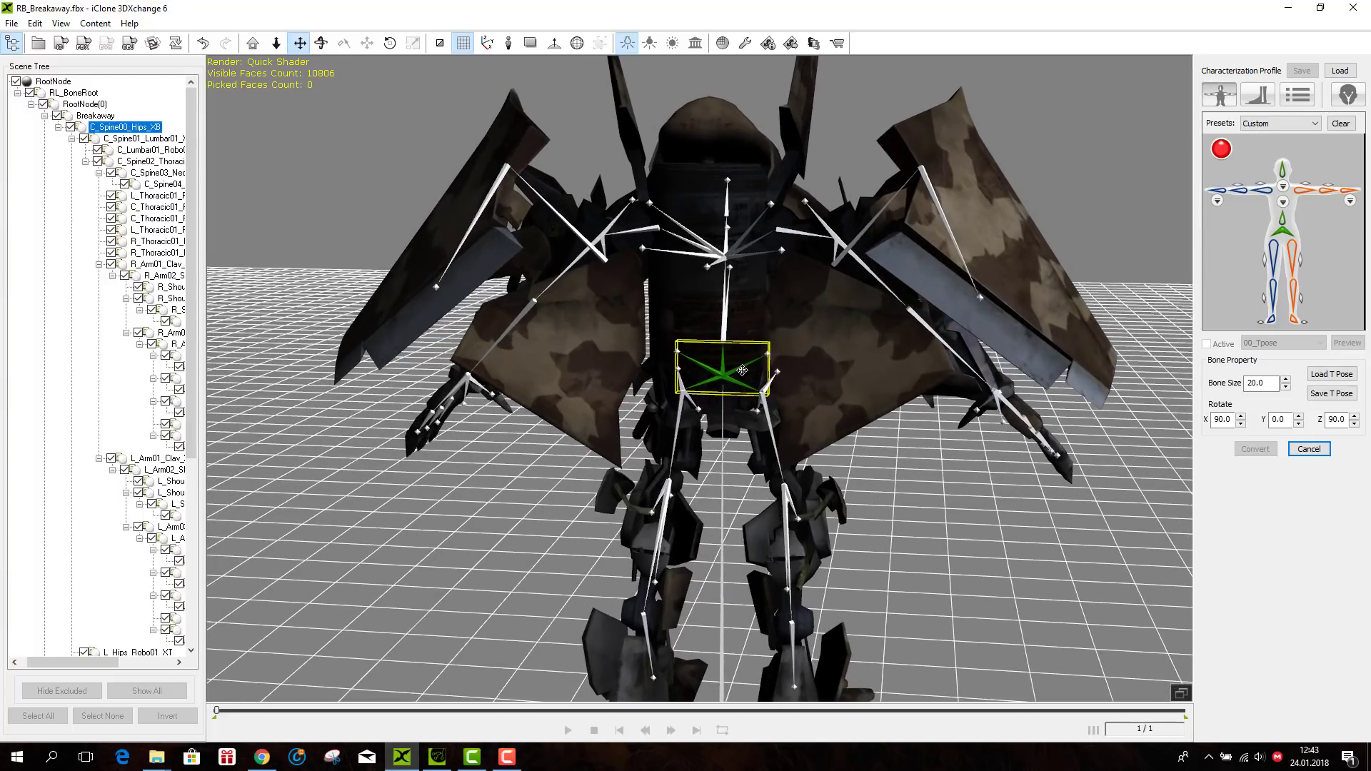
pyautogui.scroll(3, 742, 369)
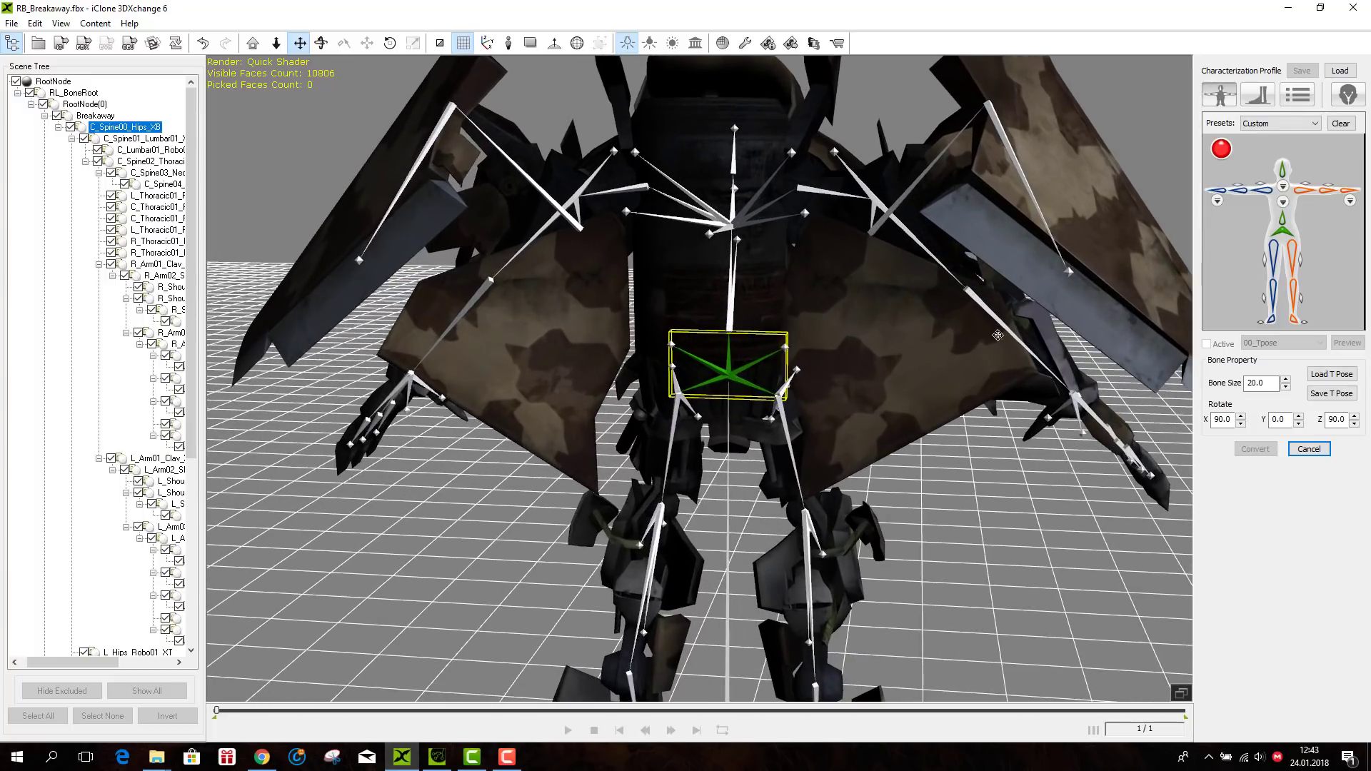
pyautogui.click(1282, 224)
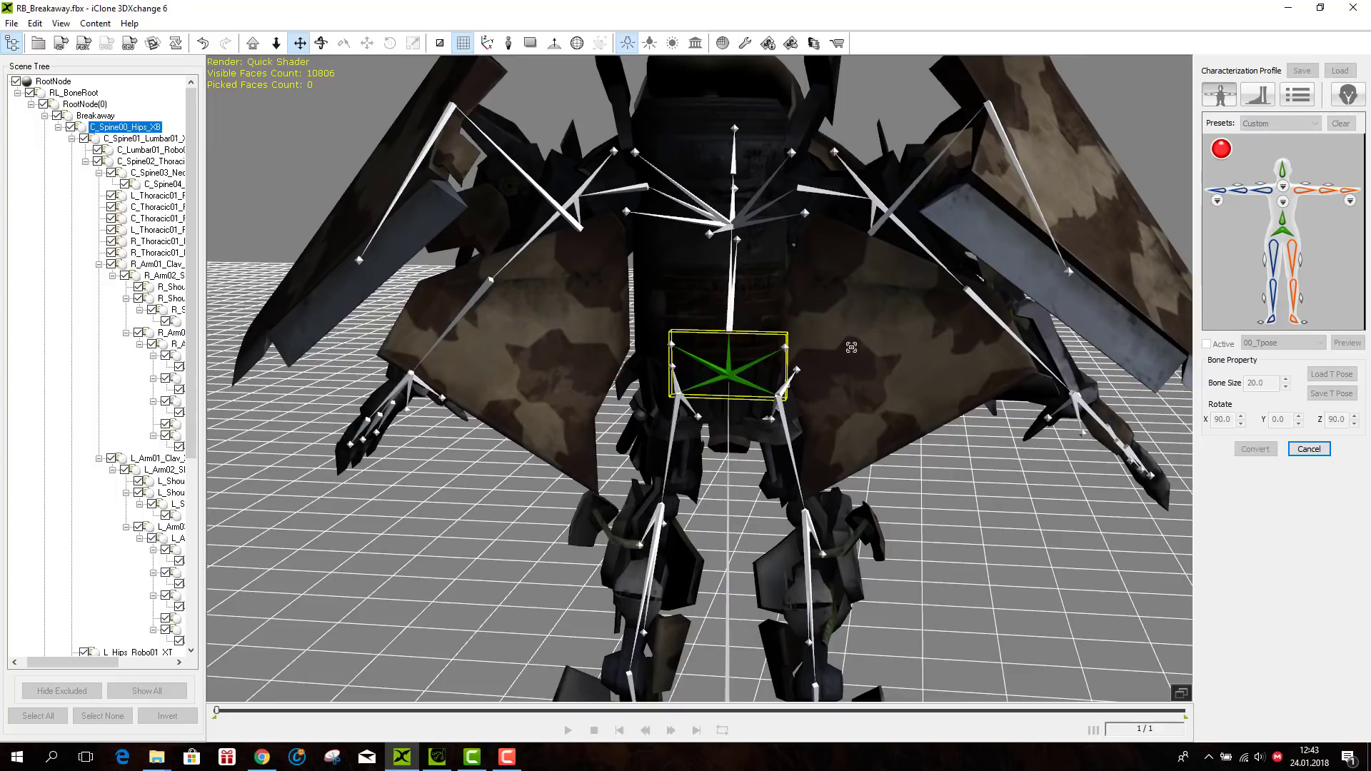
pyautogui.click(731, 321)
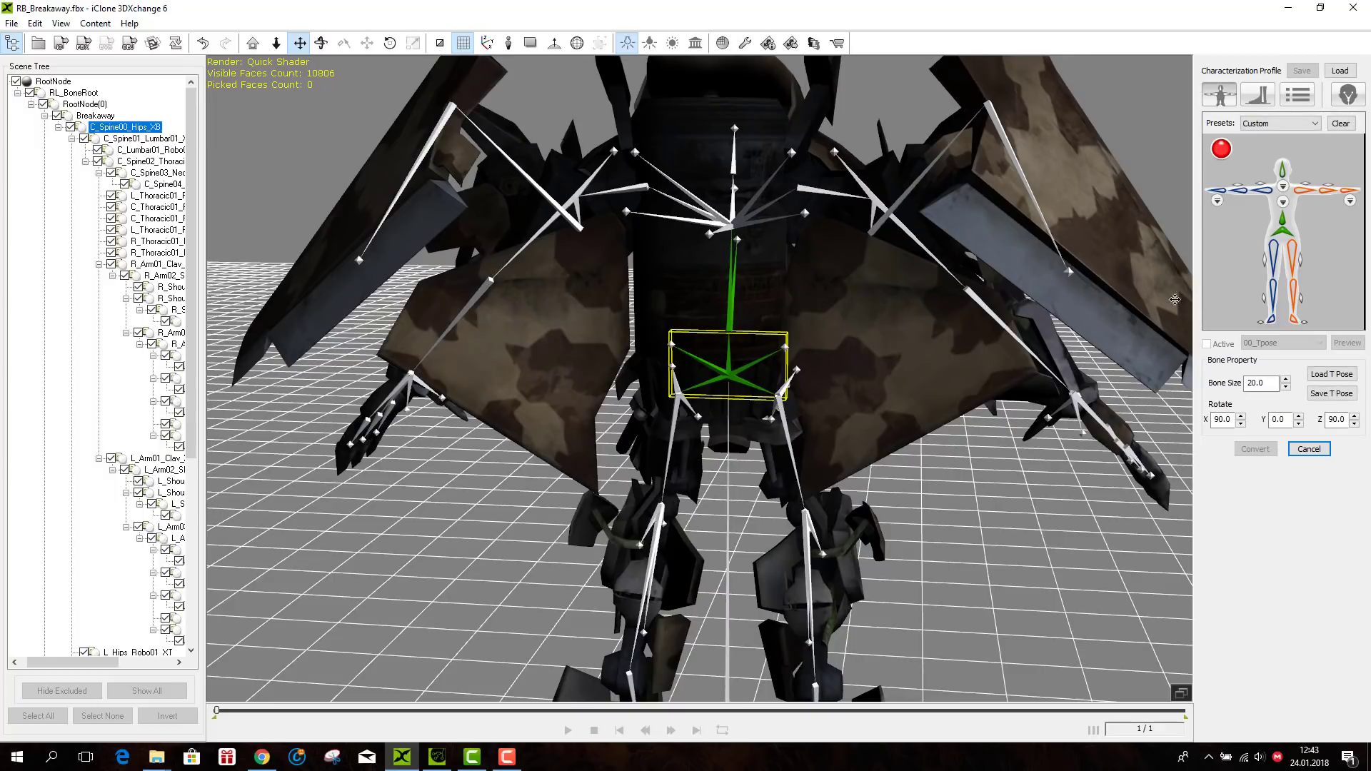
# - Open the detailed spine map and assign the thoracic bone to its lowest spine segment
pyautogui.click(1282, 204)
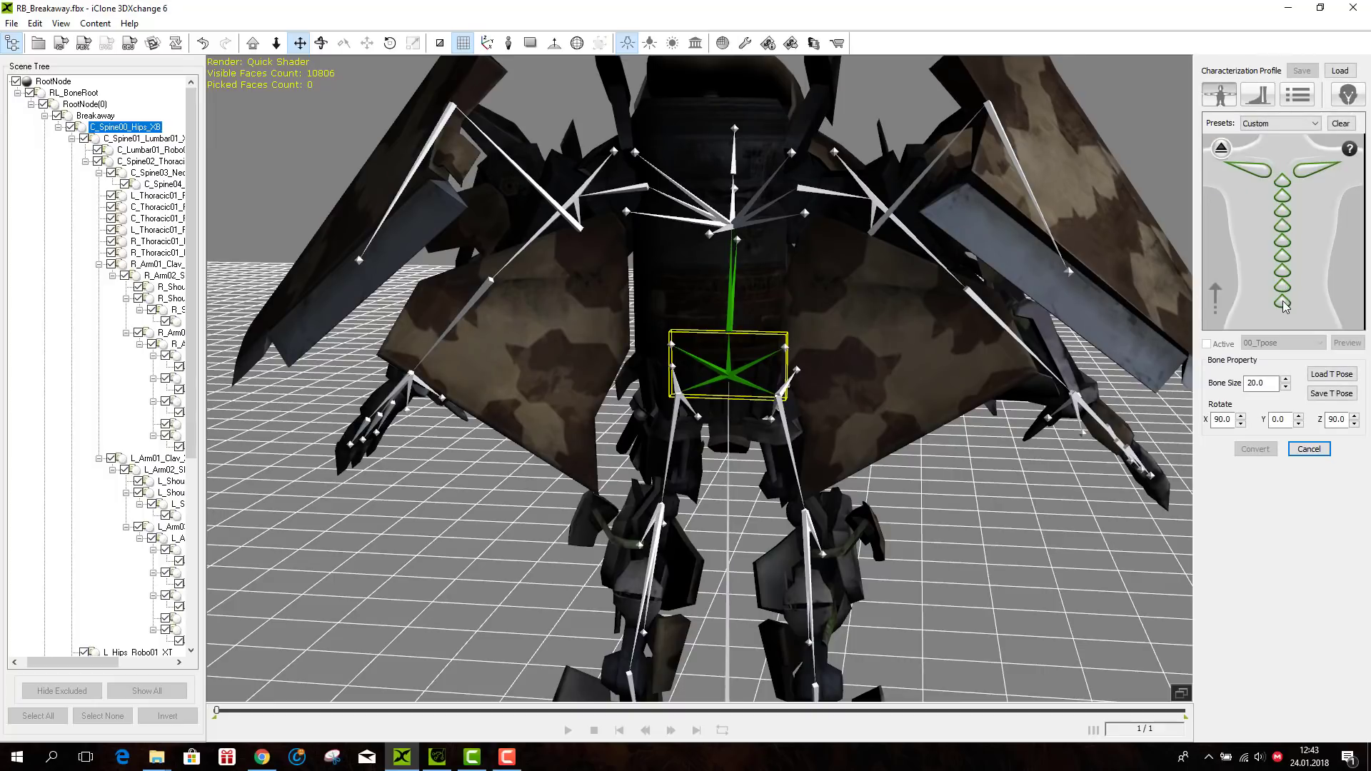
pyautogui.click(1284, 303)
pyautogui.click(732, 229)
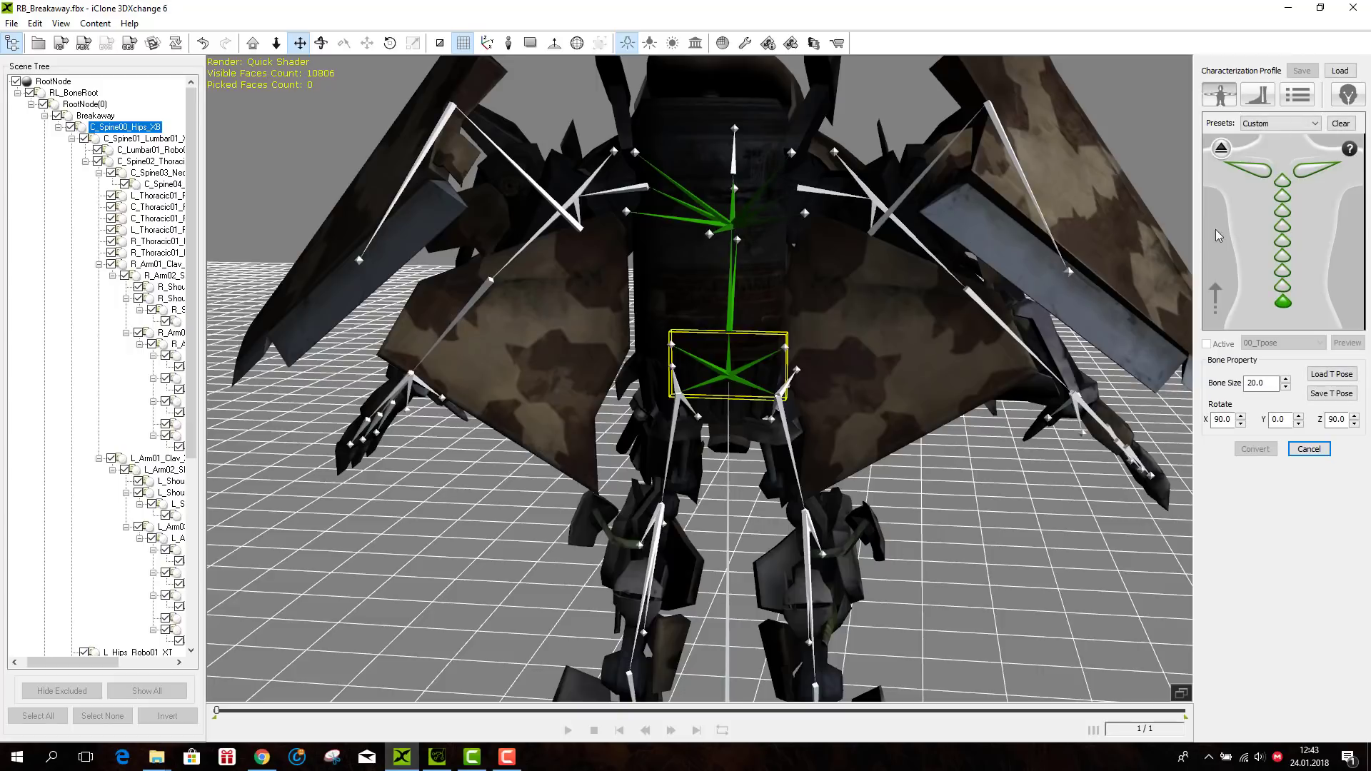
# - Map the robot's left and right clavicle bones to the matching shoulder slots and return to the full-body map
pyautogui.click(1314, 173)
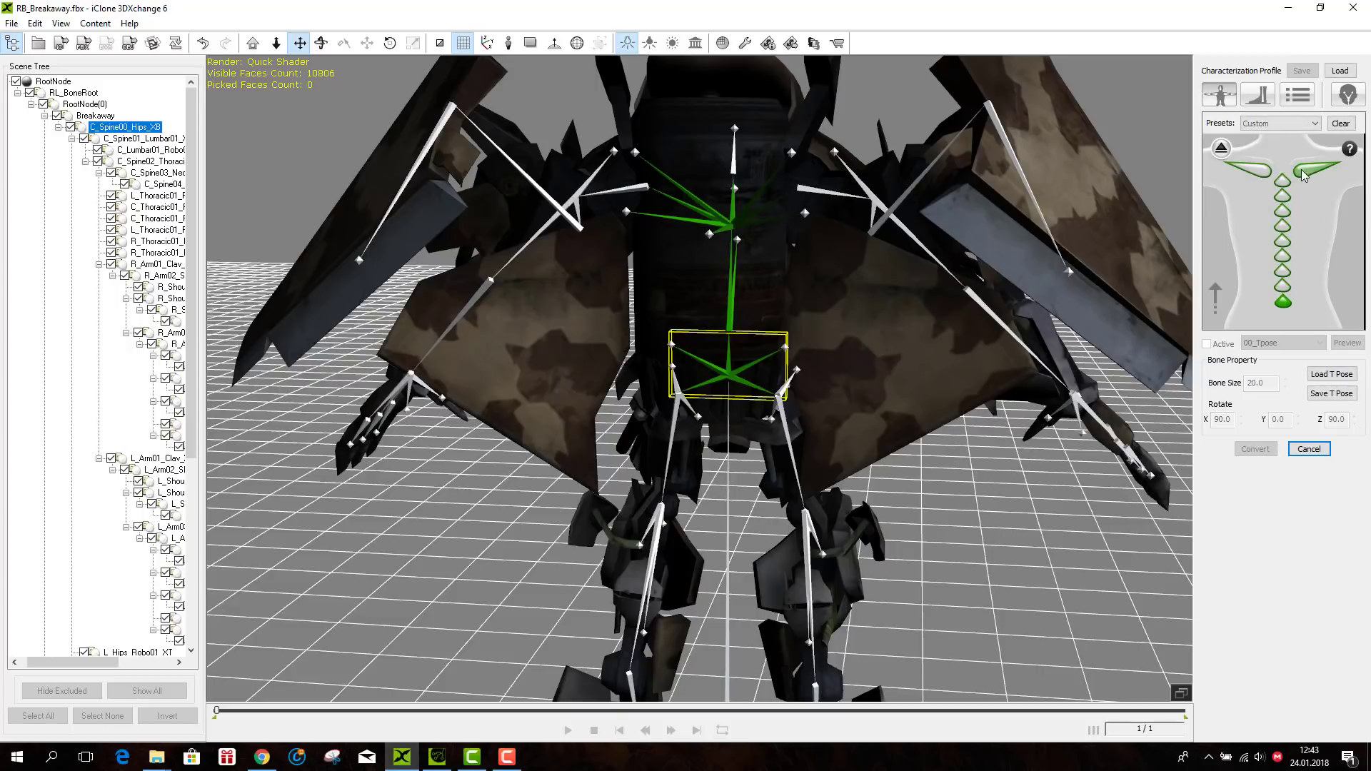
pyautogui.click(805, 191)
pyautogui.click(1259, 173)
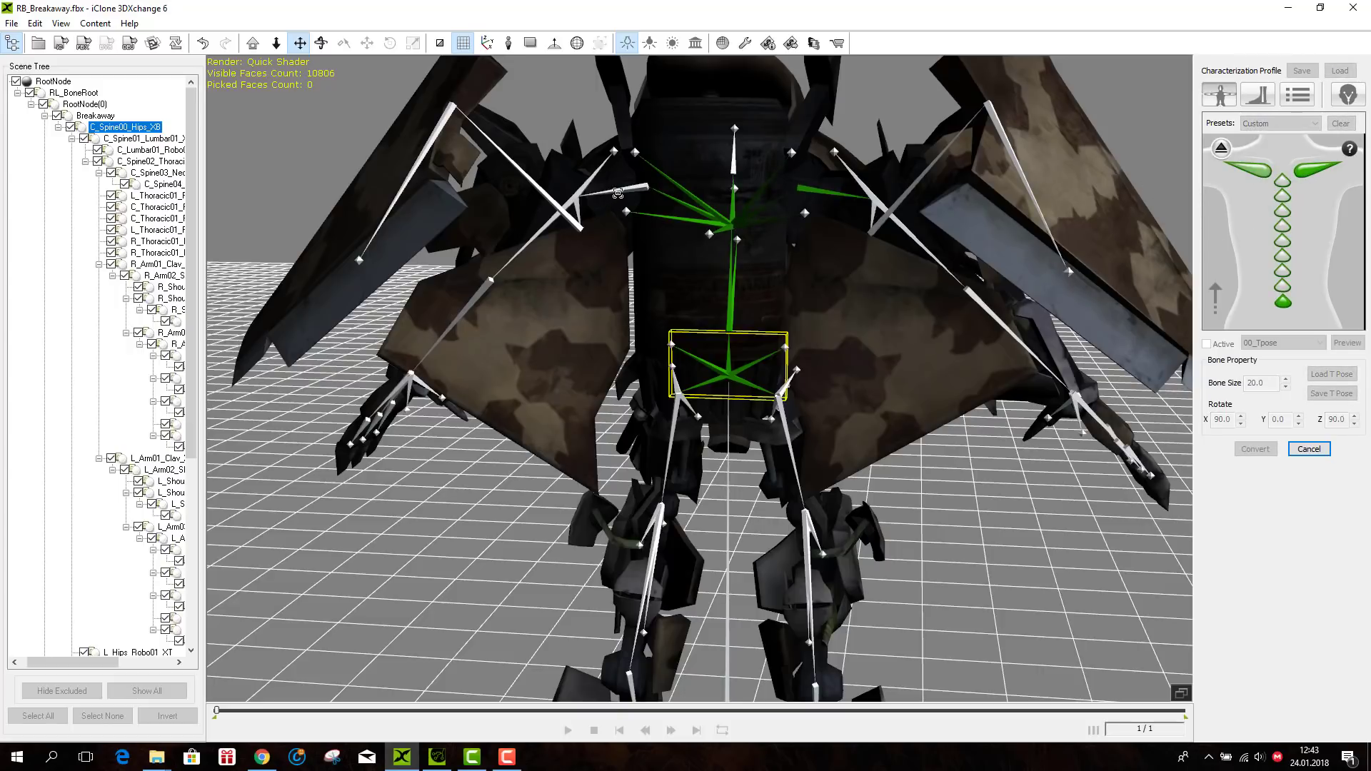
pyautogui.click(630, 189)
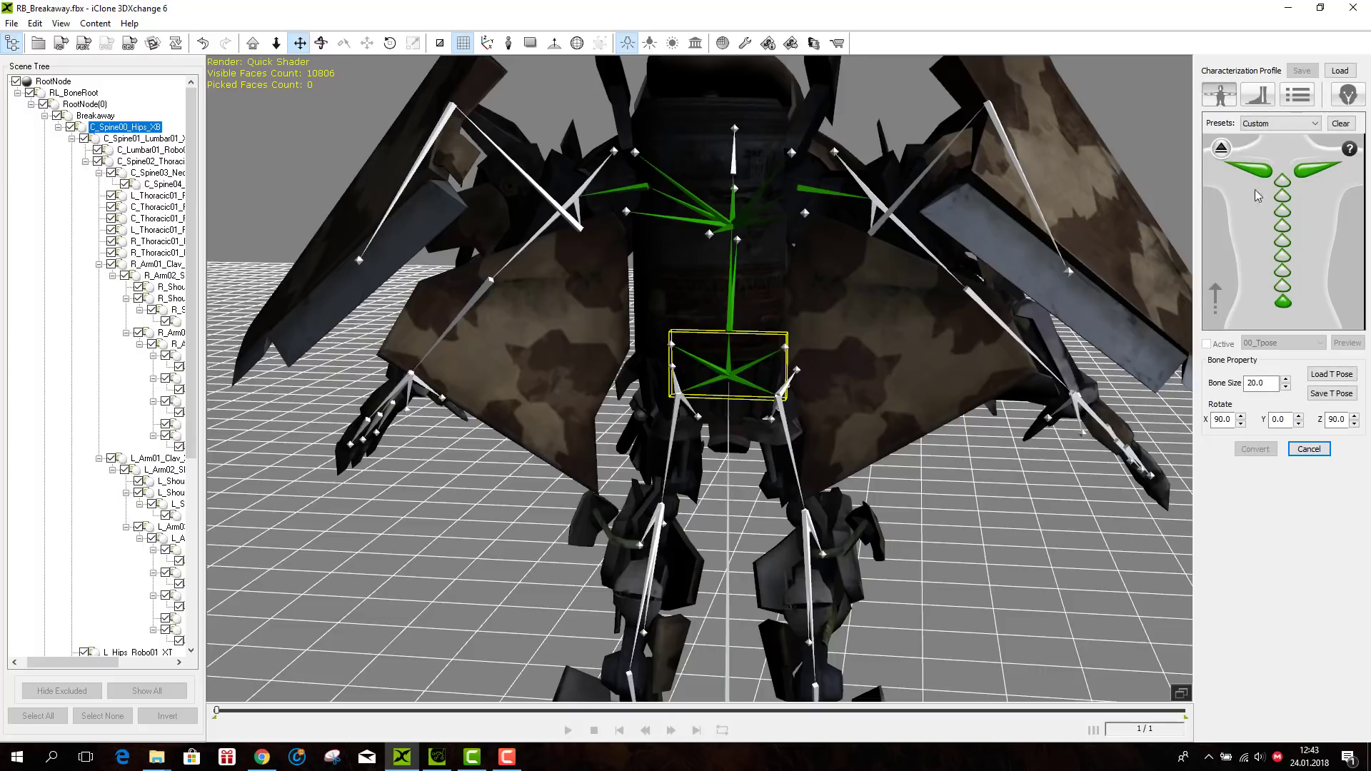
pyautogui.click(1222, 148)
# - Map the robot's right upper arm, forearm and hand bones to the blue right-arm slots
pyautogui.click(1264, 191)
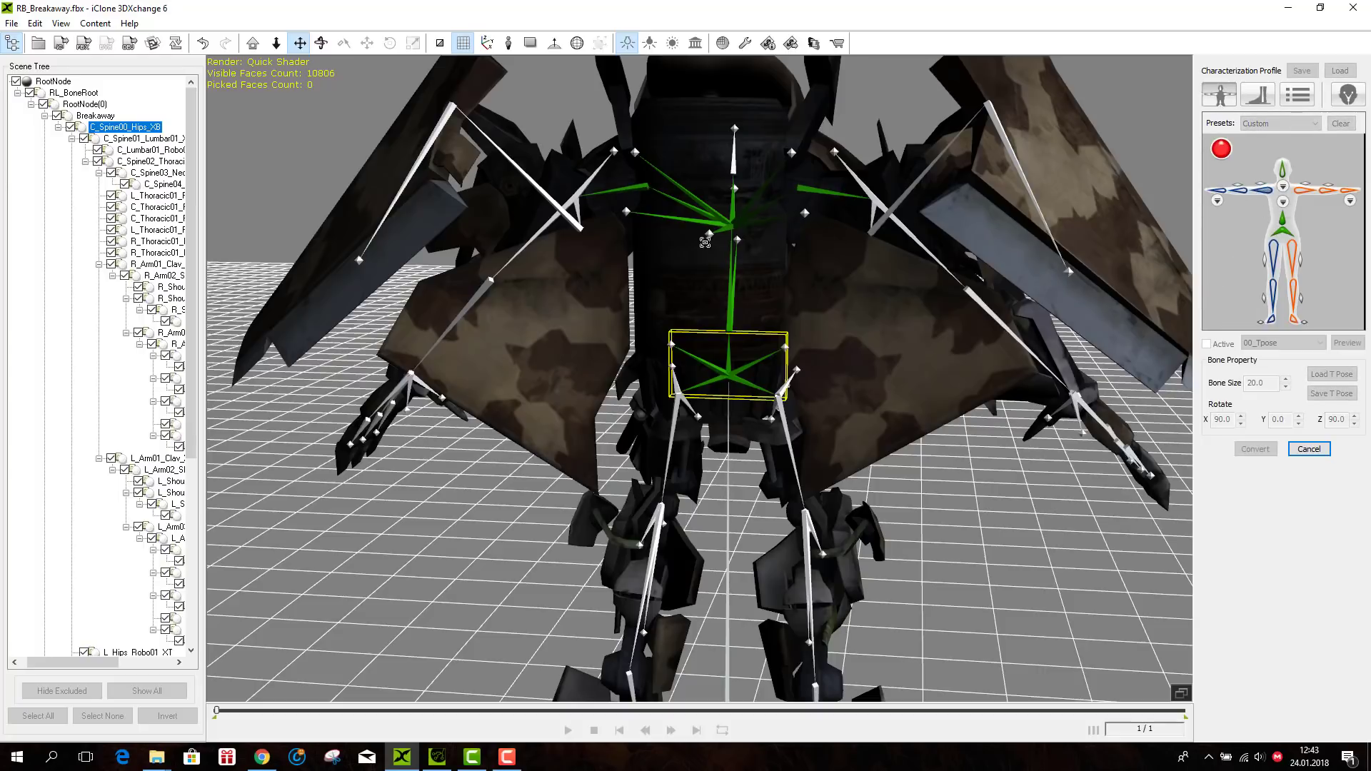
pyautogui.click(575, 198)
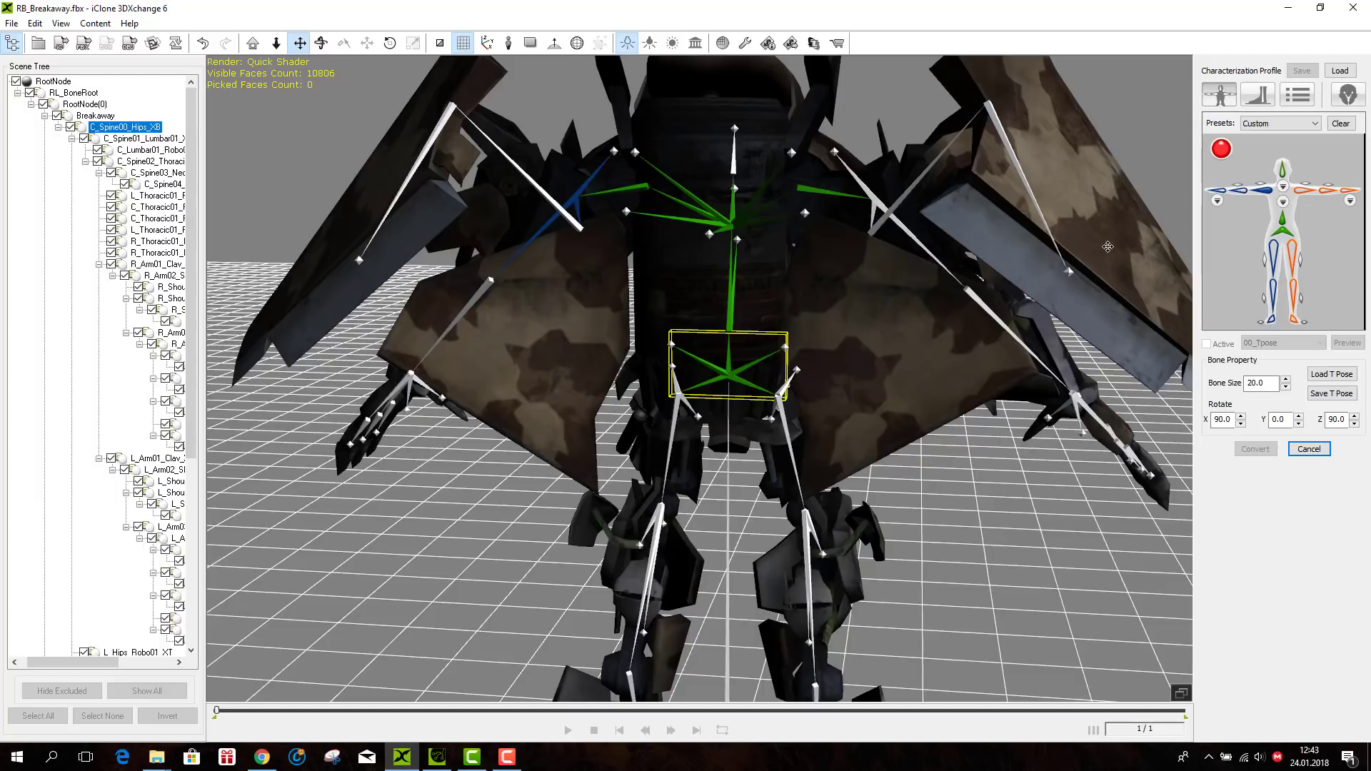
pyautogui.click(1244, 191)
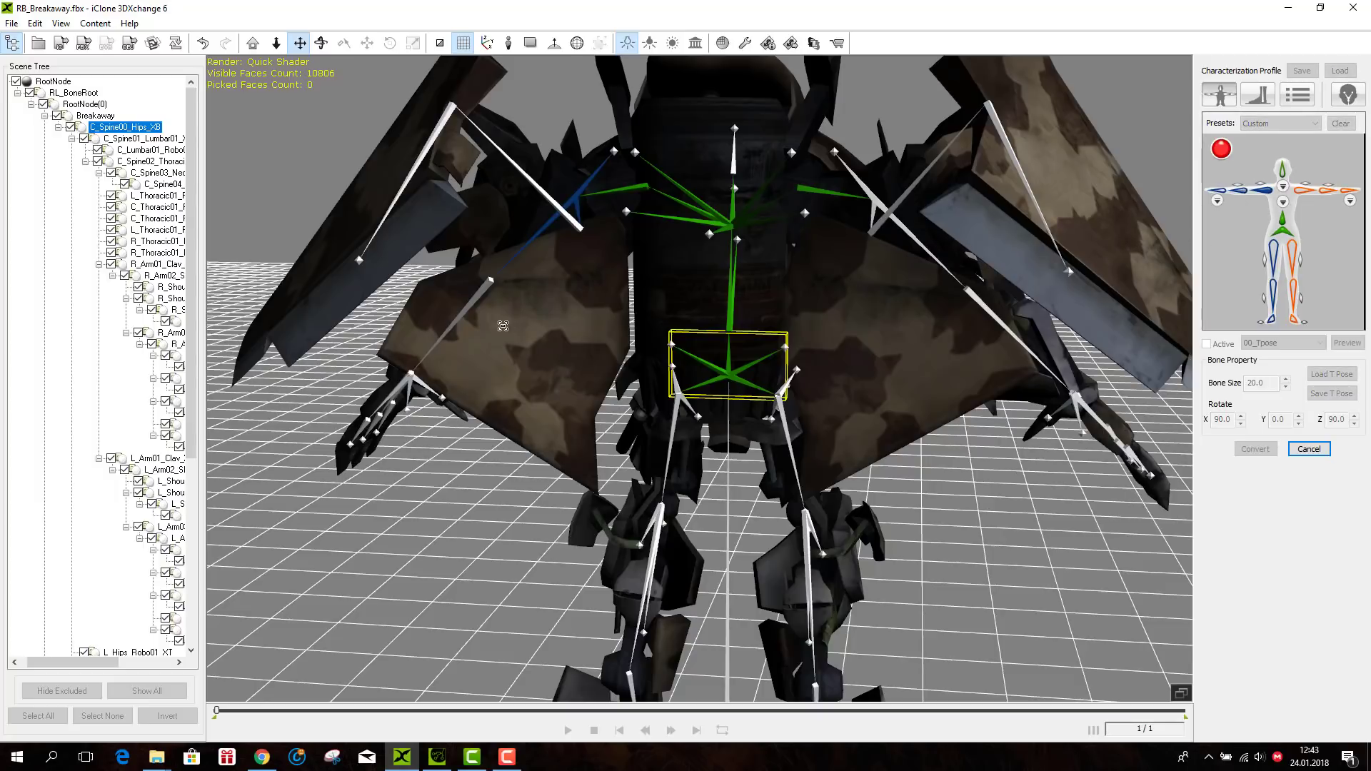
pyautogui.click(485, 297)
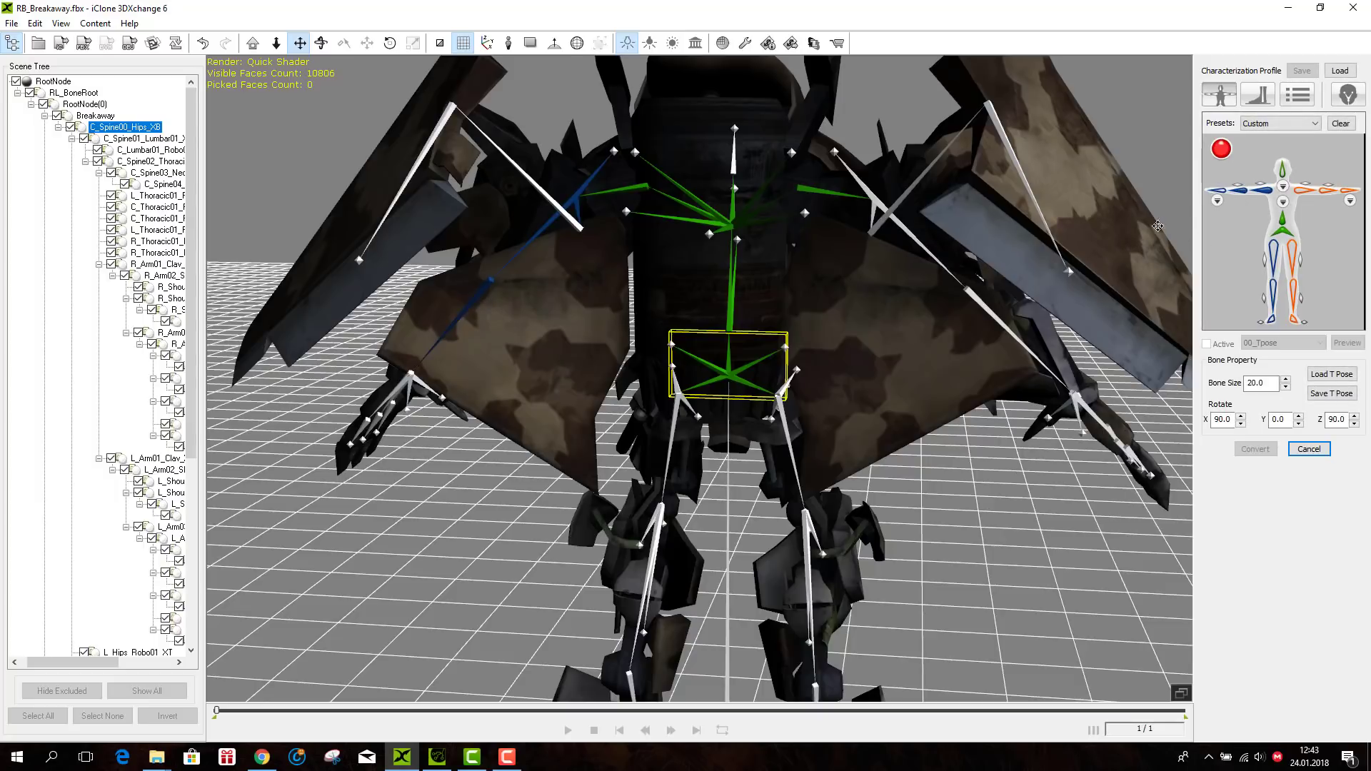
pyautogui.click(1220, 192)
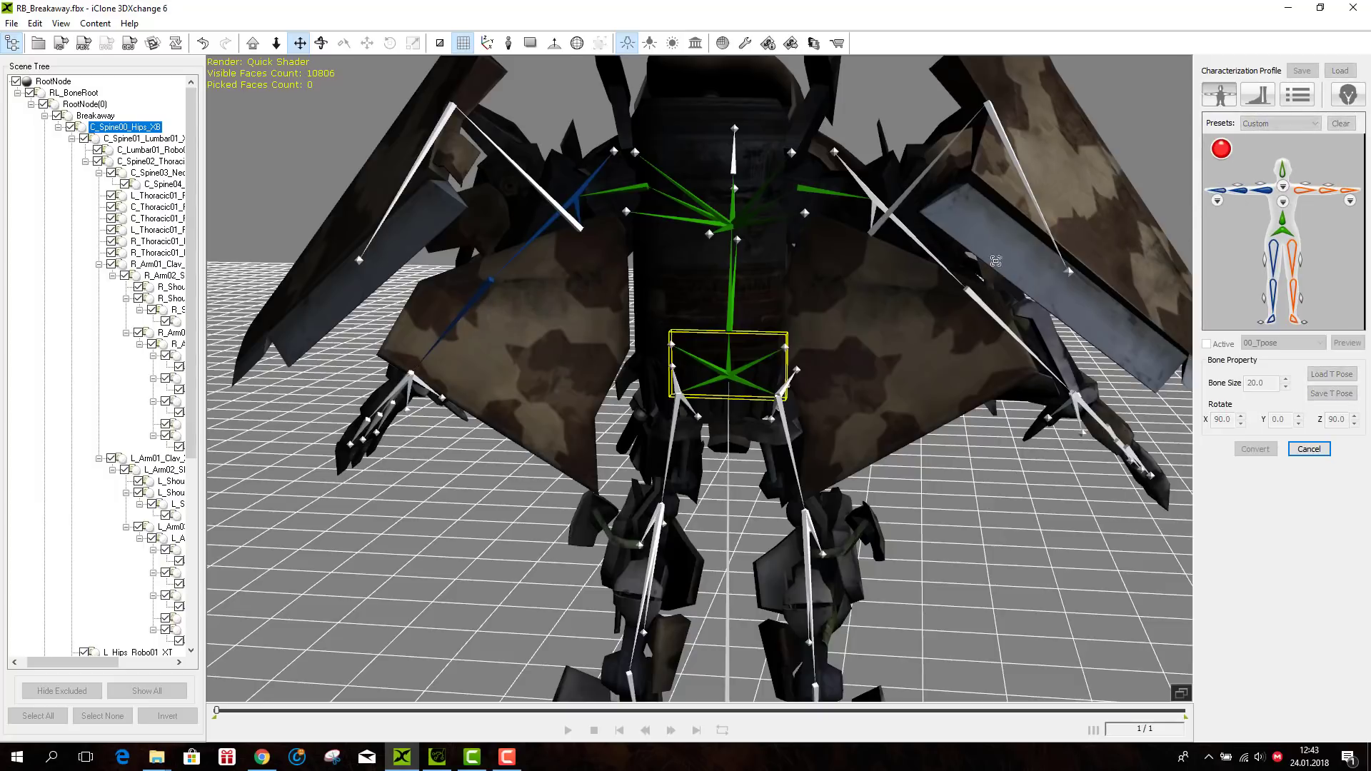
pyautogui.click(407, 384)
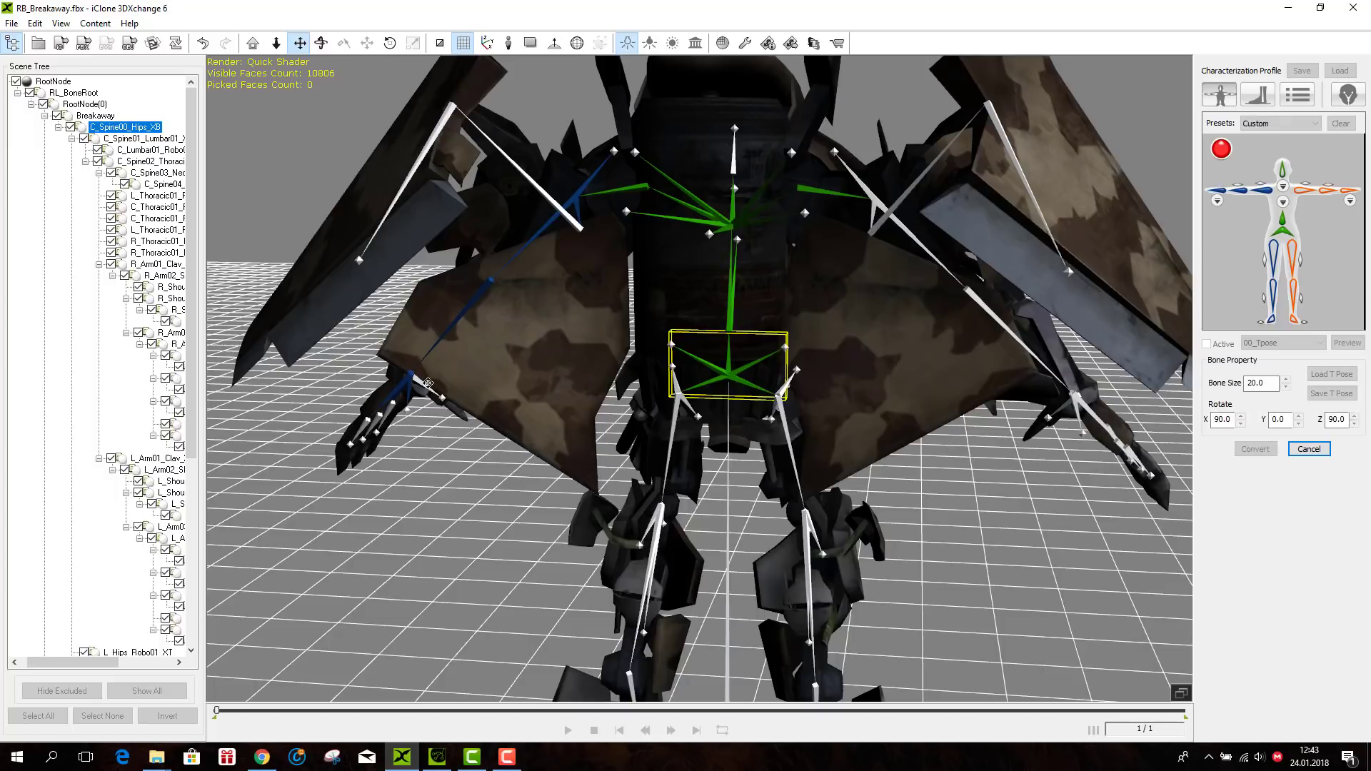
# - Map the robot's left upper arm, forearm and hand bones to the orange left-arm slots
pyautogui.click(1304, 193)
pyautogui.click(872, 200)
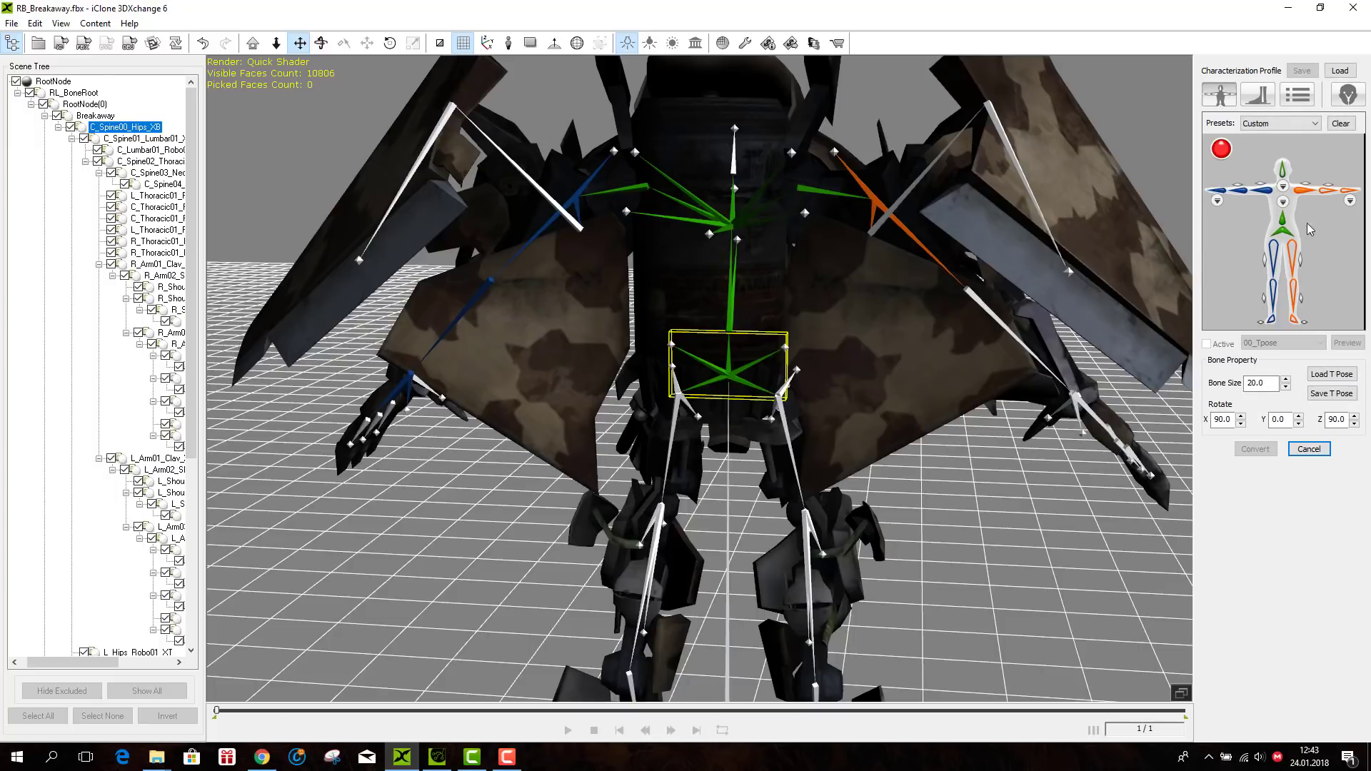
pyautogui.click(1328, 190)
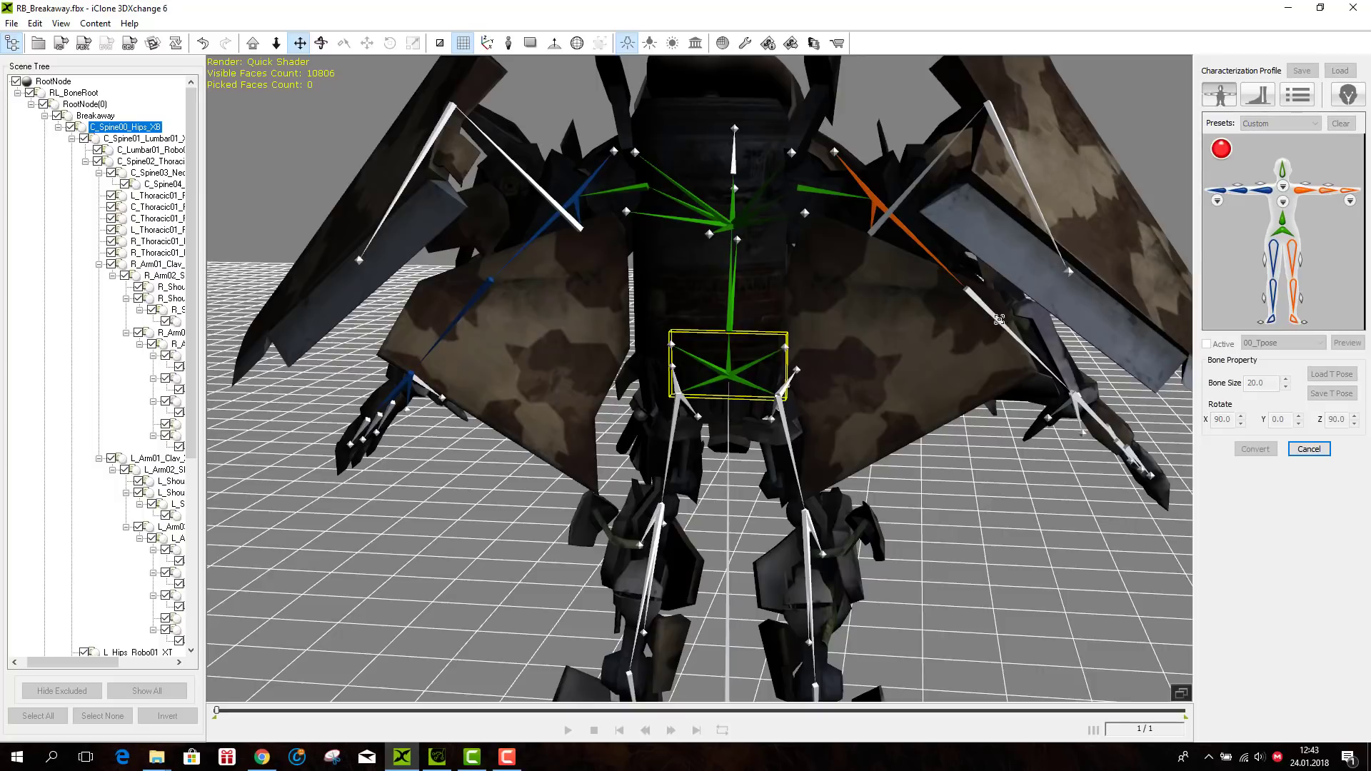
pyautogui.click(999, 319)
pyautogui.click(1087, 404)
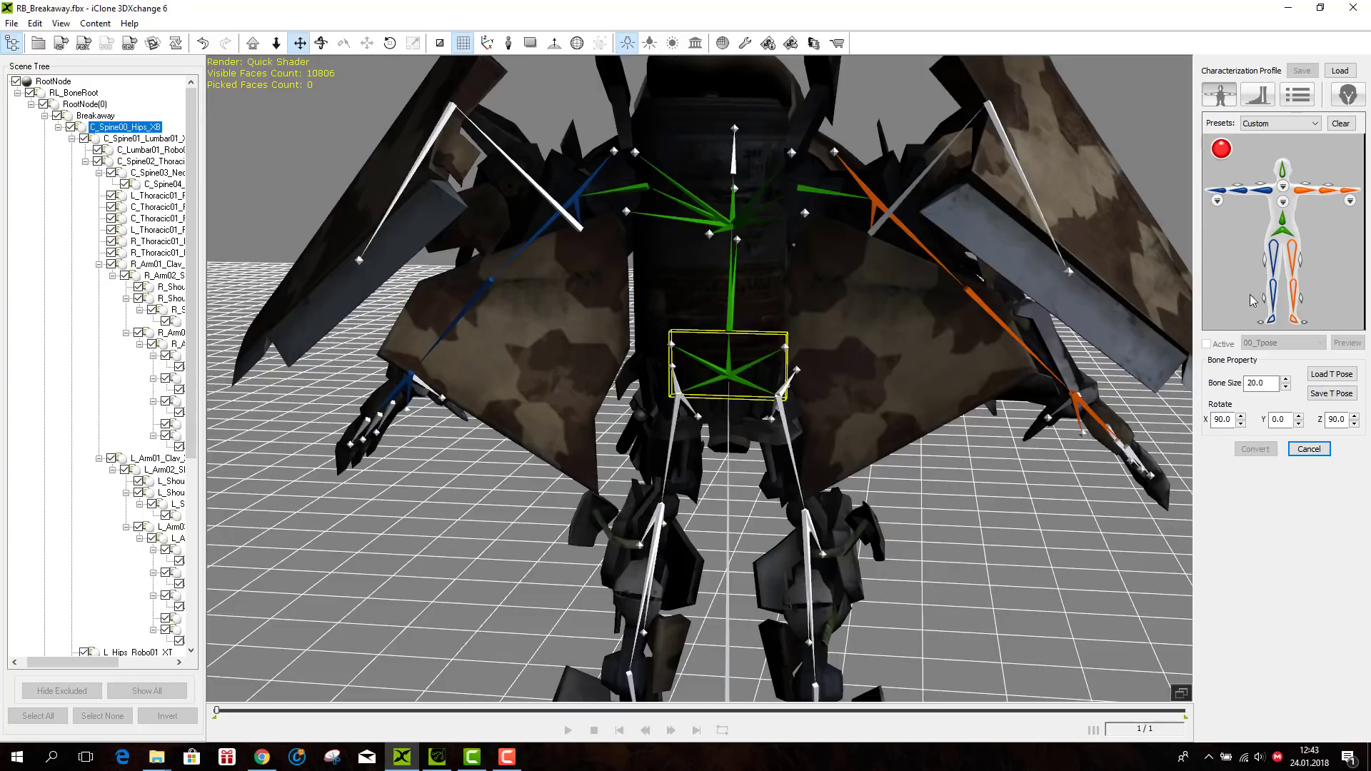
# - Map the robot's right thigh, lower leg and foot bones to the blue right-leg slots, starting with RightUpLeg
pyautogui.click(1278, 259)
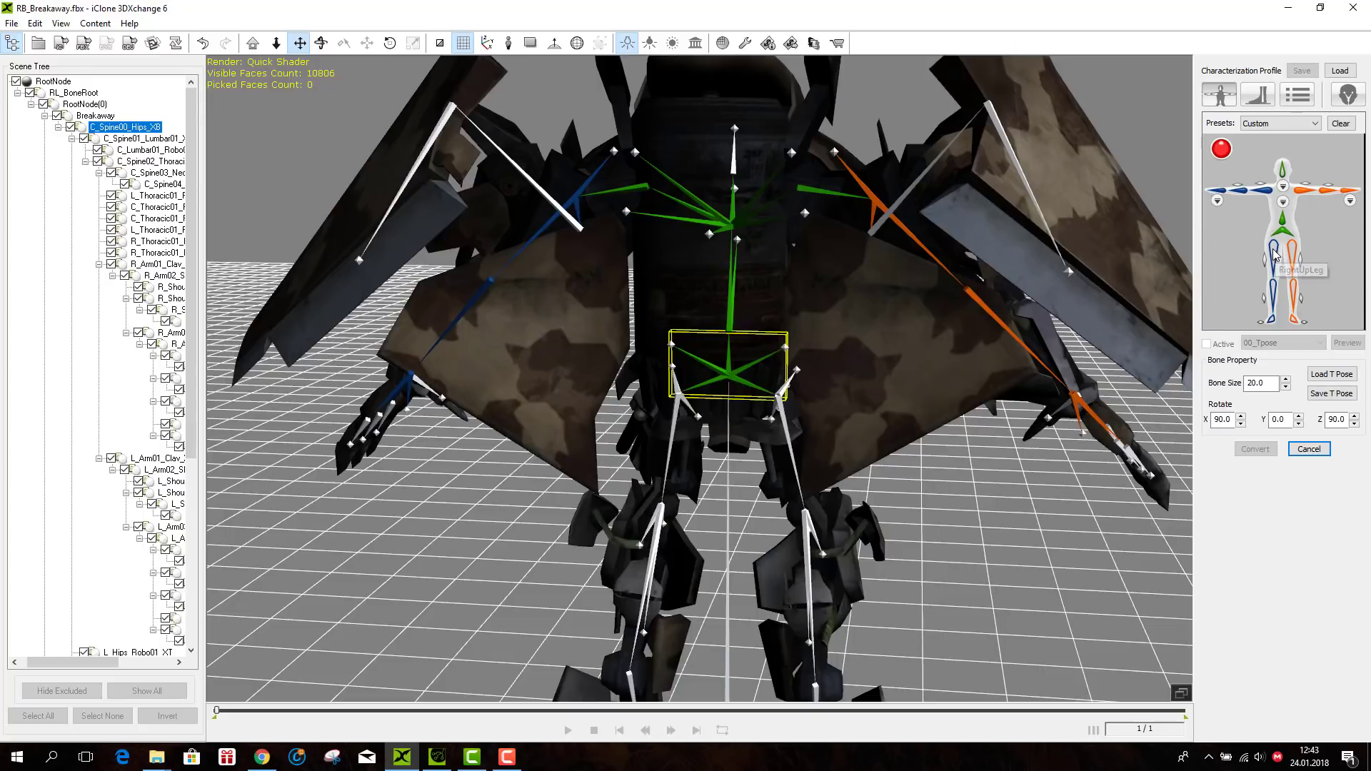
pyautogui.click(672, 427)
pyautogui.moveTo(672, 427); pyautogui.dragTo(714, 350, button='middle')
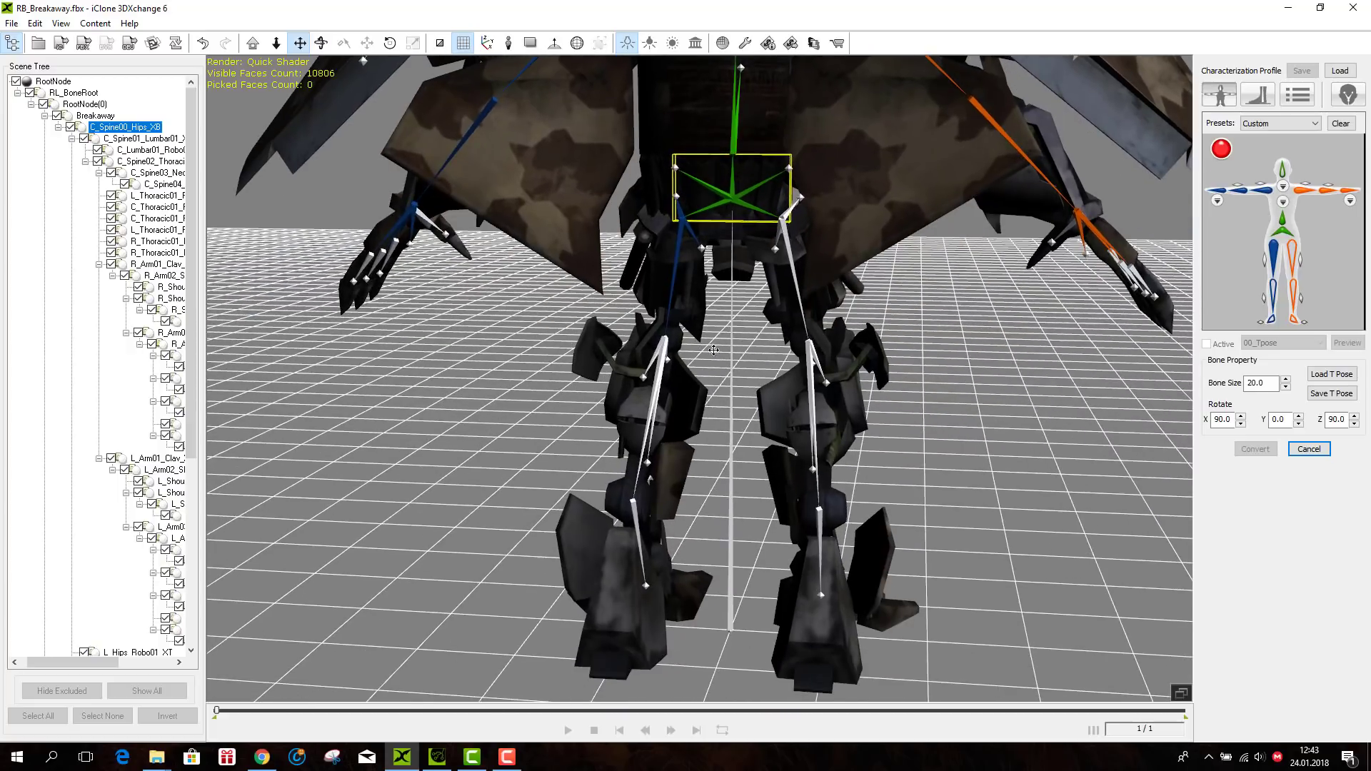
pyautogui.click(1272, 294)
pyautogui.click(656, 387)
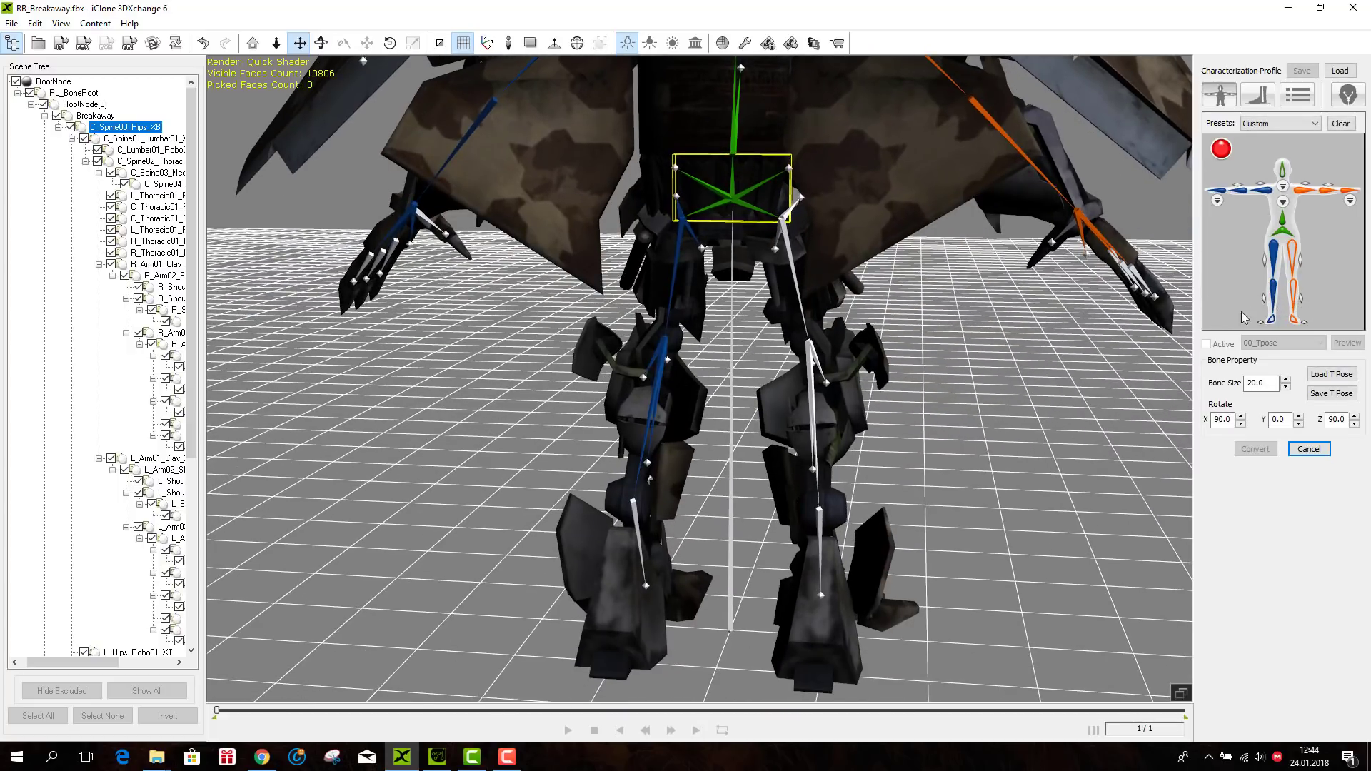
pyautogui.click(1272, 320)
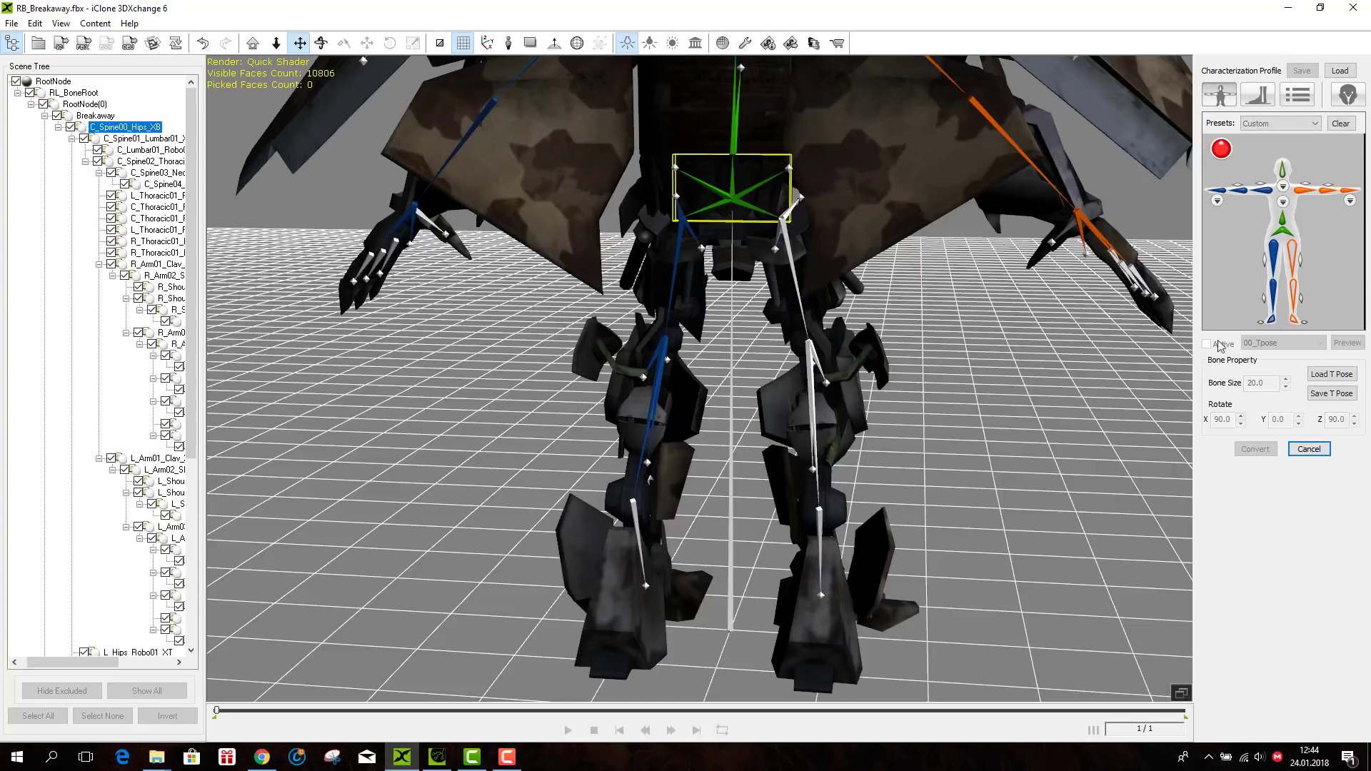
pyautogui.click(636, 527)
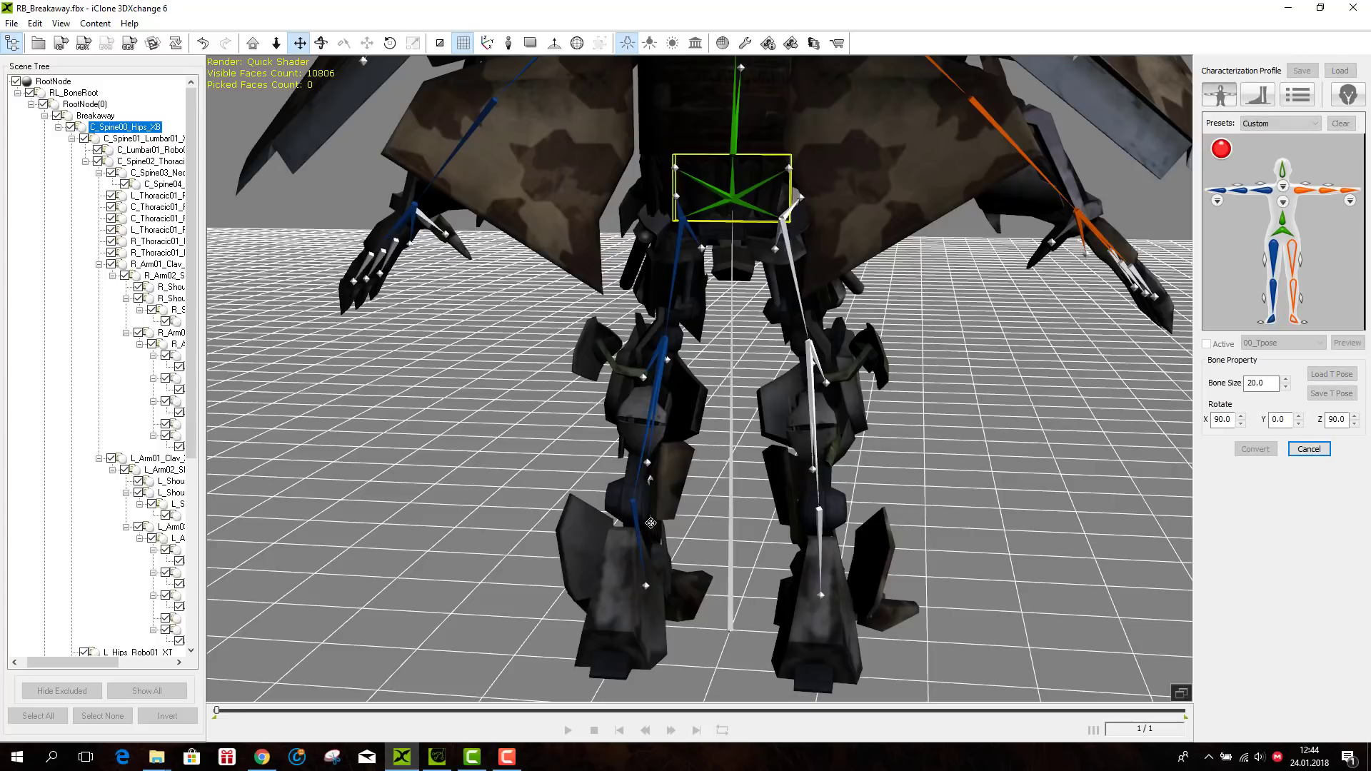
# - Map the robot's left thigh, lower leg and foot bones to the orange left-leg slots
pyautogui.click(1268, 259)
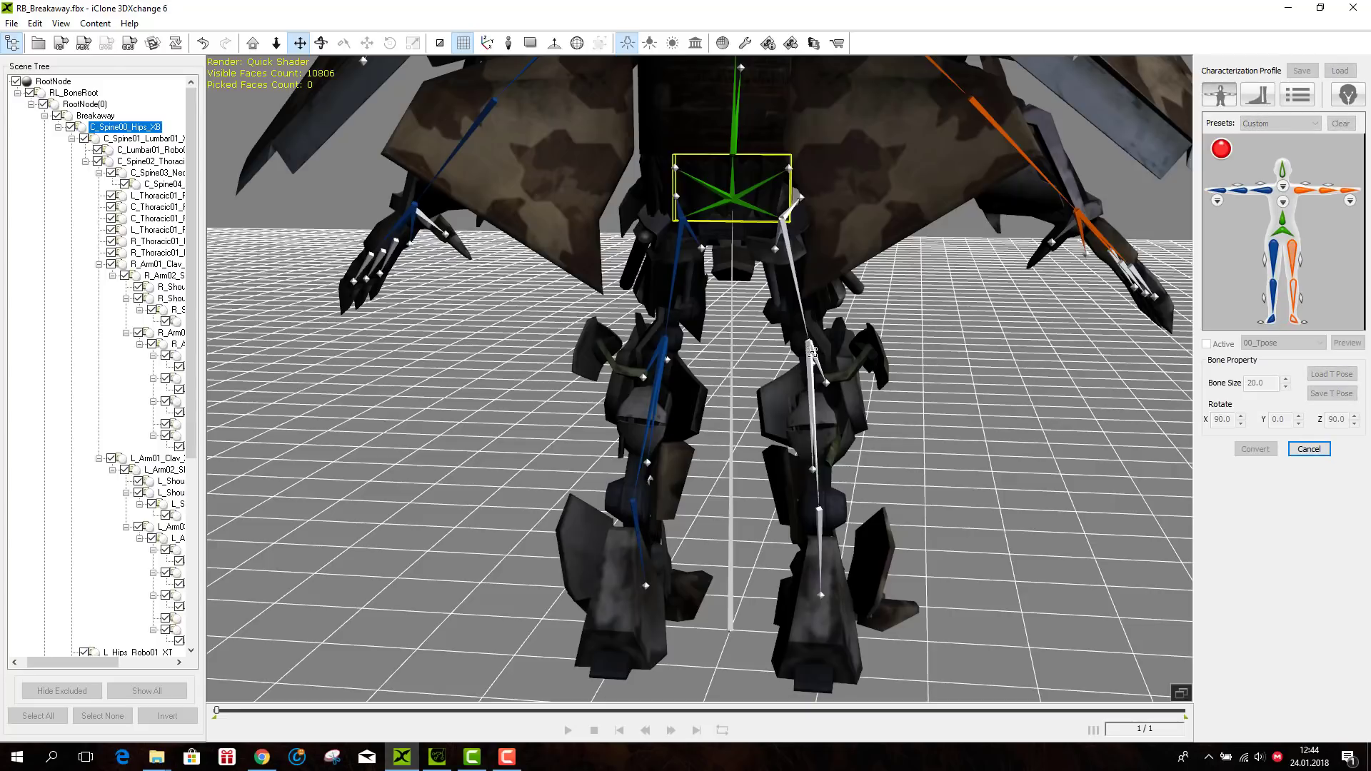
pyautogui.click(792, 266)
pyautogui.click(1294, 293)
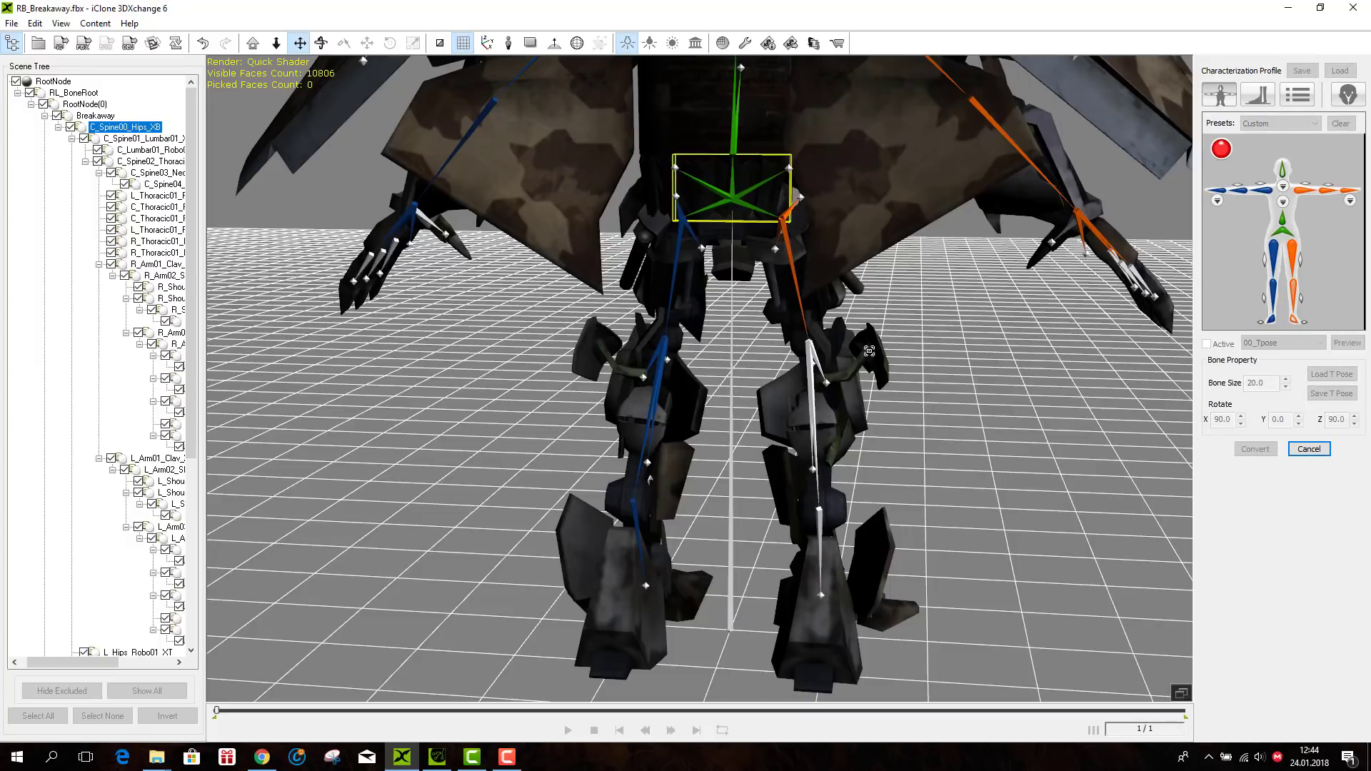
pyautogui.click(810, 395)
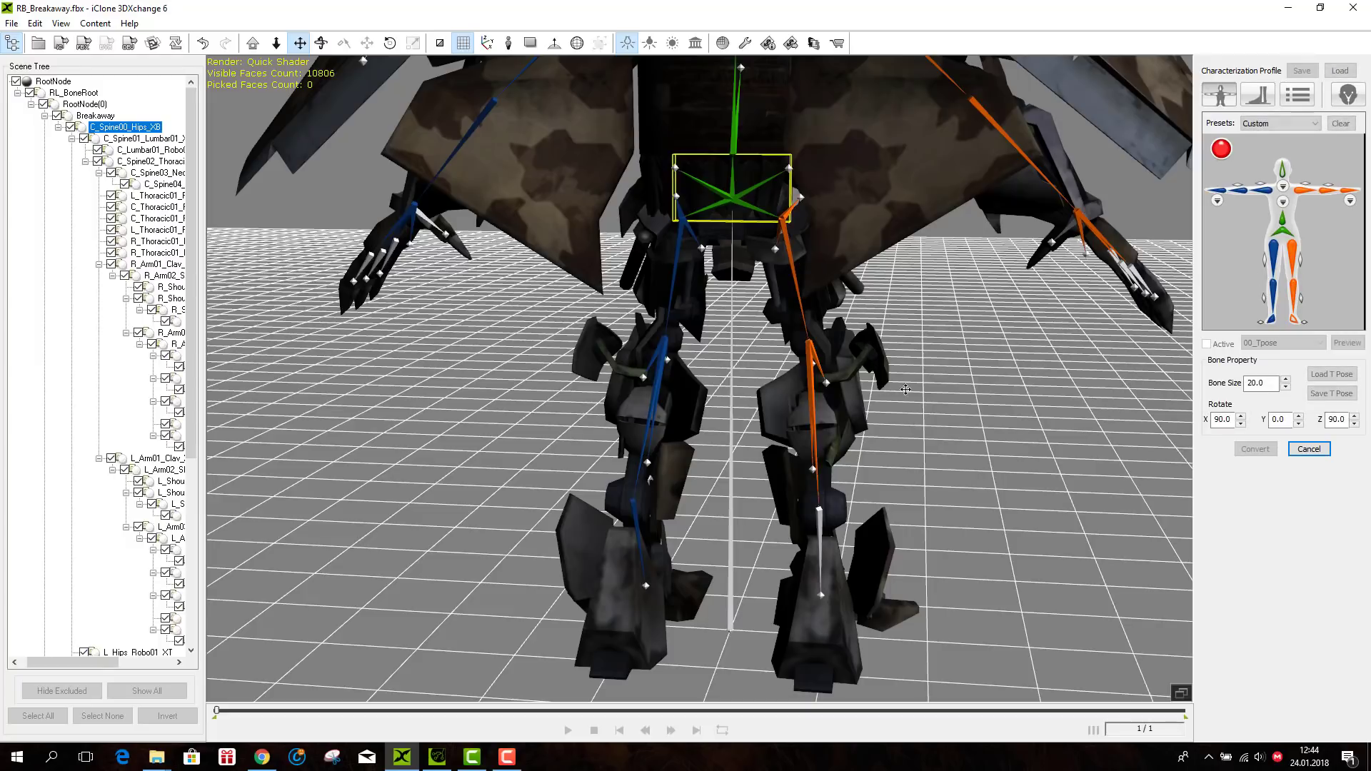
pyautogui.click(1295, 319)
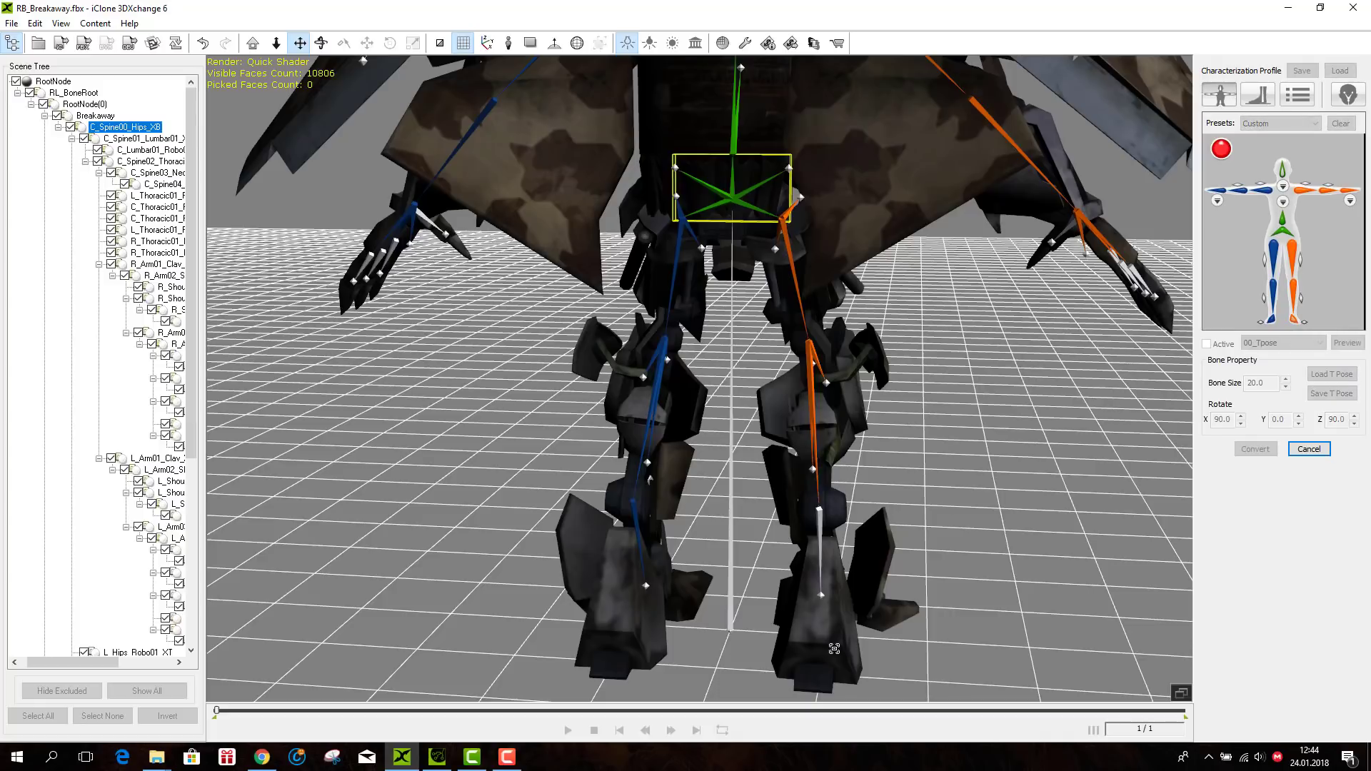
pyautogui.click(819, 529)
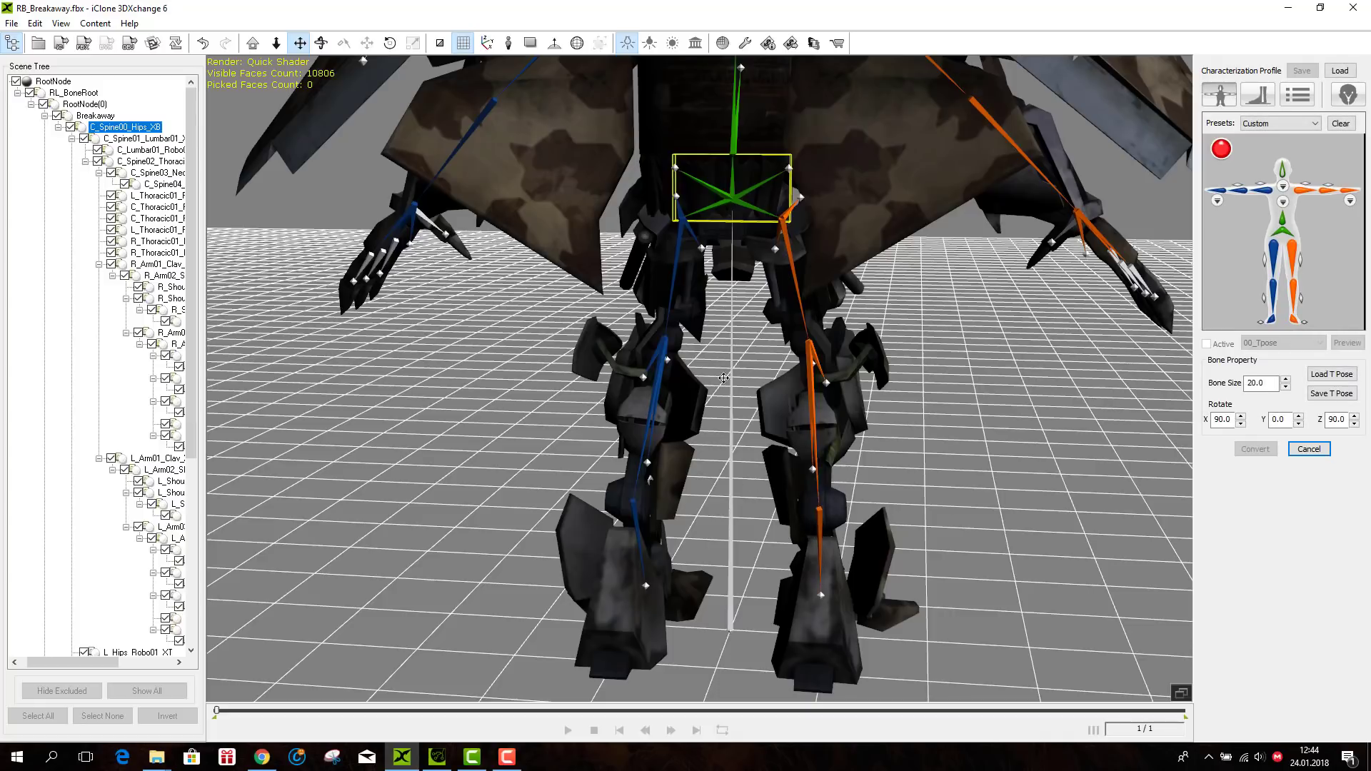
# - Map the robot's unassigned head bone above the upper spine to the head slot of the characterization figure
pyautogui.moveTo(719, 225); pyautogui.dragTo(708, 557, button='middle')
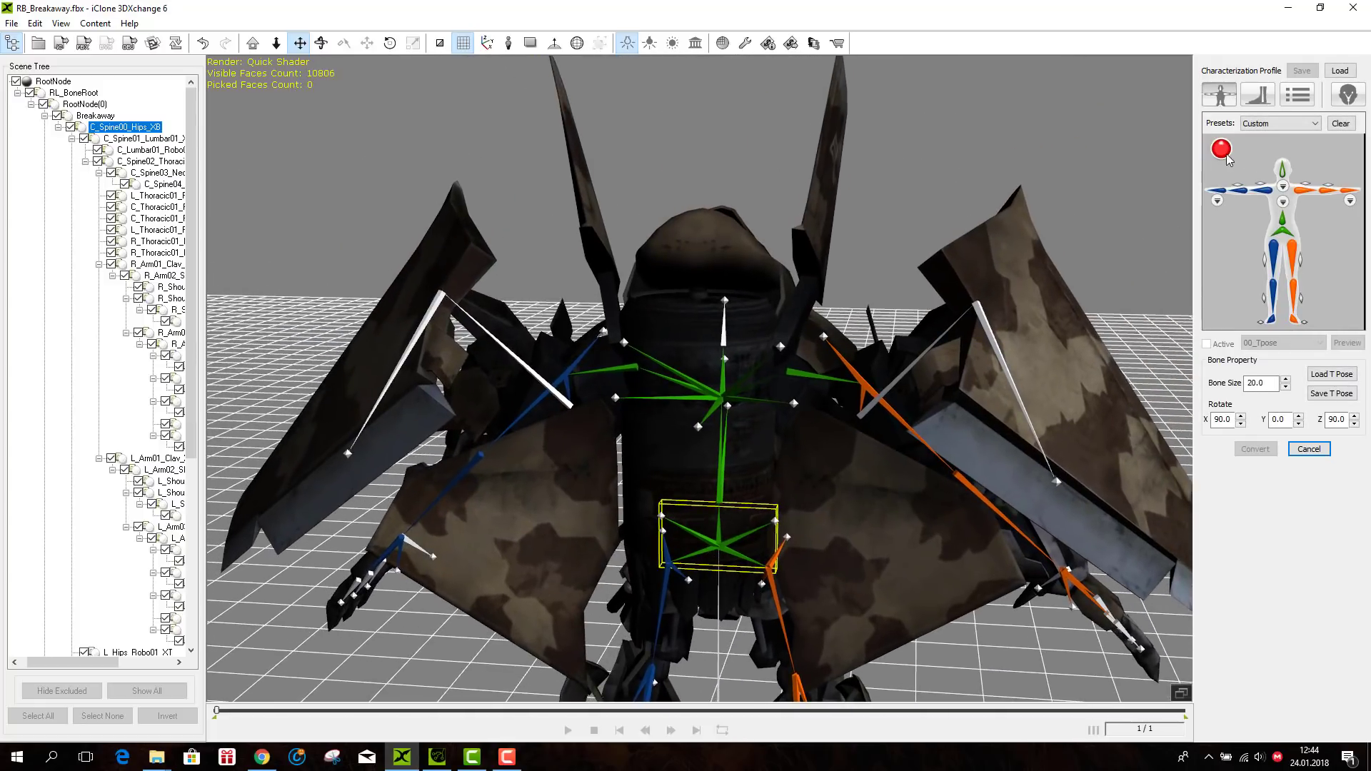
pyautogui.click(1282, 174)
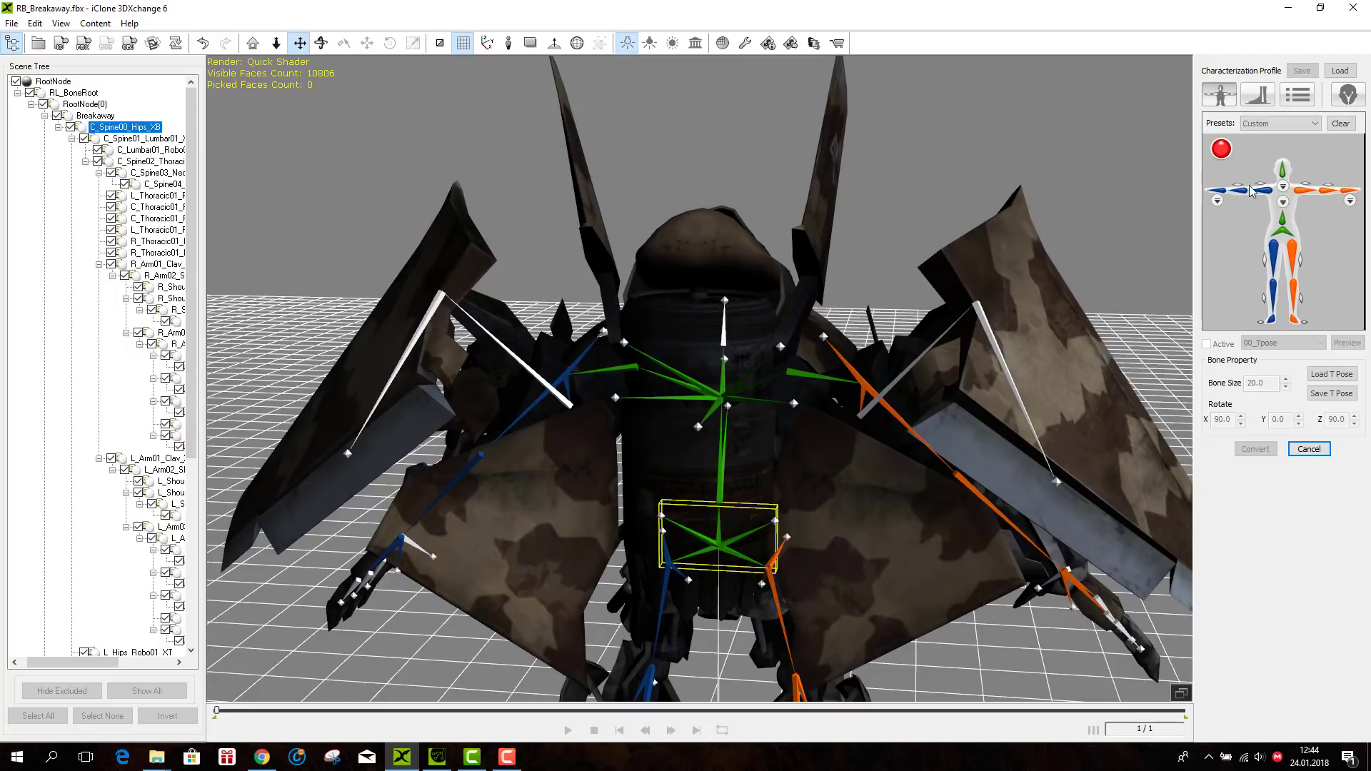
pyautogui.click(723, 340)
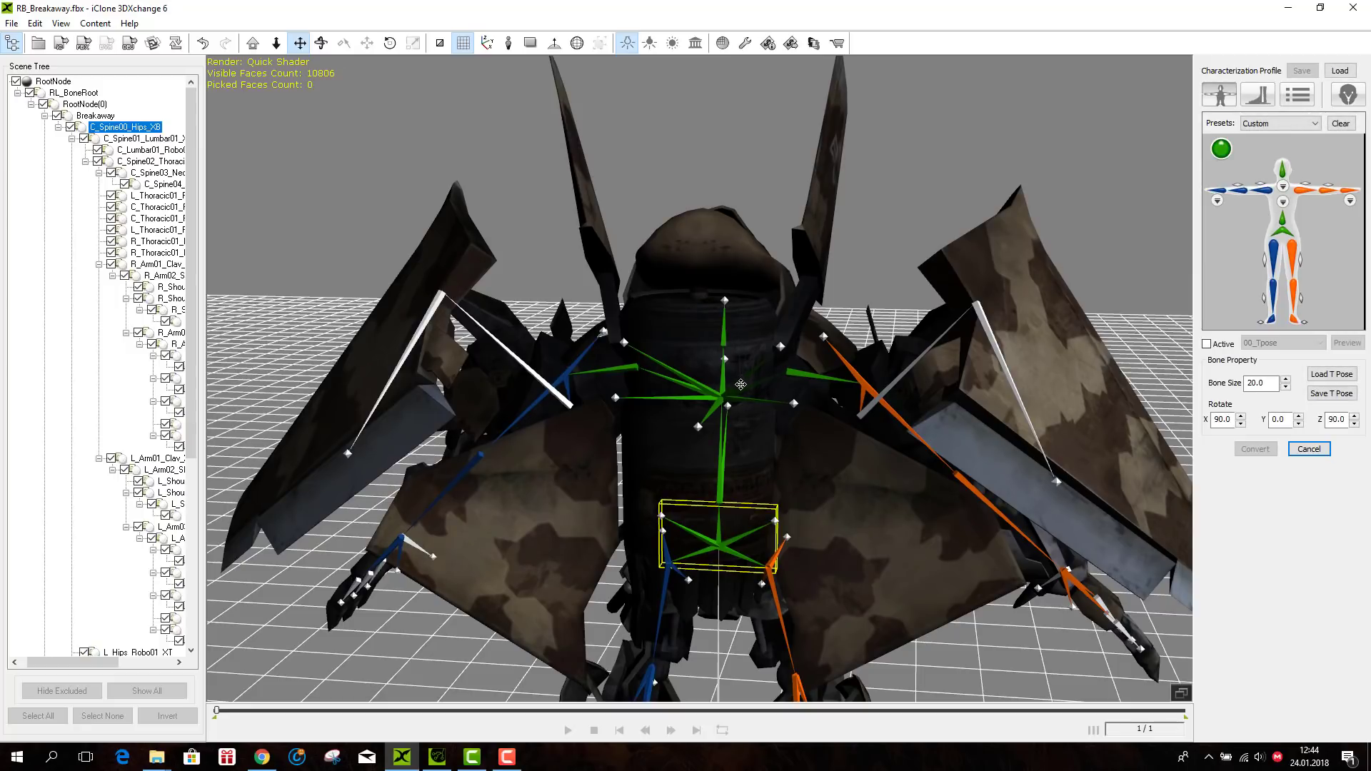
# - Activate the characterization and turn on automatic feet offset for both spacing and height
pyautogui.moveTo(722, 421); pyautogui.dragTo(716, 364, button='middle')
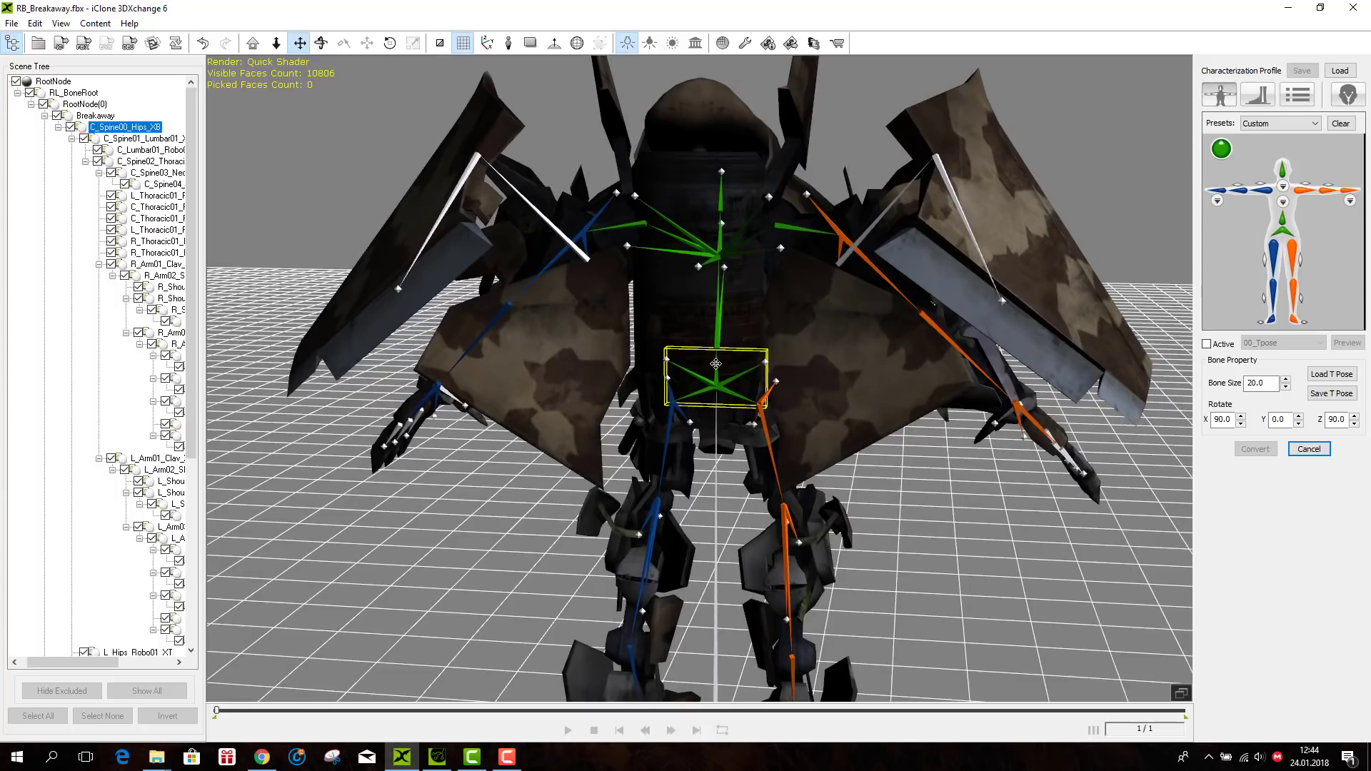
pyautogui.click(1206, 344)
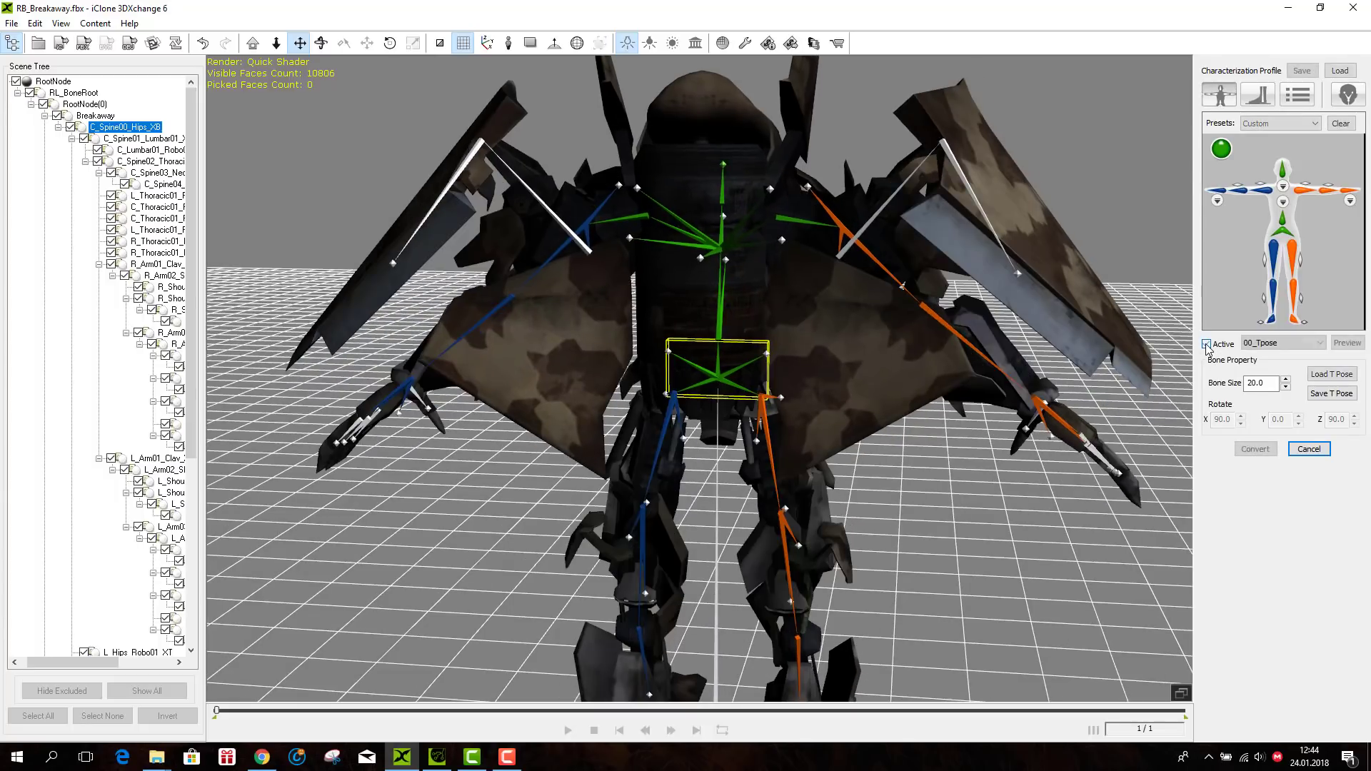
pyautogui.click(1299, 98)
pyautogui.click(1320, 189)
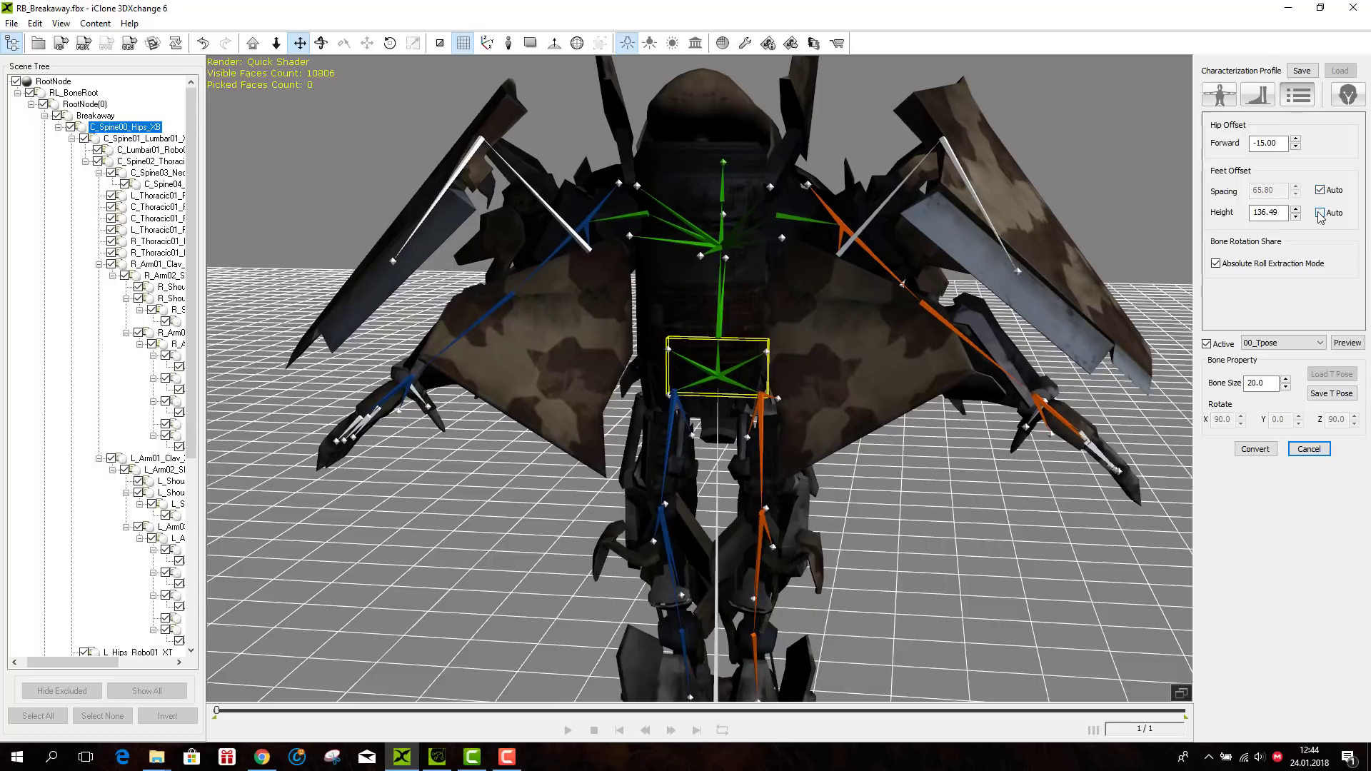
pyautogui.click(1320, 213)
pyautogui.click(1221, 98)
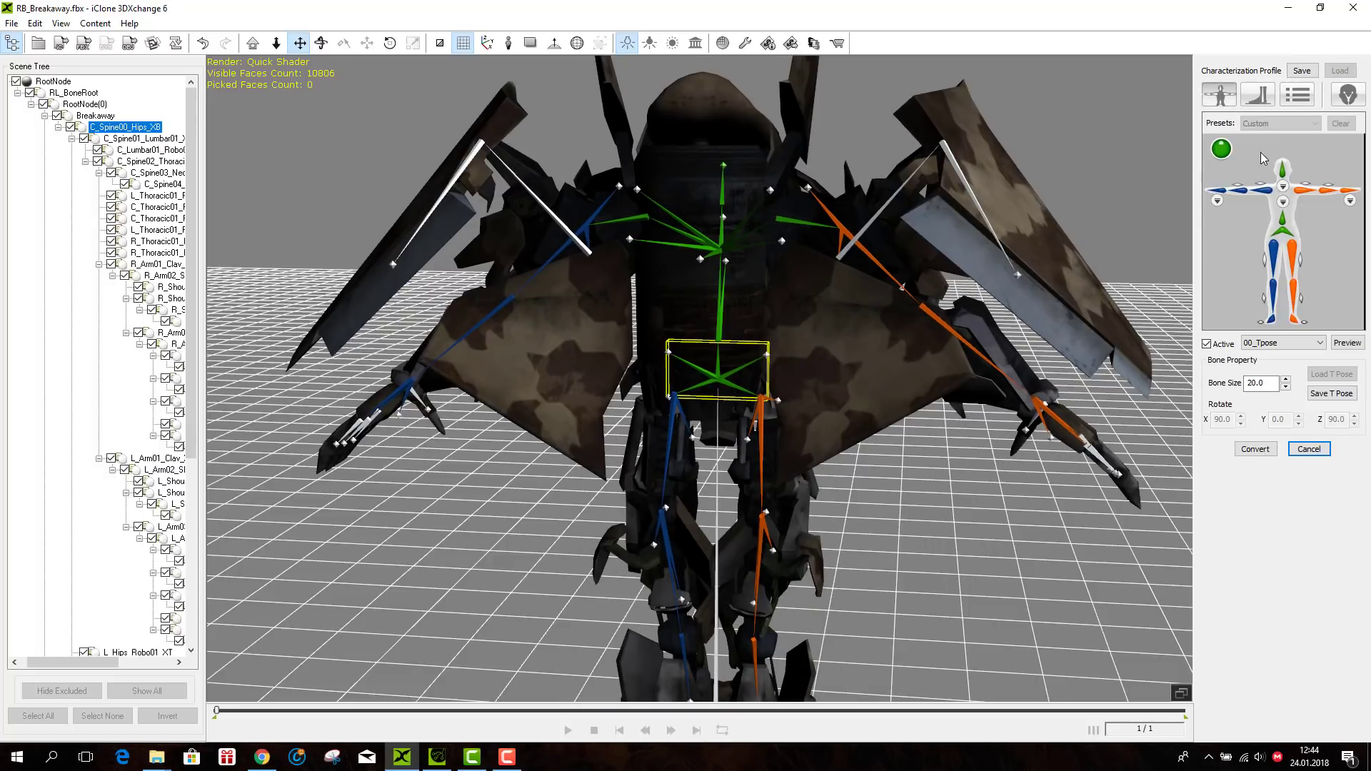
# - Deactivate the characterization and rotate R_Arm02_Shoulder_XB to about 351° and L_Arm02_Shoulder_XB to about 349° in Z, so both arms point sideways
pyautogui.click(1207, 344)
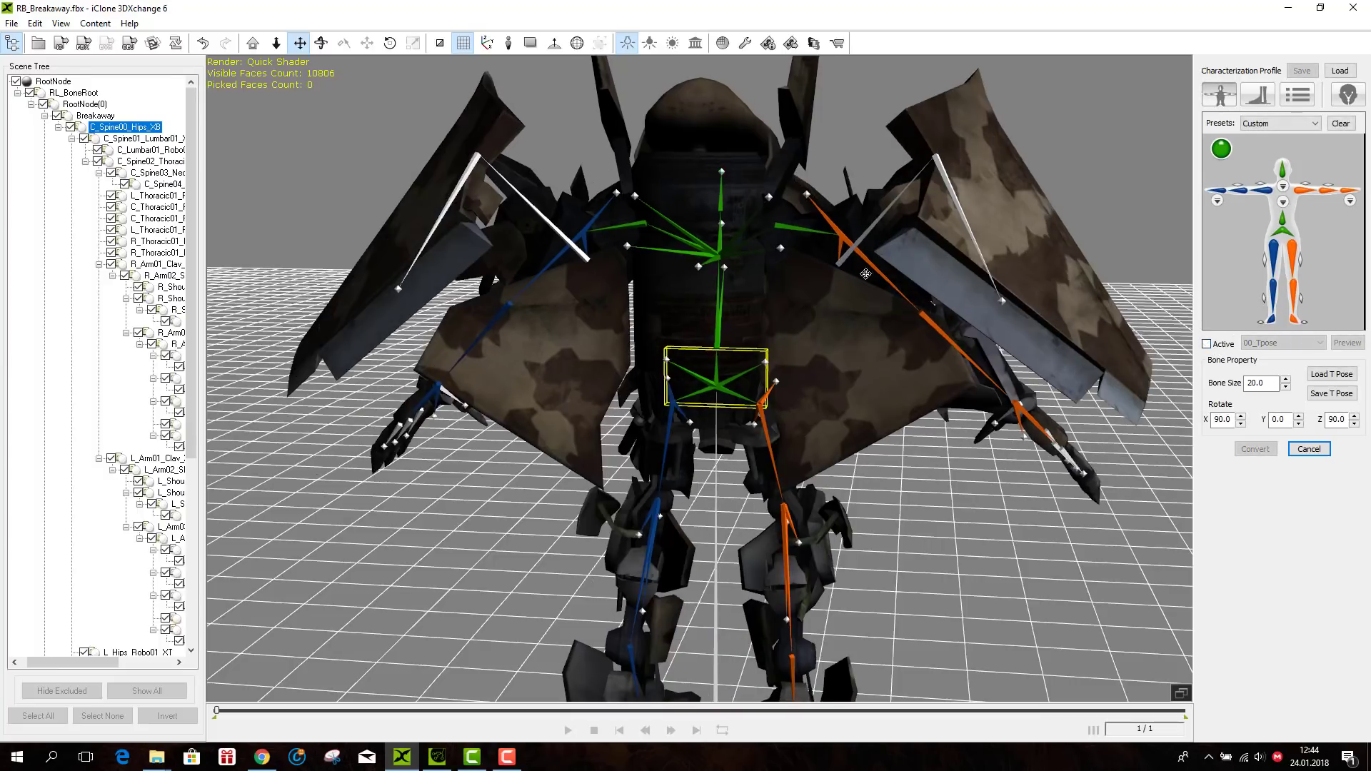
pyautogui.click(843, 238)
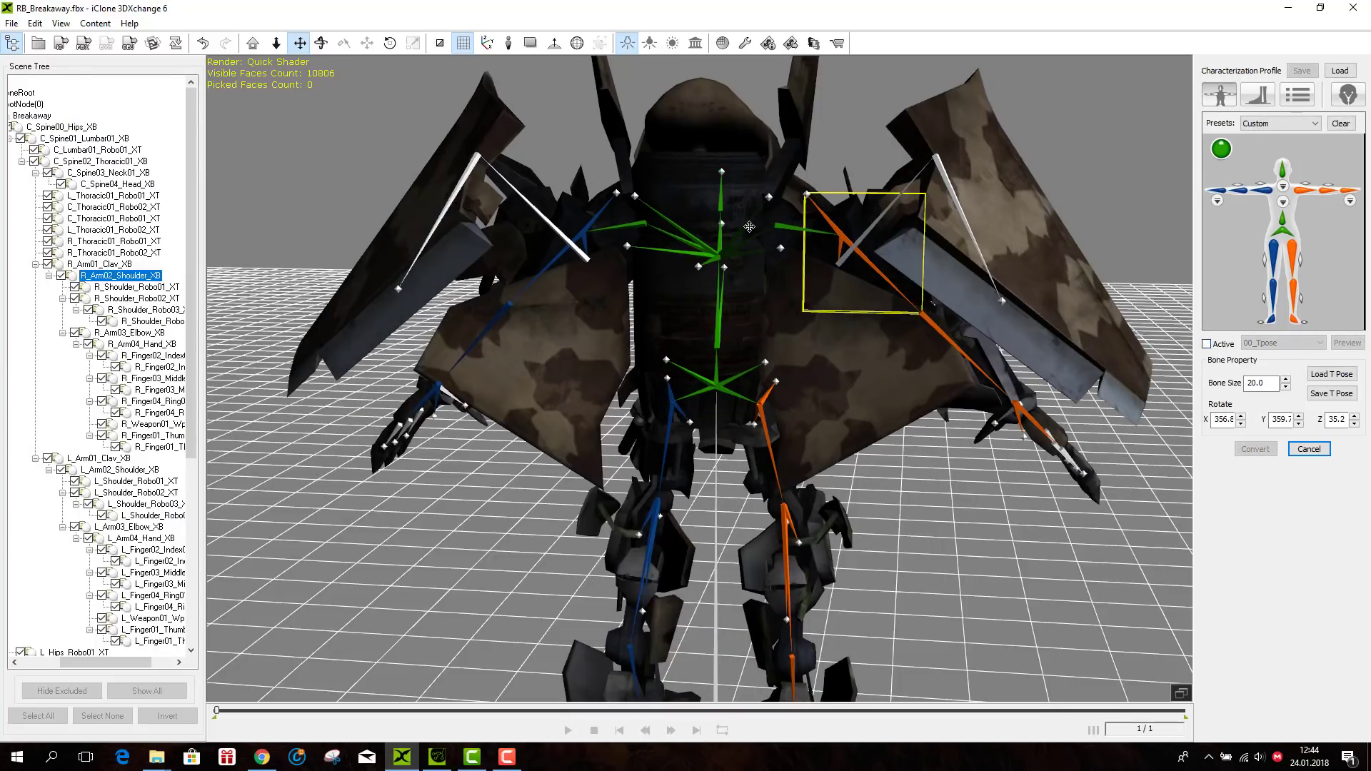
pyautogui.click(390, 43)
pyautogui.moveTo(787, 162); pyautogui.dragTo(763, 182)
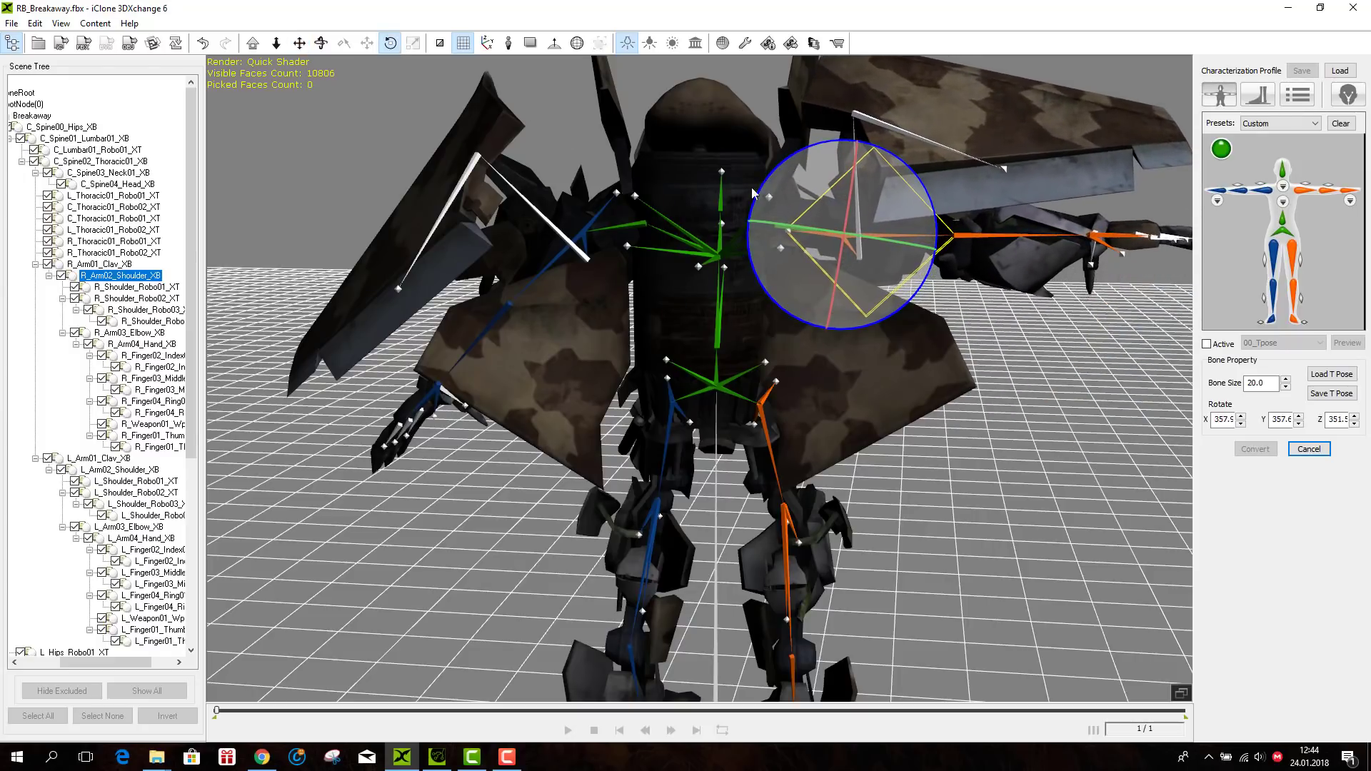
pyautogui.click(586, 238)
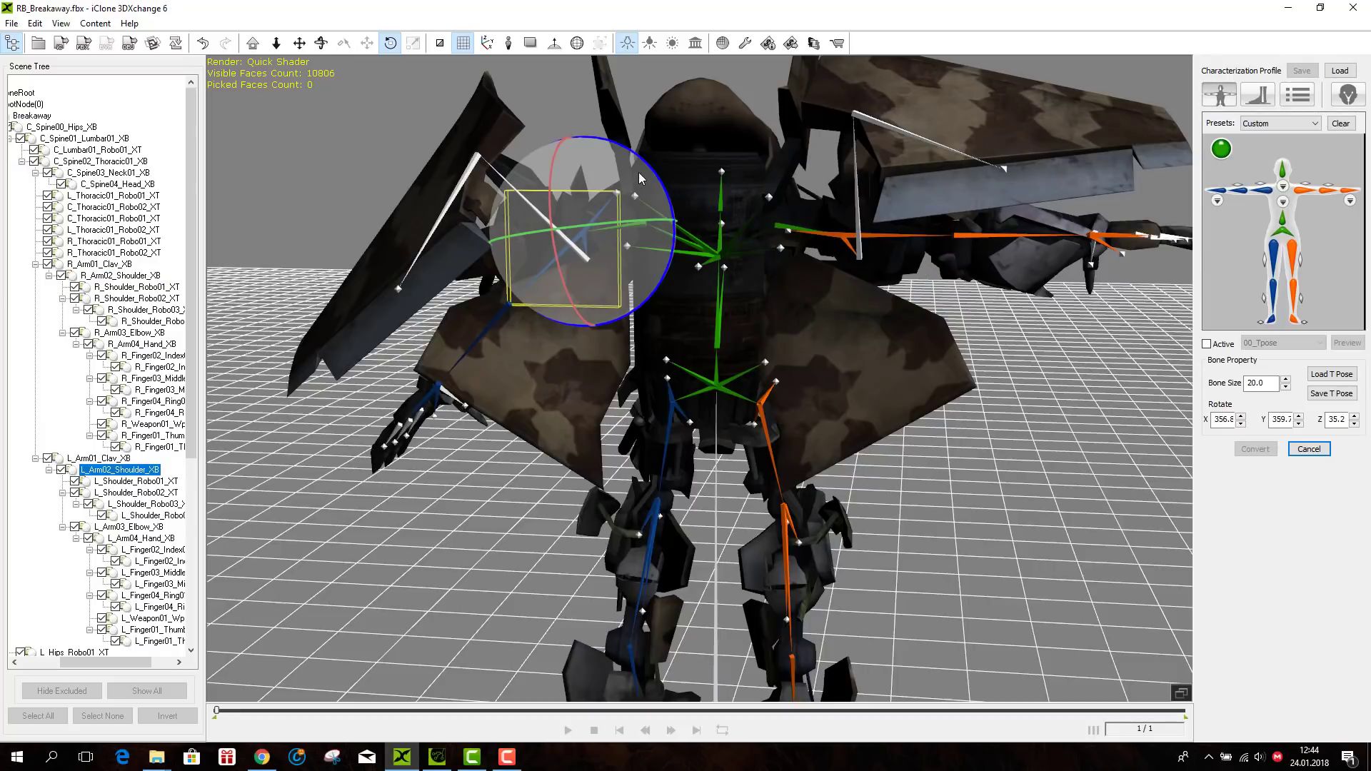
pyautogui.moveTo(643, 175); pyautogui.dragTo(662, 198)
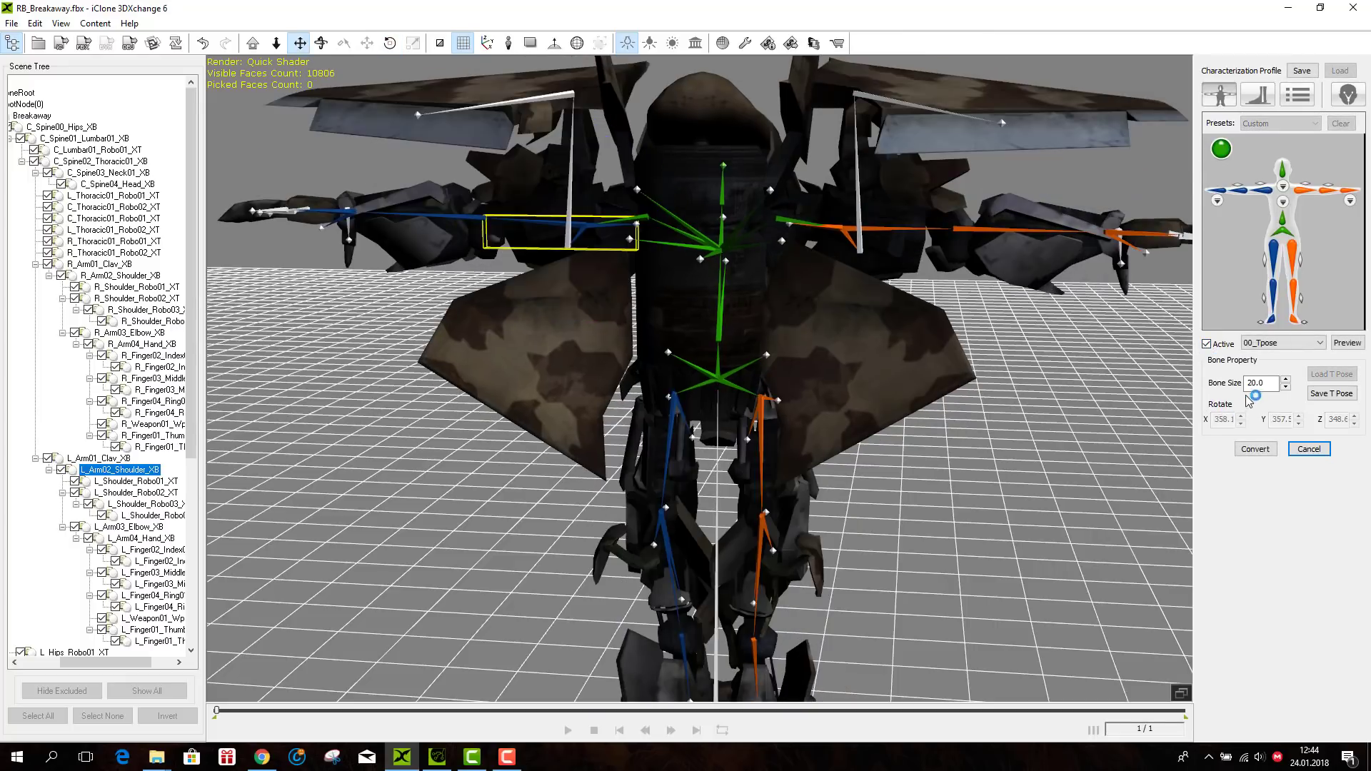
# - Preview the characterized robot with the 11_Basic Walk motion
pyautogui.click(1263, 350)
pyautogui.click(1284, 486)
pyautogui.click(1344, 344)
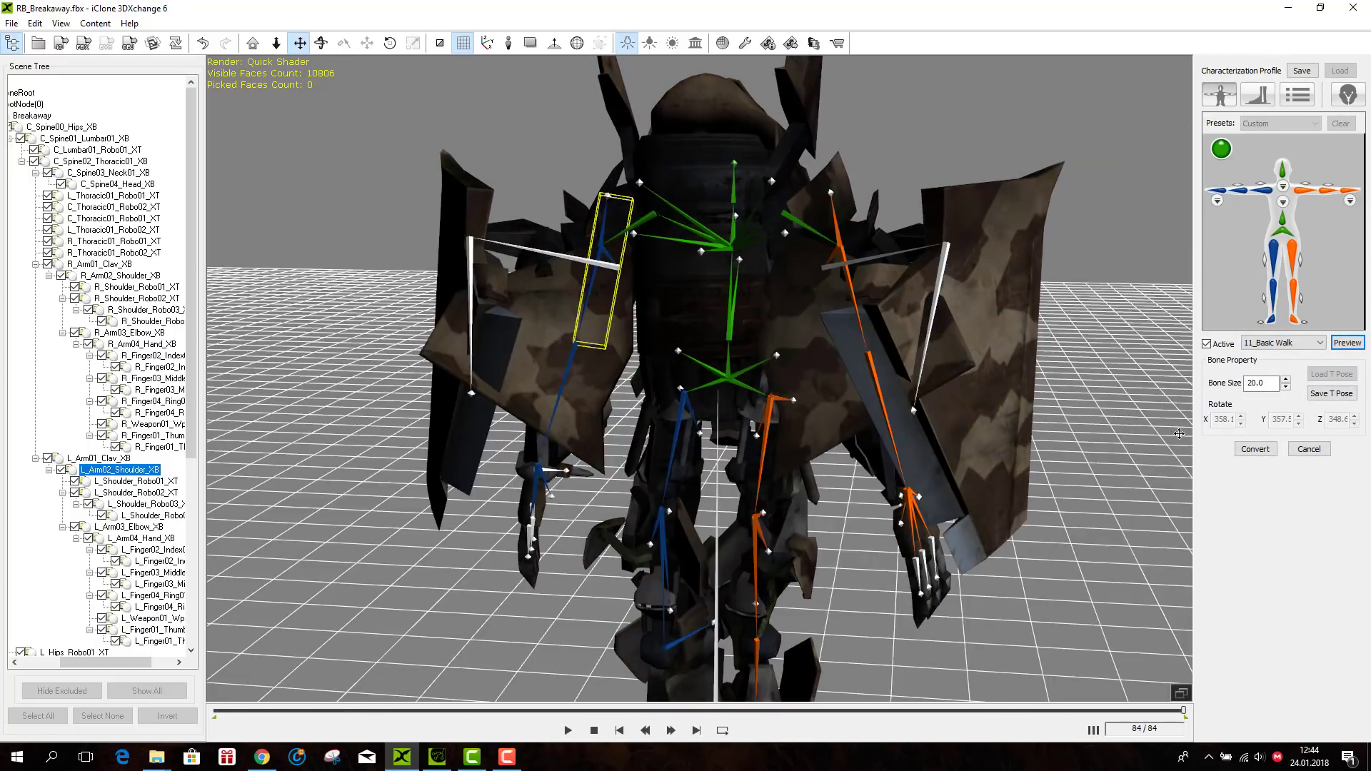
# - Deactivate the characterization and raise both arms further by rotating L_Arm02_Shoulder_XB to about 338° and R_Arm02_Shoulder_XB to about 337° in Z
pyautogui.click(1231, 343)
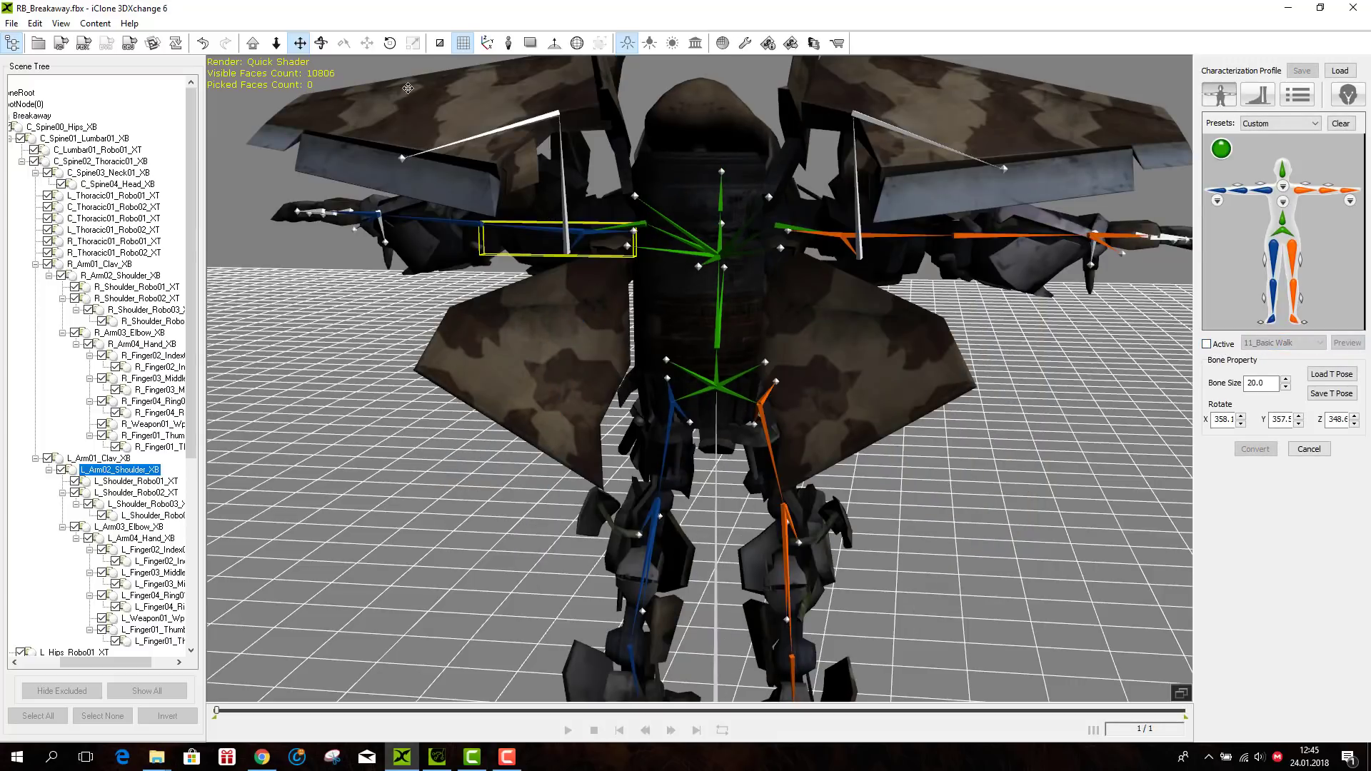
pyautogui.click(390, 45)
pyautogui.moveTo(629, 159); pyautogui.dragTo(782, 244)
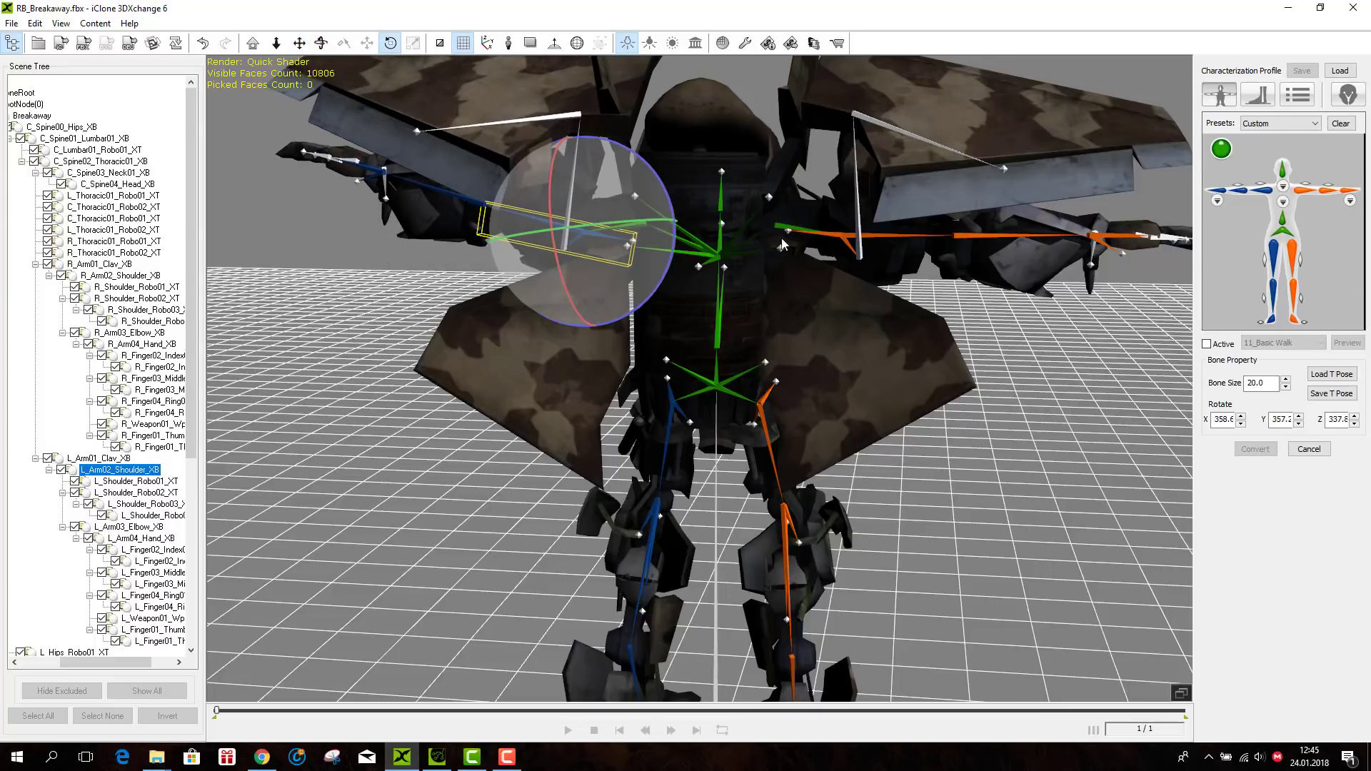
pyautogui.click(842, 237)
pyautogui.moveTo(800, 154); pyautogui.dragTo(793, 166)
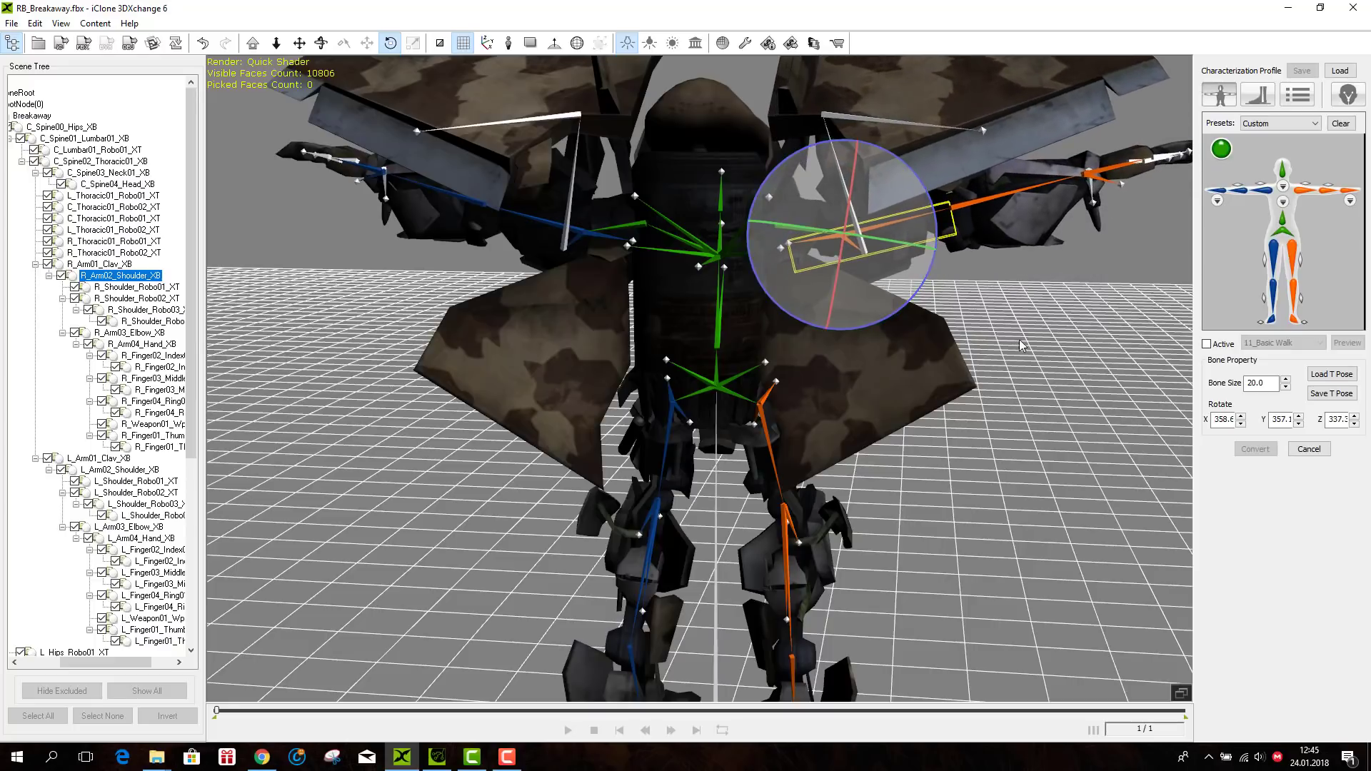
# - Reactivate the characterization and replay the 11_Basic Walk motion with the raised arm pose
pyautogui.click(1206, 344)
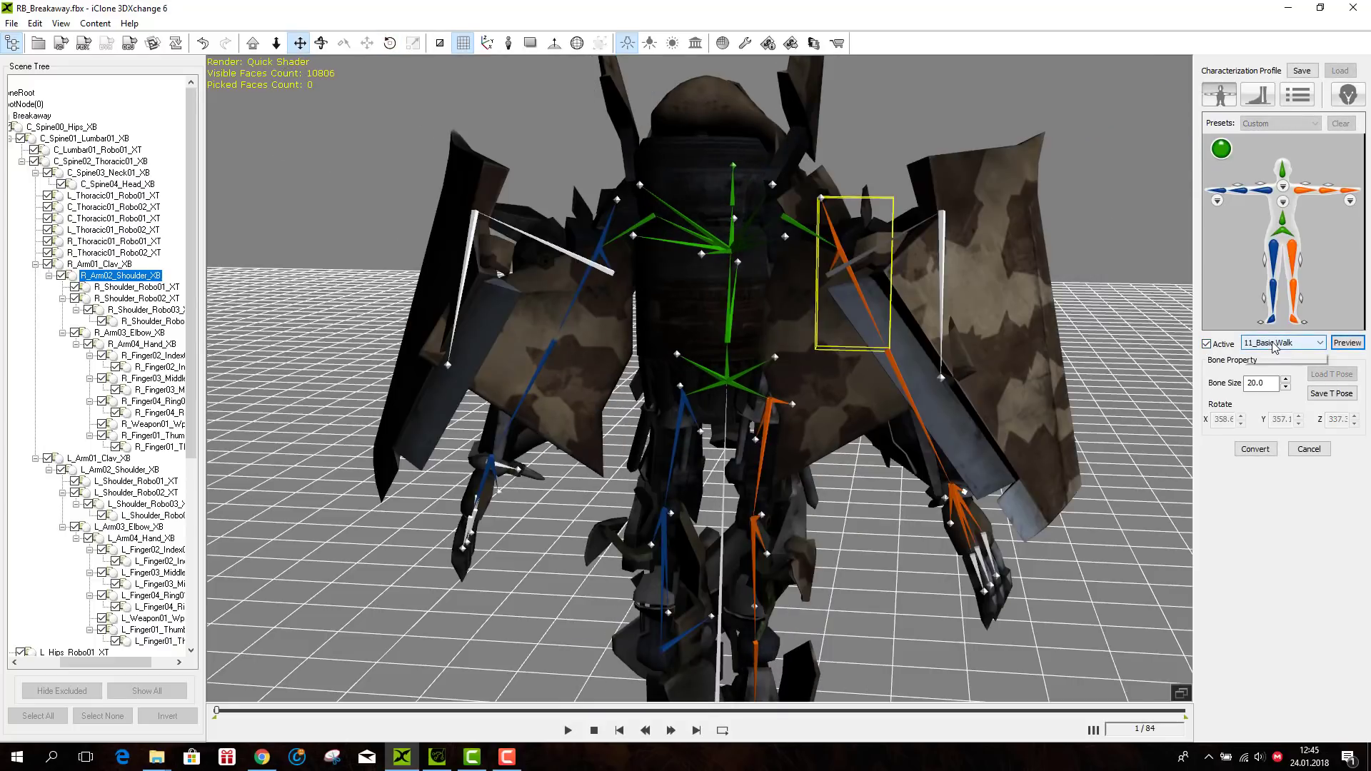
pyautogui.click(1273, 345)
pyautogui.click(1344, 361)
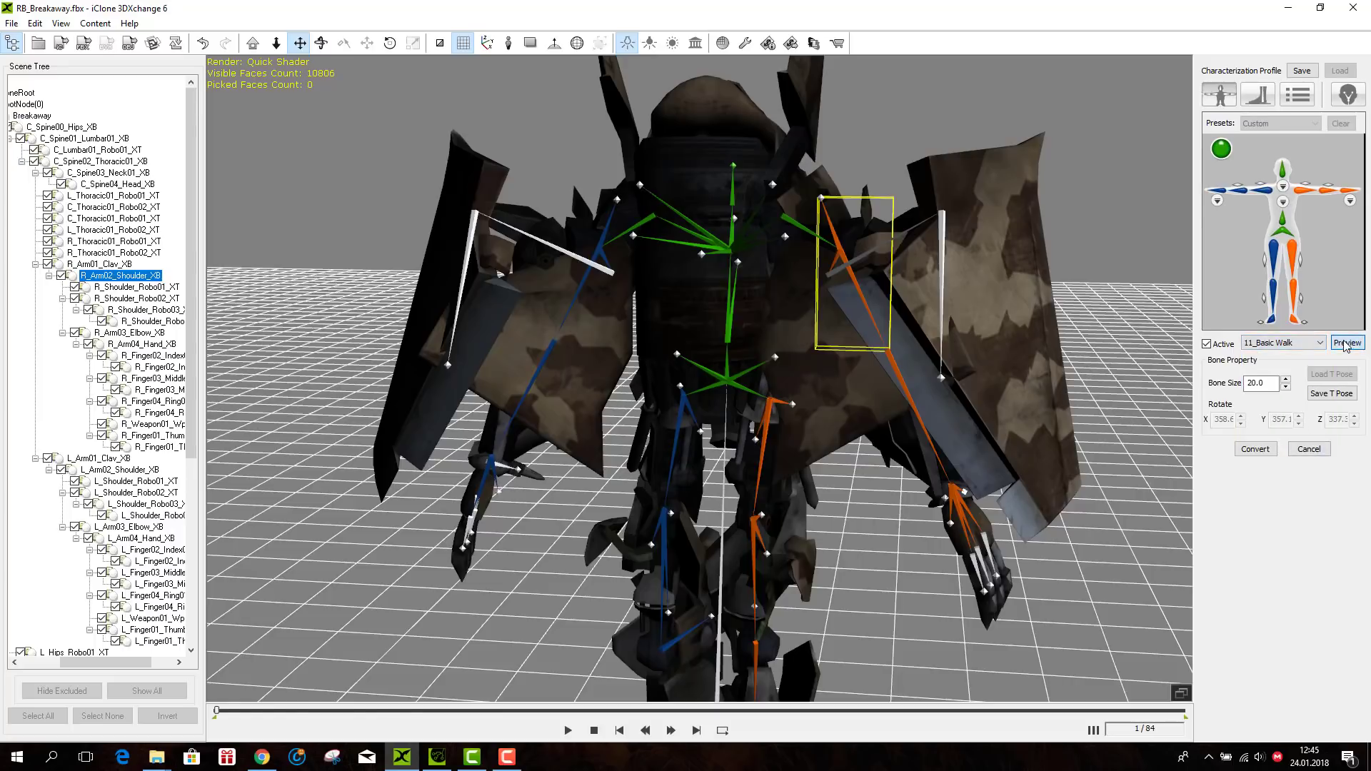
pyautogui.click(1345, 343)
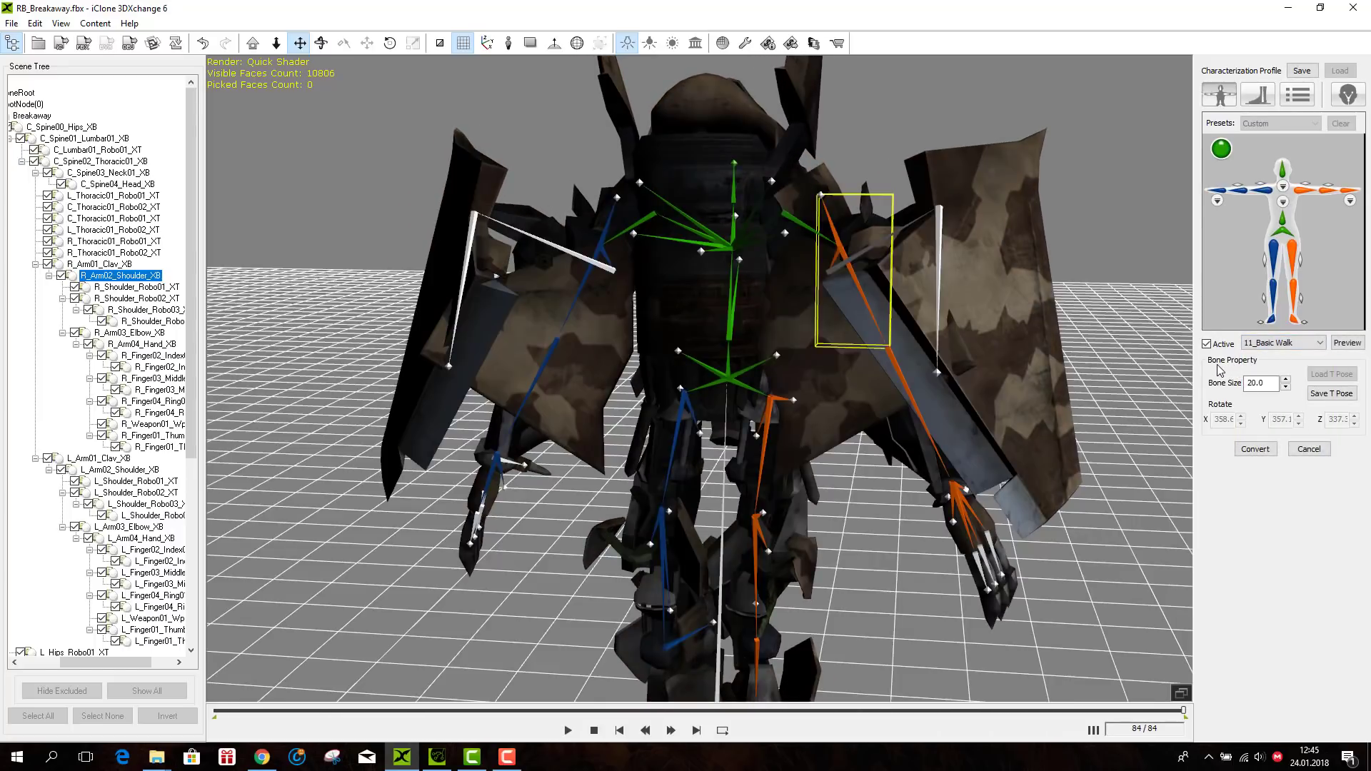
# - Set the preview motion back to 00_Tpose and convert the robot to a non-standard character
pyautogui.click(1262, 344)
pyautogui.click(1312, 357)
pyautogui.click(1345, 343)
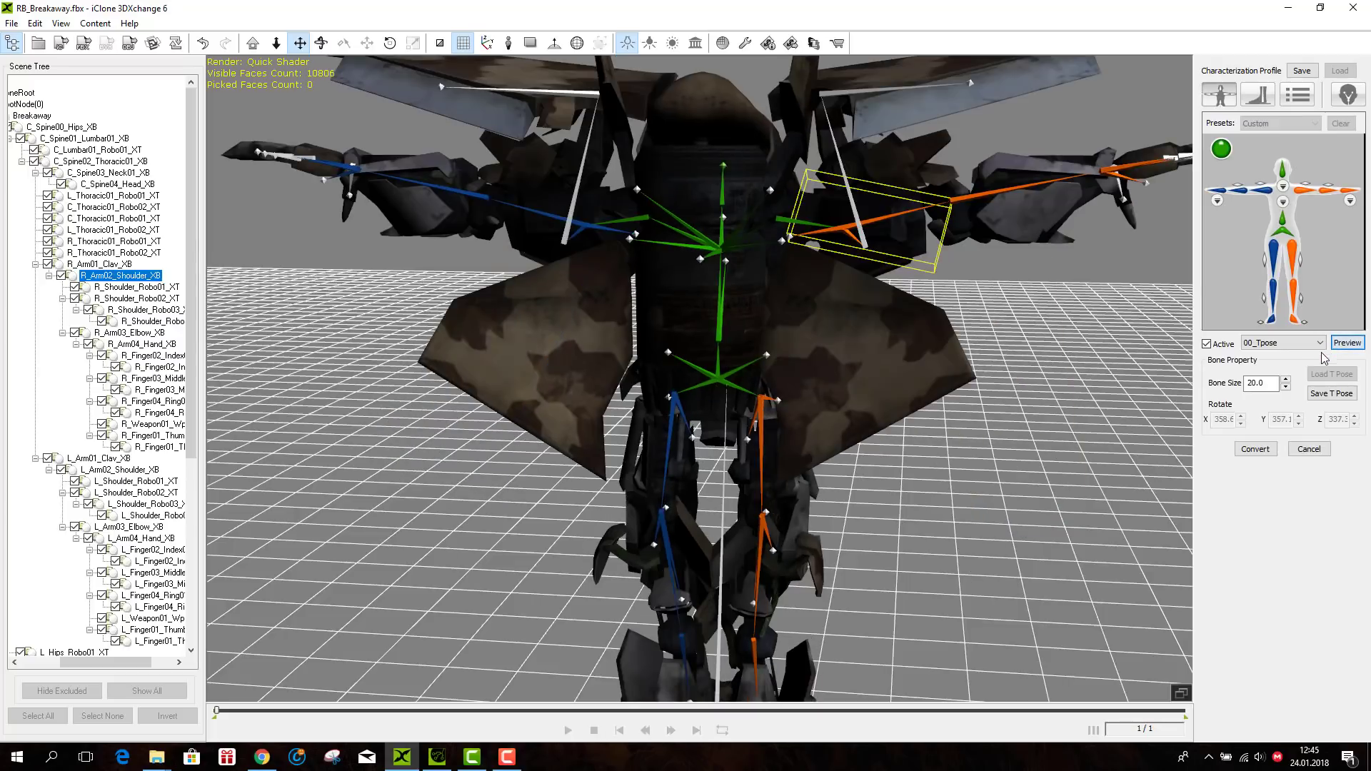
pyautogui.click(1268, 451)
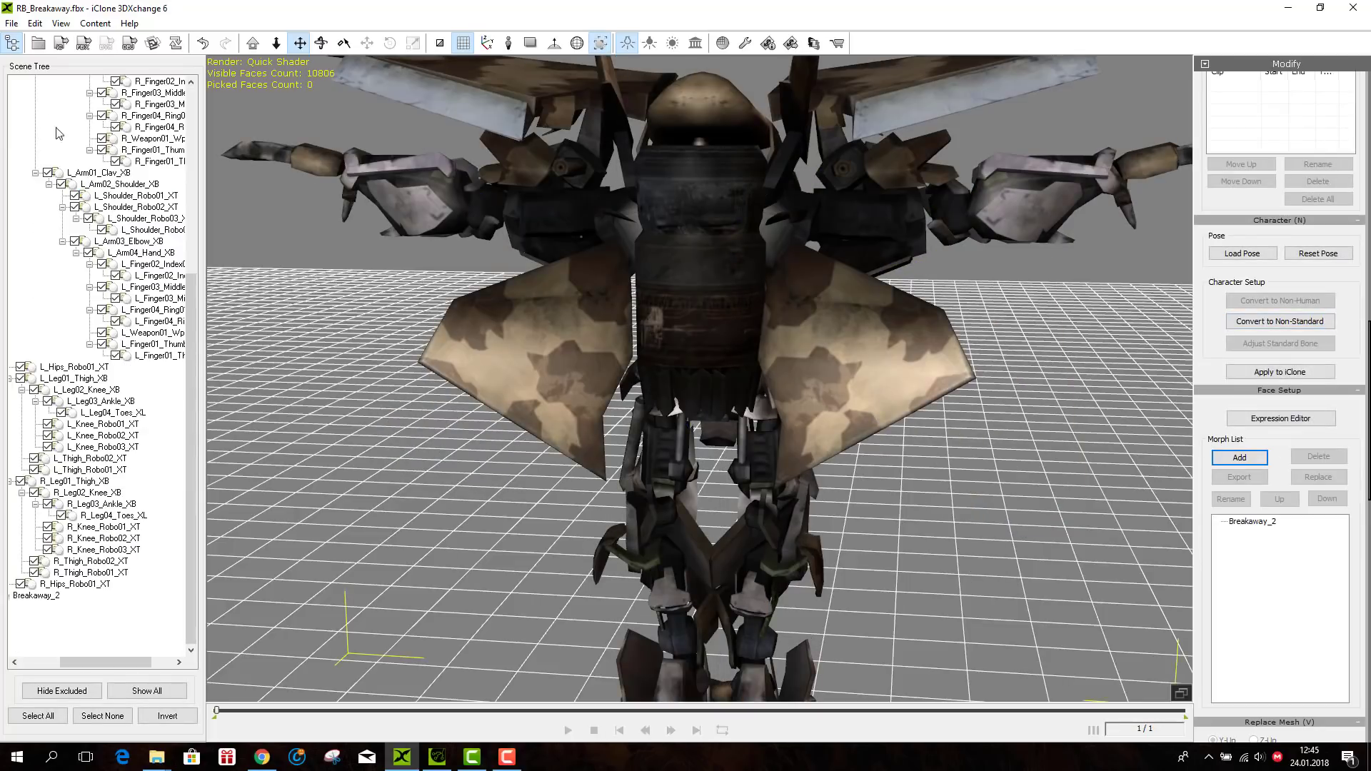
# - Export the converted character with its geometry for iClone 6 as RB_Breakaway_001 to the imotion folder
pyautogui.click(60, 44)
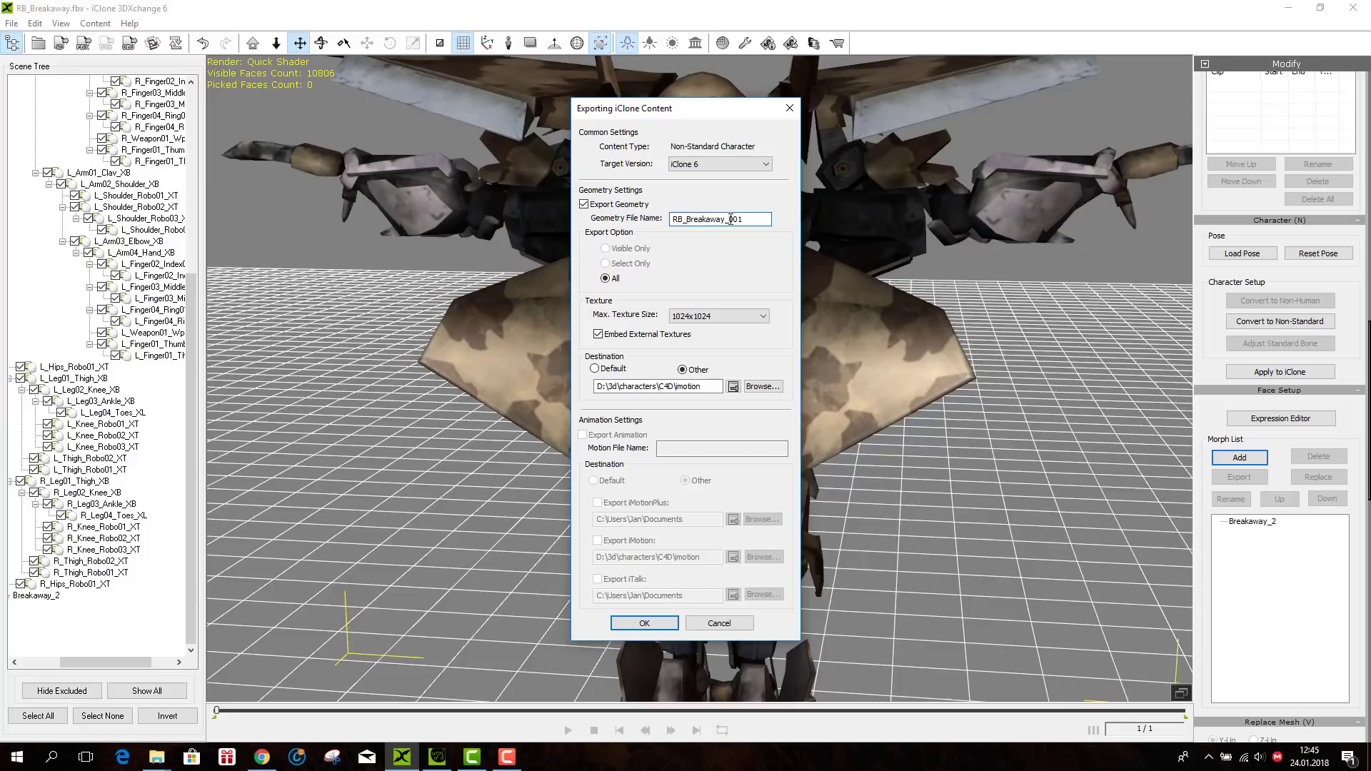
pyautogui.click(644, 623)
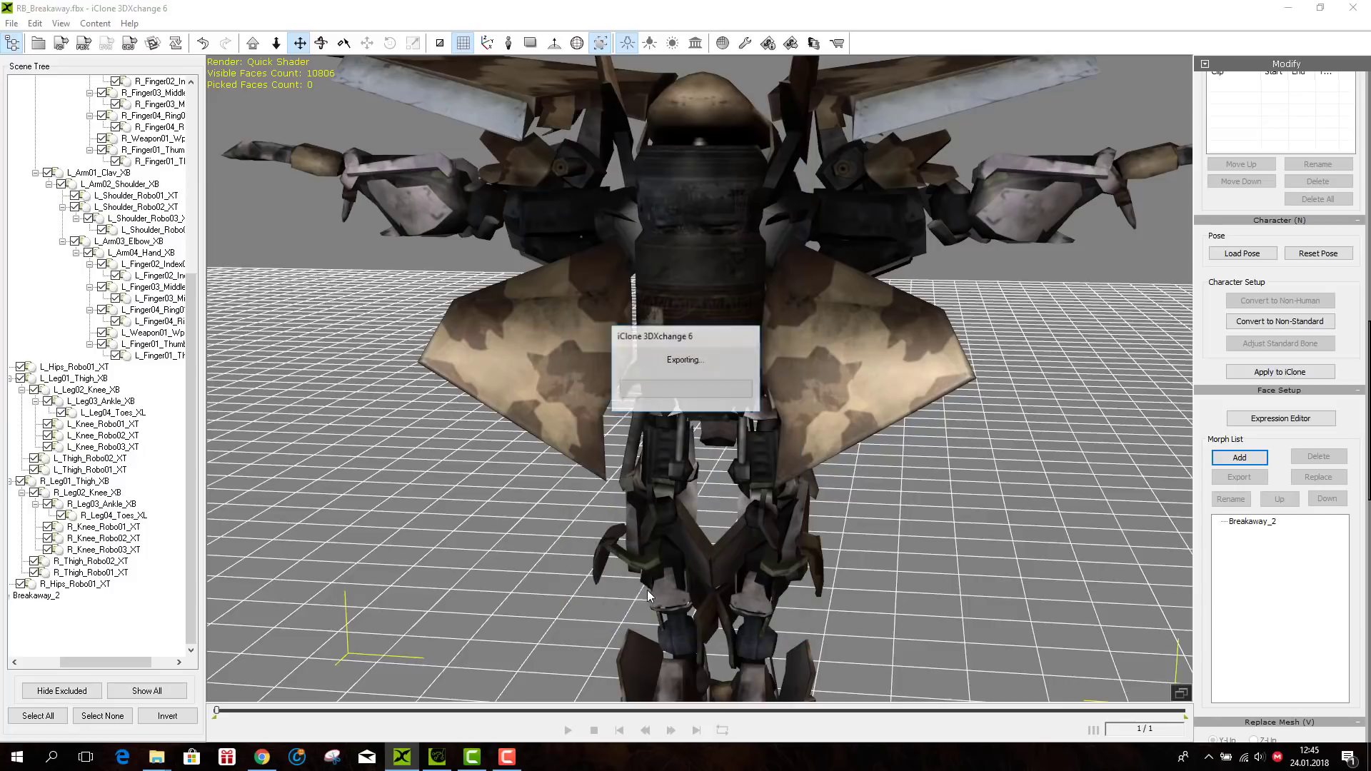
pyautogui.click(716, 407)
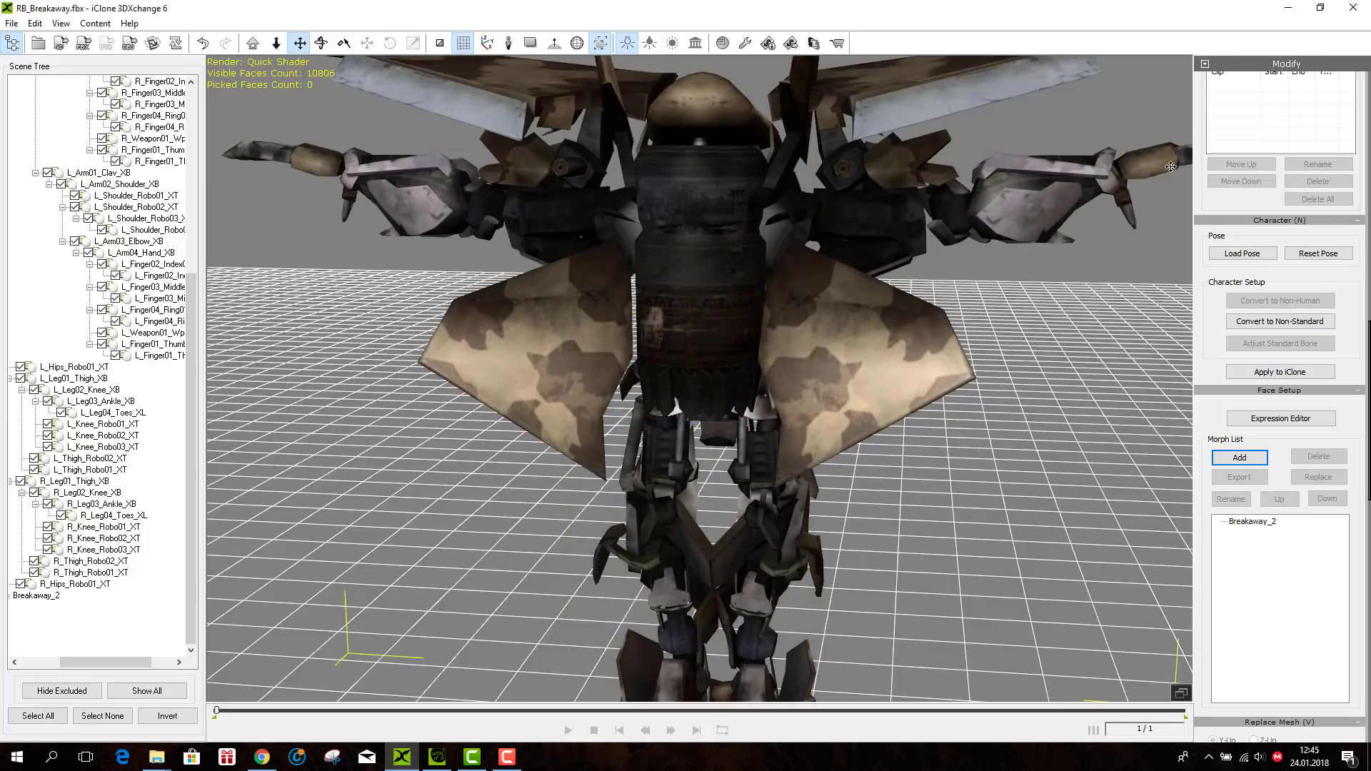
# - Switch to iClone 6 and start a new project, discarding the current one without saving
pyautogui.click(1287, 14)
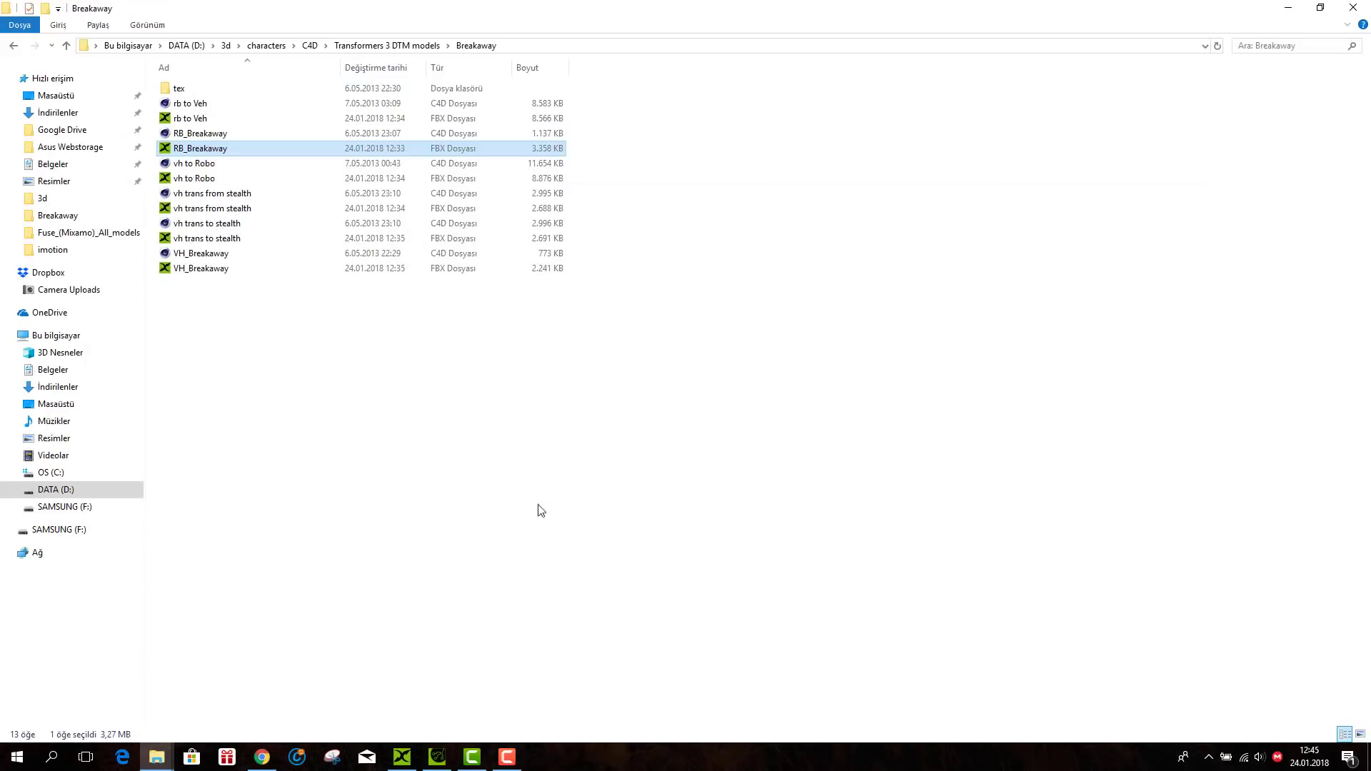
pyautogui.click(437, 755)
pyautogui.click(34, 57)
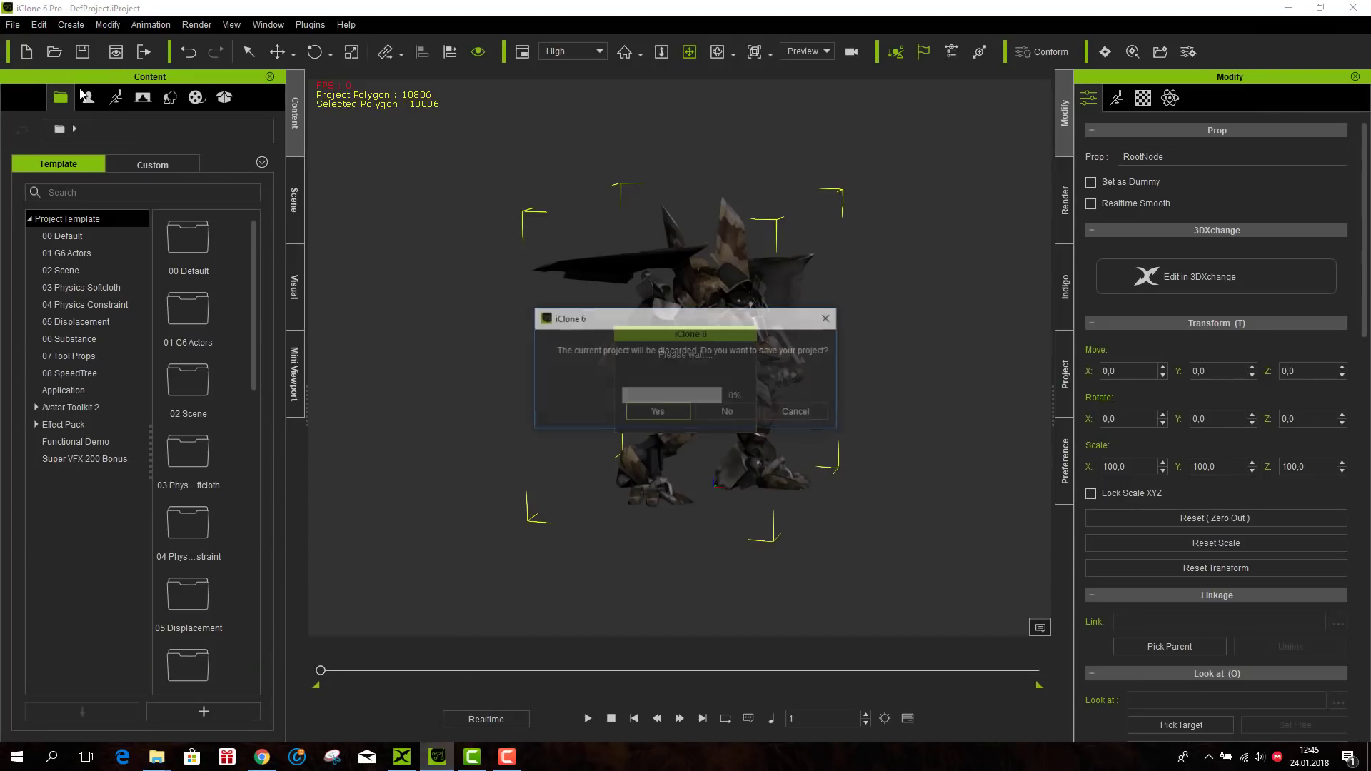
pyautogui.click(742, 411)
# - Import the RB_Breakaway_001 character from the imotion folder into the new project
pyautogui.click(13, 24)
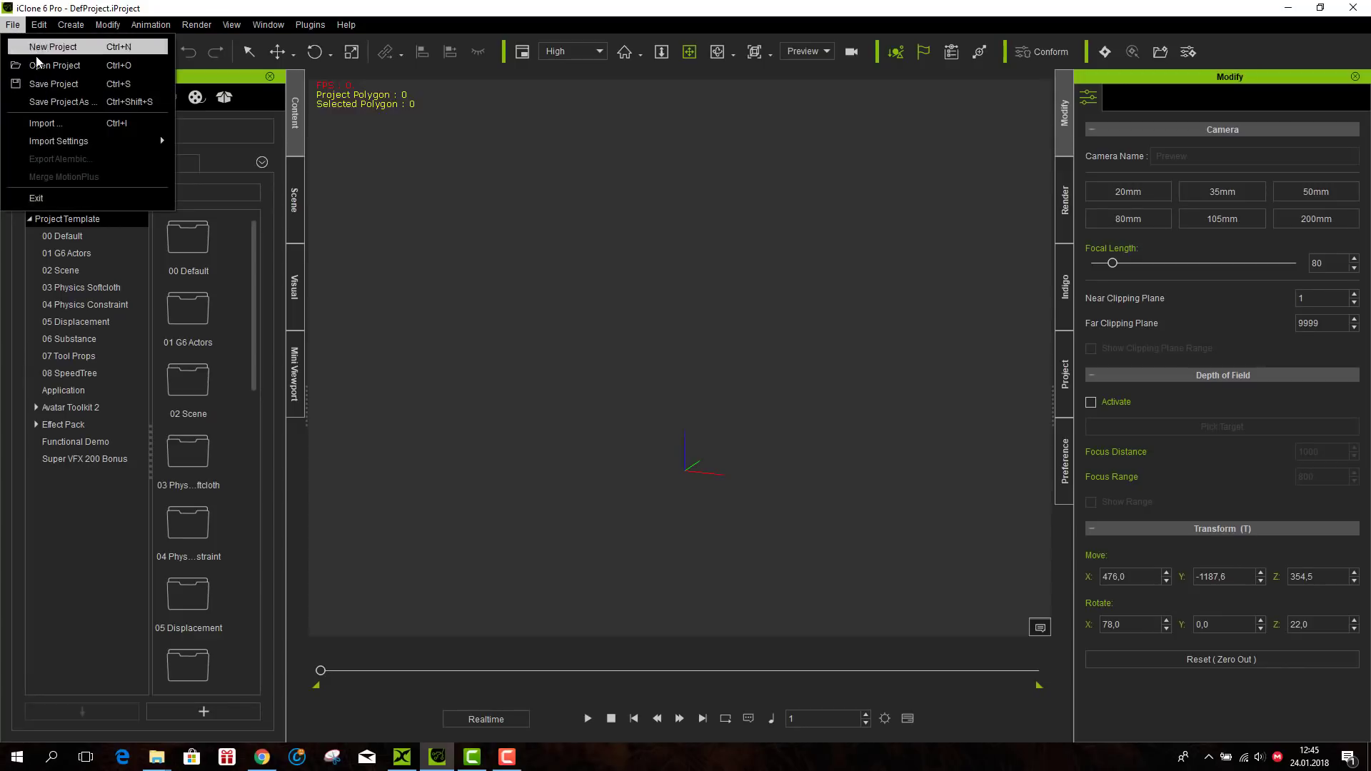
pyautogui.click(176, 137)
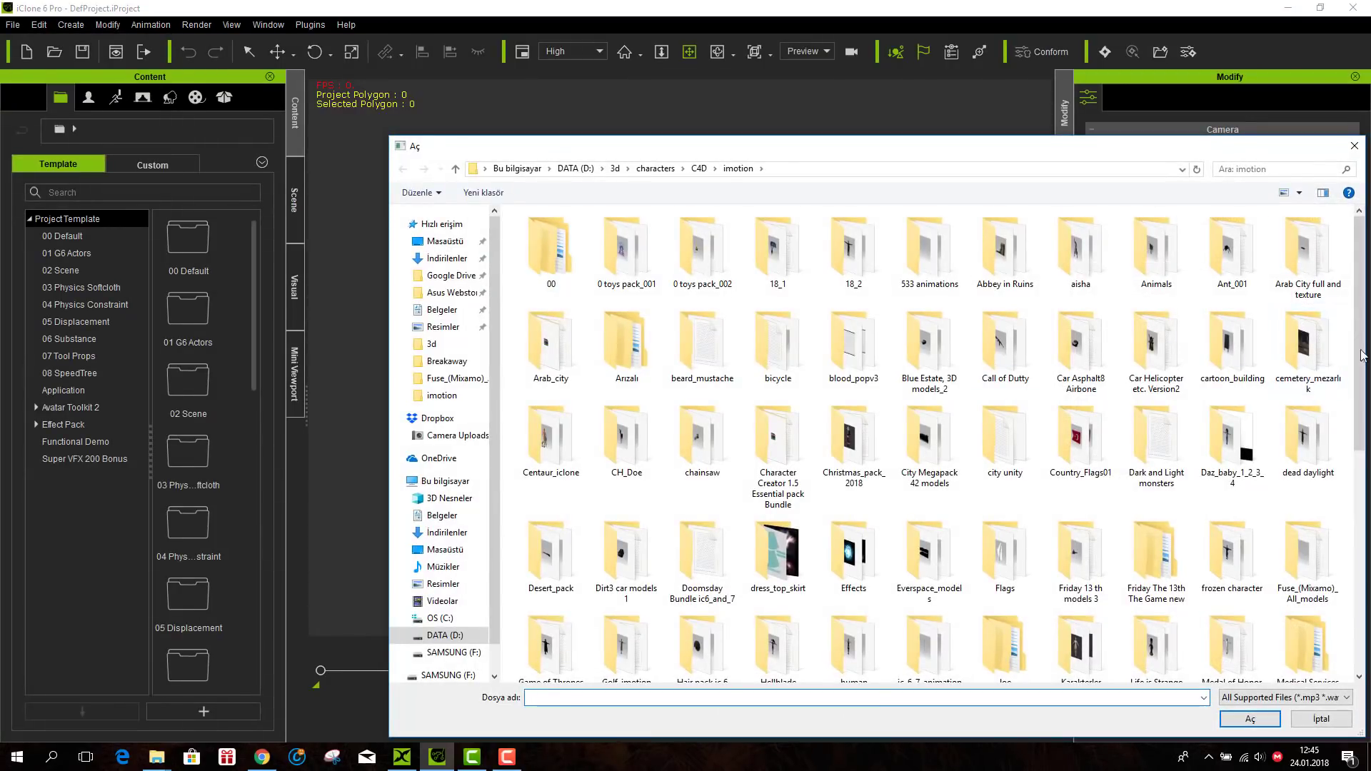
pyautogui.moveTo(1022, 149); pyautogui.dragTo(699, 43)
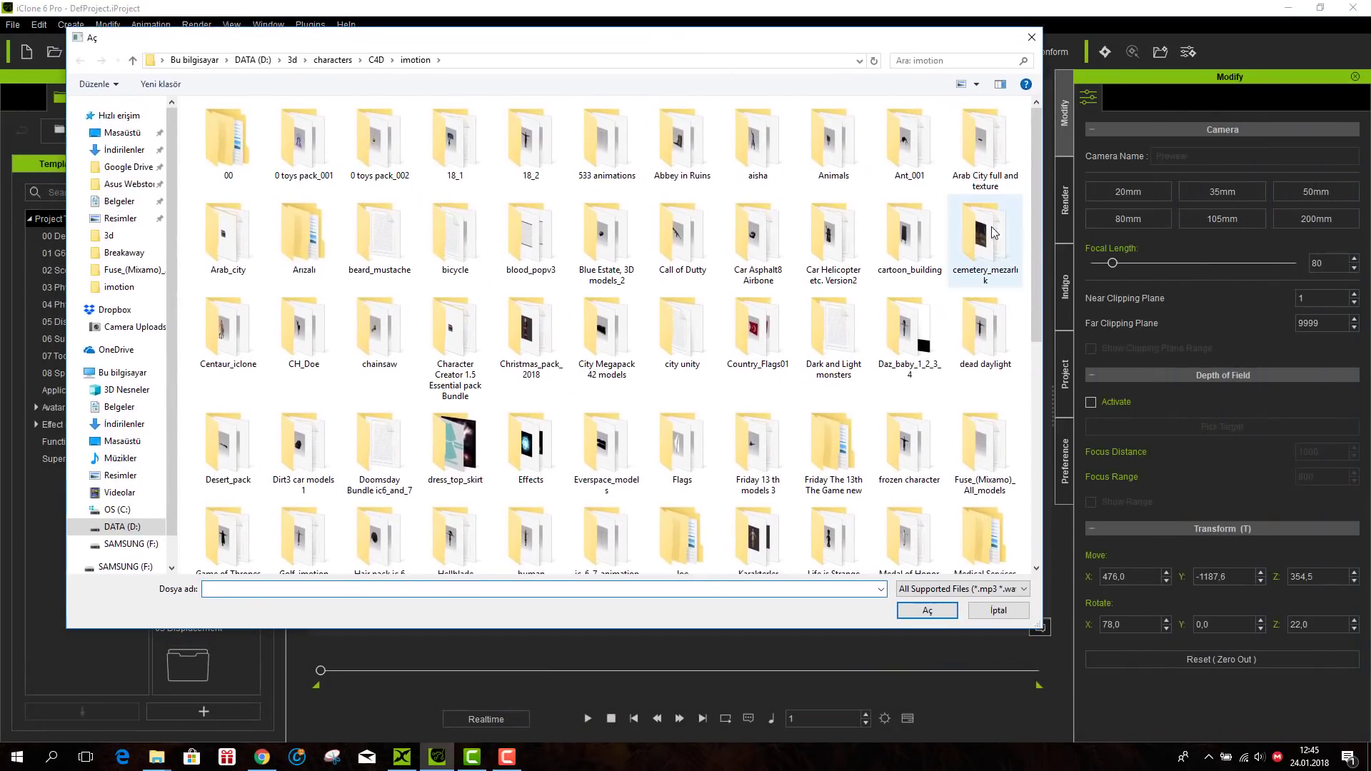
pyautogui.moveTo(1037, 255); pyautogui.dragTo(1032, 493)
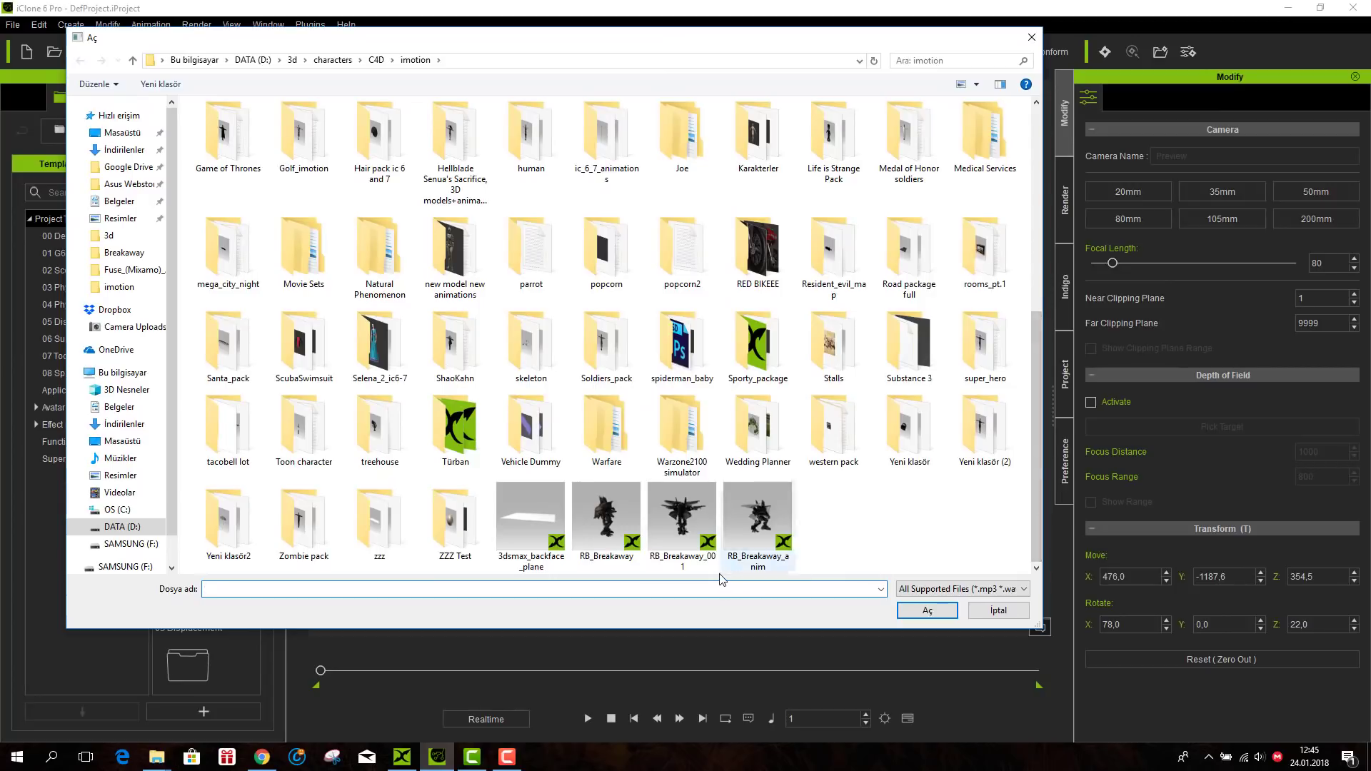
pyautogui.doubleClick(678, 521)
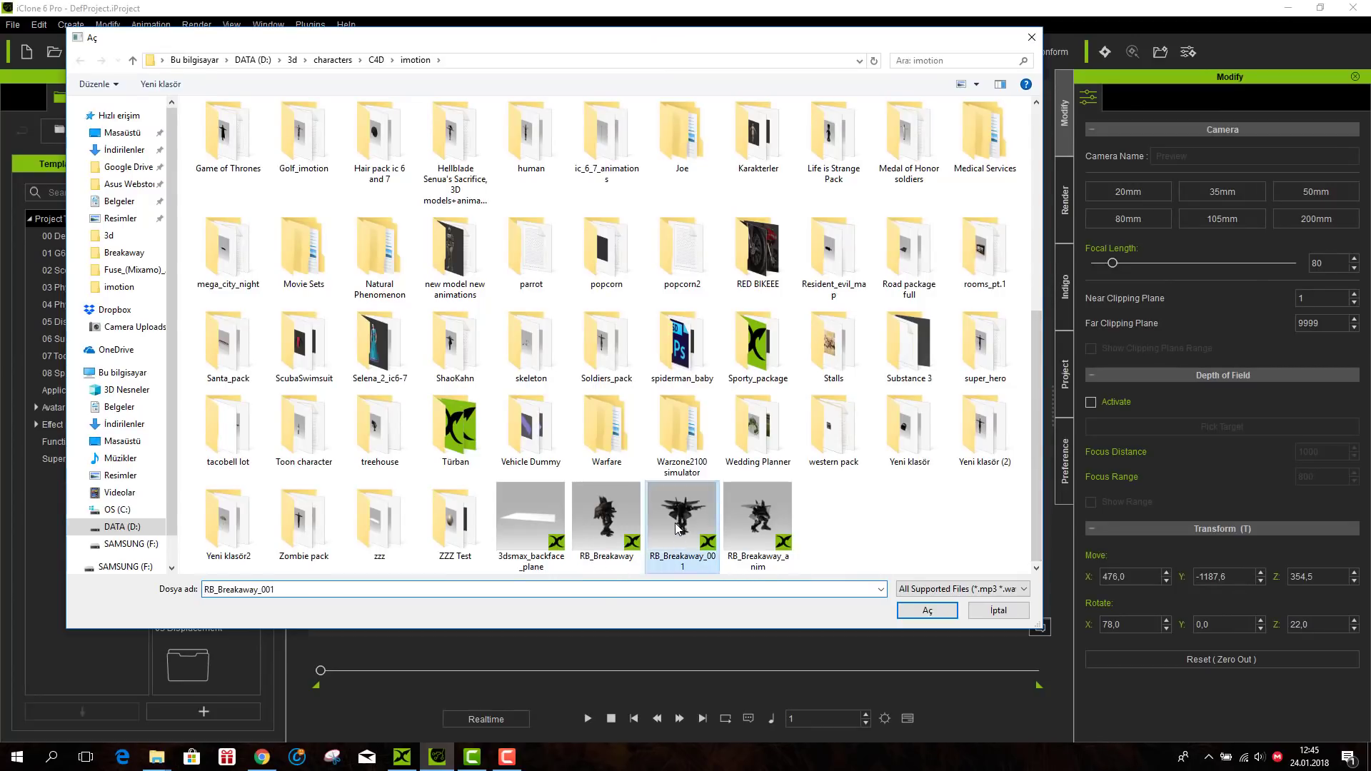
# - Open Motion Puppet for the robot and preview the second 01_Basic motion in the Move category
pyautogui.click(620, 57)
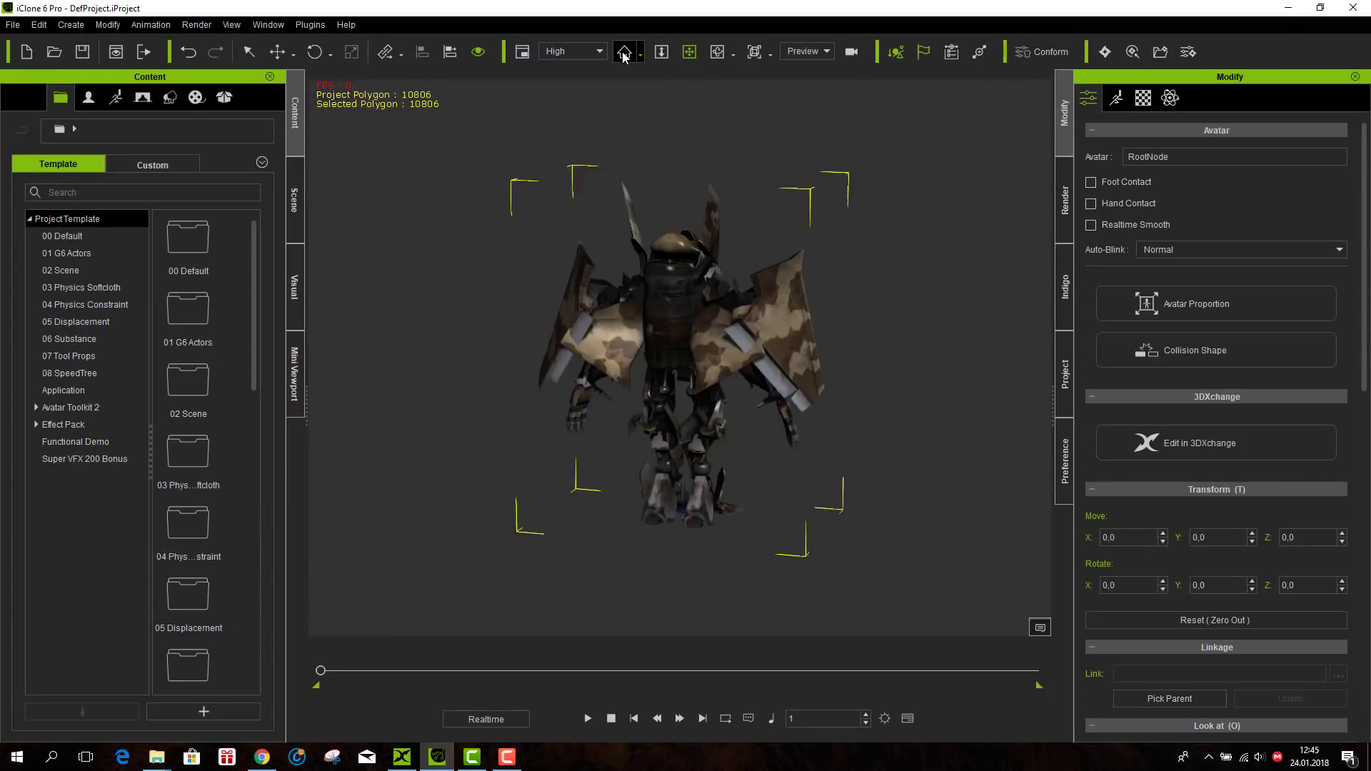
pyautogui.click(1114, 100)
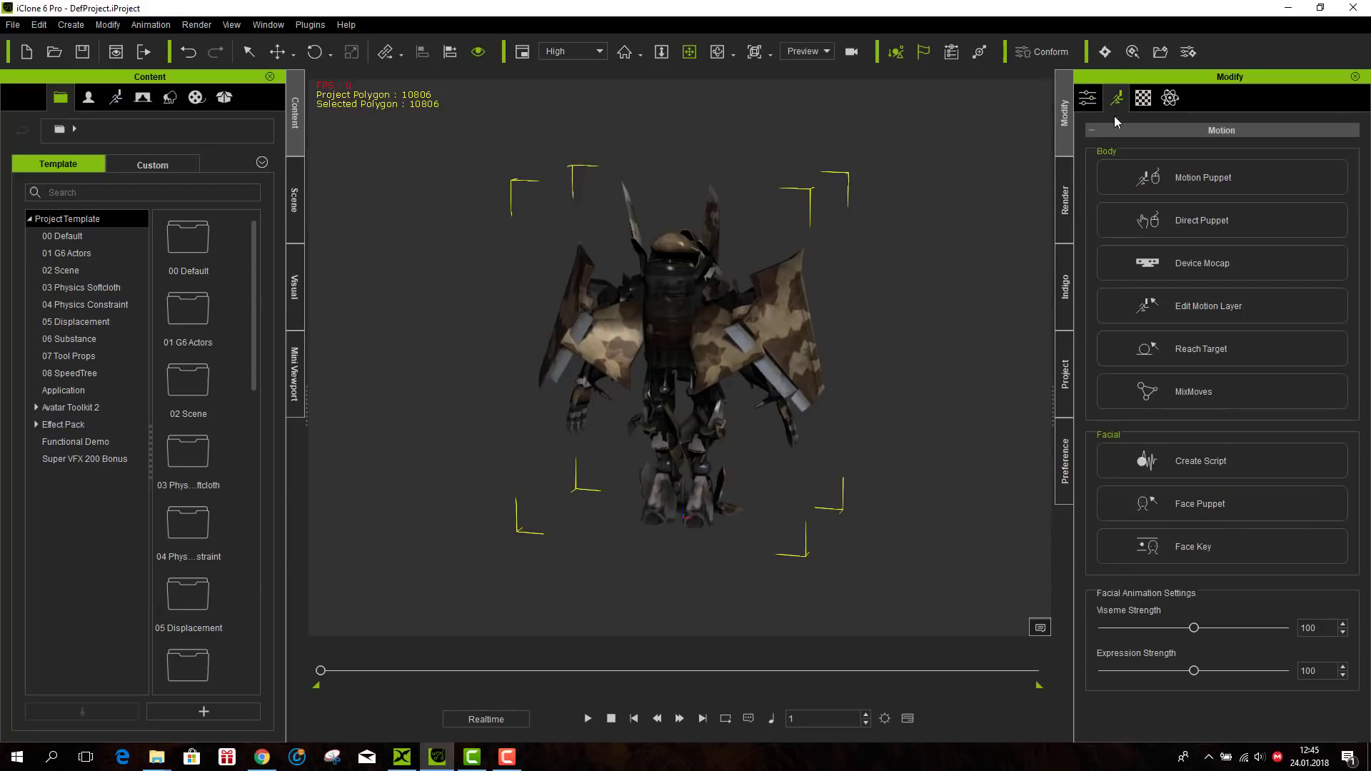
pyautogui.click(1129, 177)
pyautogui.click(70, 325)
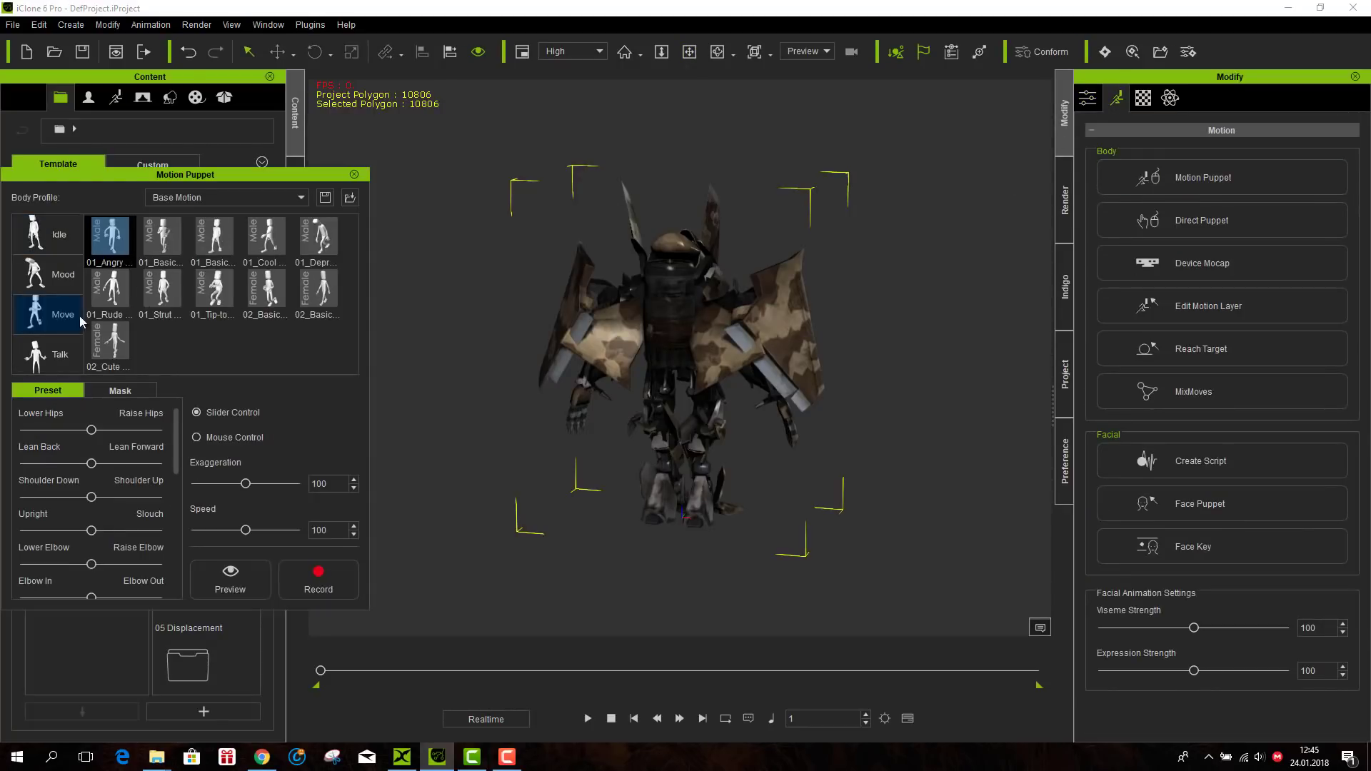
pyautogui.click(211, 247)
pyautogui.press('space')
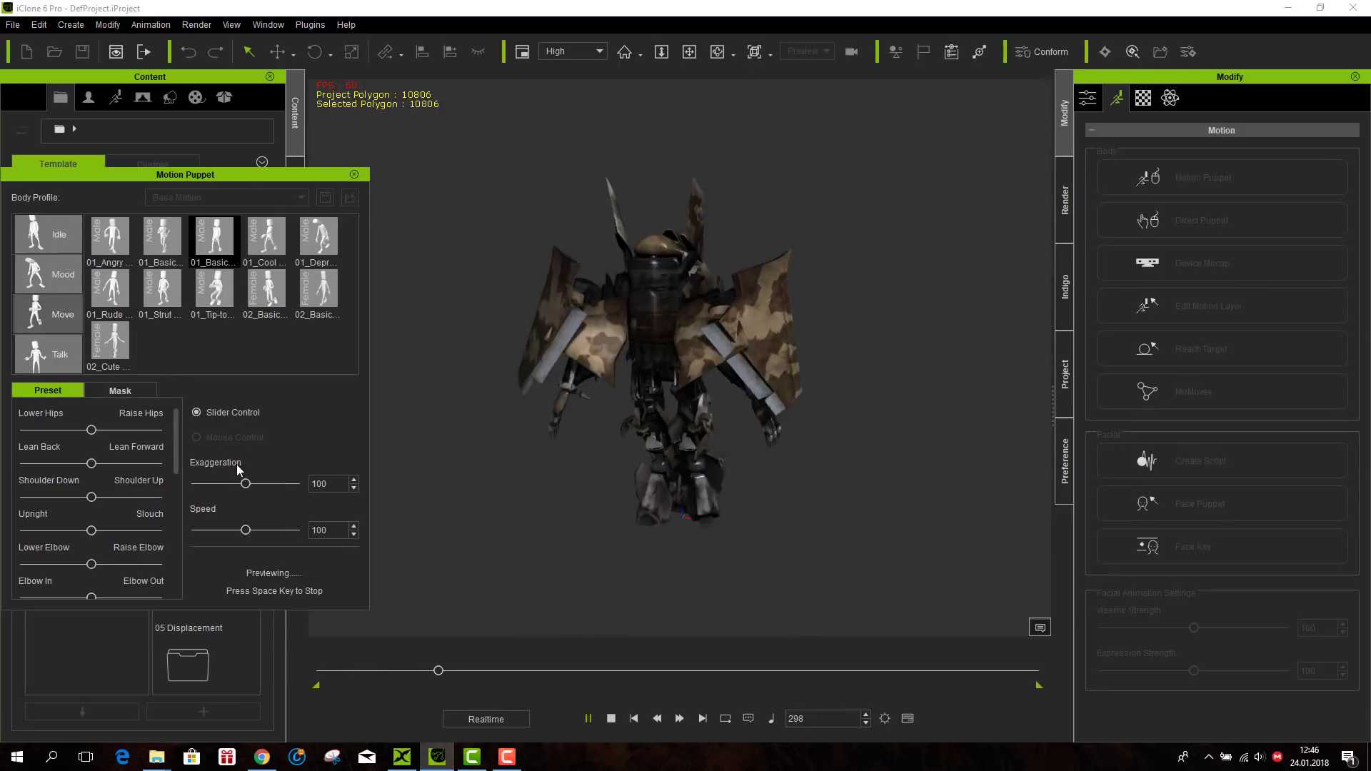
# - Preview the first 01_Basic motion of the Move category on the robot and close Motion Puppet
pyautogui.press('space')
pyautogui.click(172, 239)
pyautogui.press('space')
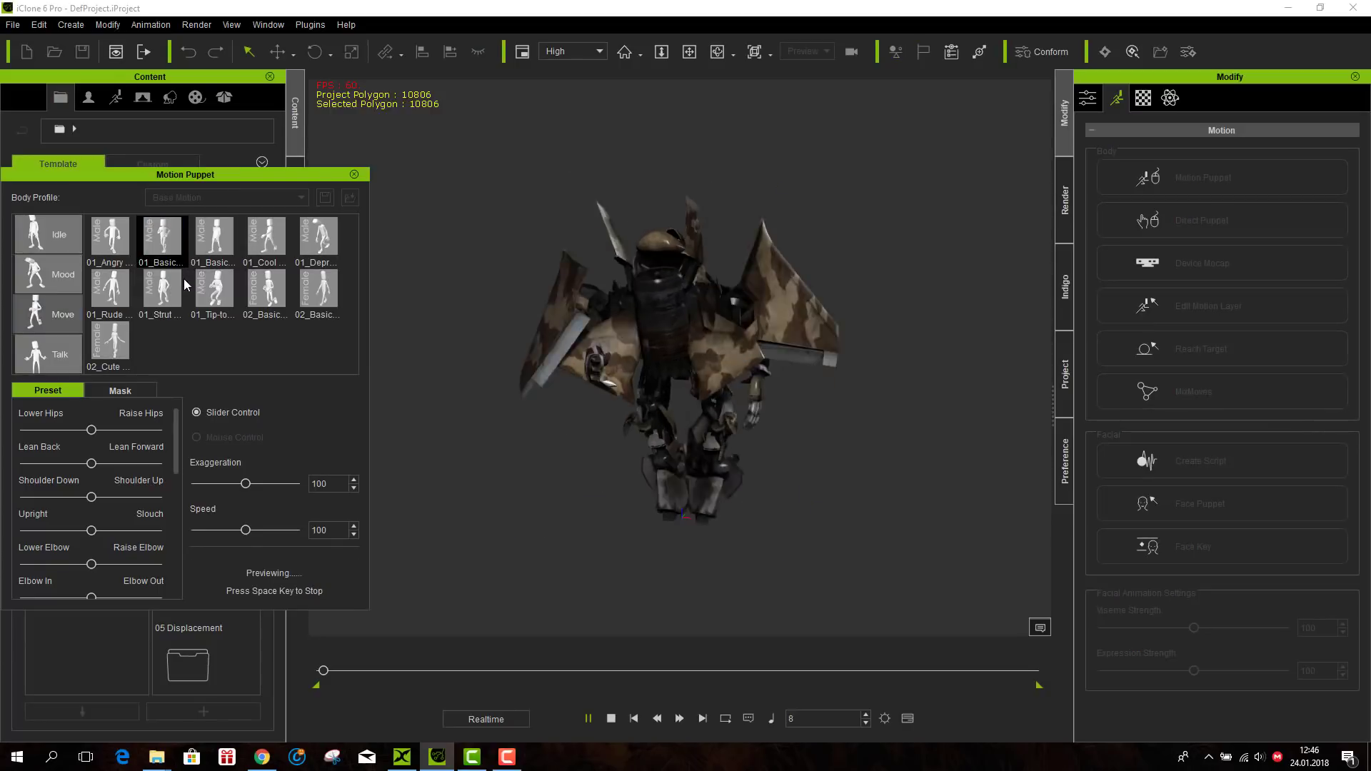
pyautogui.press('space')
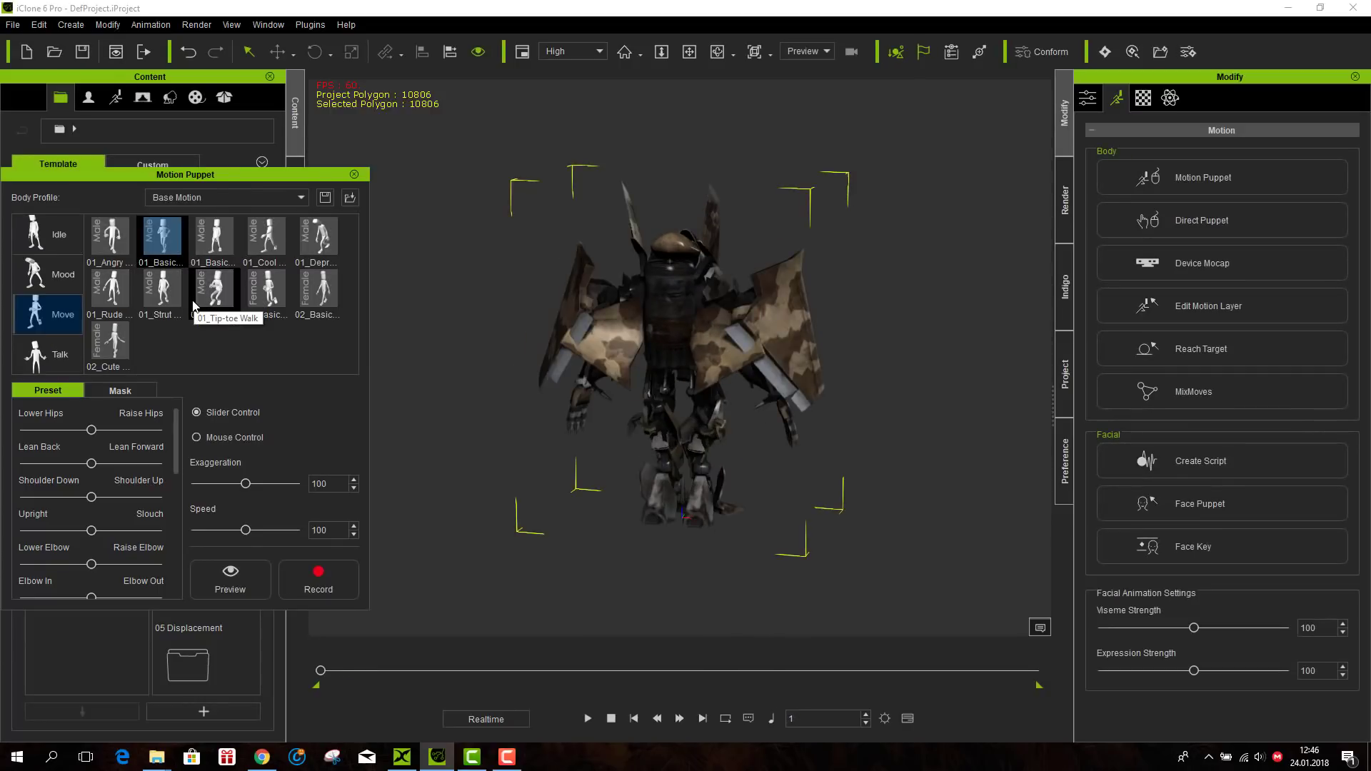
pyautogui.click(354, 175)
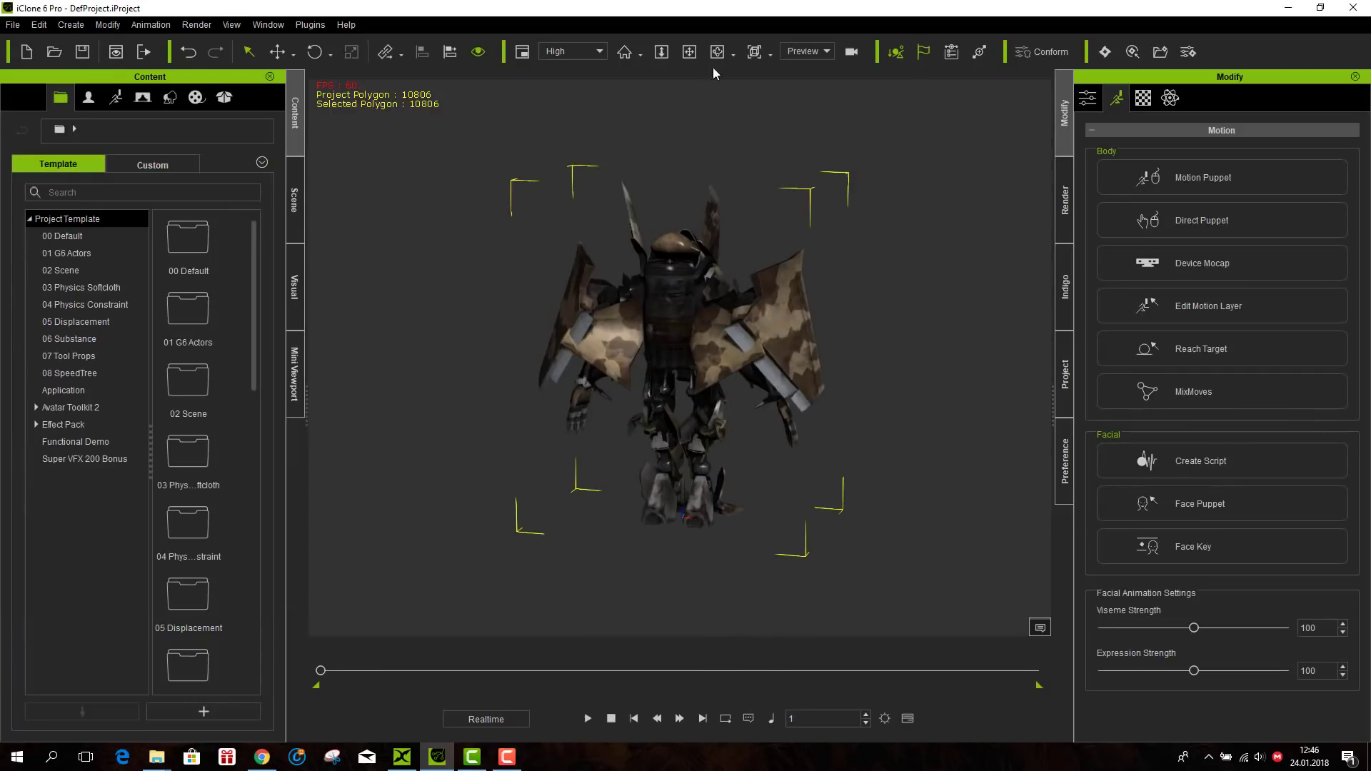
# - Start a new project, discarding the robot project without saving it
pyautogui.moveTo(614, 390); pyautogui.dragTo(926, 336, button='right')
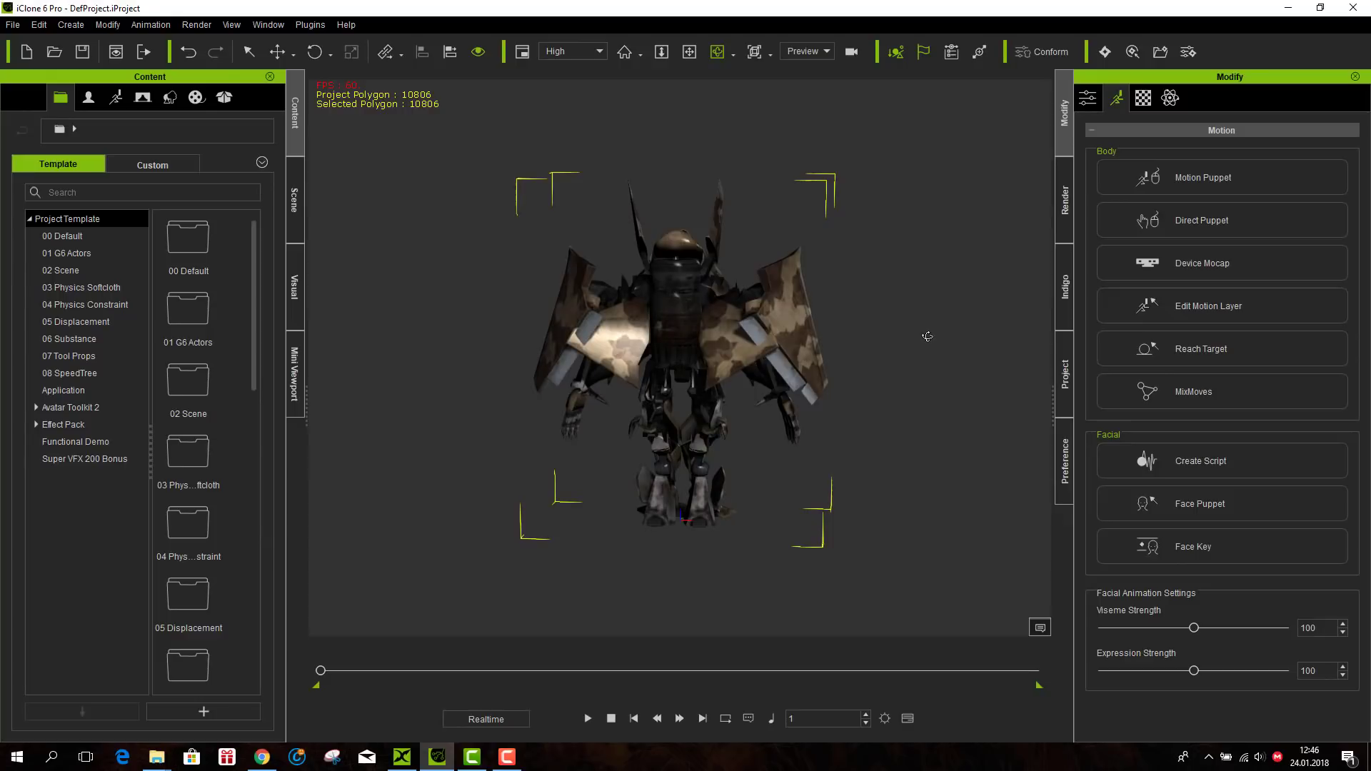
pyautogui.click(26, 54)
pyautogui.click(730, 410)
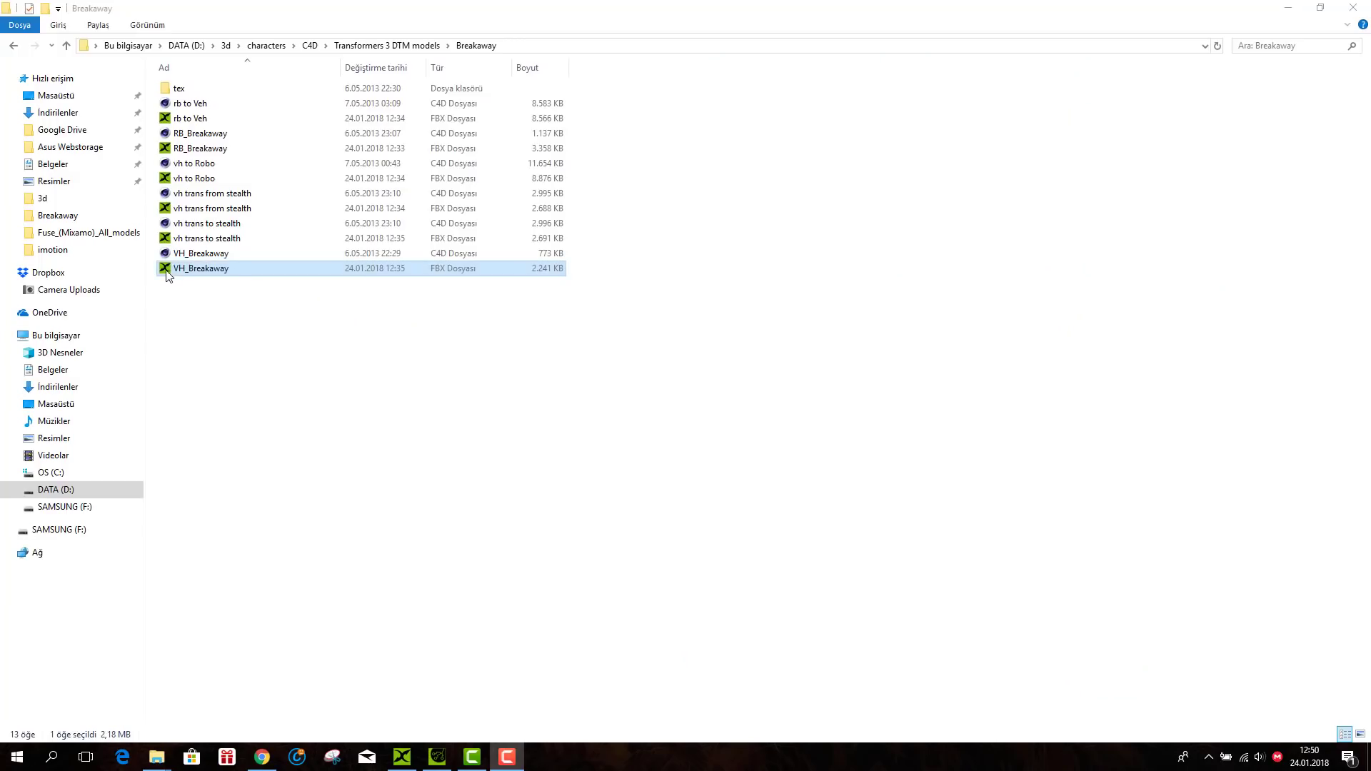
# - Import the VH_Breakaway FBX into 3DXchange 6 without animation and convert it to a non-human character
pyautogui.doubleClick(169, 273)
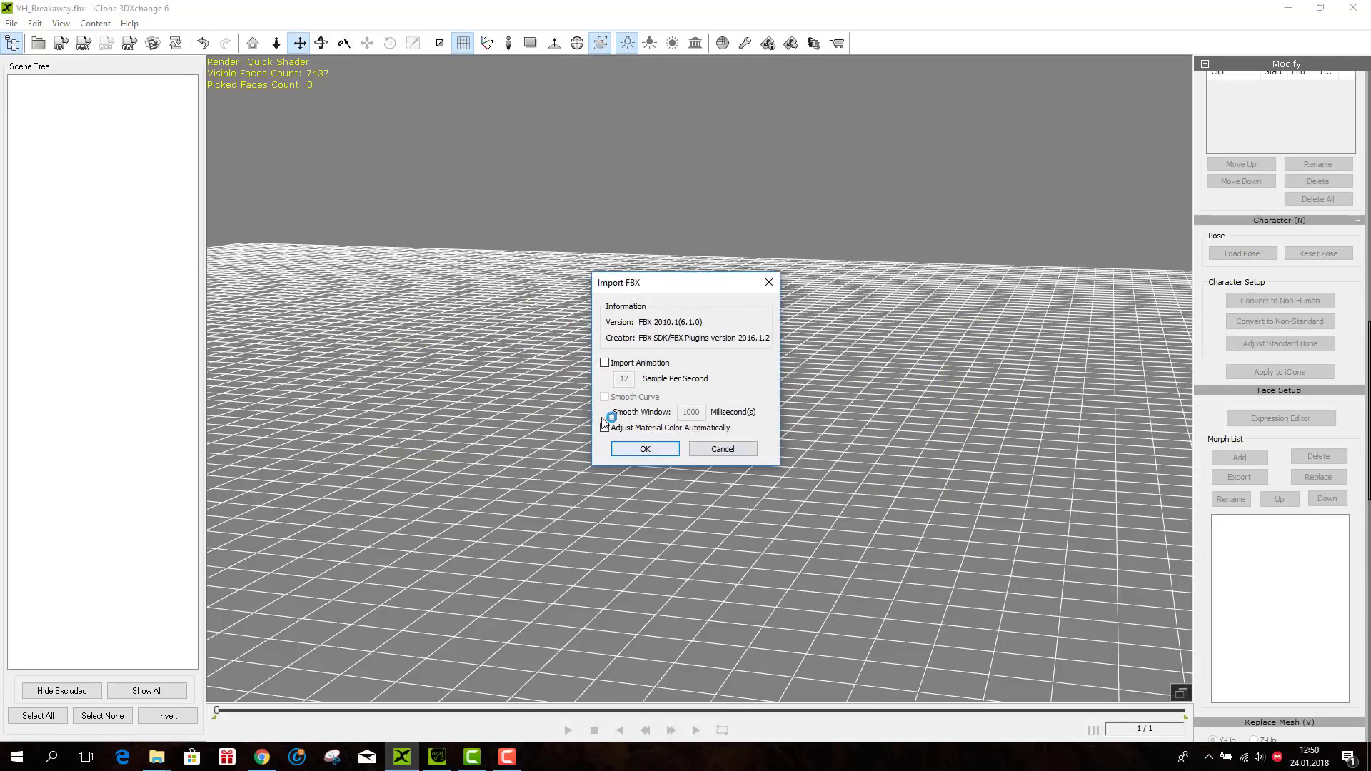
pyautogui.click(605, 363)
pyautogui.click(645, 449)
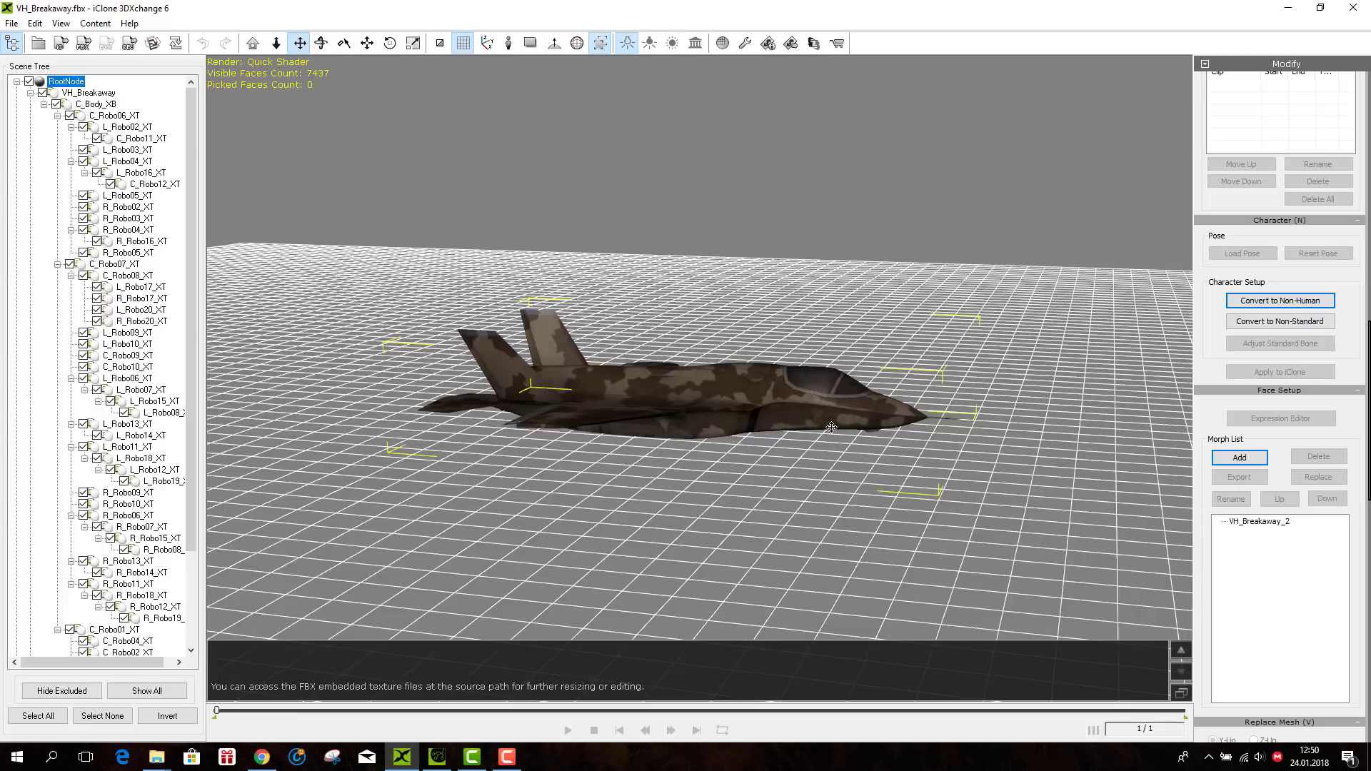
pyautogui.click(1282, 303)
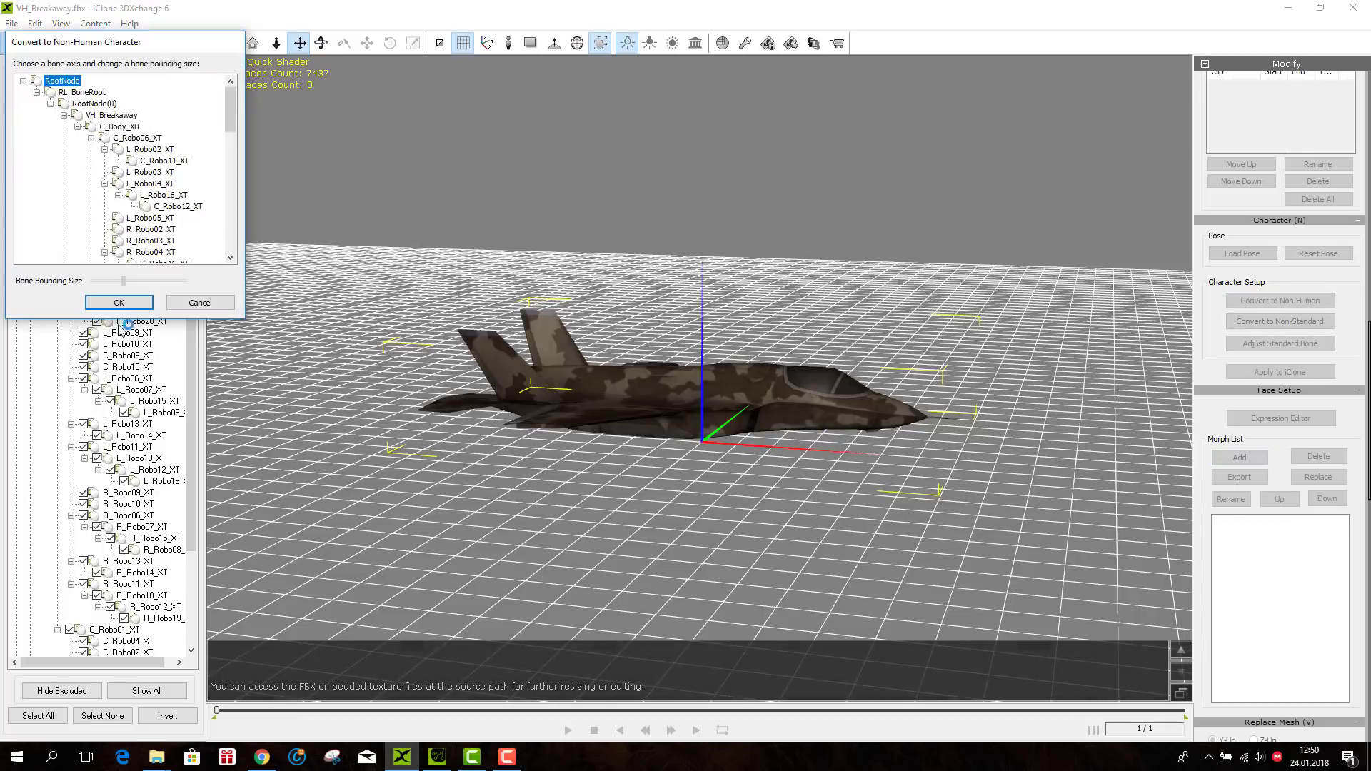
pyautogui.click(114, 303)
# - Export the jet's geometry for iClone 6 as VH_Breakaway to the imotion folder
pyautogui.click(61, 43)
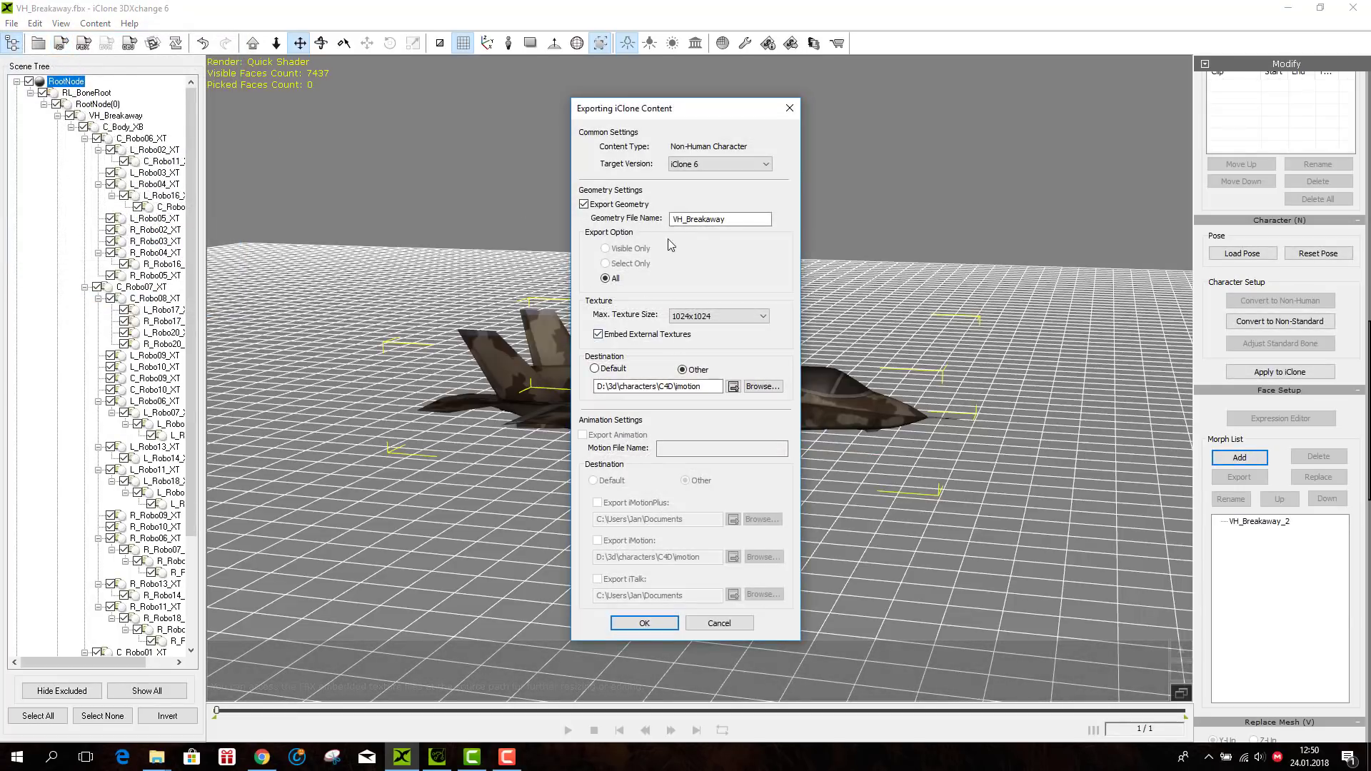
pyautogui.click(644, 623)
pyautogui.click(717, 408)
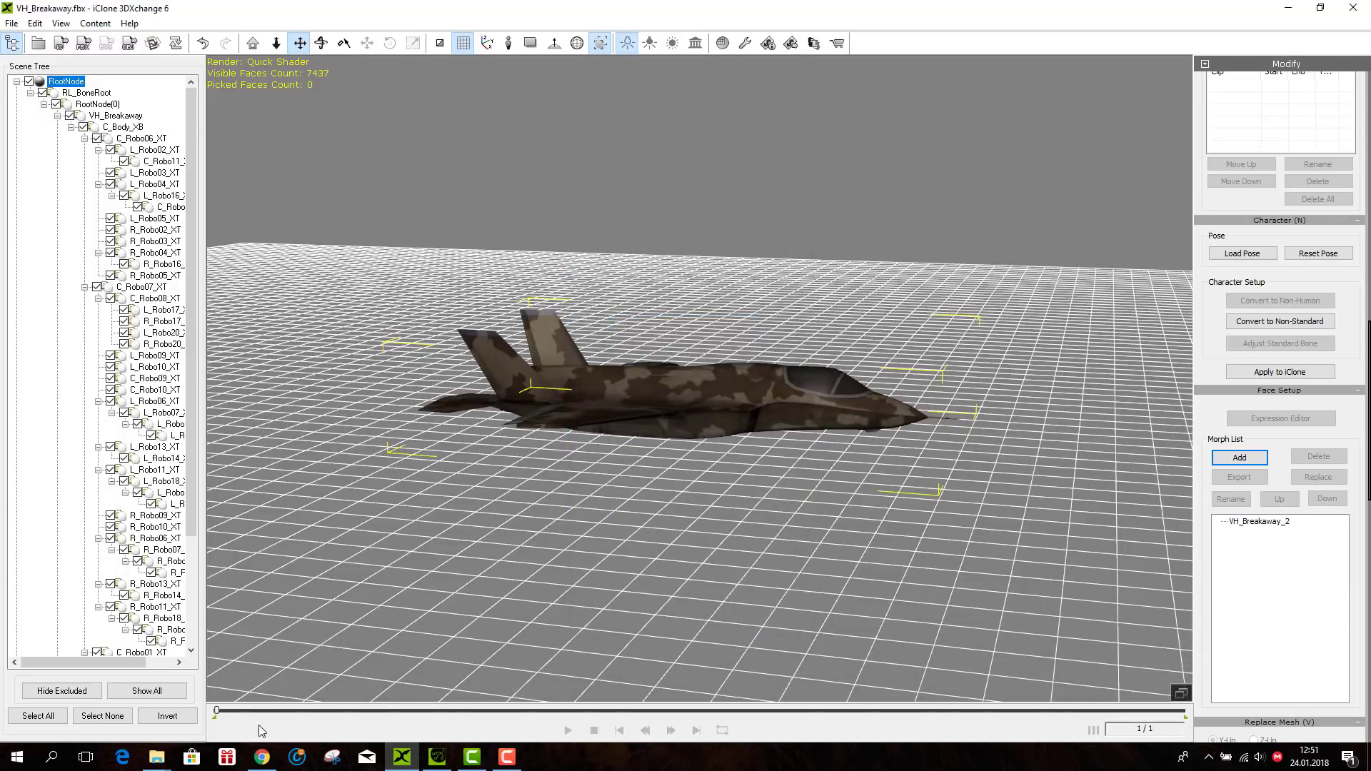
# - Import the vh trans to stealth FBX with its animation and convert it to a non-human character
pyautogui.moveTo(156, 747)
pyautogui.click(158, 696)
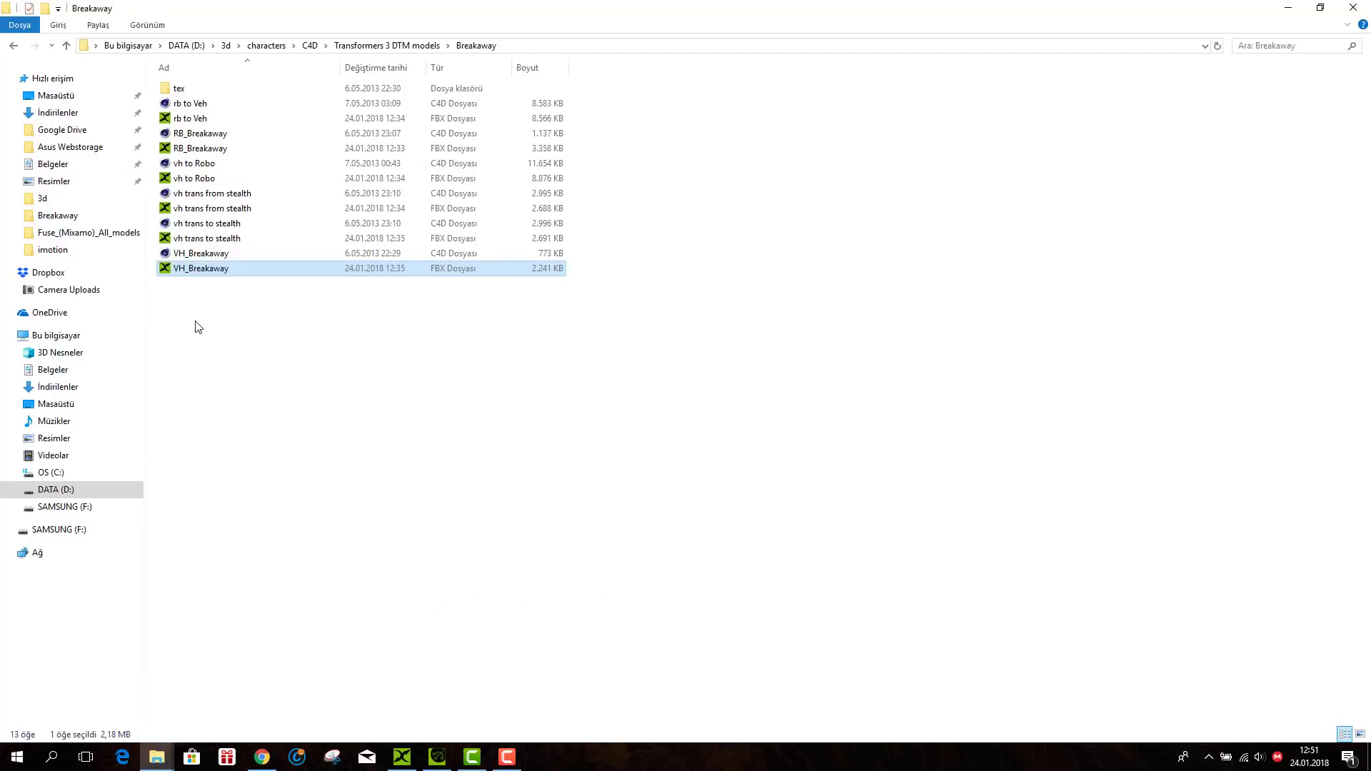
pyautogui.doubleClick(184, 241)
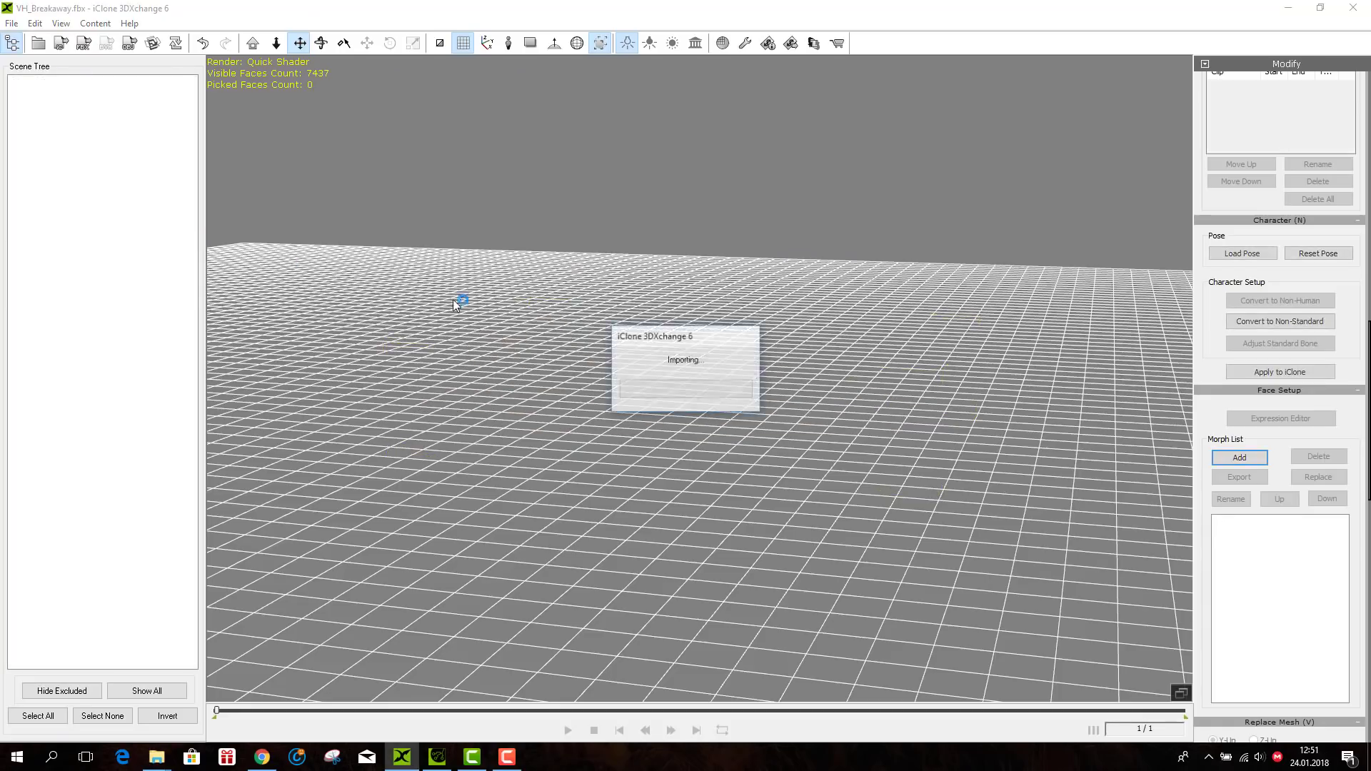
pyautogui.click(605, 363)
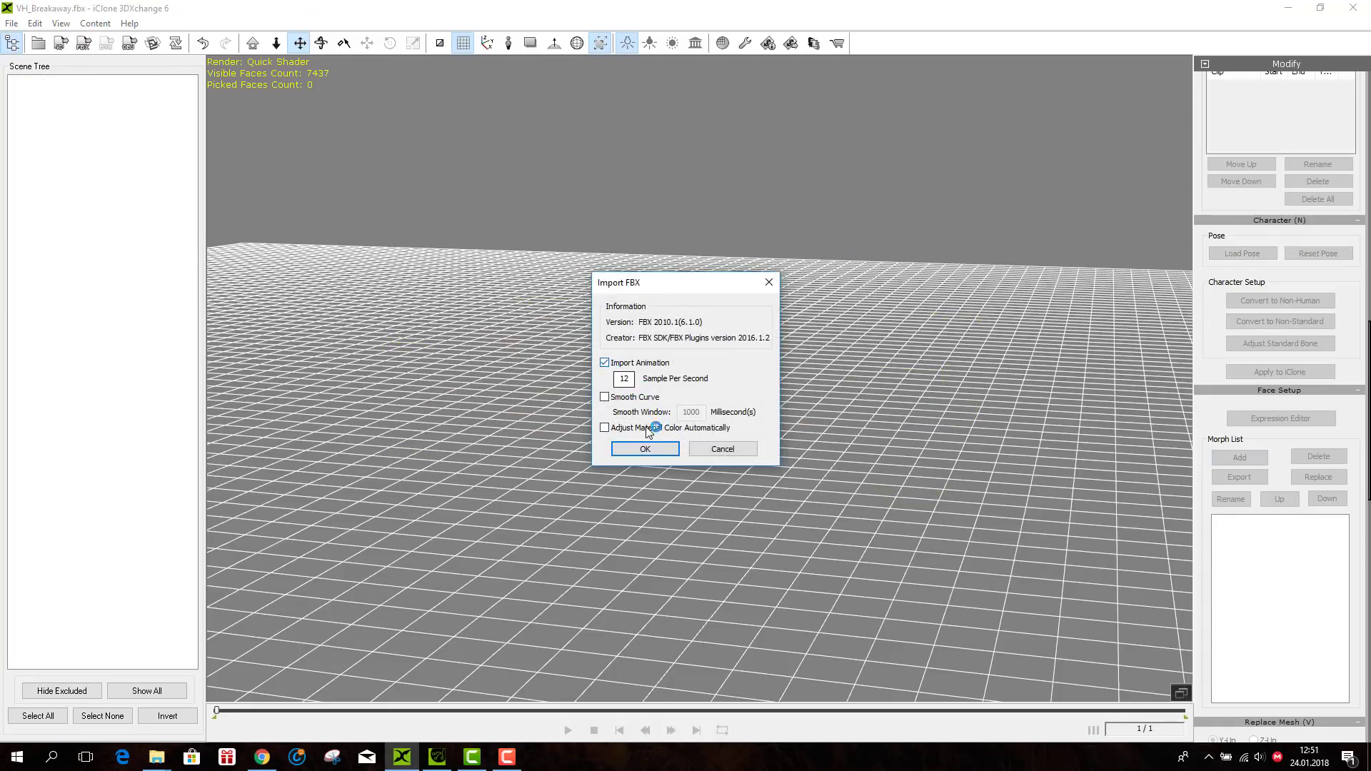
pyautogui.click(655, 449)
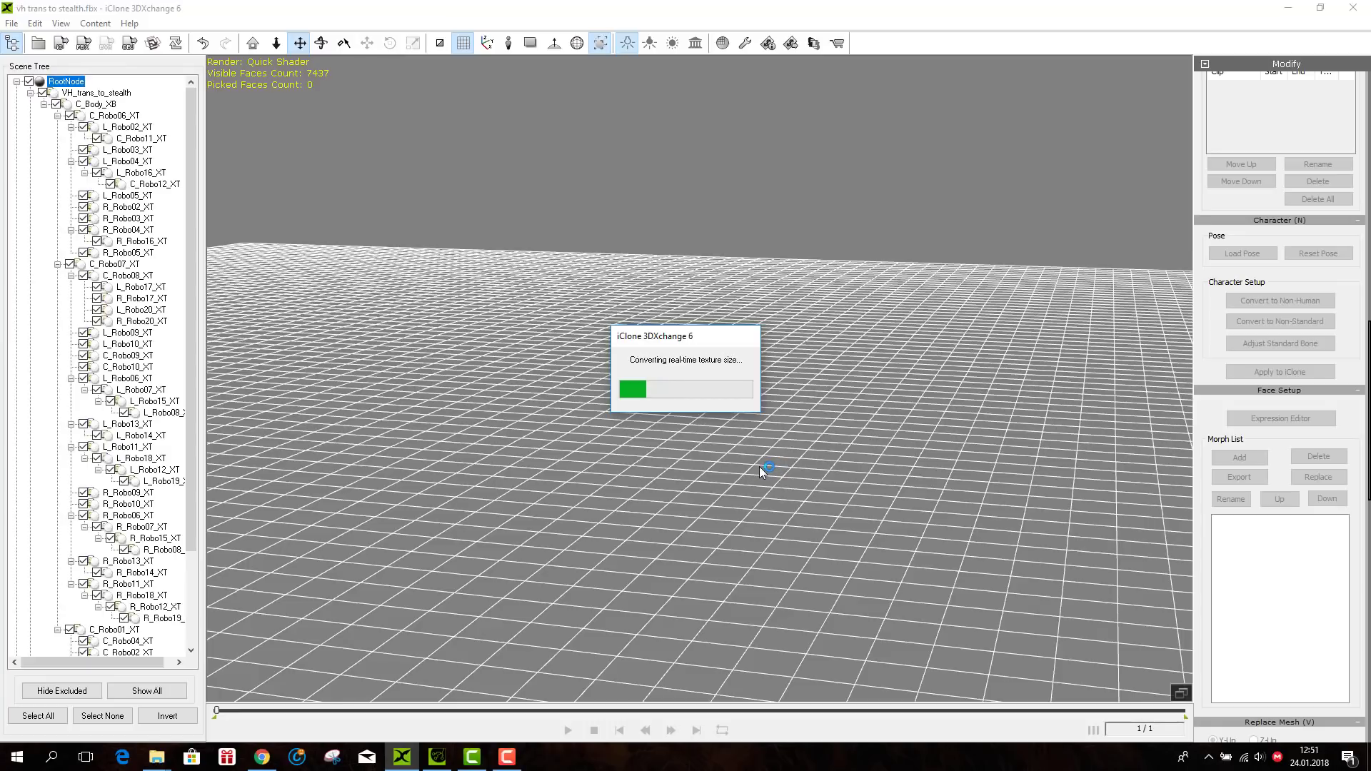
pyautogui.click(1280, 301)
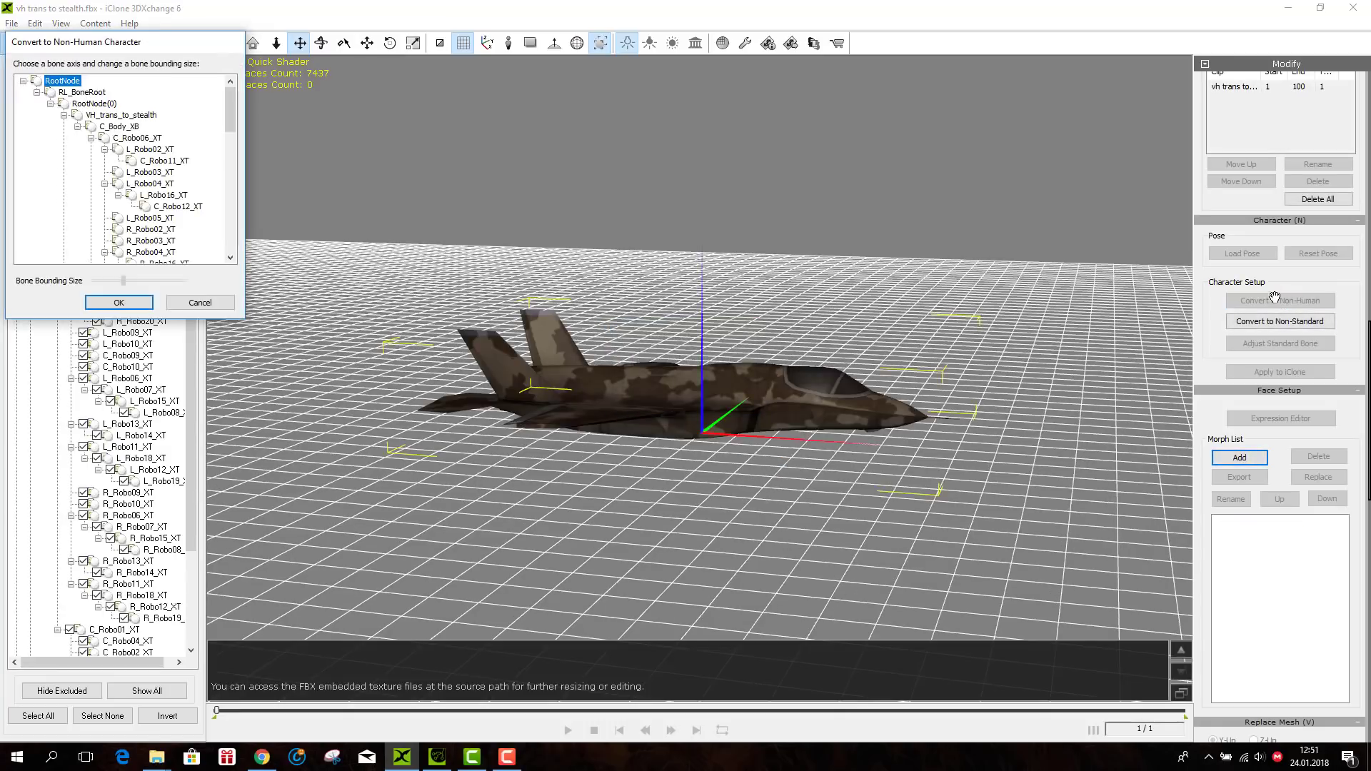
pyautogui.click(119, 302)
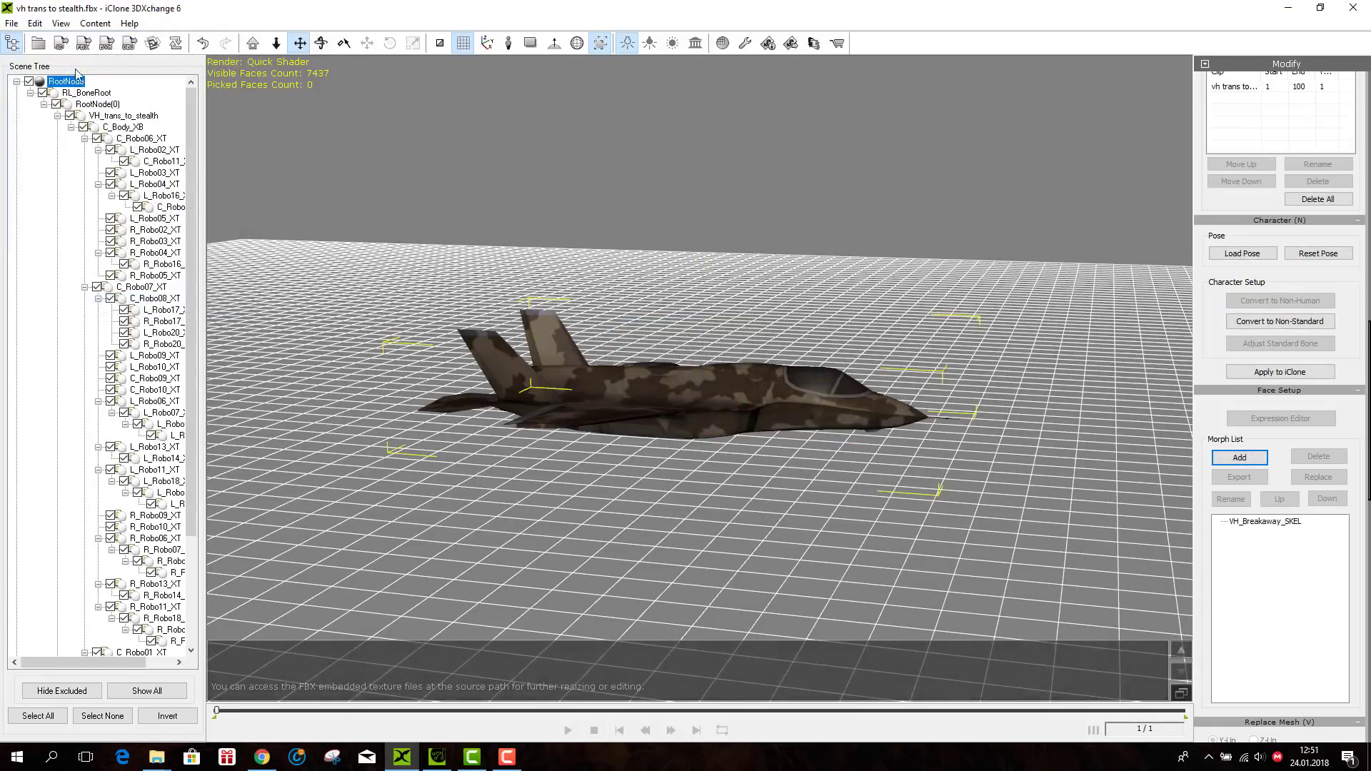
# - Export vh trans to stealth for iClone 6 with geometry and iMotion animation to the imotion folder, replacing the existing motion file
pyautogui.click(61, 42)
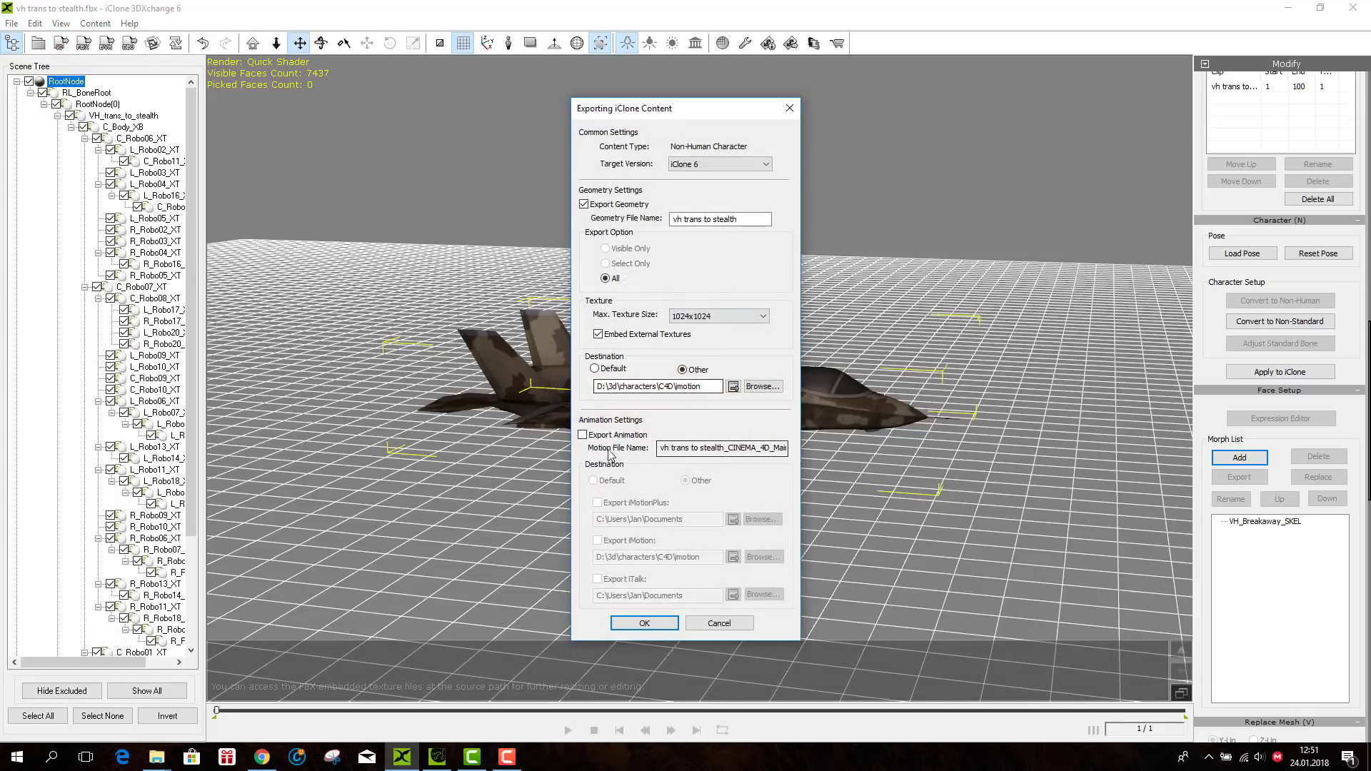
pyautogui.click(583, 435)
pyautogui.click(597, 541)
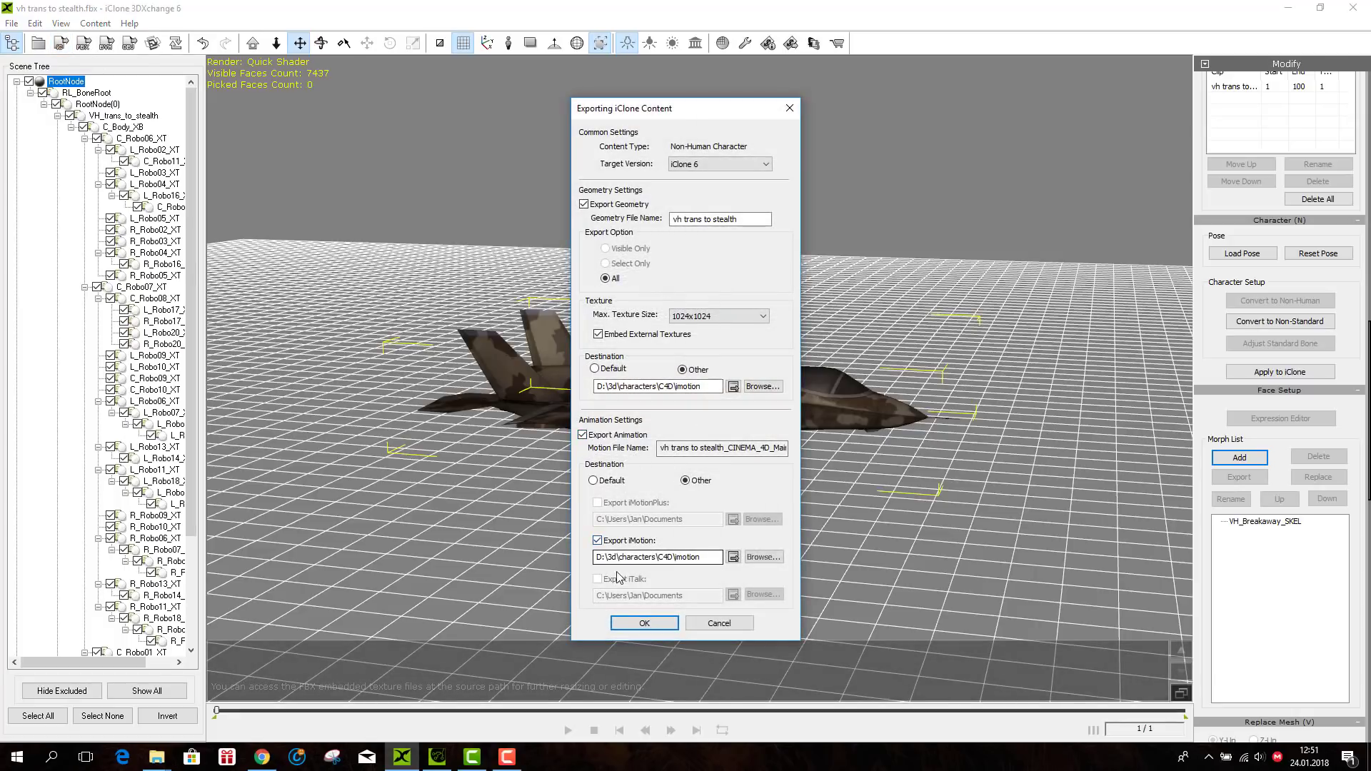
pyautogui.click(646, 624)
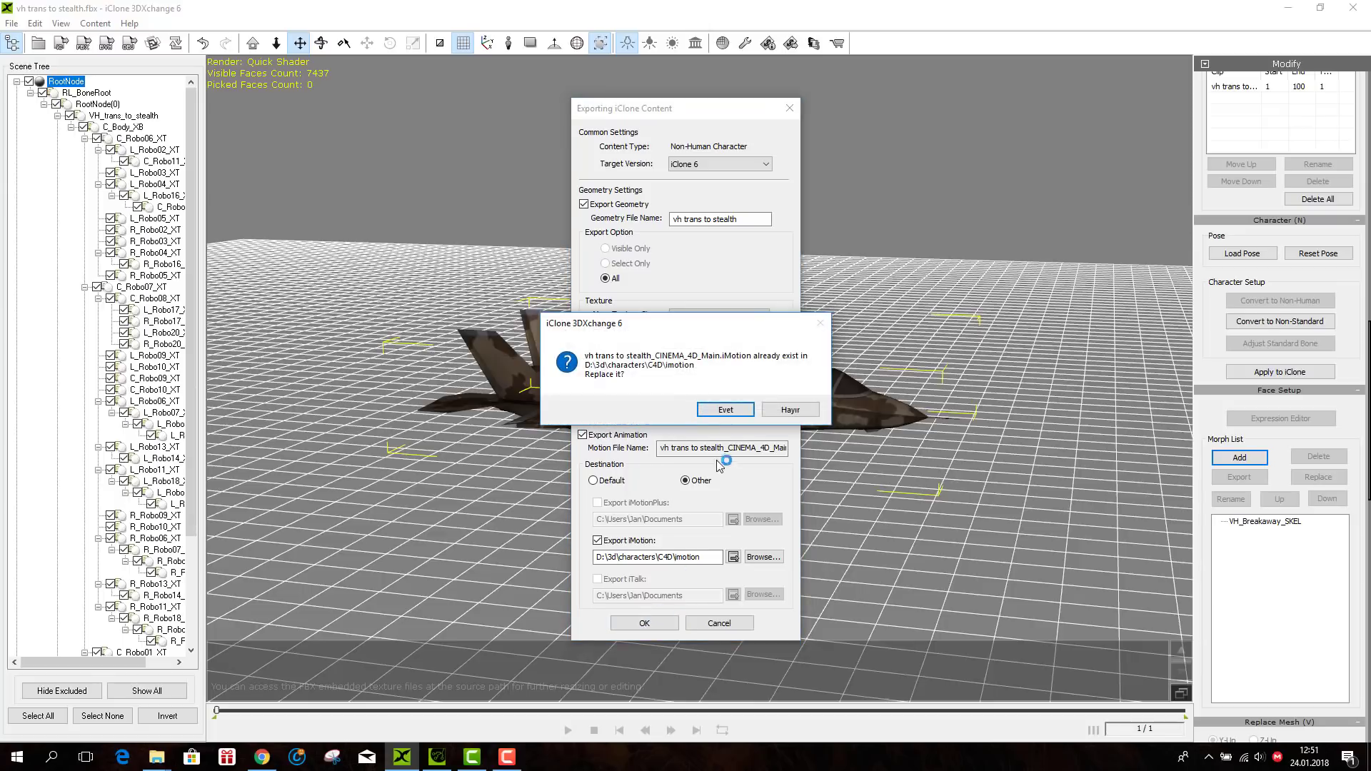
pyautogui.click(730, 412)
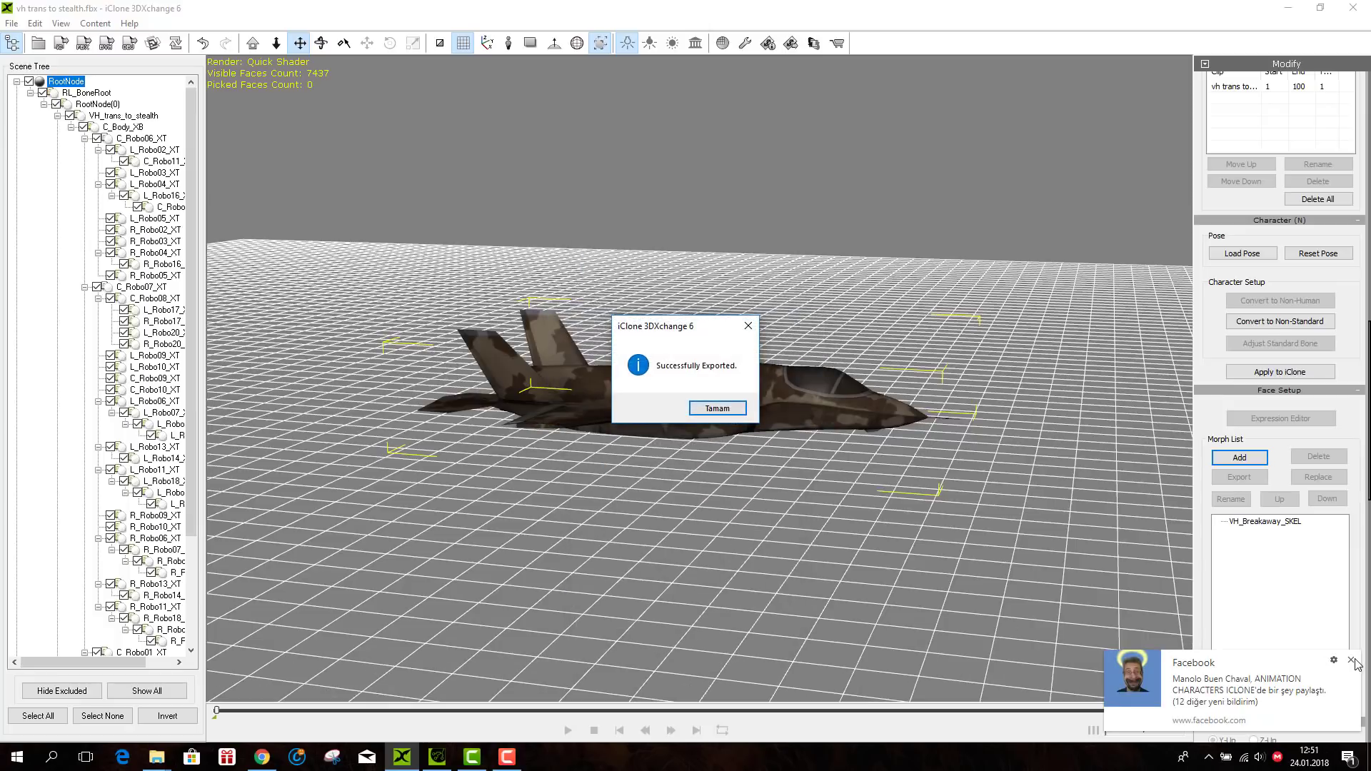
pyautogui.click(1354, 661)
pyautogui.click(718, 410)
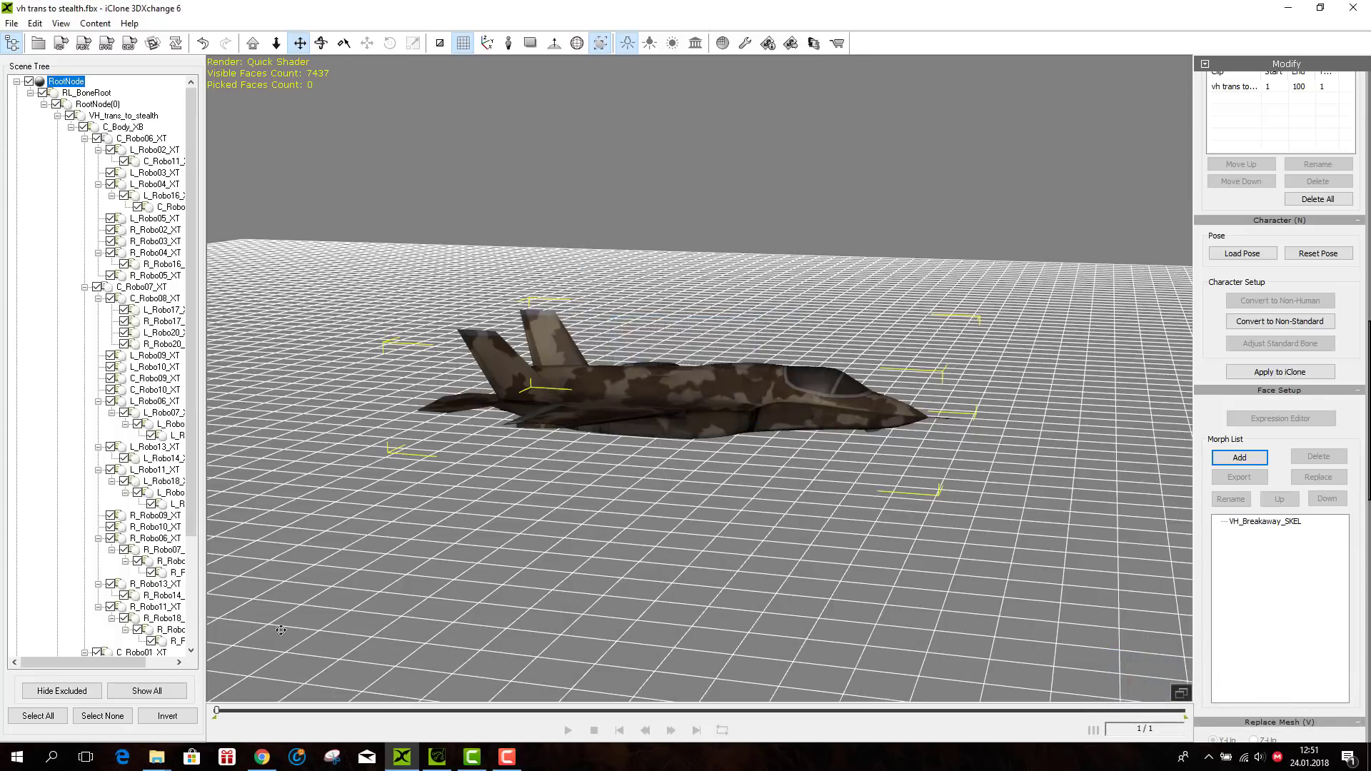
# - Import the vh trans from stealth FBX with its animation and convert it to a non-human character
pyautogui.moveTo(169, 757)
pyautogui.click(160, 713)
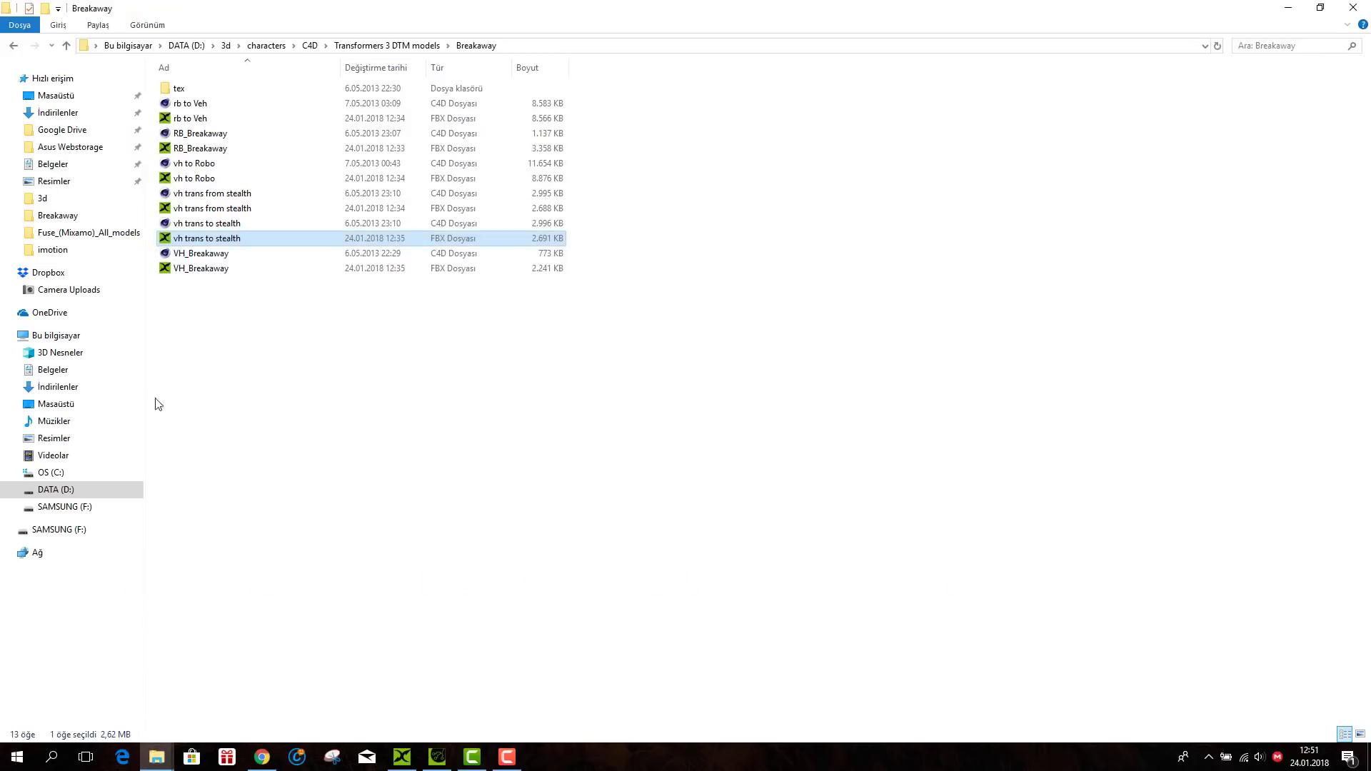
pyautogui.click(183, 180)
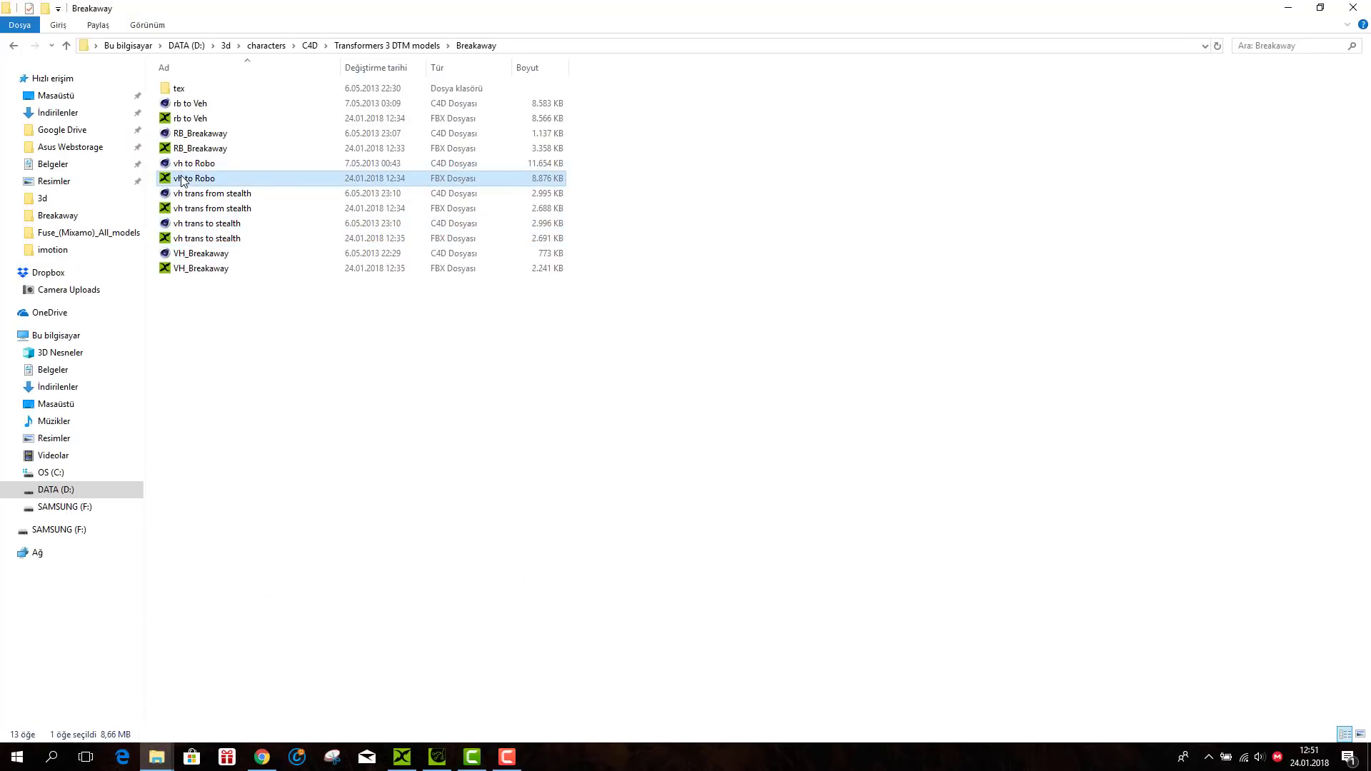
pyautogui.doubleClick(184, 208)
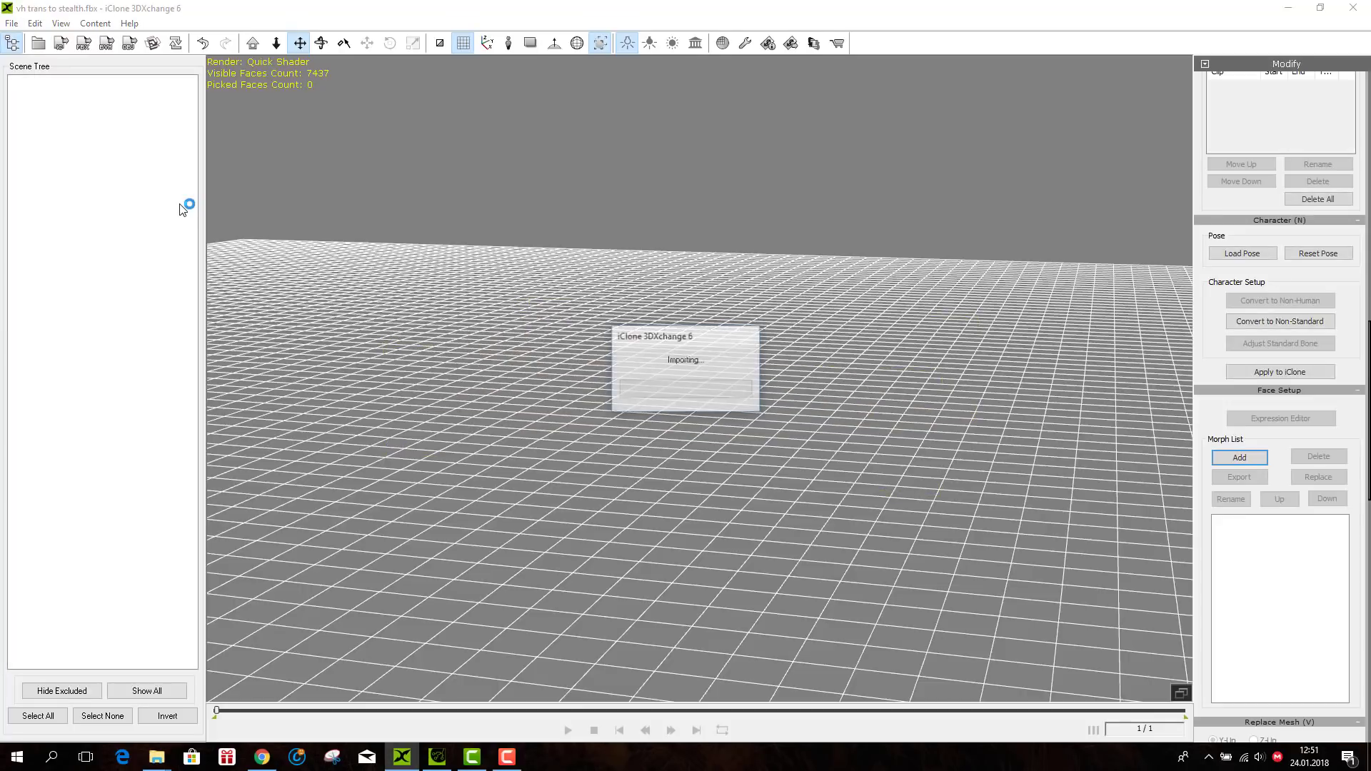
pyautogui.click(637, 449)
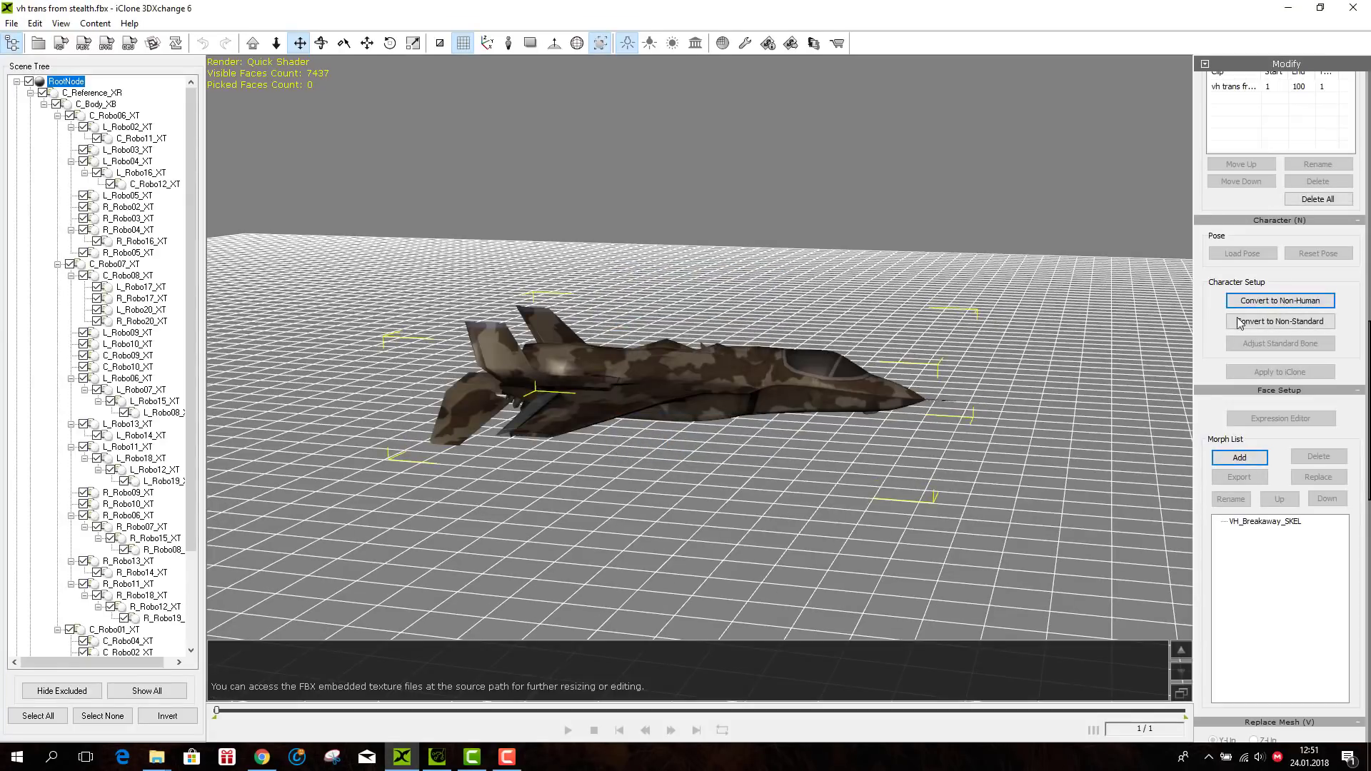
pyautogui.click(1246, 301)
pyautogui.click(131, 307)
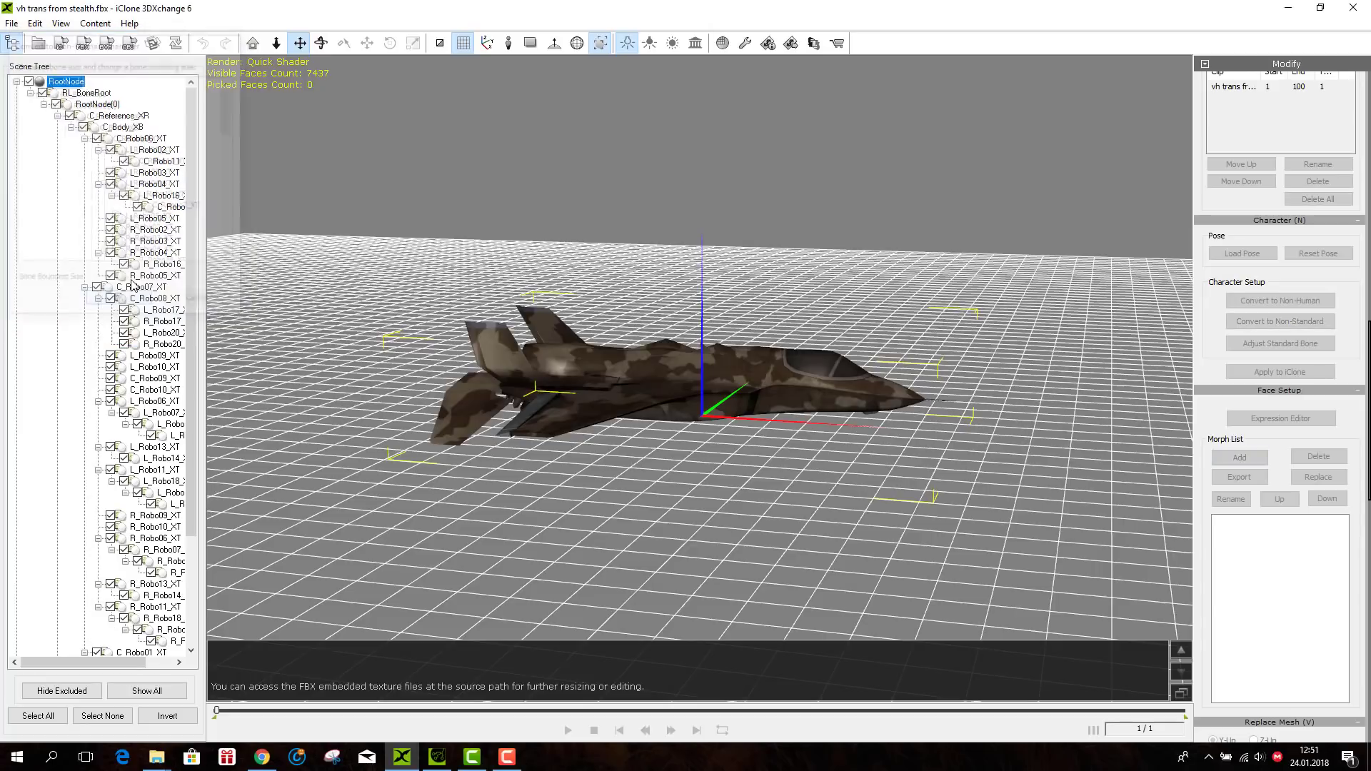
# - Export vh trans from stealth for iClone 6 with geometry and iMotion animation to the imotion folder
pyautogui.click(61, 44)
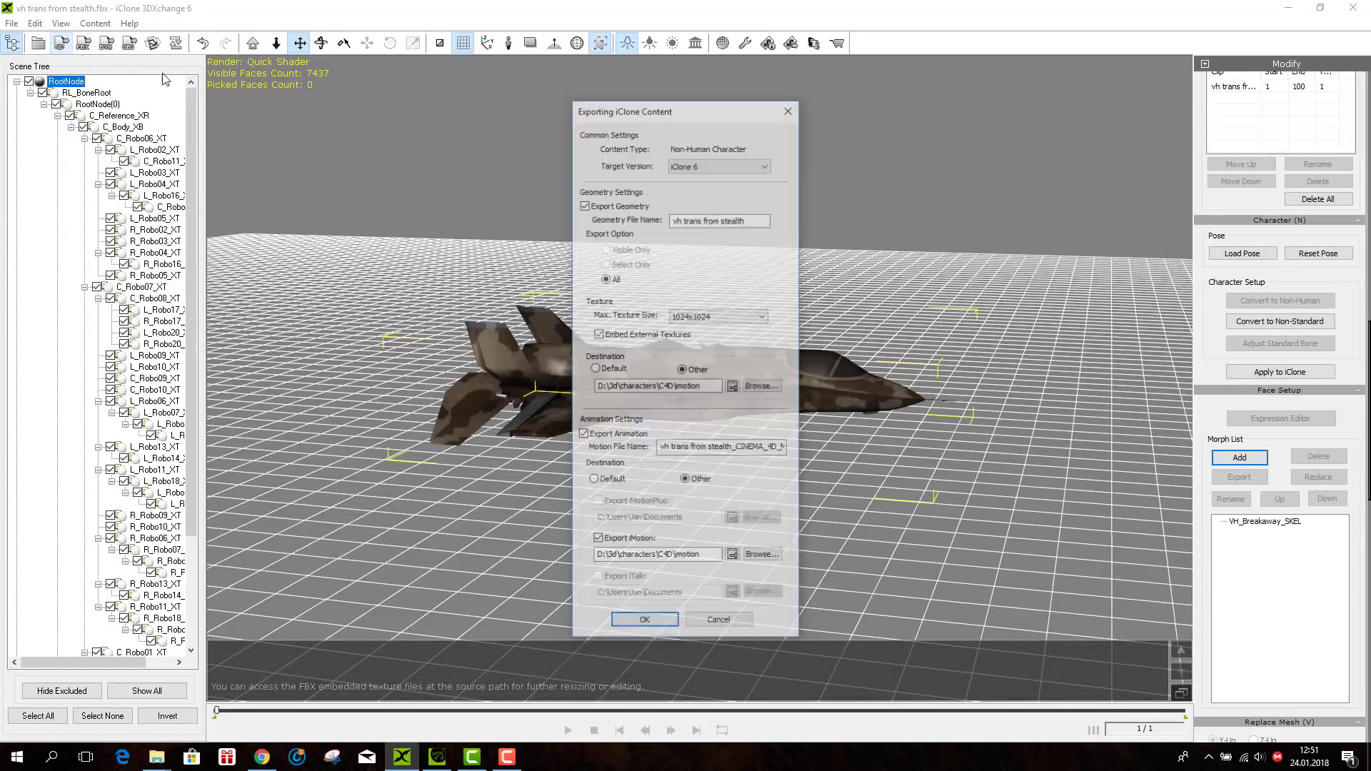
pyautogui.click(644, 622)
pyautogui.click(723, 410)
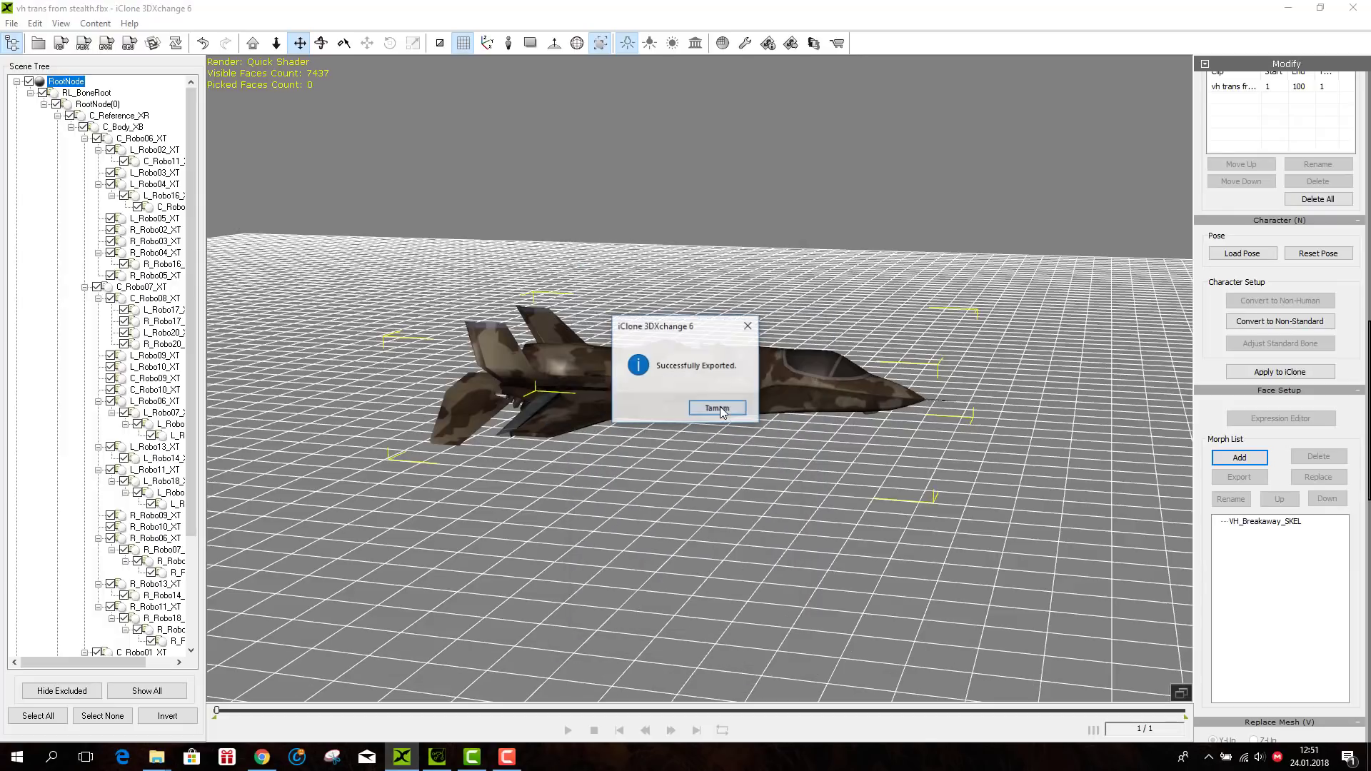
pyautogui.click(716, 405)
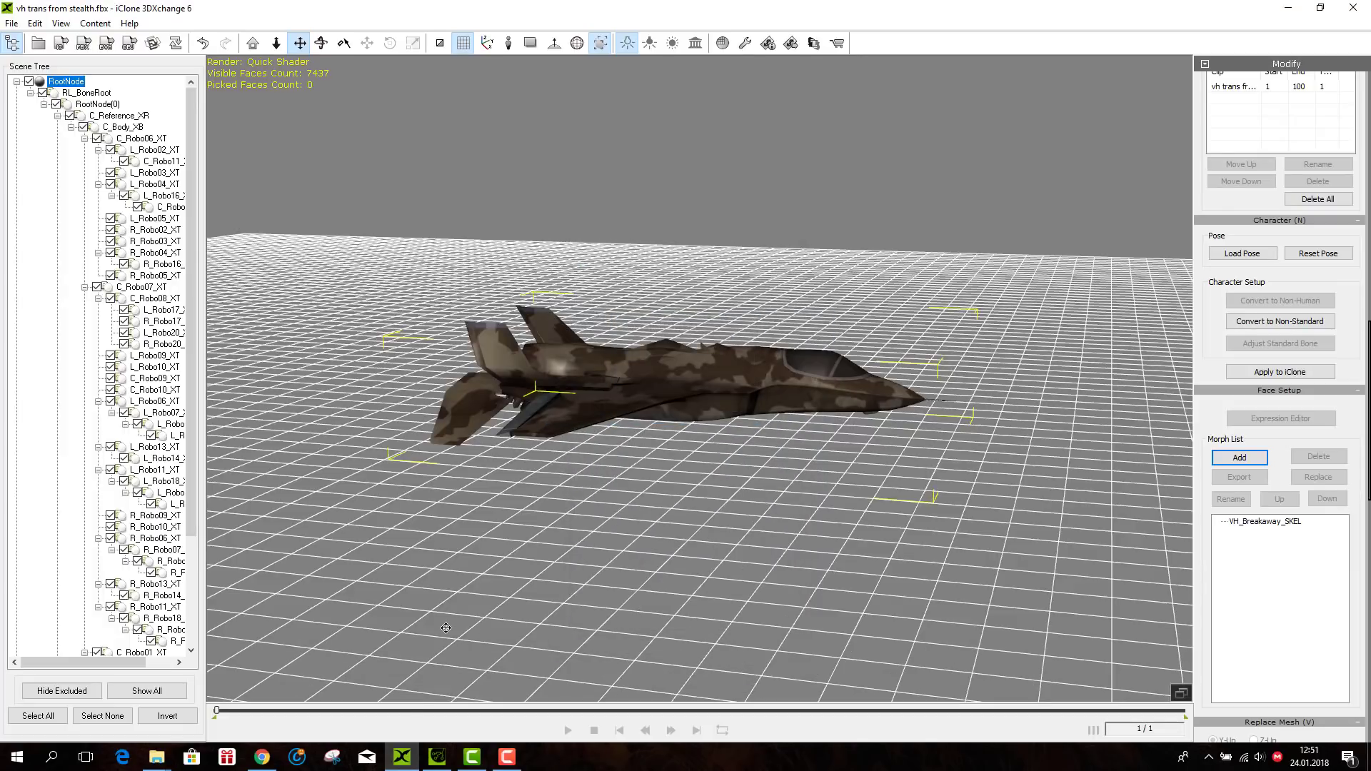
# - Switch to iClone 6 and start a new project, discarding the robot project currently loaded
pyautogui.click(437, 756)
pyautogui.click(21, 52)
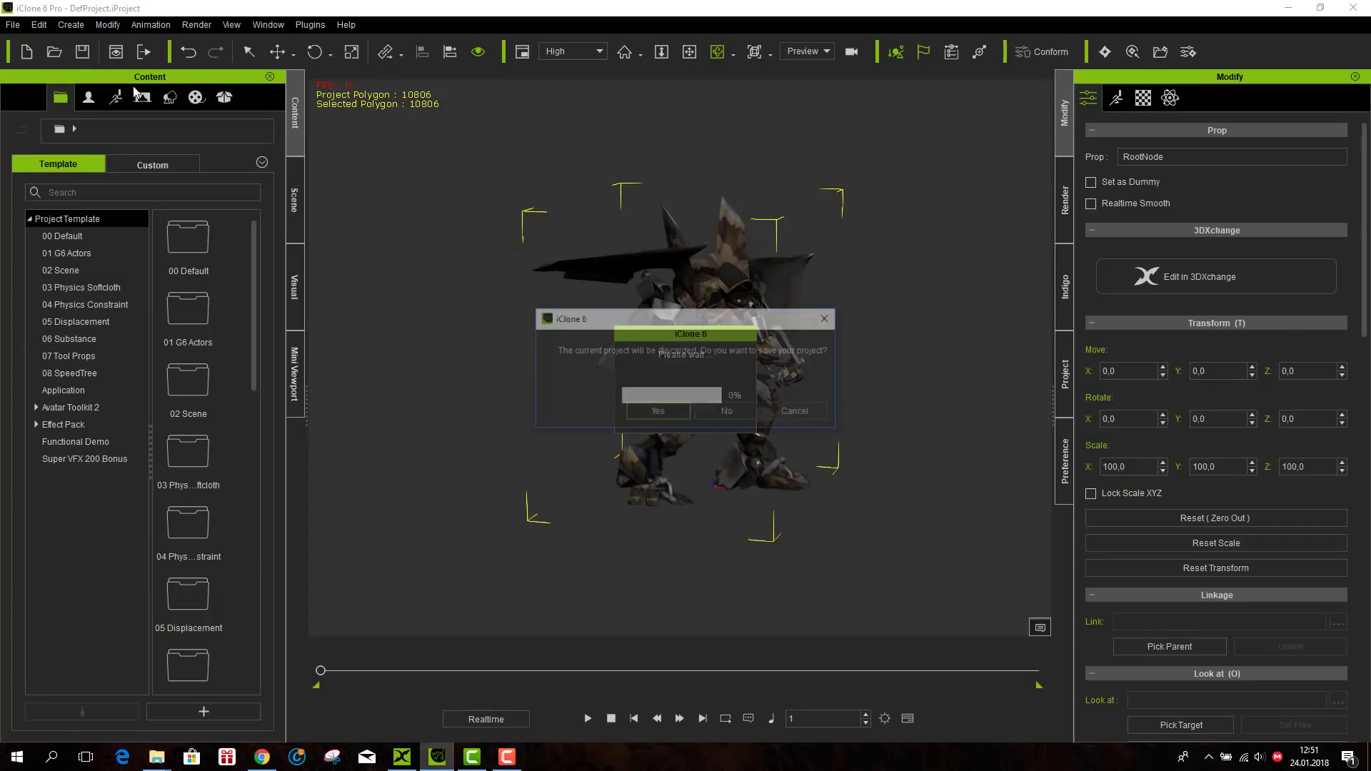
pyautogui.press('Return')
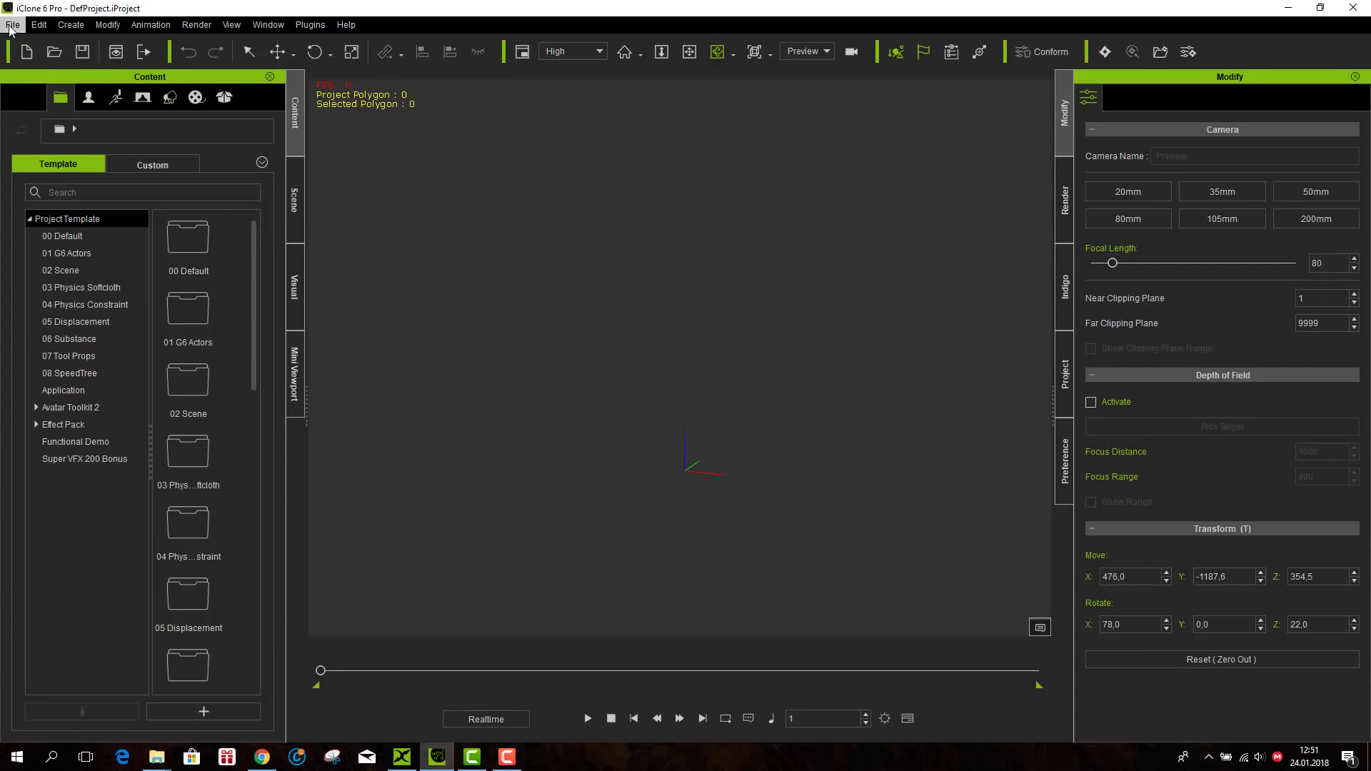
# - Import the VH_Breakaway character from the imotion folder into the empty project
pyautogui.click(12, 25)
pyautogui.click(61, 123)
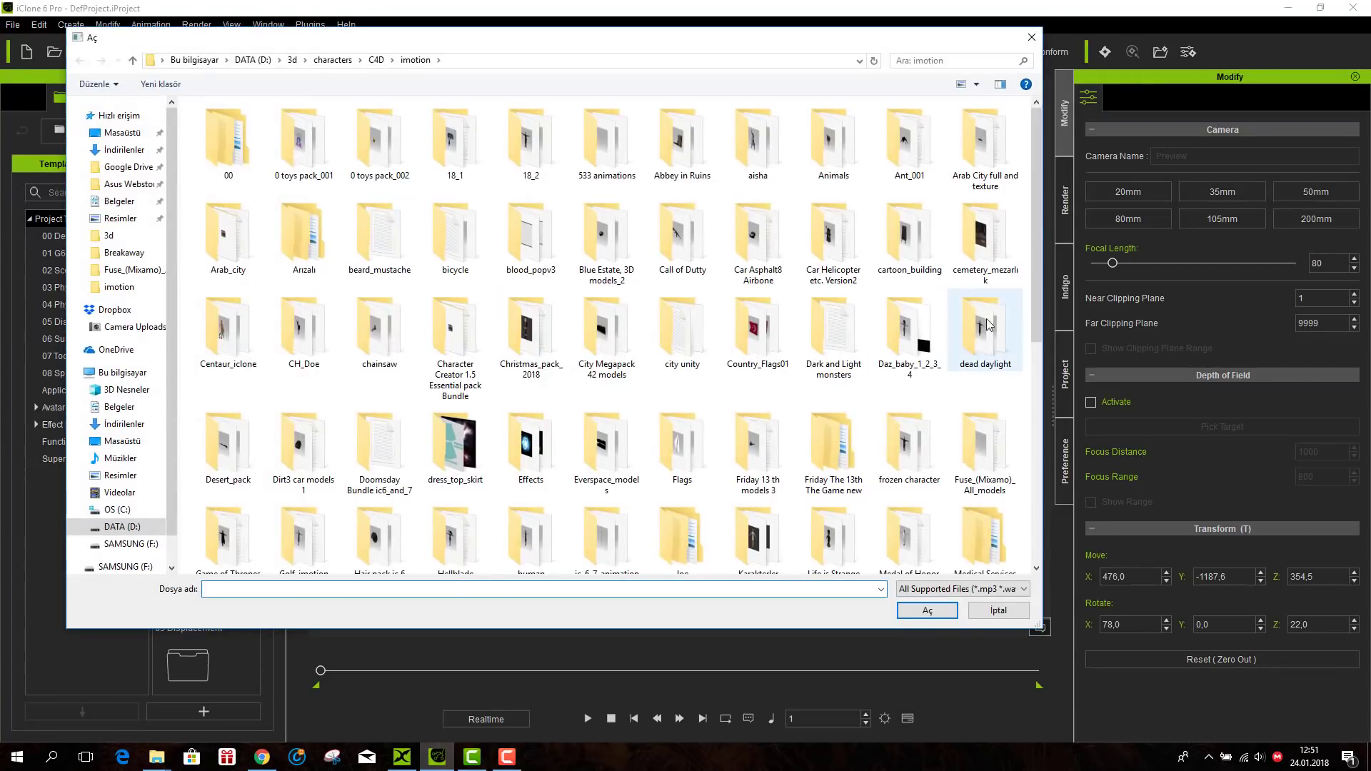
pyautogui.scroll(-5, 986, 328)
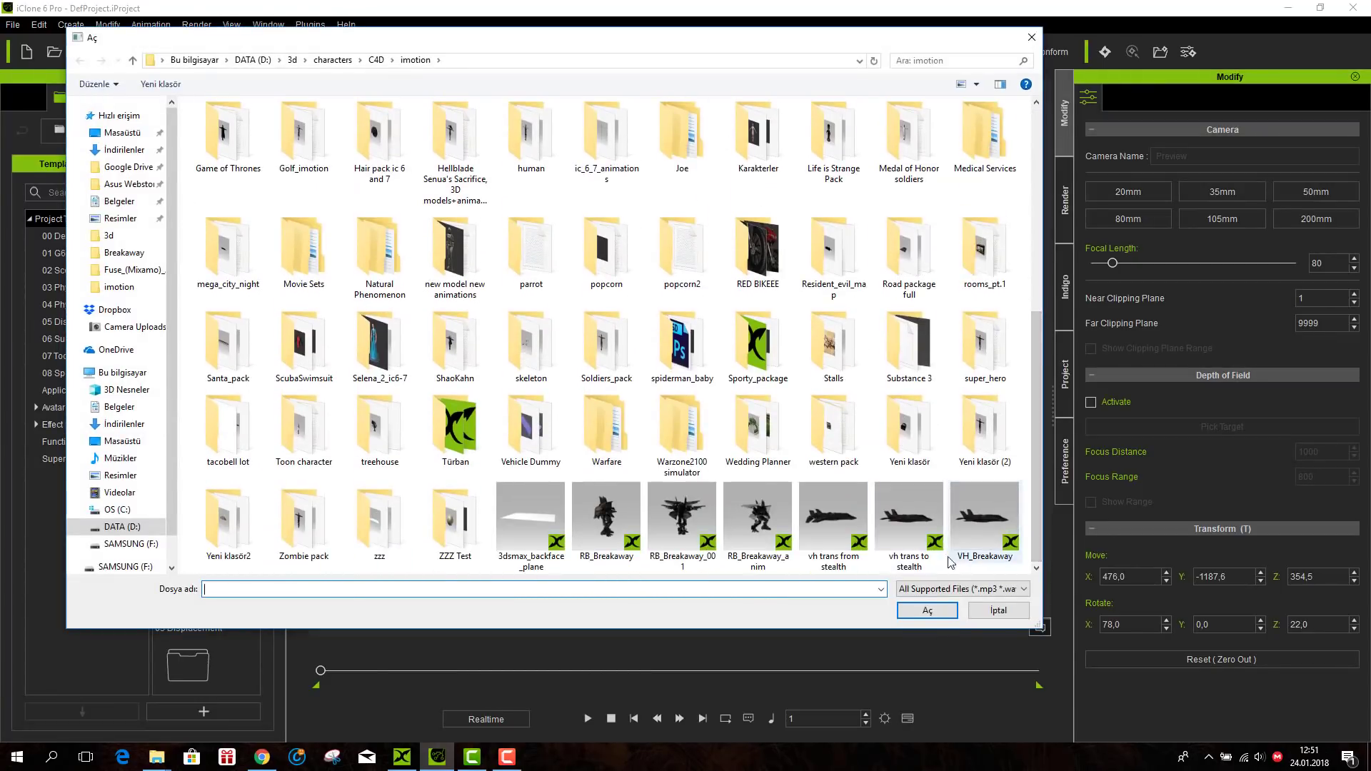
pyautogui.doubleClick(970, 533)
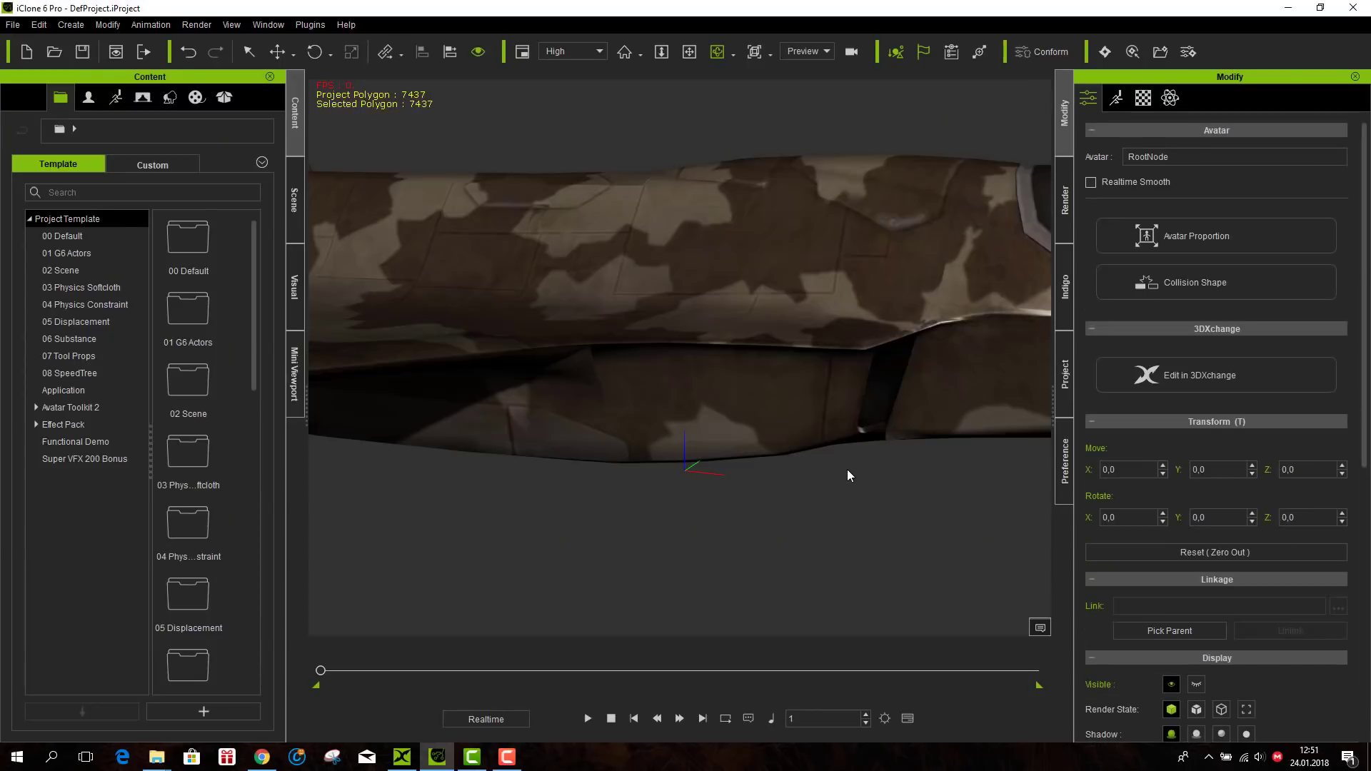
pyautogui.click(625, 52)
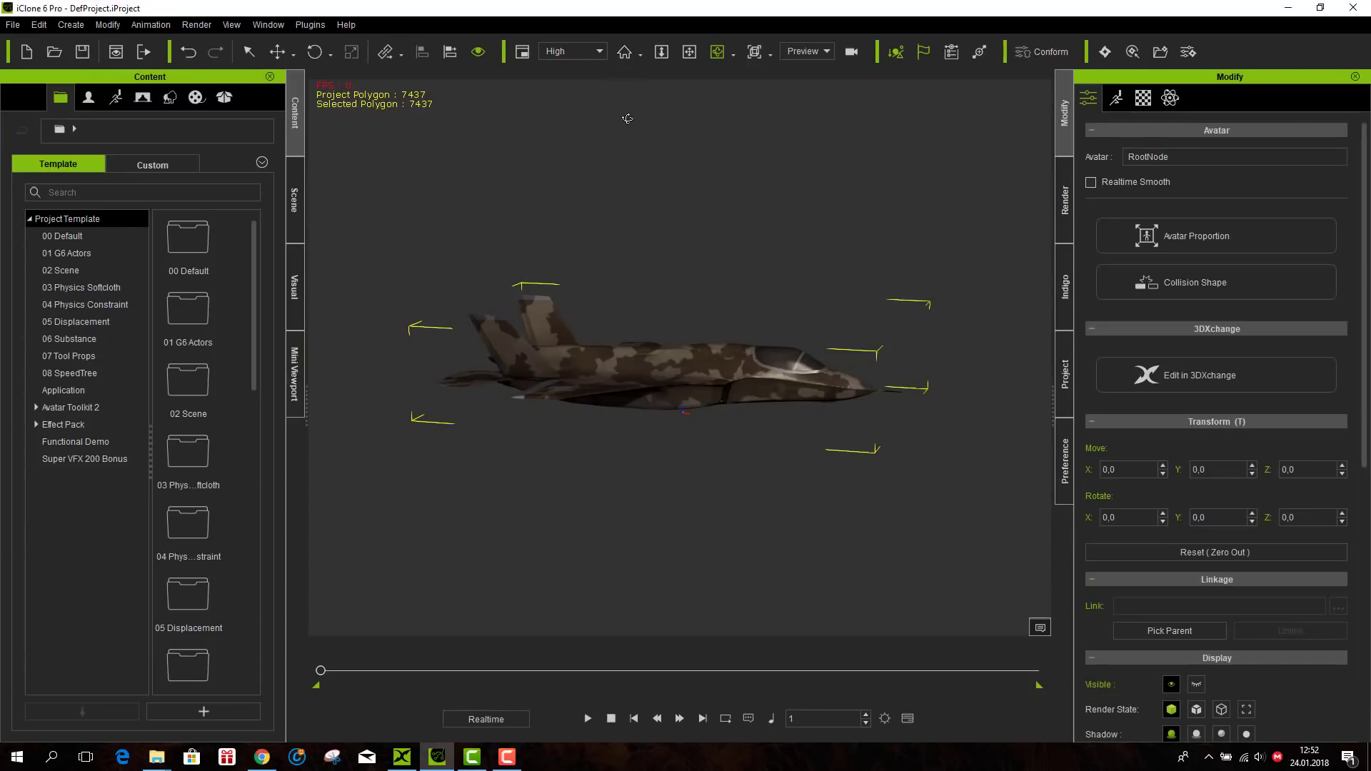
pyautogui.click(718, 51)
pyautogui.moveTo(785, 379); pyautogui.dragTo(999, 366)
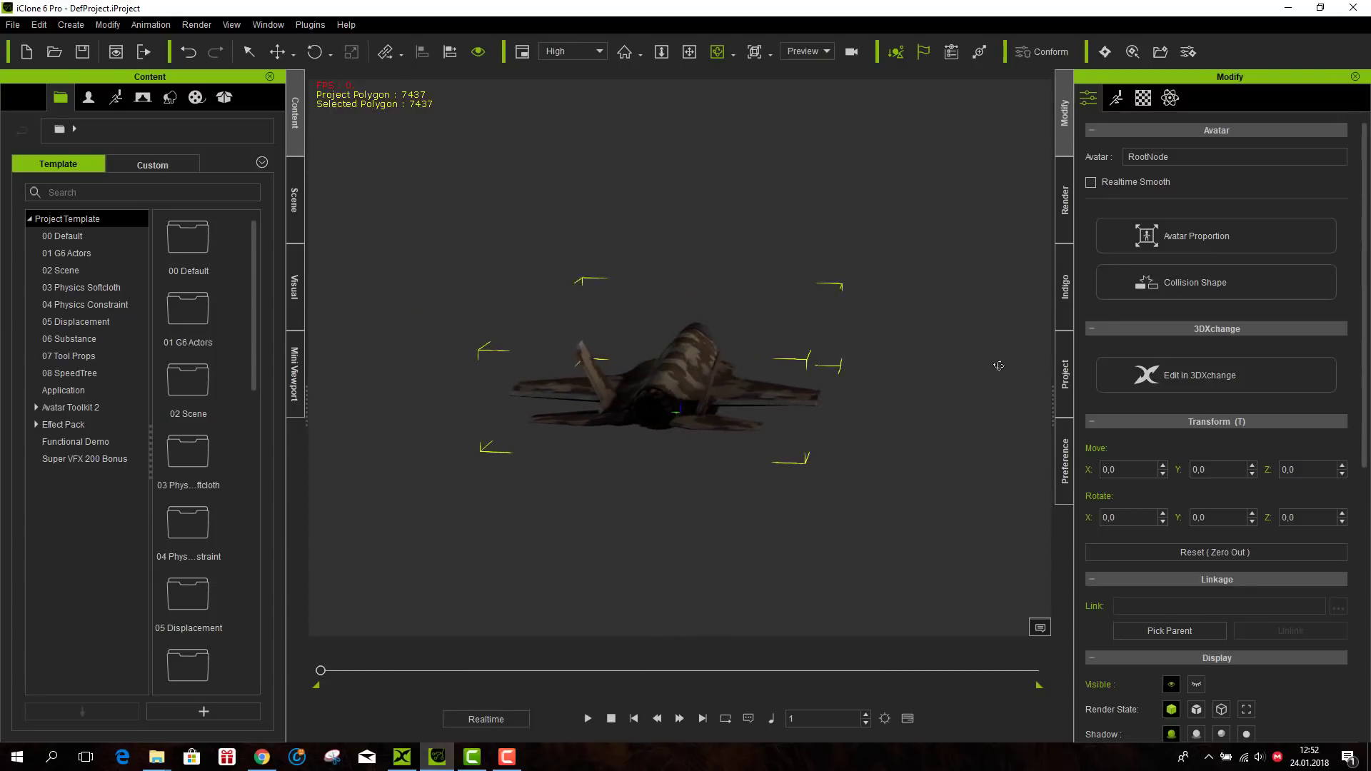
pyautogui.moveTo(521, 432); pyautogui.dragTo(407, 439)
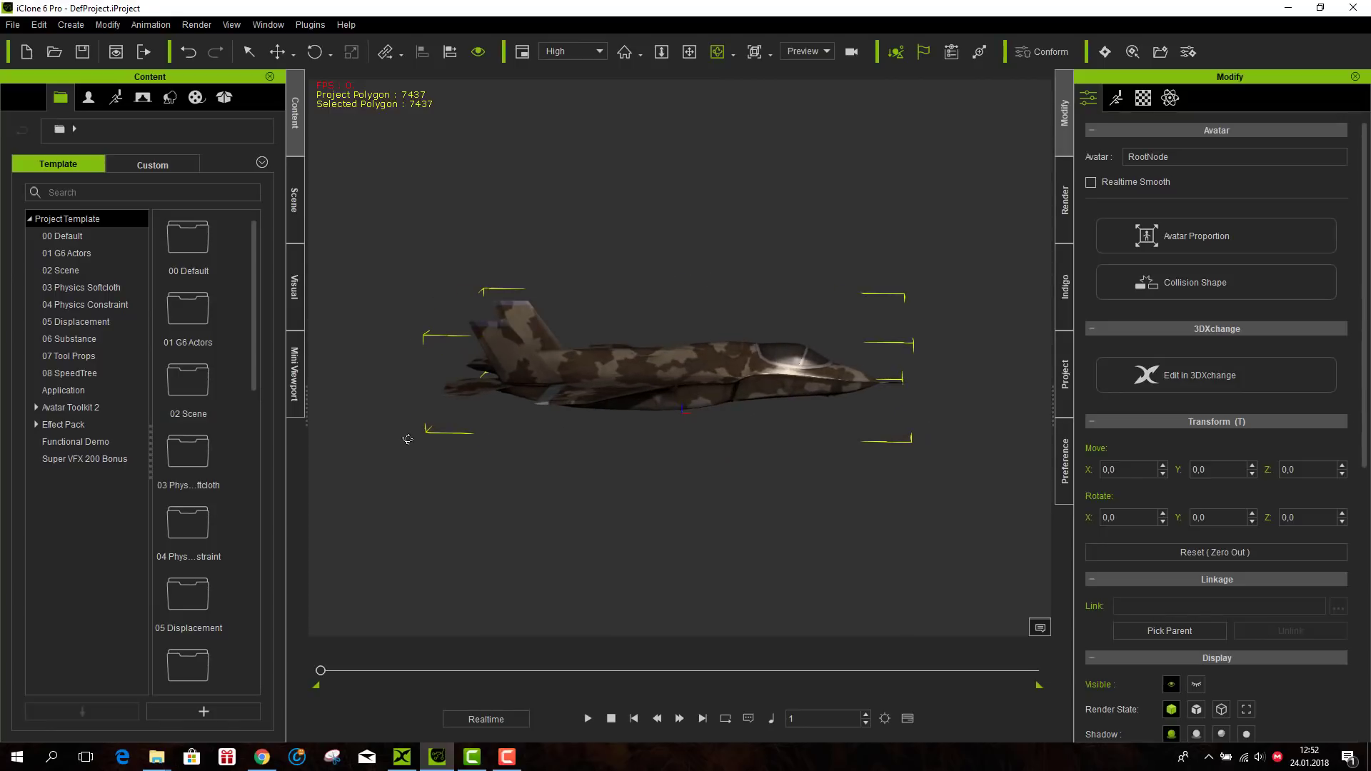
# - Start a new project without saving the current one and begin importing a file from the imotion folder
pyautogui.click(31, 54)
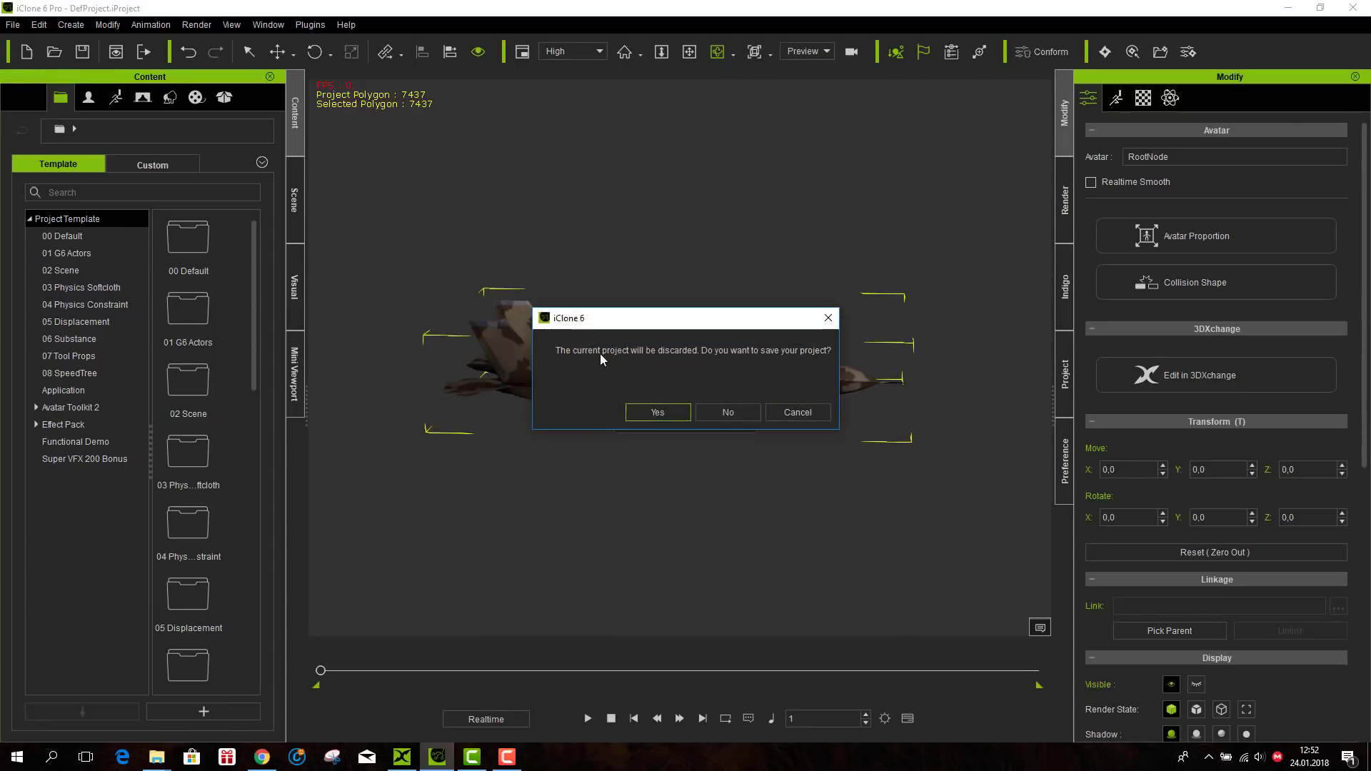
pyautogui.click(726, 412)
pyautogui.click(12, 26)
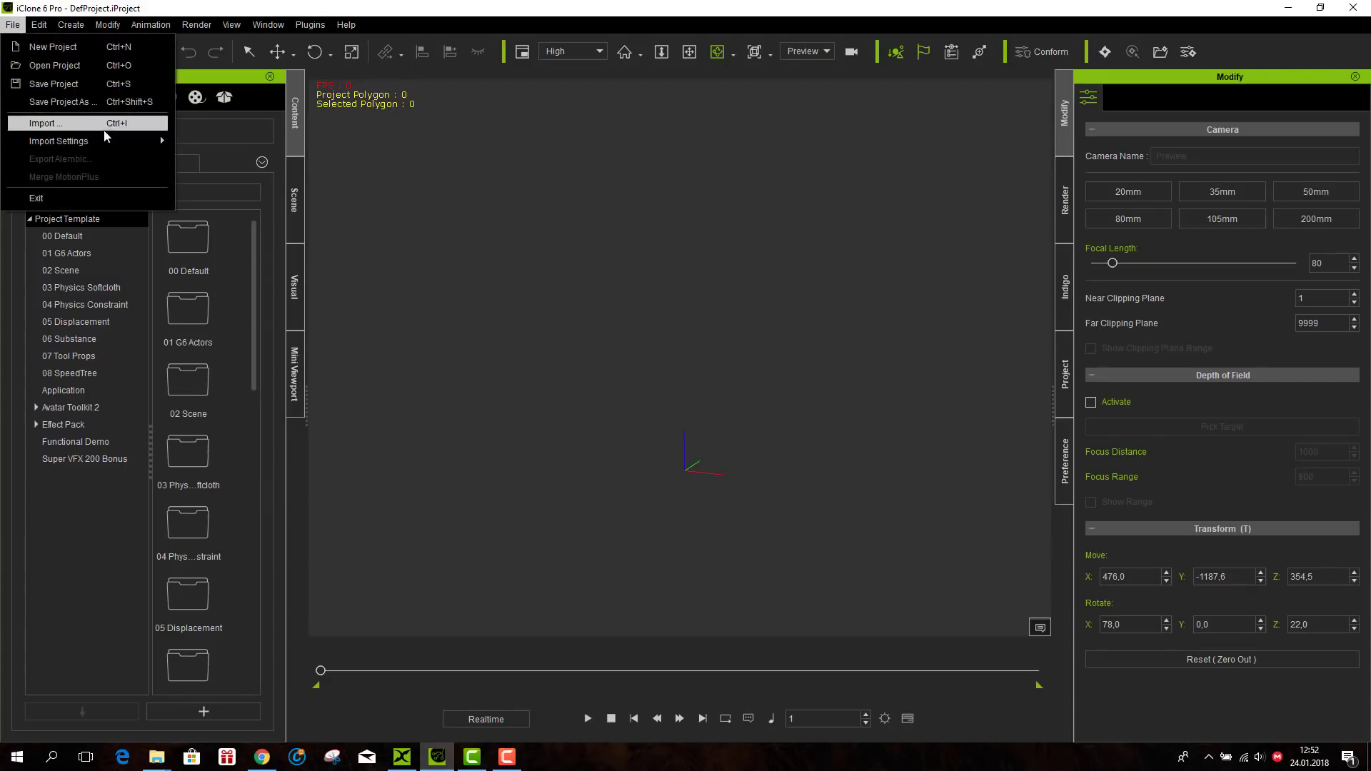
pyautogui.click(92, 130)
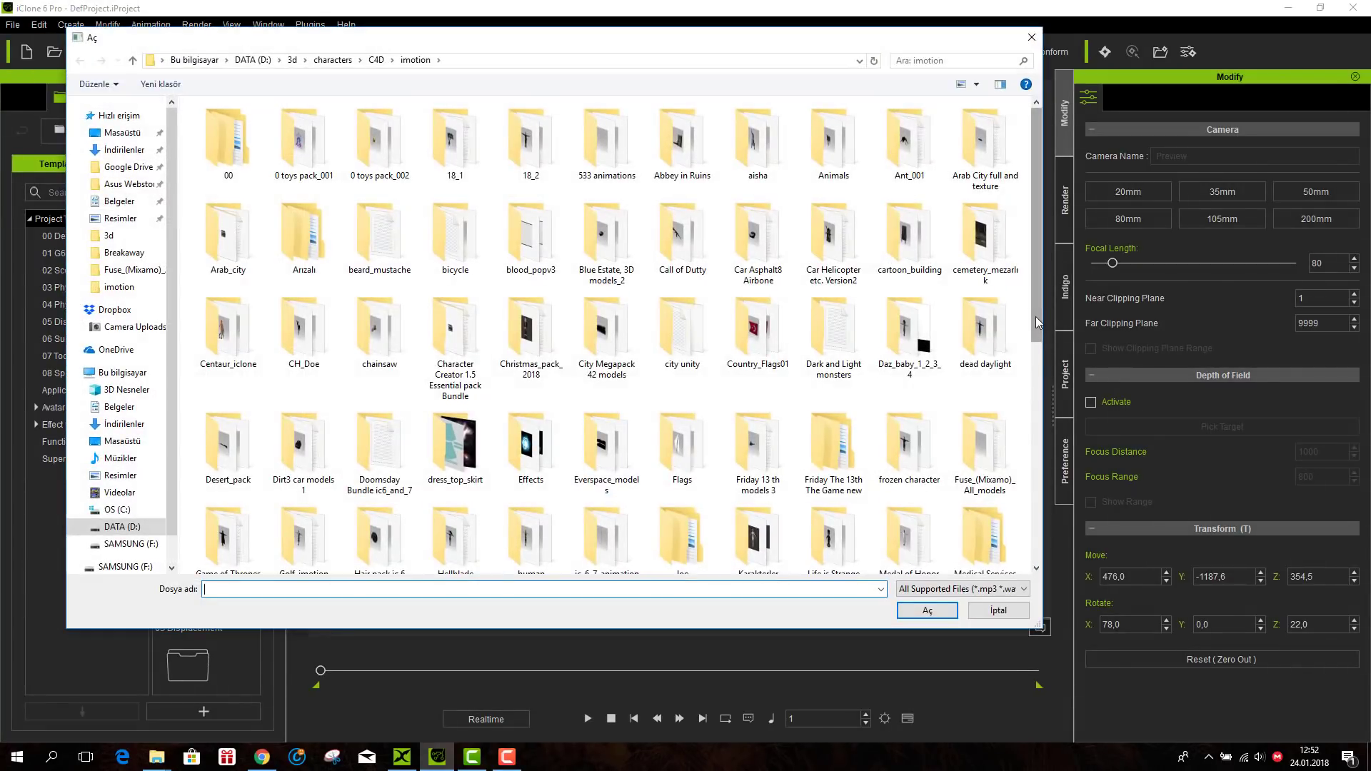